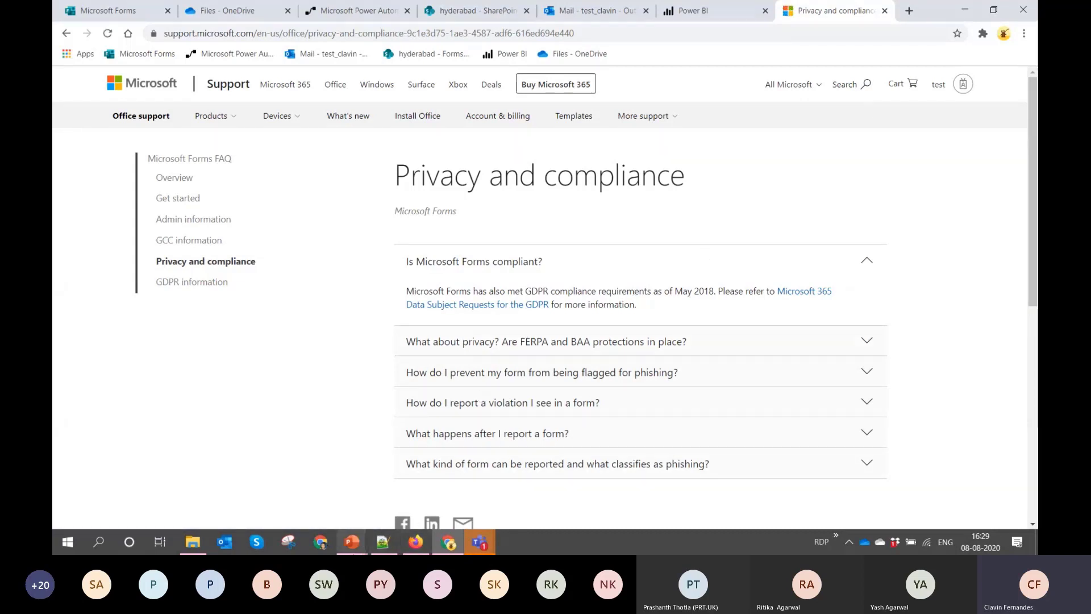
Switch to the PowerPoint slideshow, advance to the slide on Microsoft Forms and Excel workbooks, and clear the console window covering it
click(353, 551)
click(433, 467)
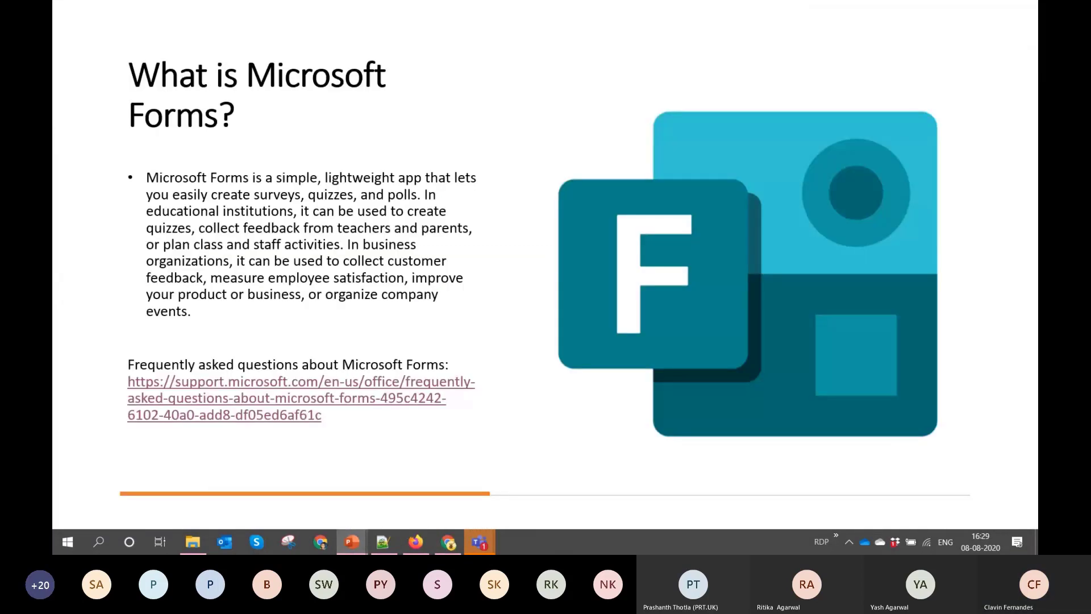
key(Right)
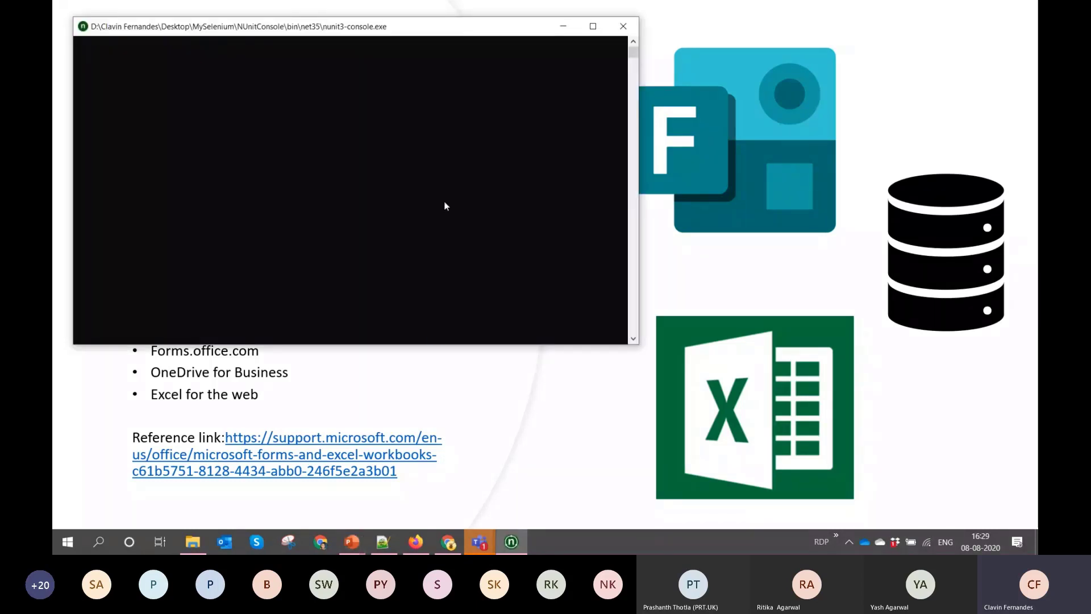
click(563, 27)
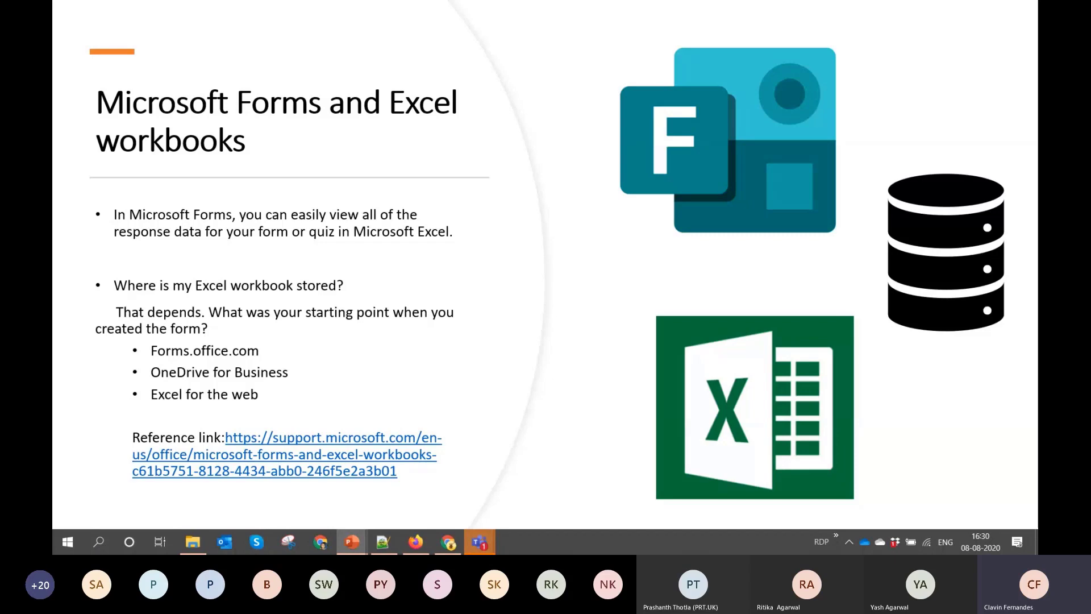
Switch to Microsoft Forms in the browser and create a new form titled "Feedback"
key(alt+Tab)
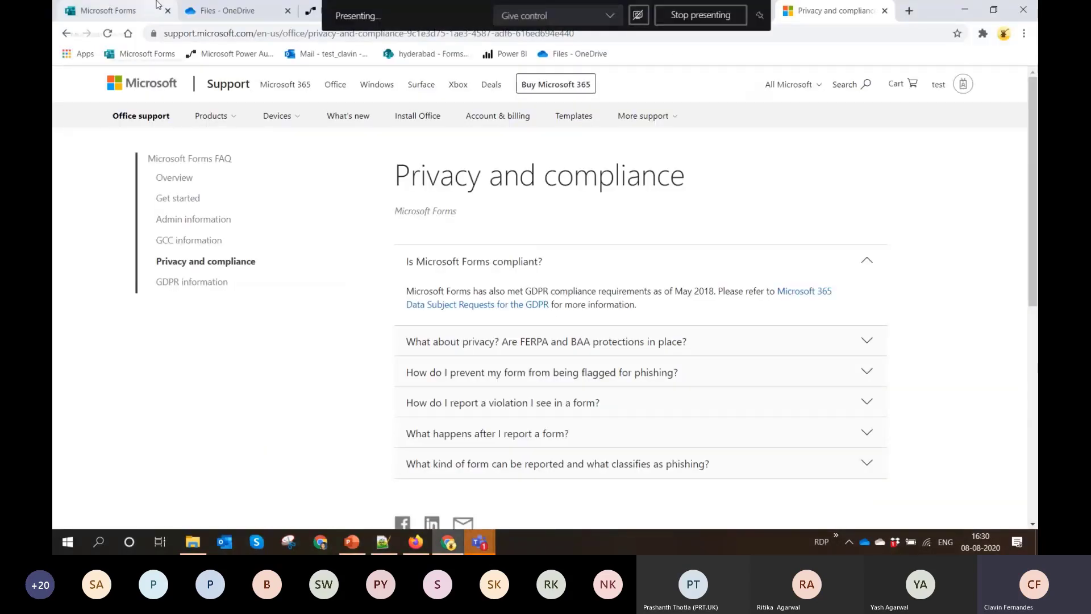
click(132, 14)
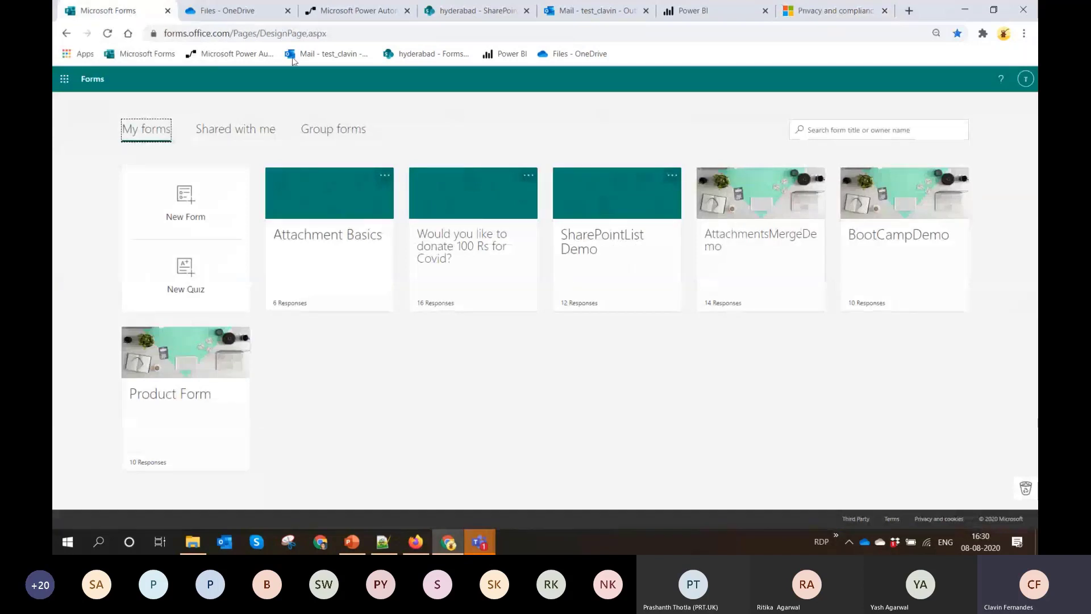
click(199, 211)
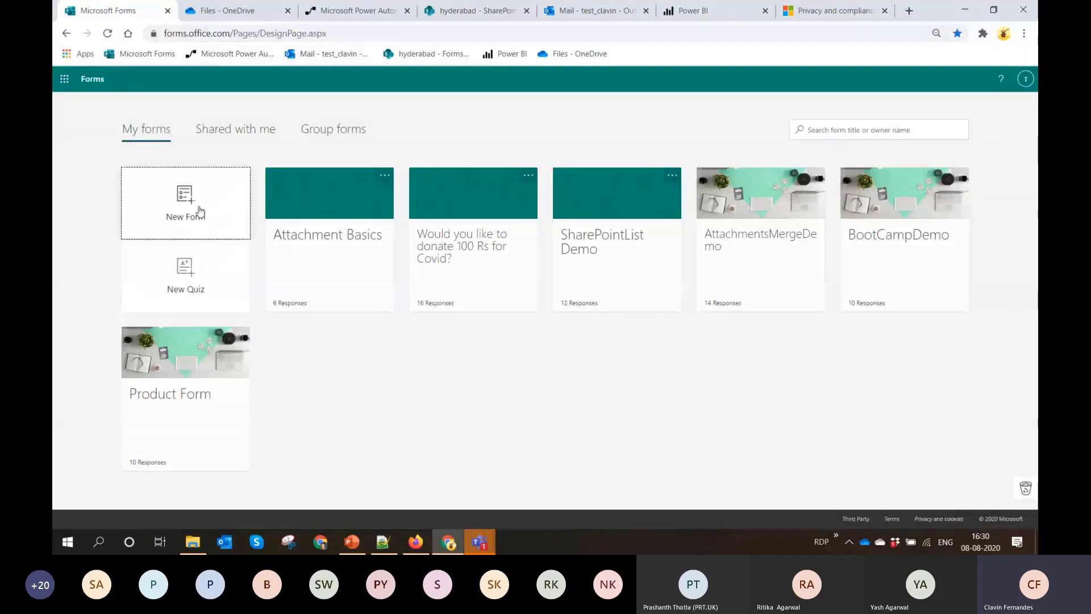
click(421, 190)
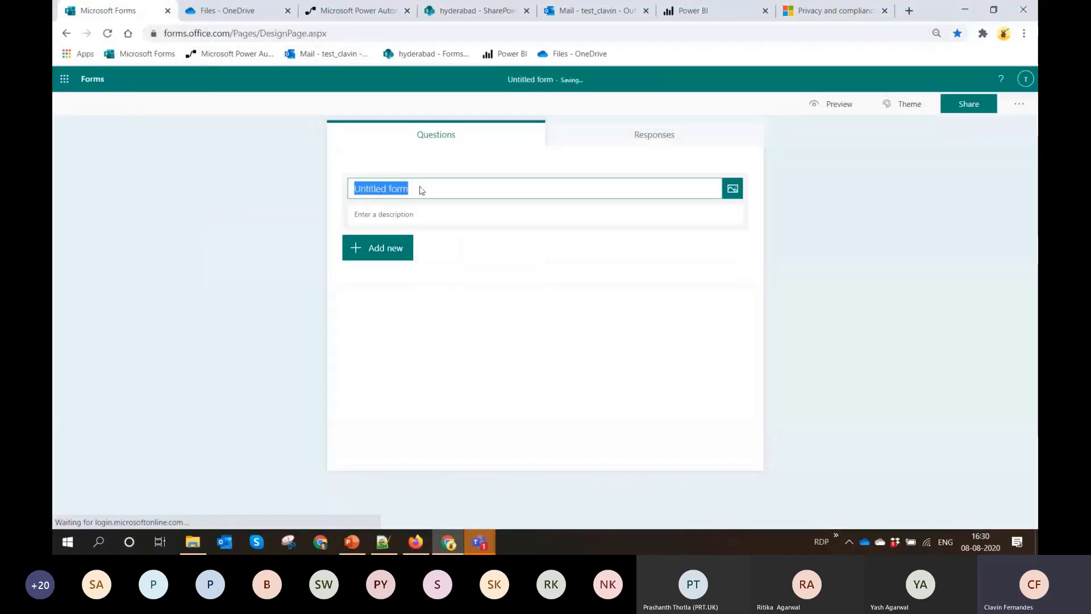
text(Feedback)
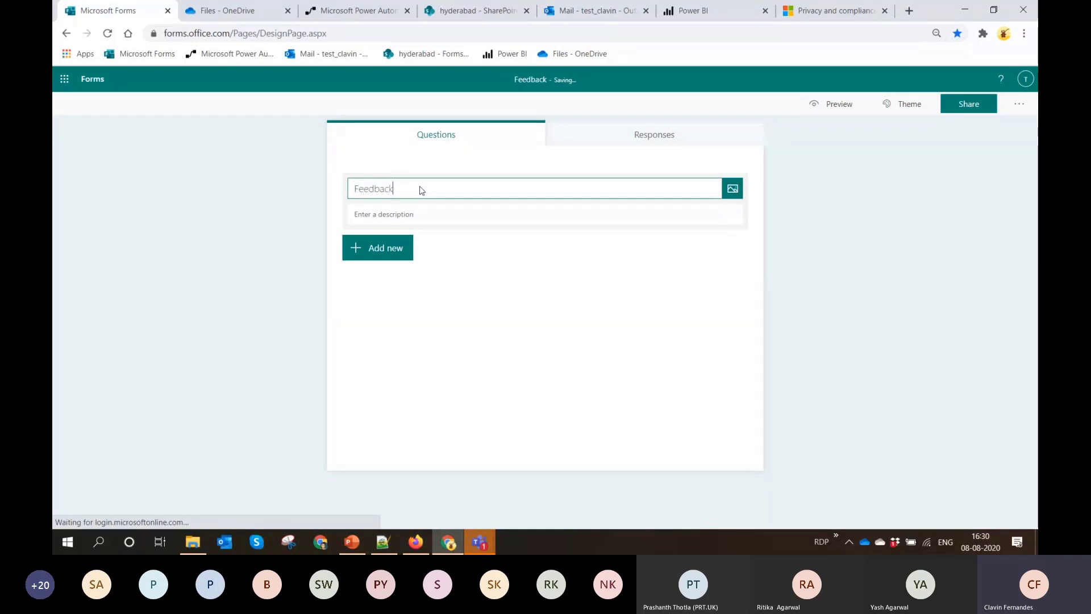
Add a text question named "Feedback" to the form
click(369, 249)
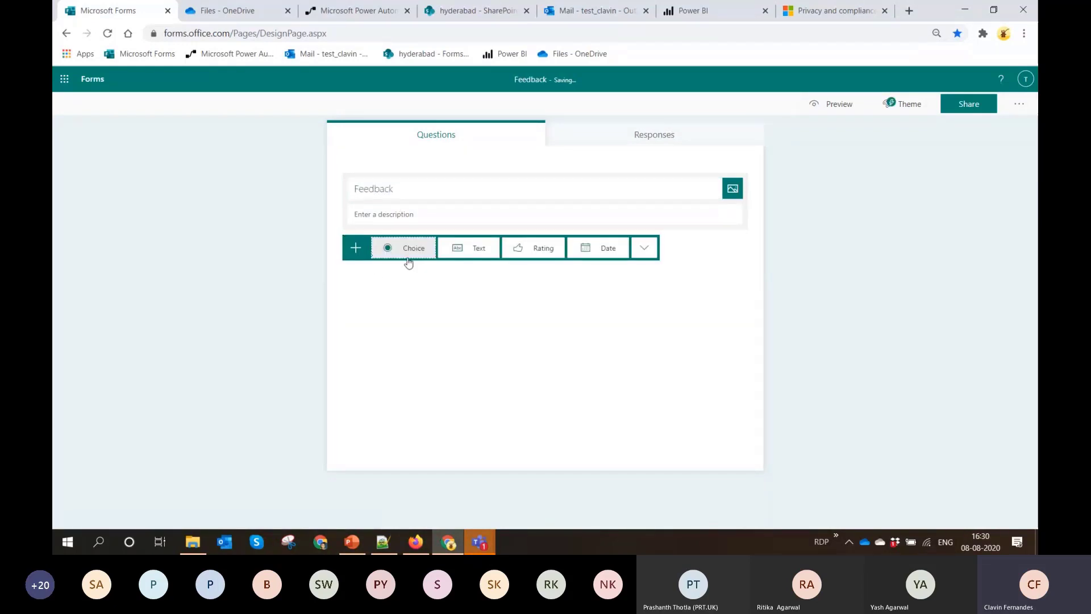
click(479, 249)
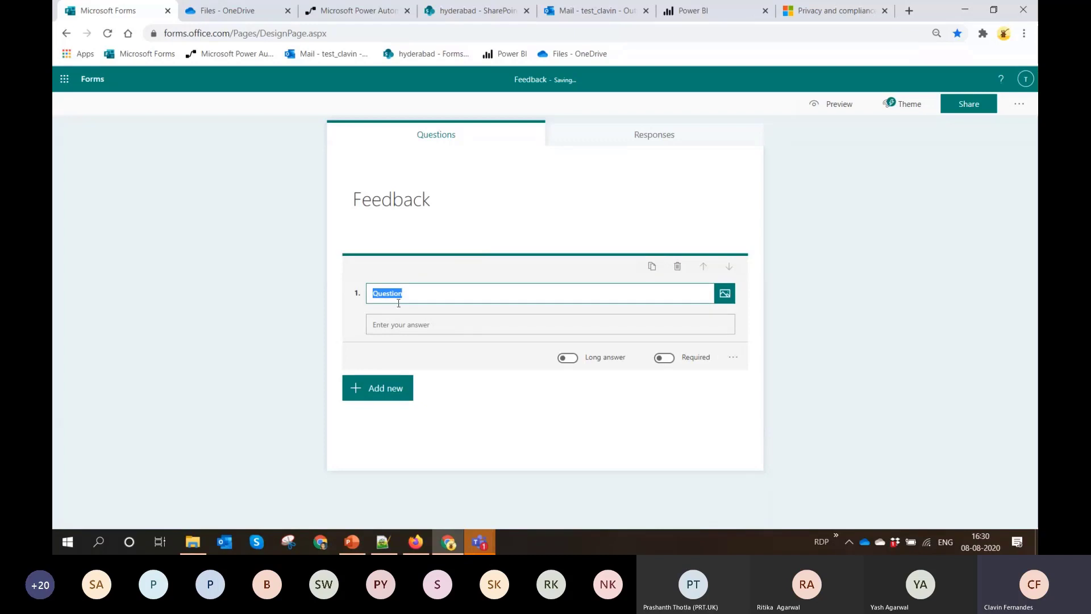
text(Feedback)
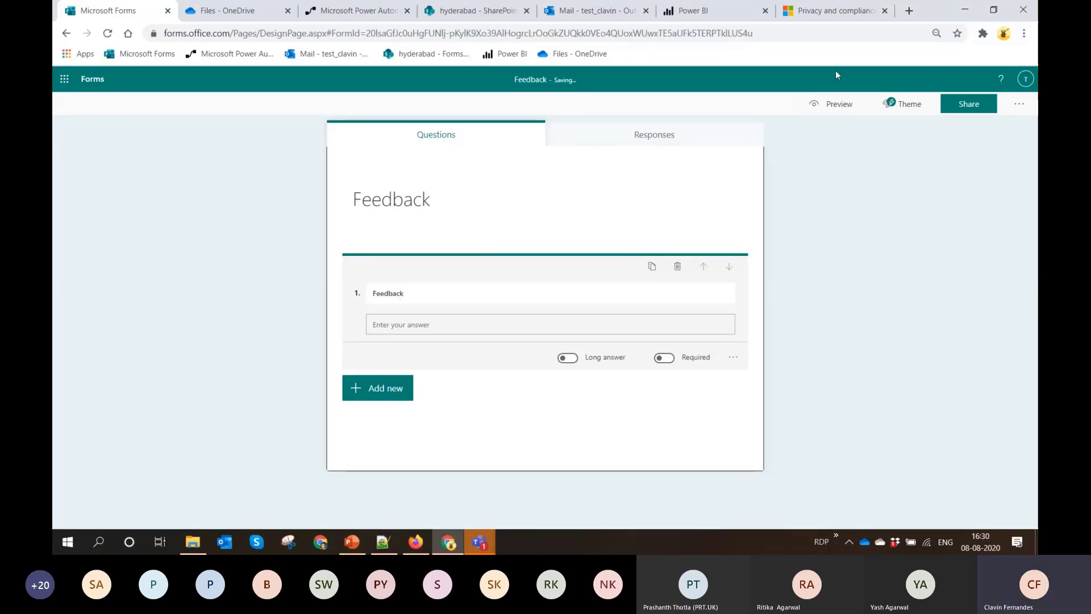
Preview the Feedback form and submit a test response with the answer "Feedback"
click(833, 104)
click(490, 243)
text(Feed)
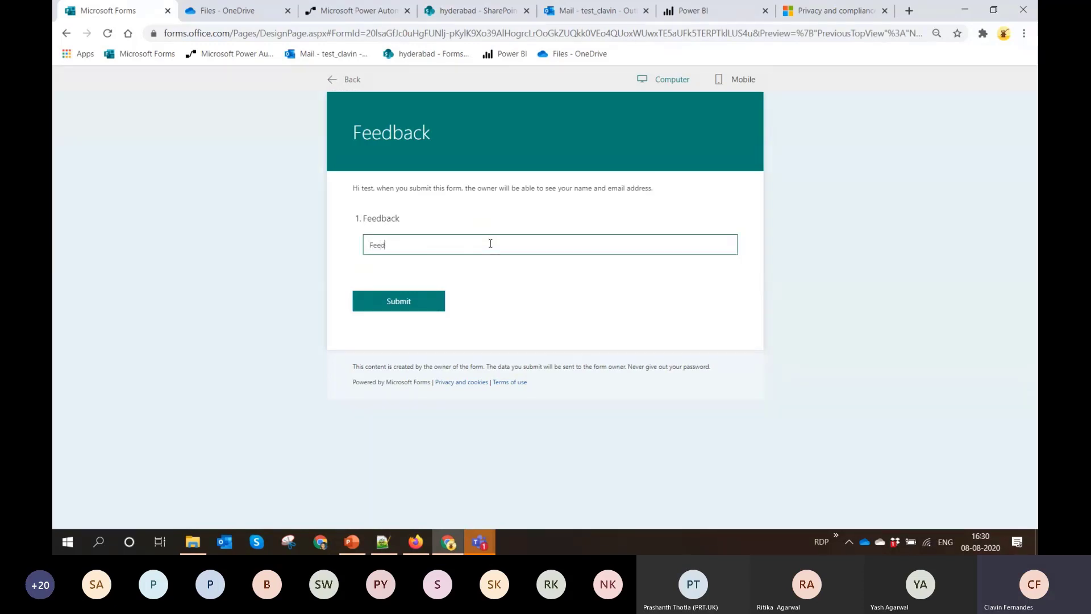
text(back)
click(420, 302)
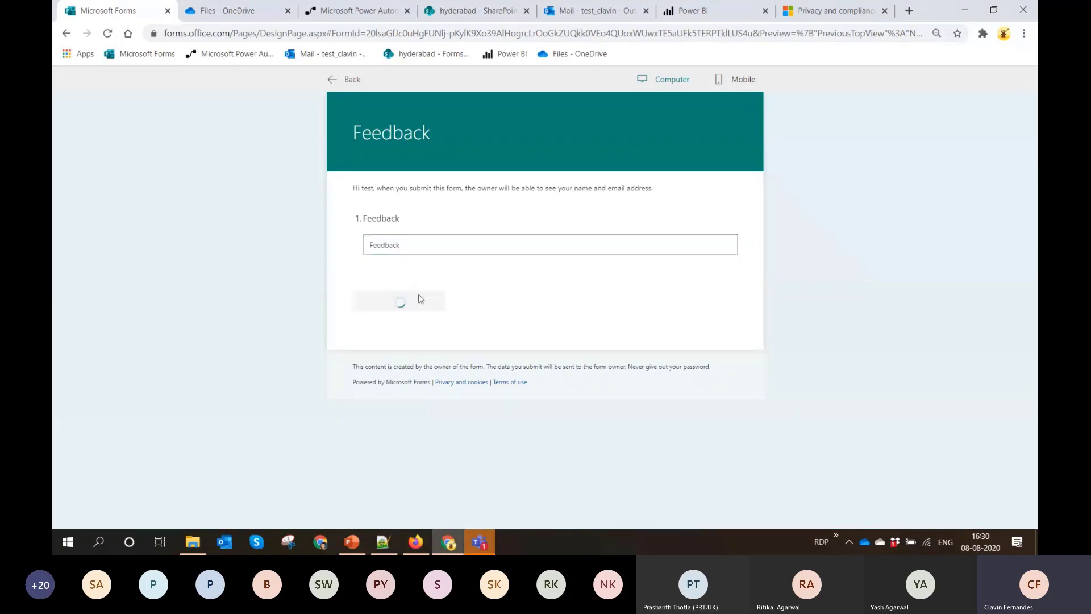
Leave the preview and export the Feedback form's responses to an Excel workbook
click(336, 80)
click(606, 136)
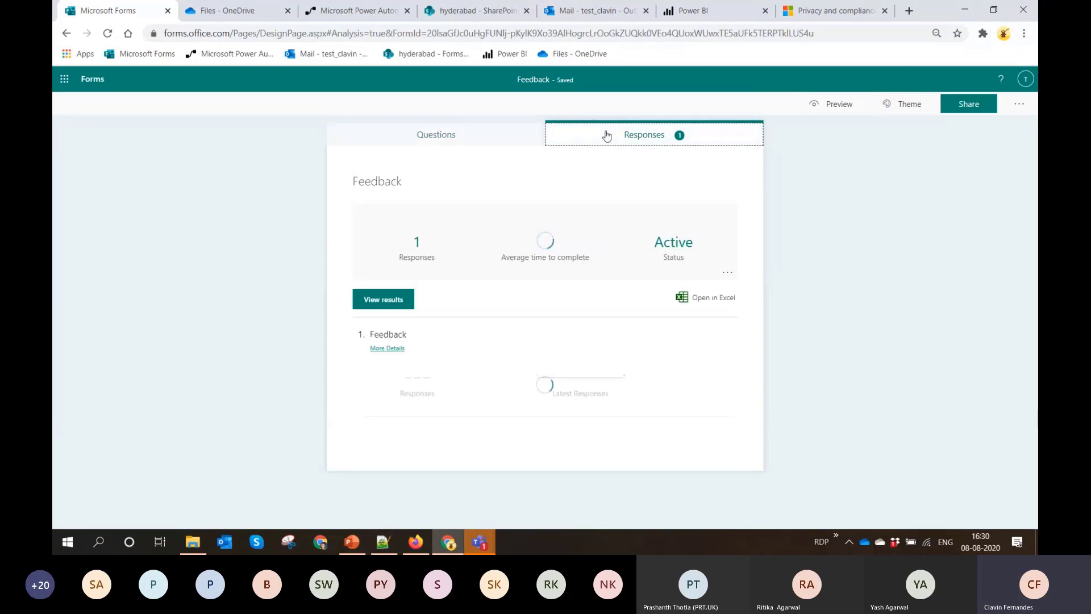
click(688, 302)
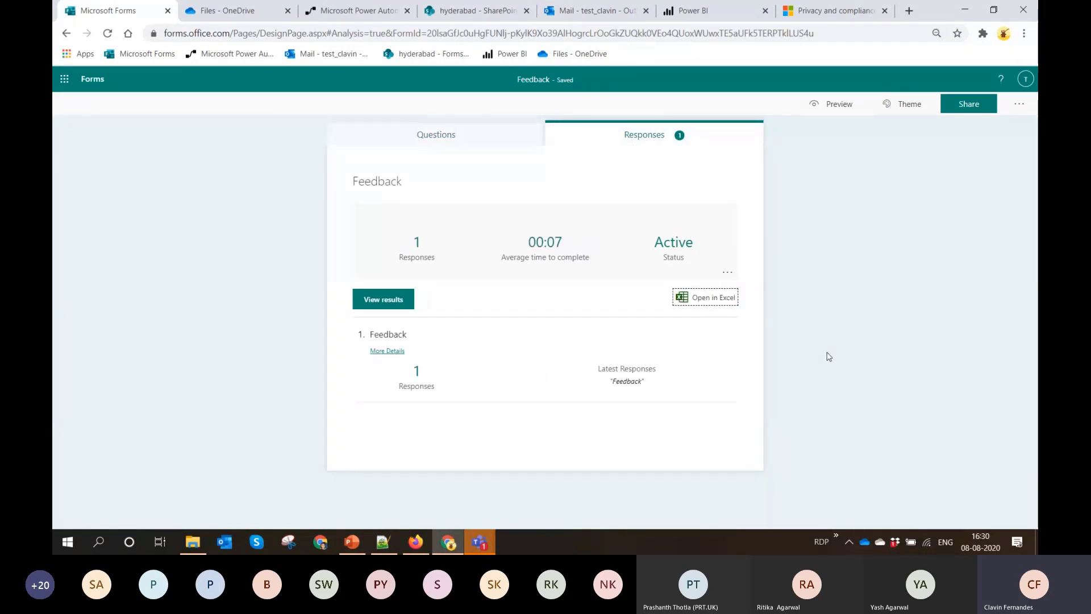
click(714, 298)
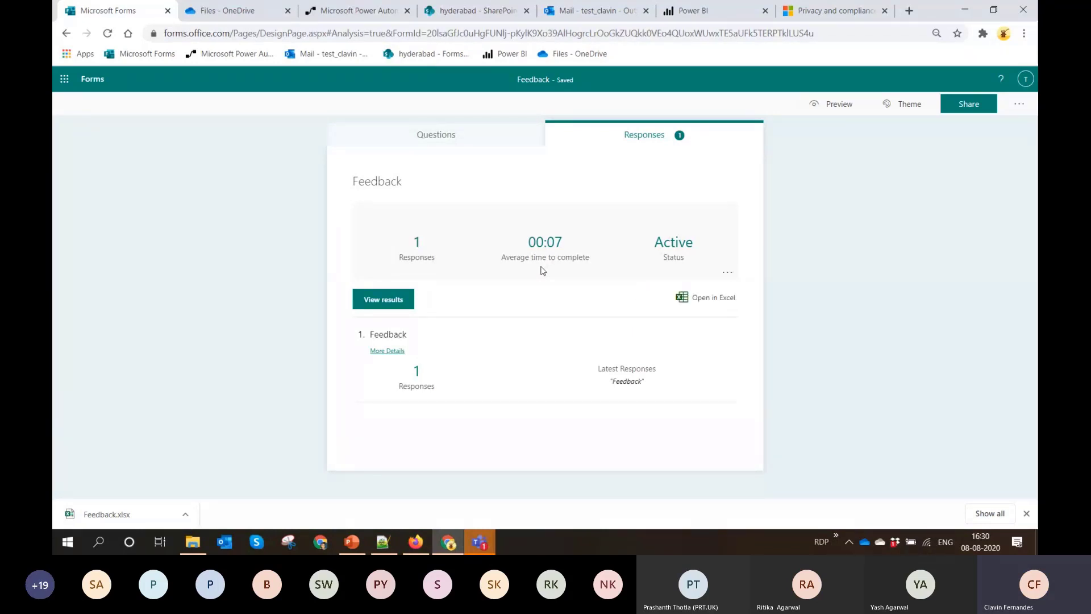
Create a Forms for Excel workbook named "Feeback For Food" in OneDrive and check for it in the file list
click(252, 7)
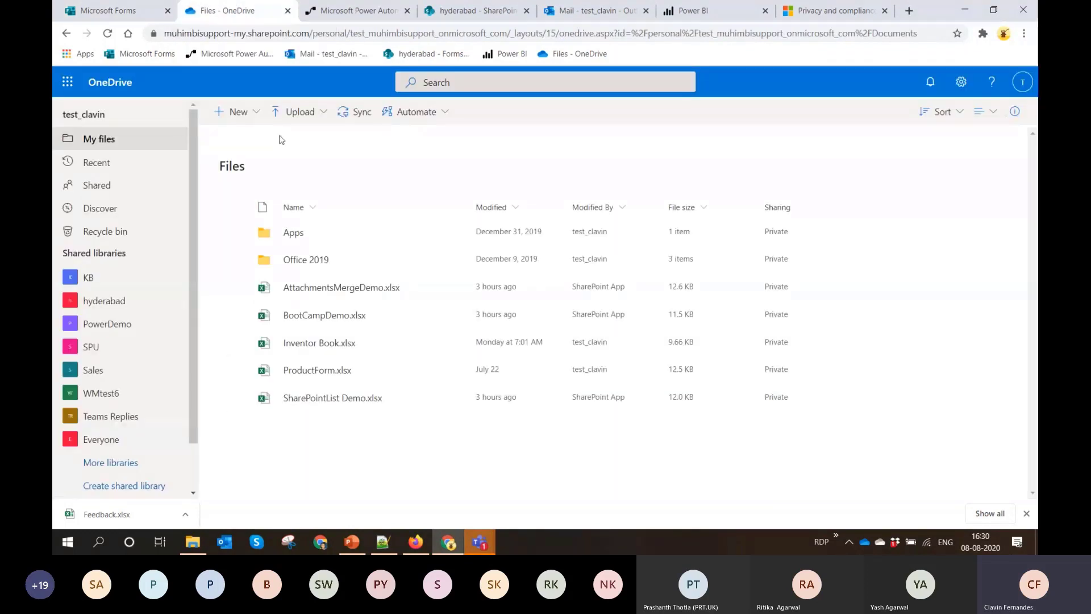
click(254, 118)
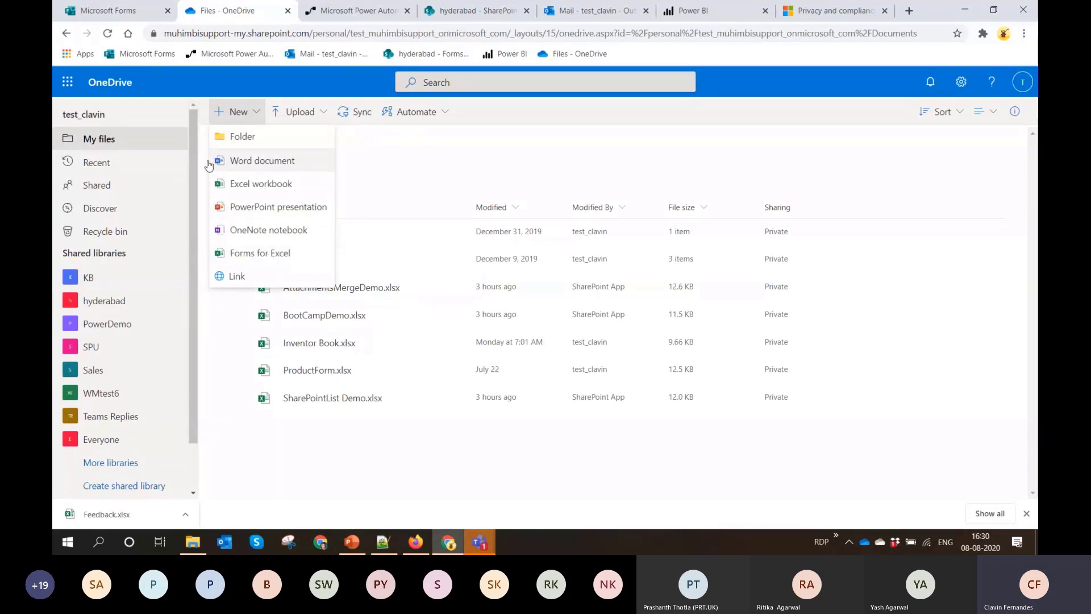
click(285, 260)
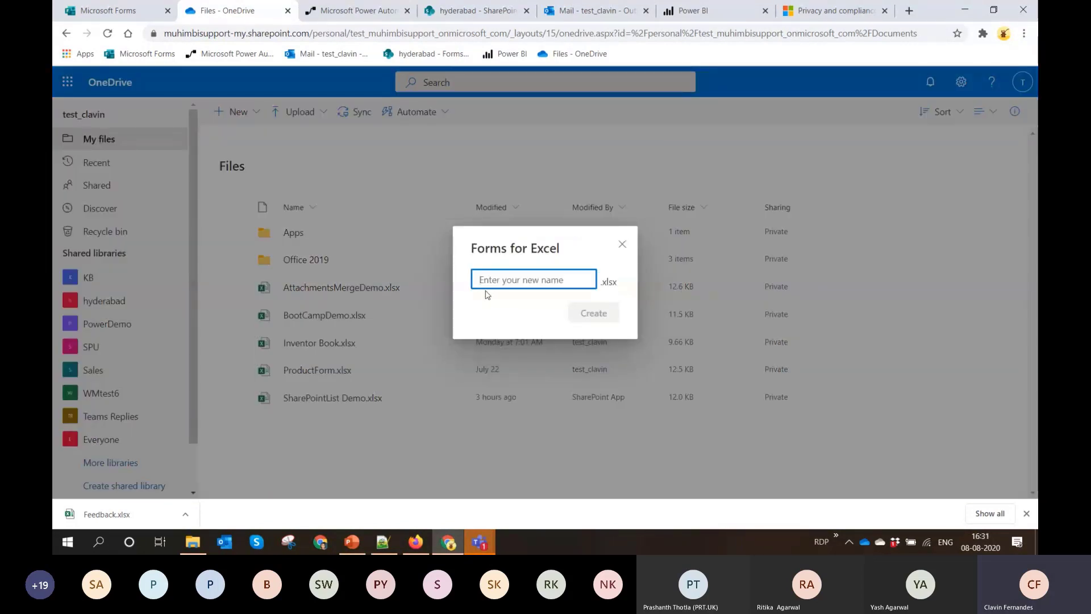
text(F)
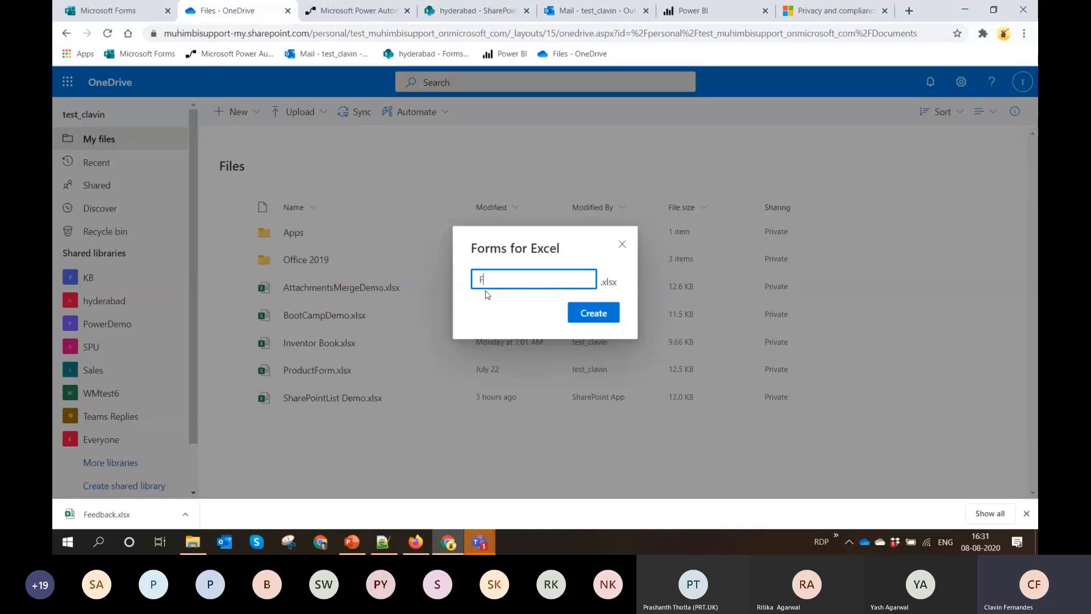
text(eeback For Food)
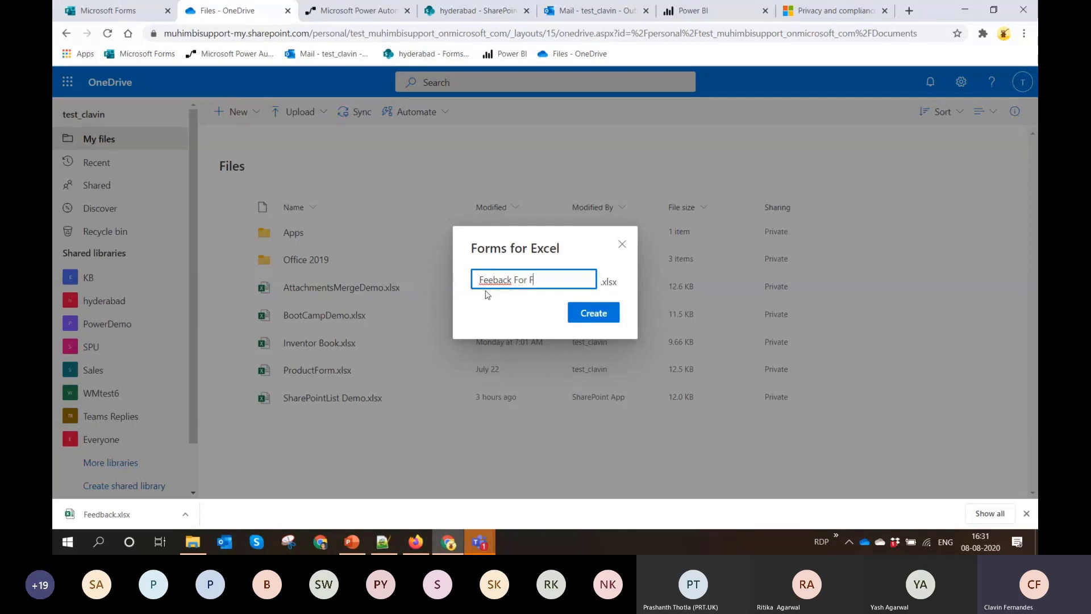
click(577, 314)
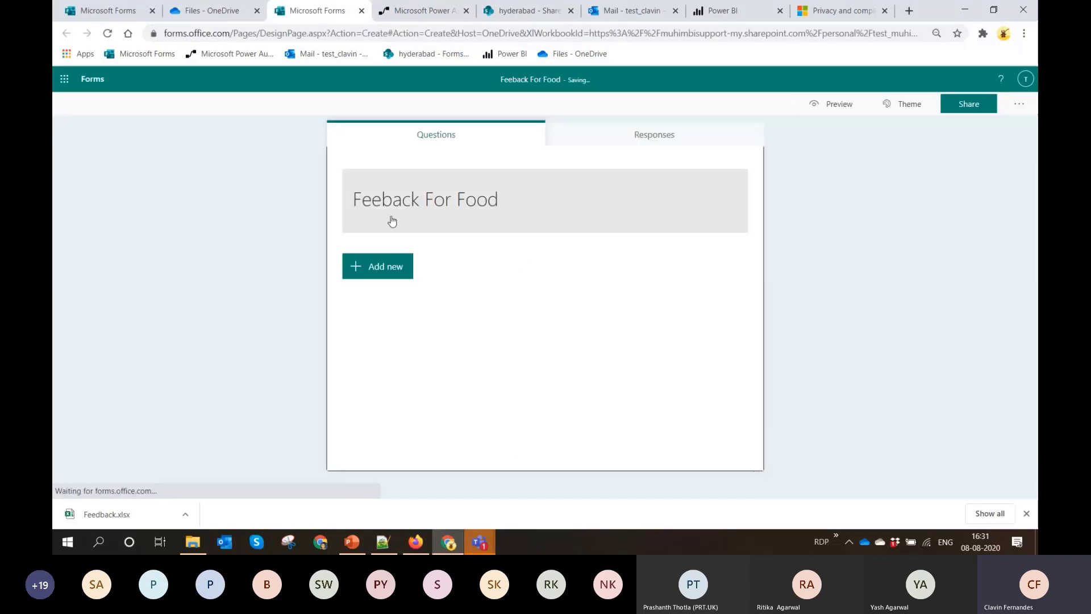
click(196, 12)
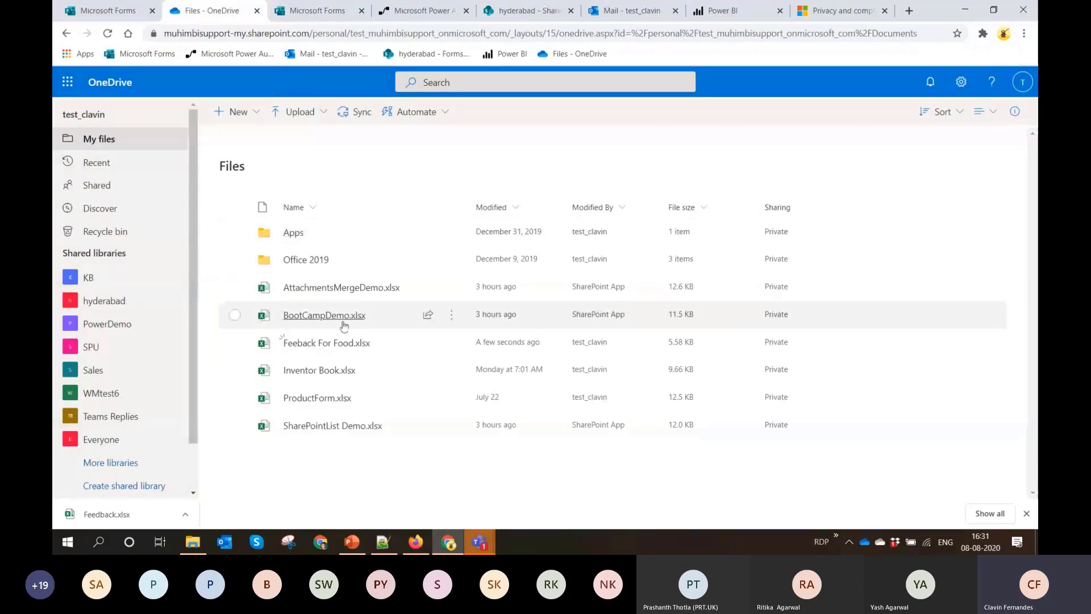
mouse_move(332, 350)
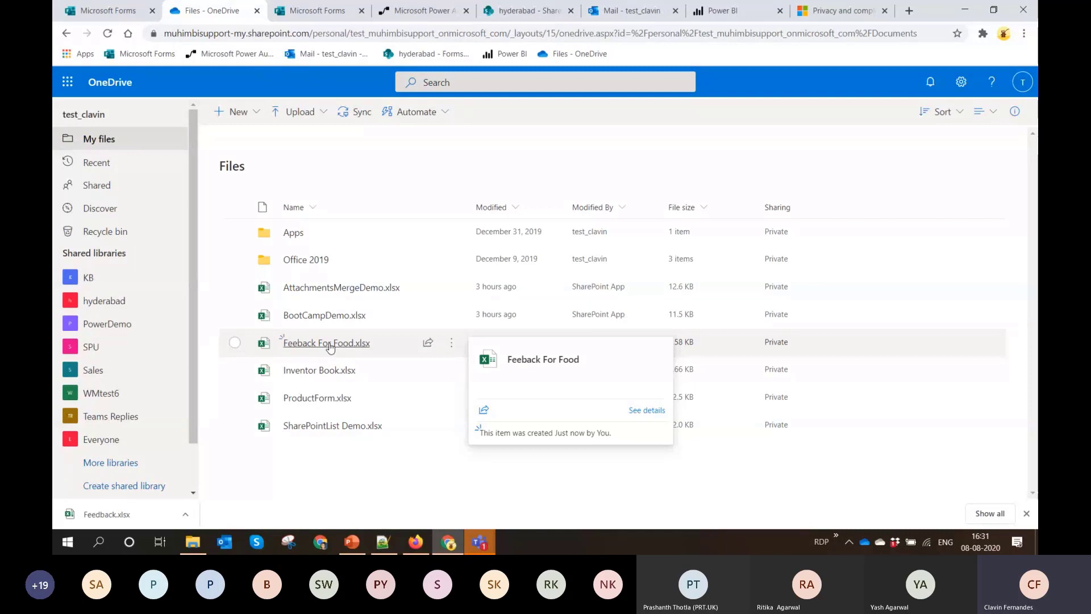
Add a choice question "What Food do you Prefer?" to the Feeback For Food form
click(302, 12)
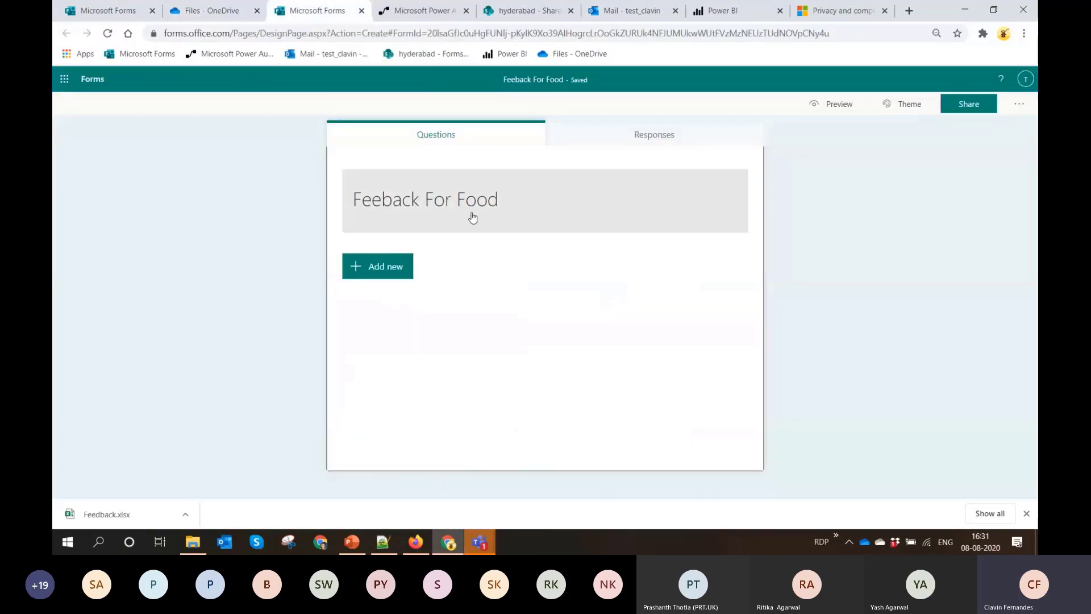
click(395, 264)
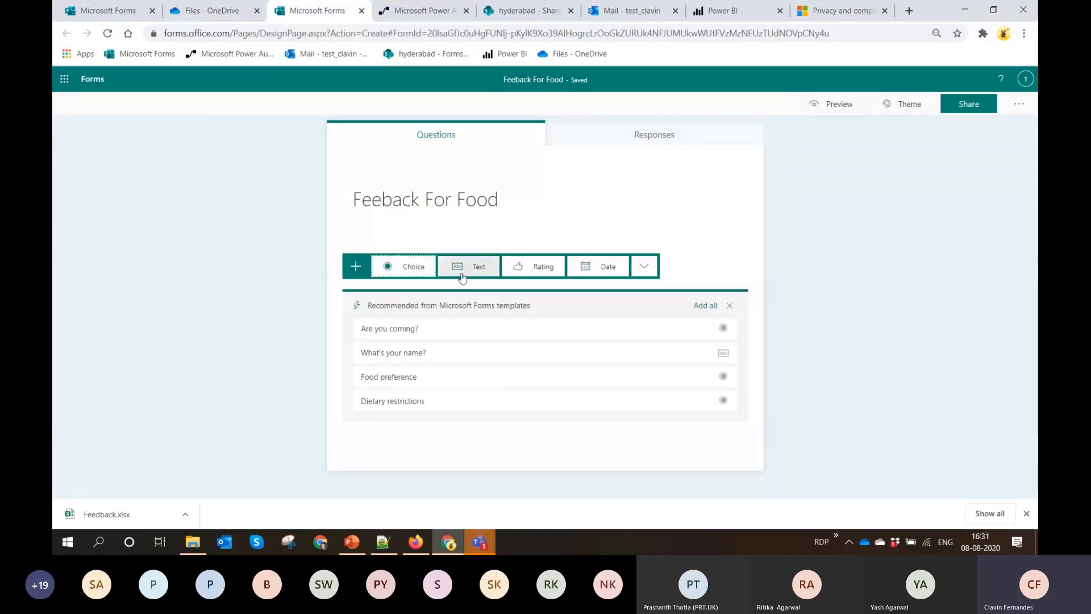
click(417, 272)
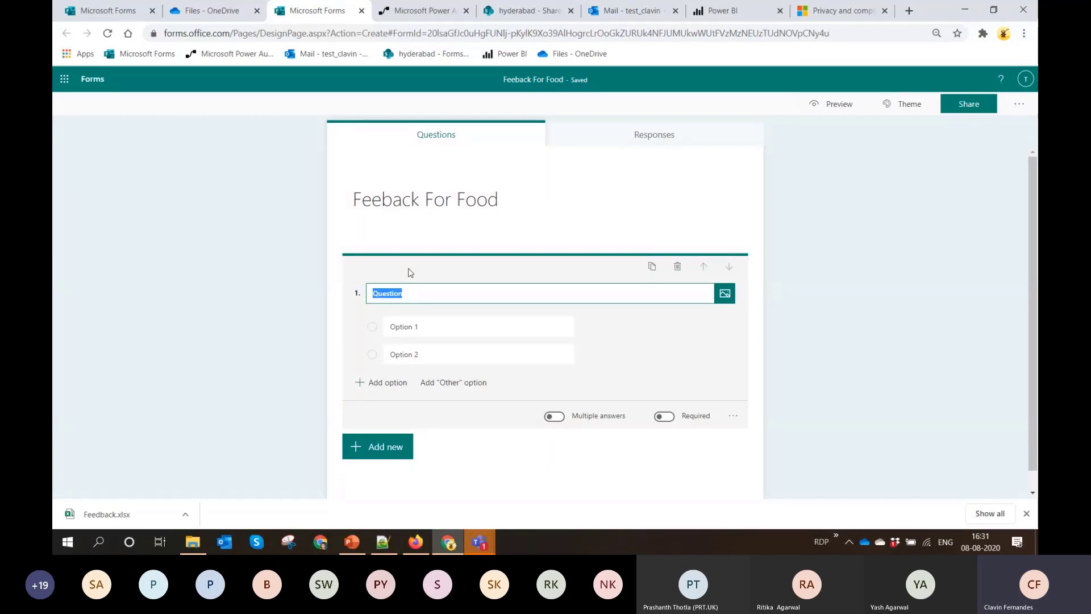
text(What Food )
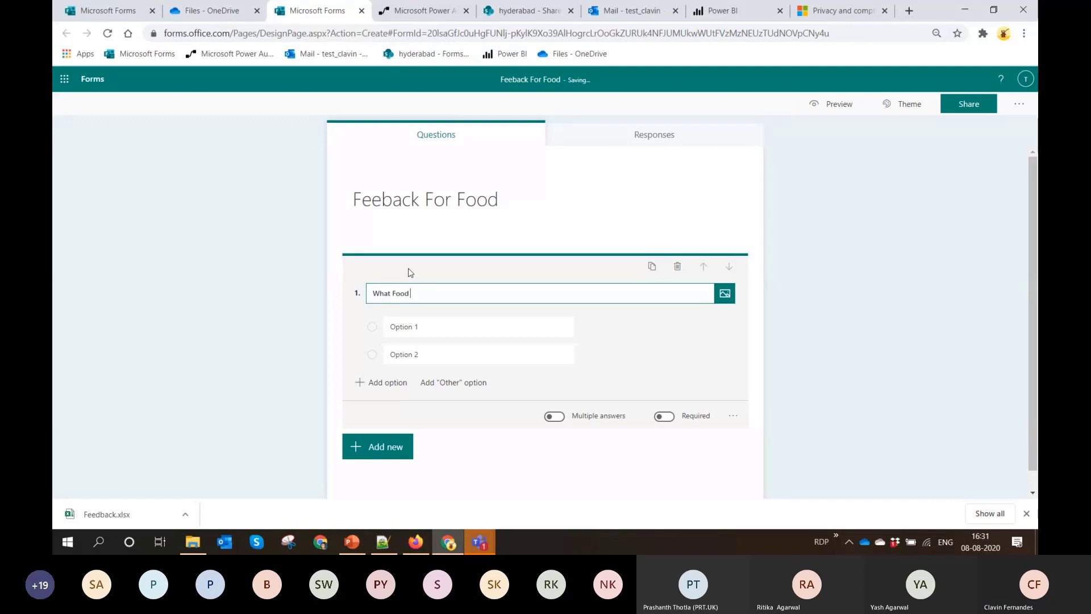
text(do you Prefer?)
Set the food question's options to "Veg" and "Nonveg" and allow multiple answers
click(423, 325)
text(Veg)
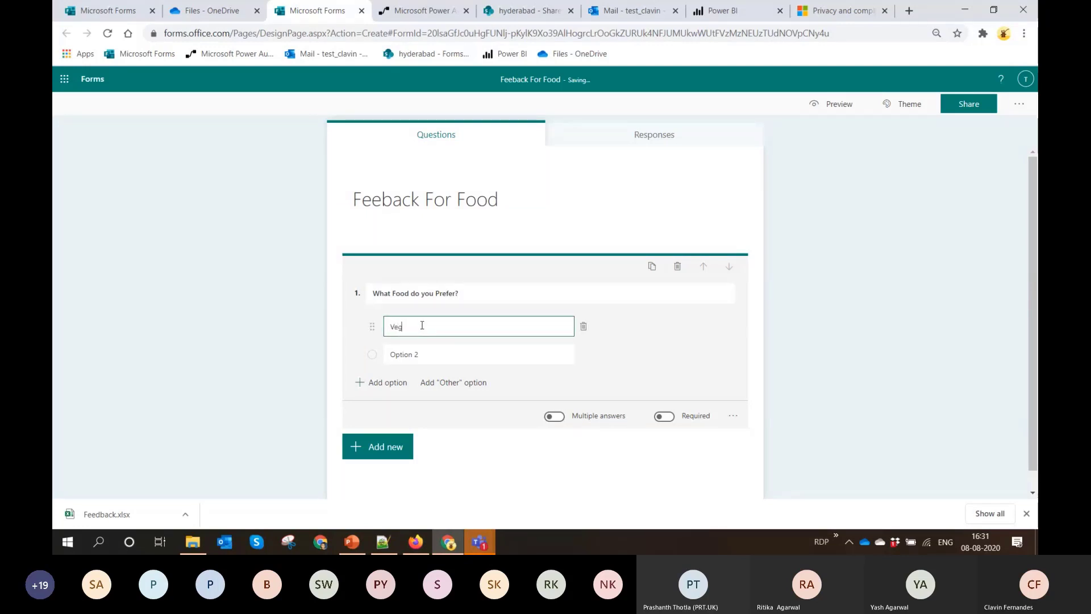
click(426, 356)
text(Ni)
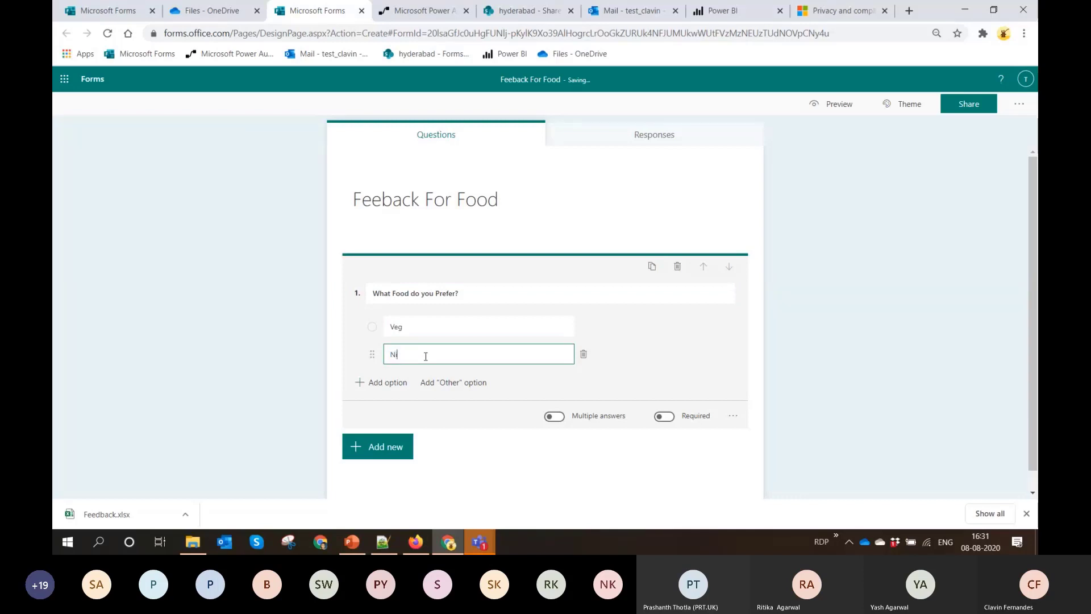
text(onc)
text( F)
text(e)
text(g)
click(557, 426)
click(557, 421)
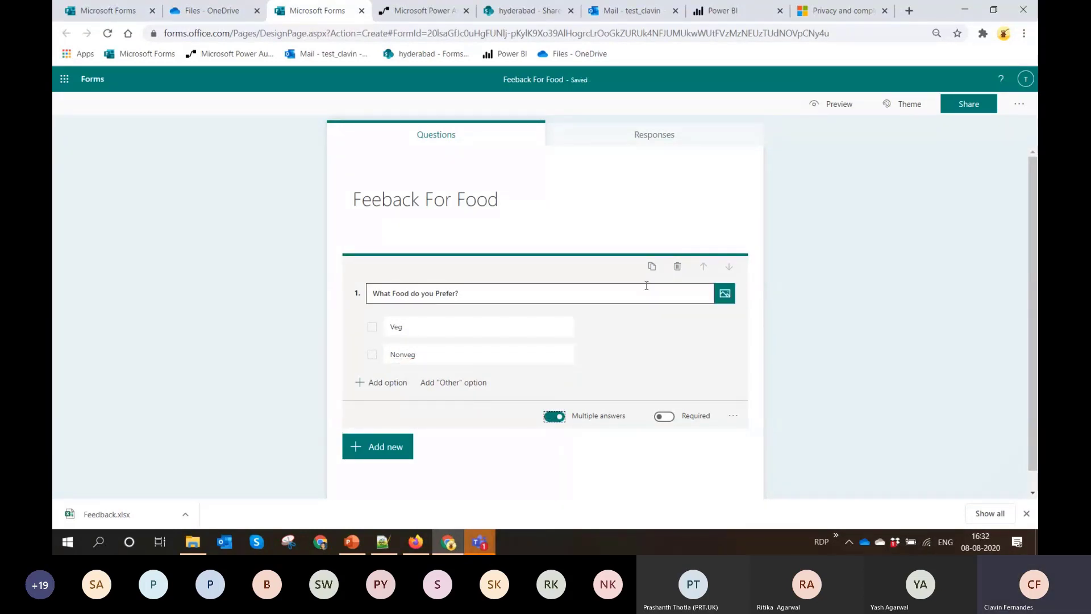
Preview the Feeback For Food form and submit a test response with both Veg and Nonveg selected
click(843, 106)
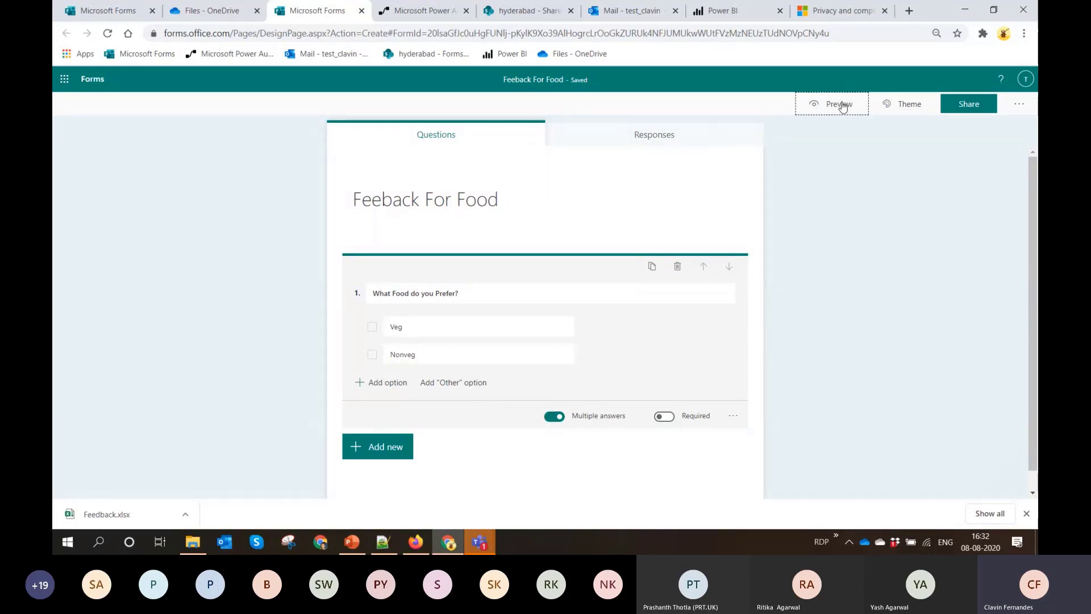
click(368, 241)
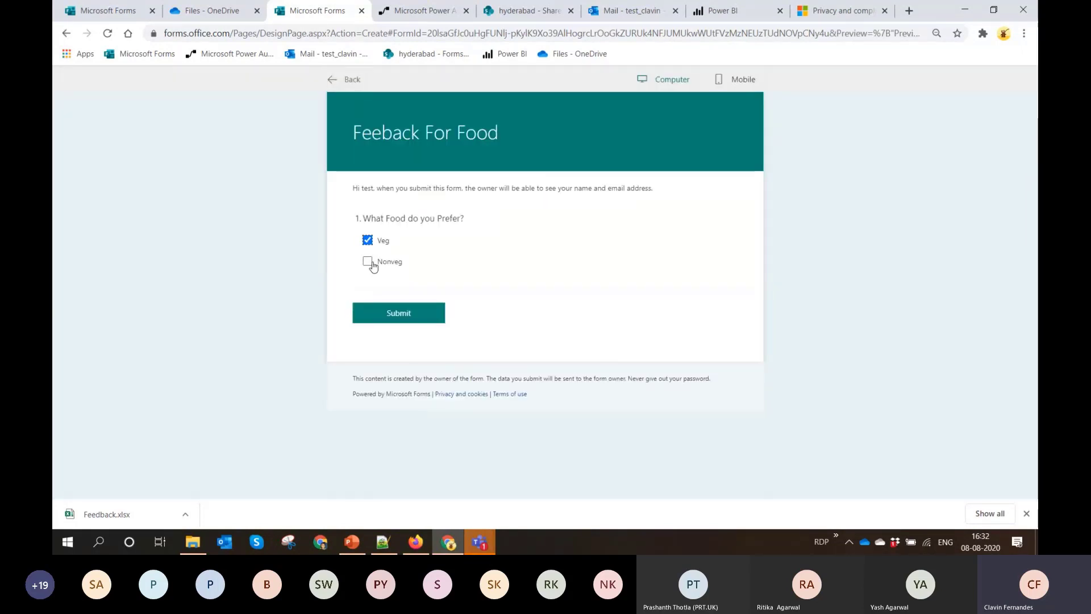
click(368, 261)
click(421, 313)
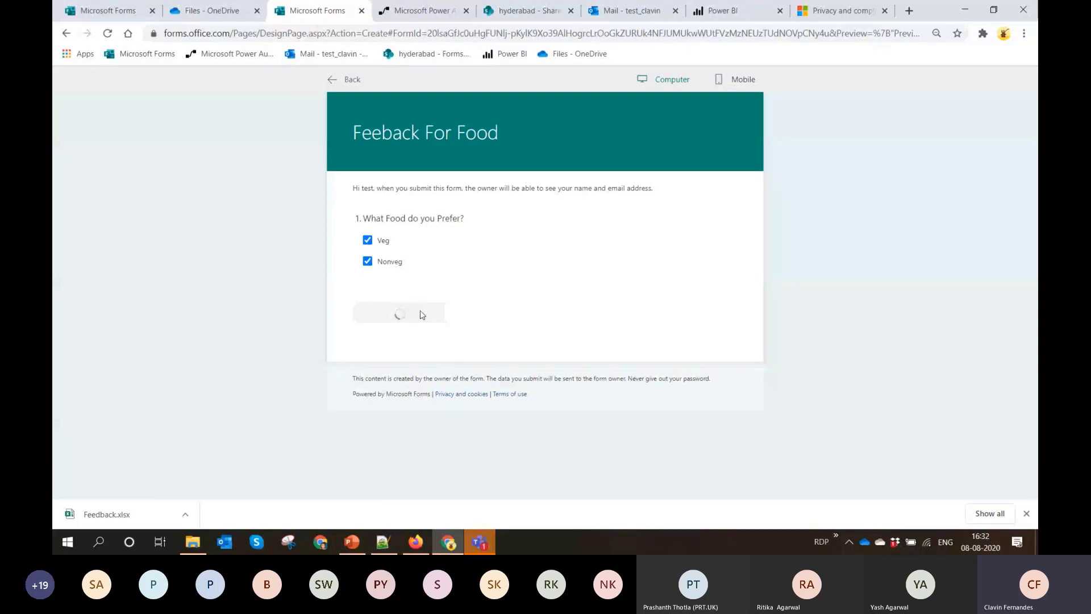
Open the Feeback For Food workbook from the OneDrive files and examine the recorded form response
click(212, 12)
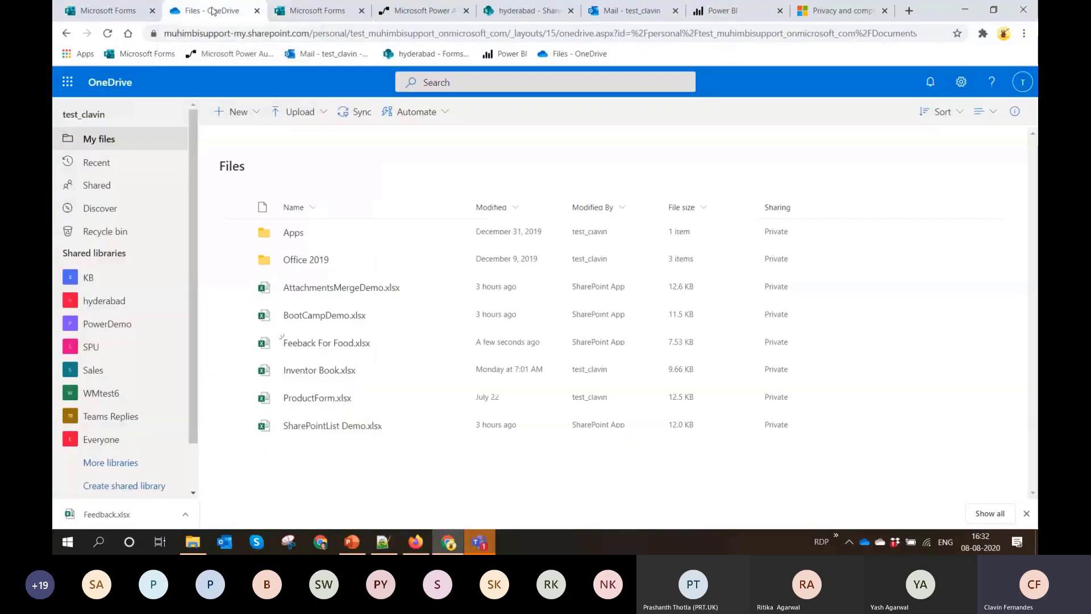
click(331, 344)
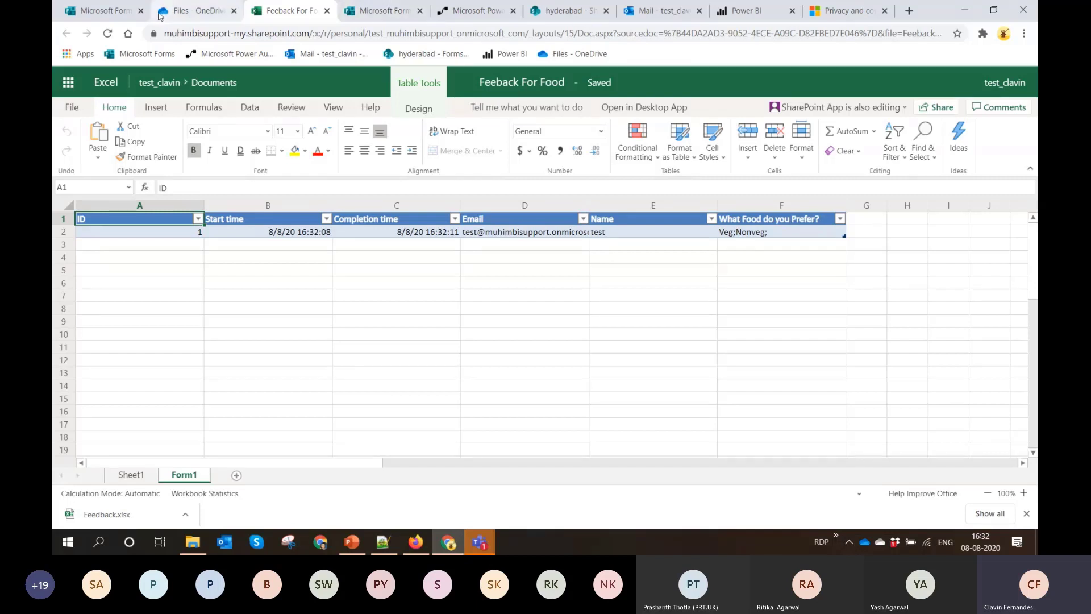
Return to the questions of the separate Feedback form and close that form
click(393, 8)
click(93, 7)
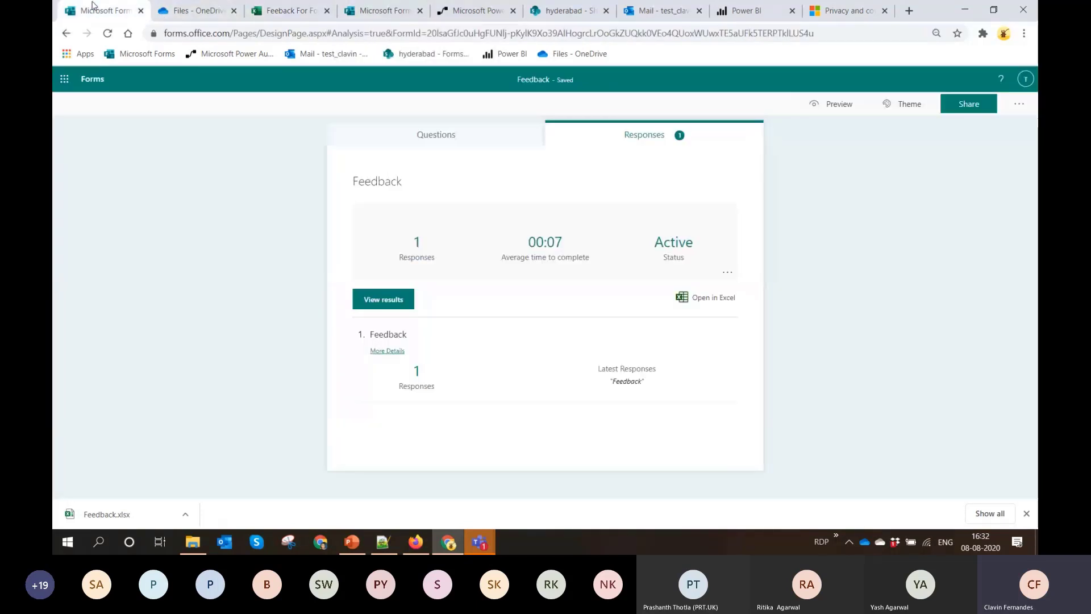
click(436, 138)
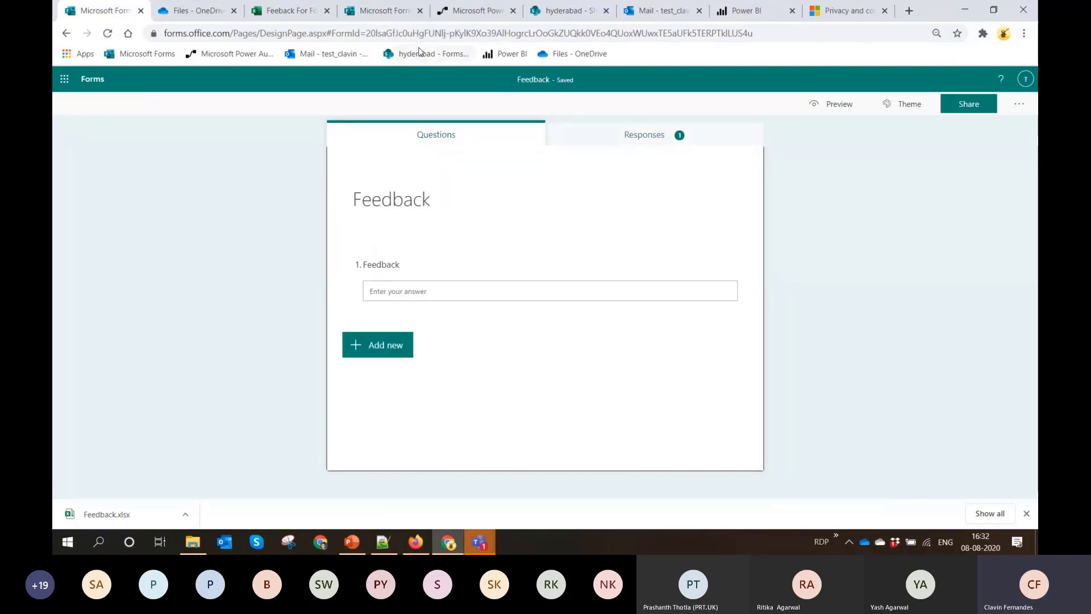
click(141, 10)
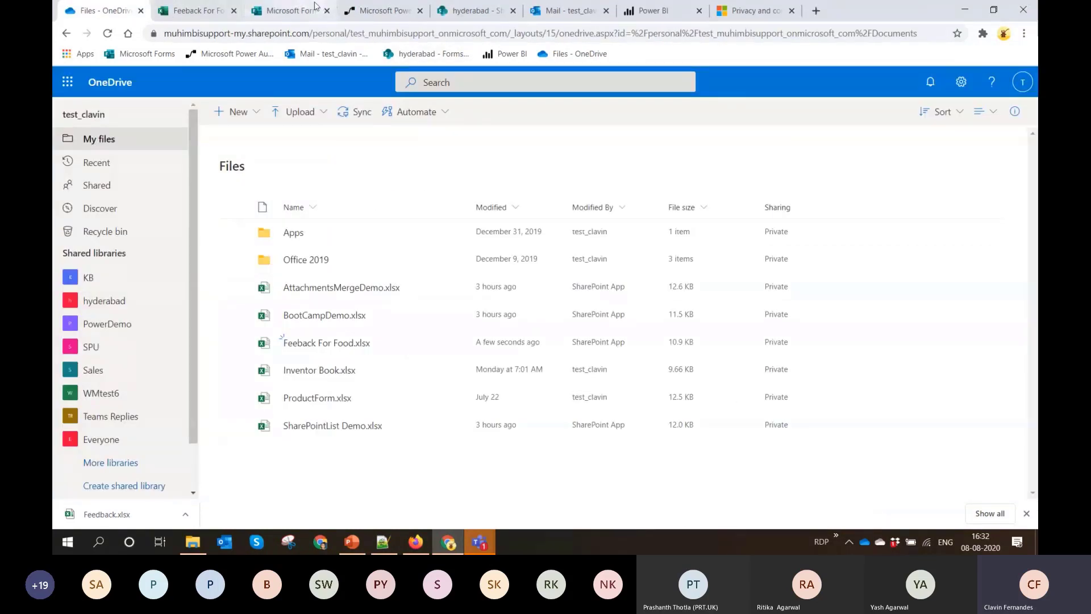
Exit the Feeback For Food form preview, recheck its response workbook and close the workbook
click(293, 12)
click(334, 79)
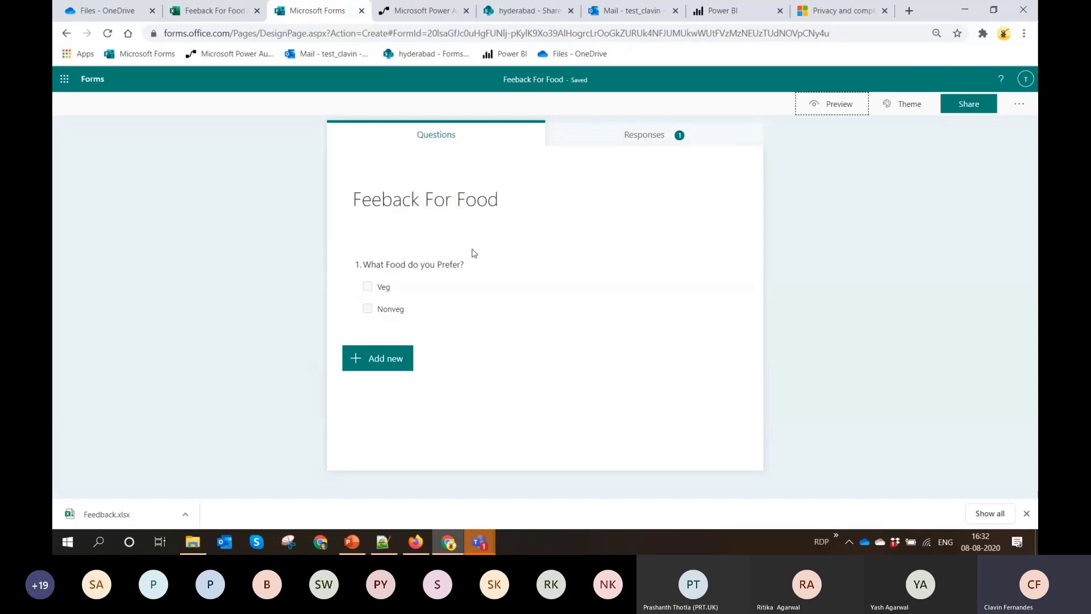
click(238, 13)
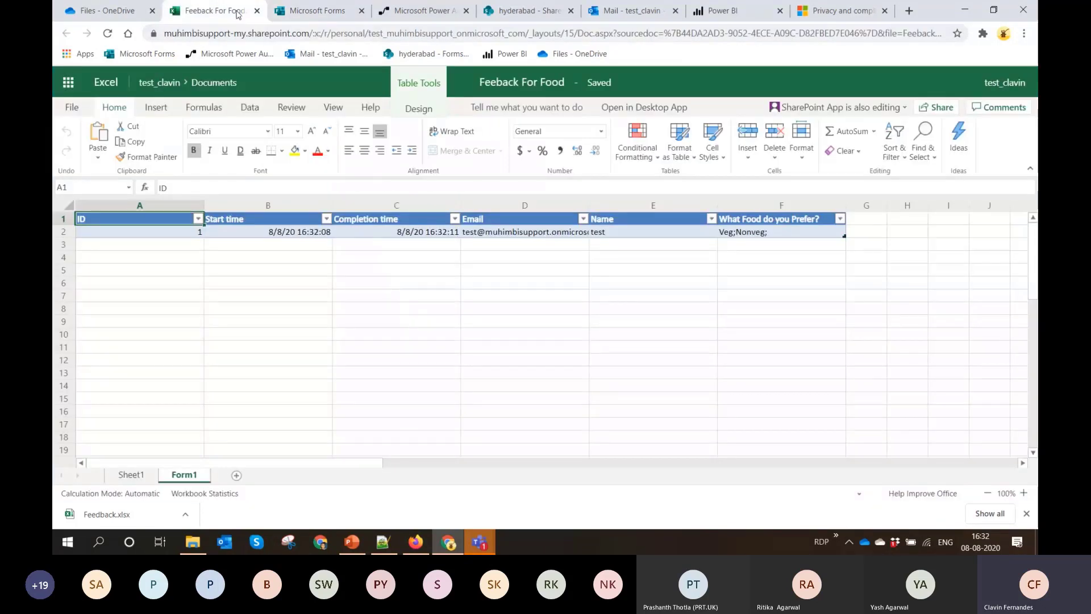
click(257, 11)
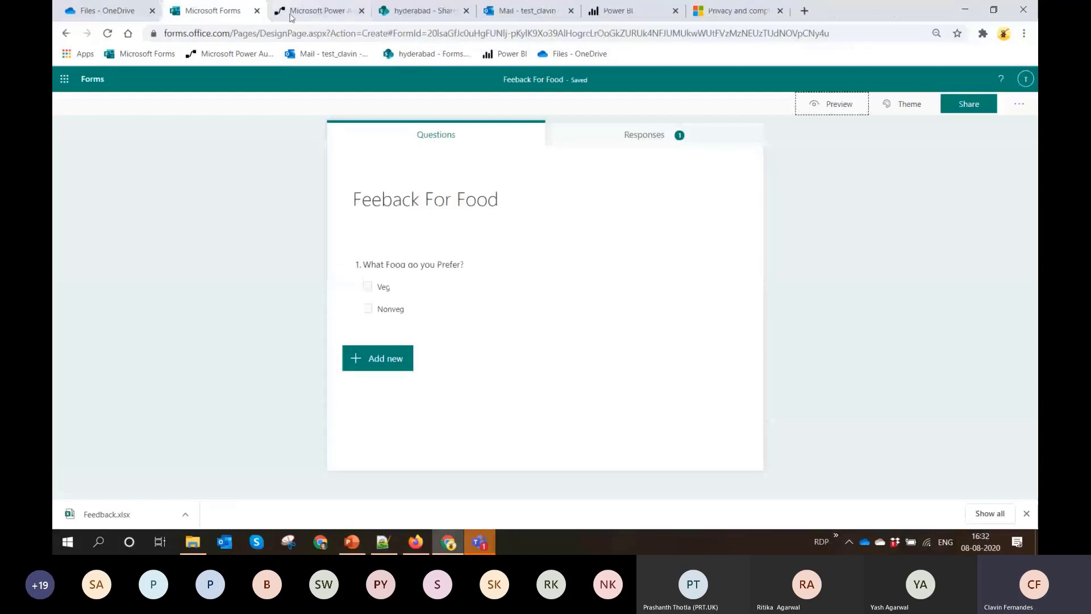
Start a new item in the hyderabad site's SharePoint Demo List and examine the available Gift choices
click(411, 10)
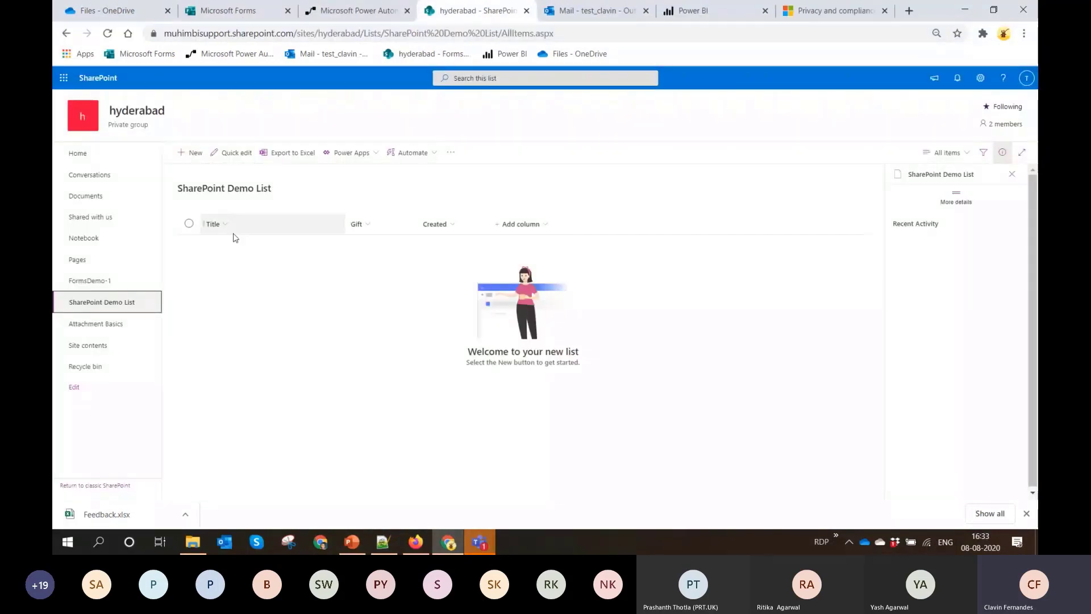
click(200, 157)
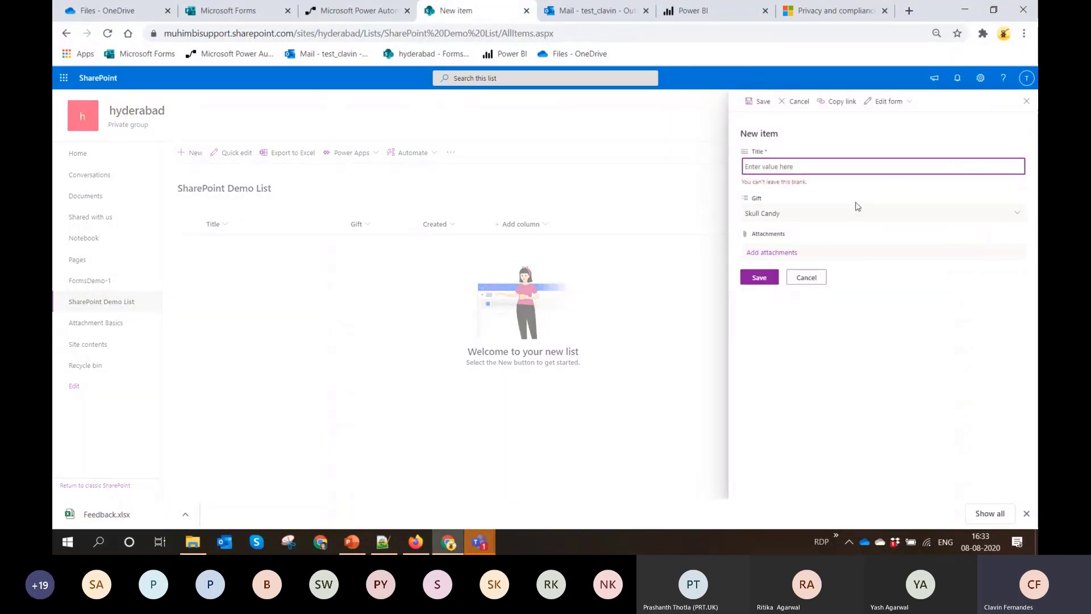
click(846, 218)
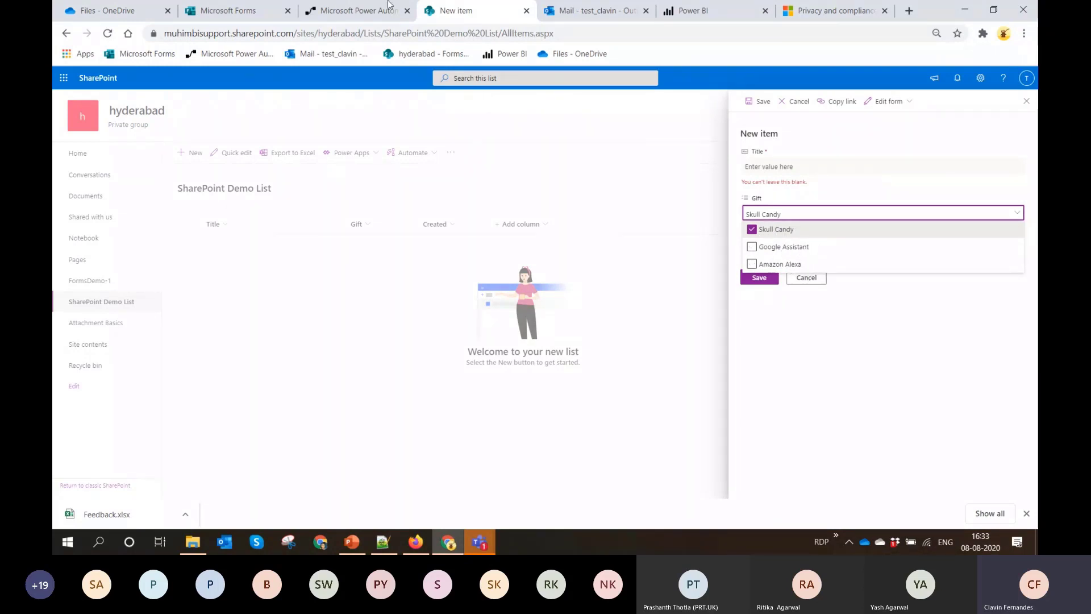
Create a Forms for Excel workbook named "Gifts" in OneDrive
click(221, 10)
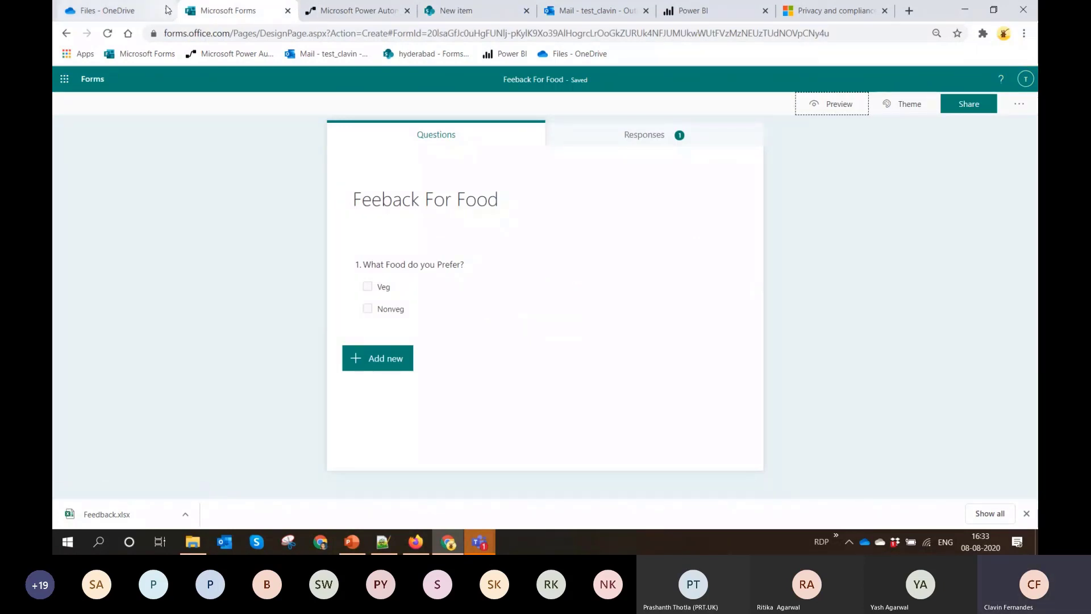
click(102, 11)
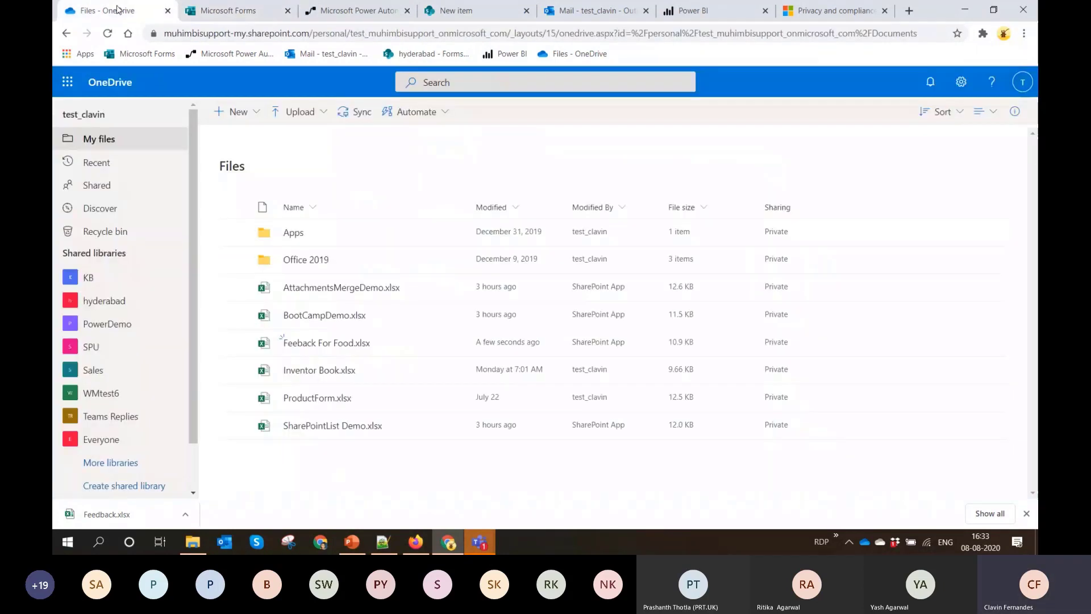
click(246, 112)
click(262, 255)
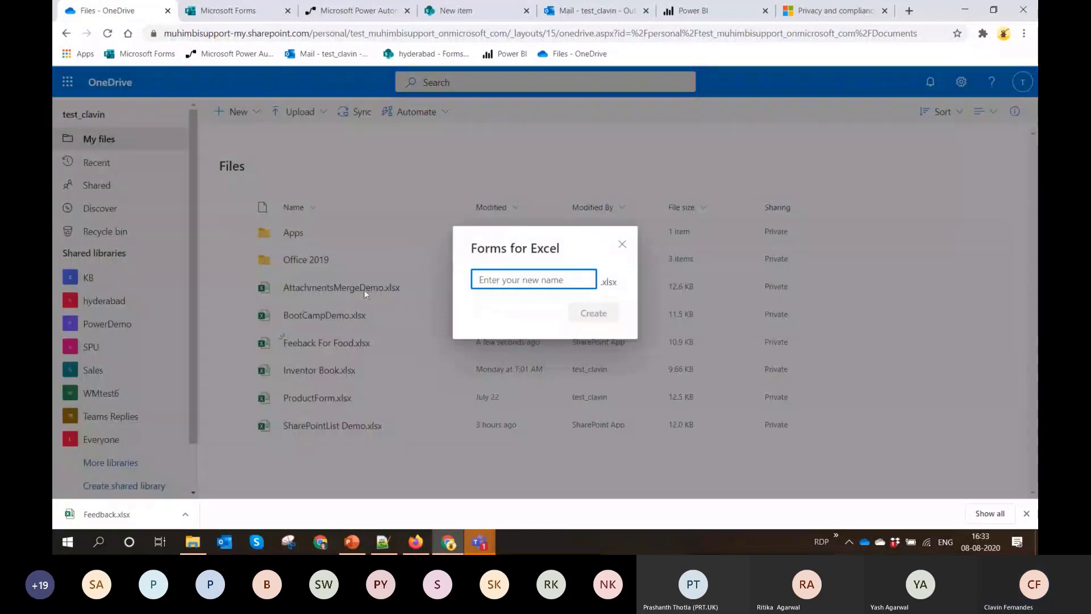
text(Gift)
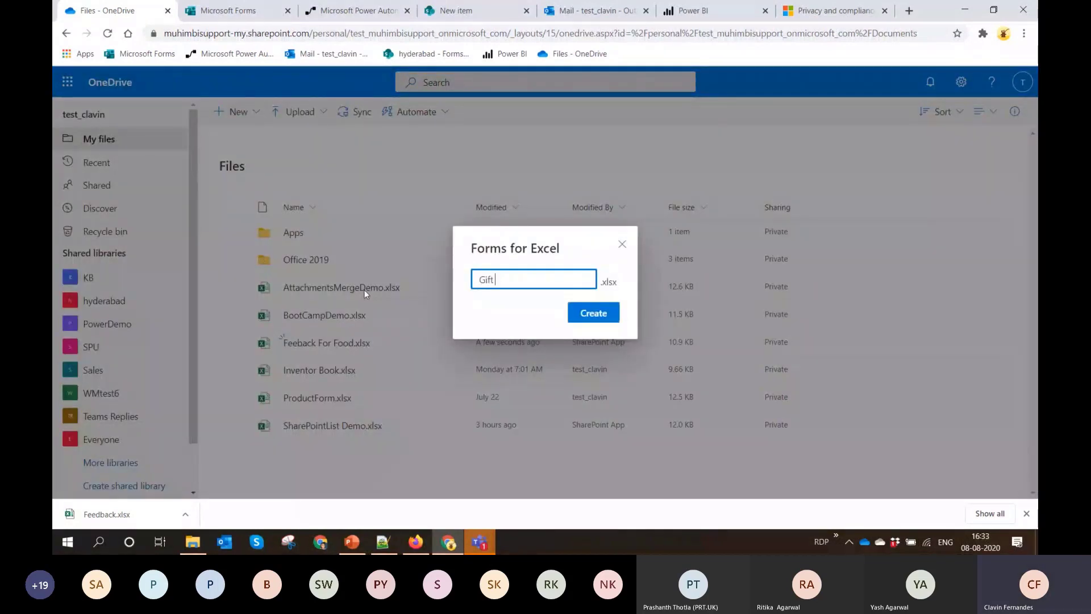
text(s)
click(589, 322)
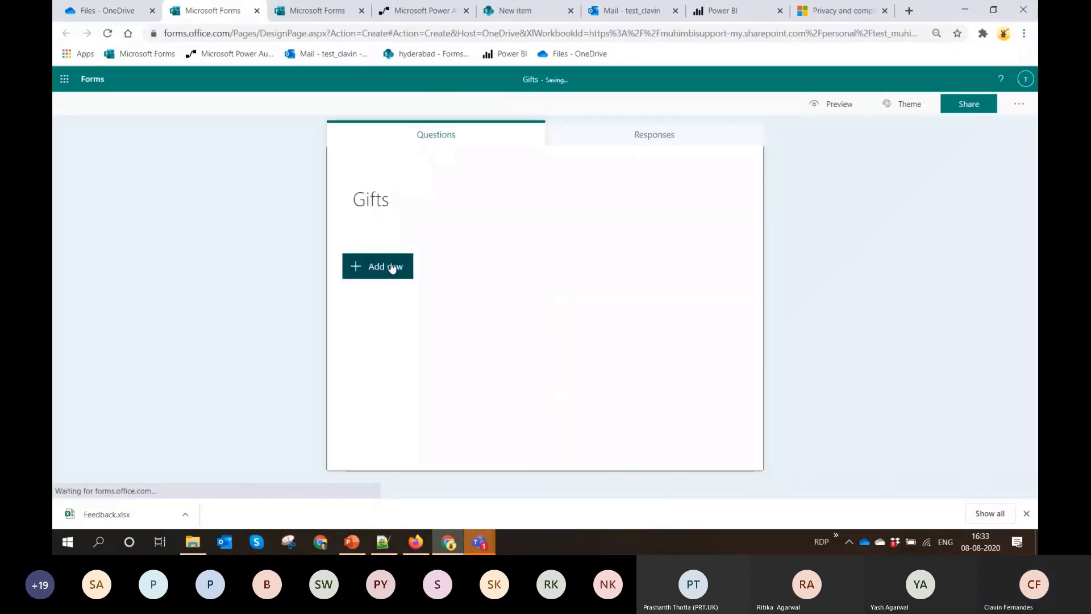
Add a choice question "What Gift you Prefer?" to the Gifts form and allow multiple answers
click(396, 268)
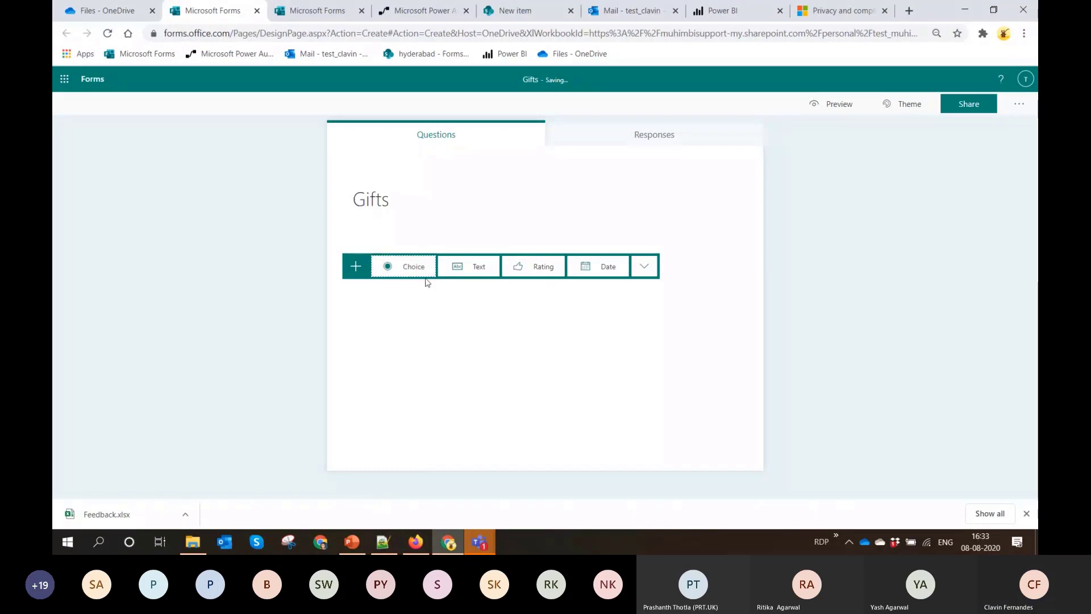
click(399, 270)
text(Wht)
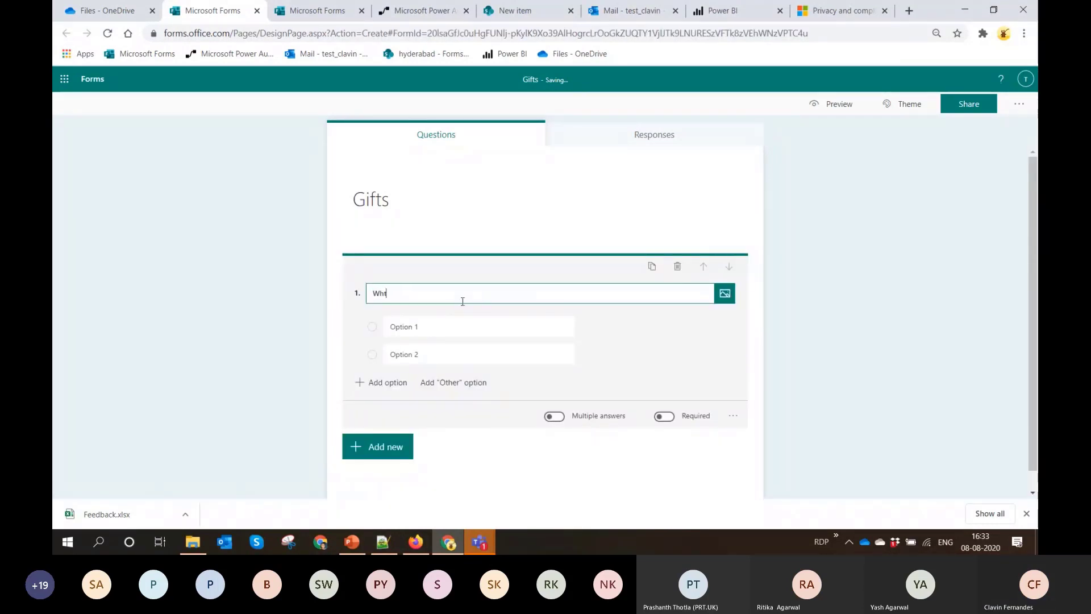
key(BackSpace)
text(at Gift you P)
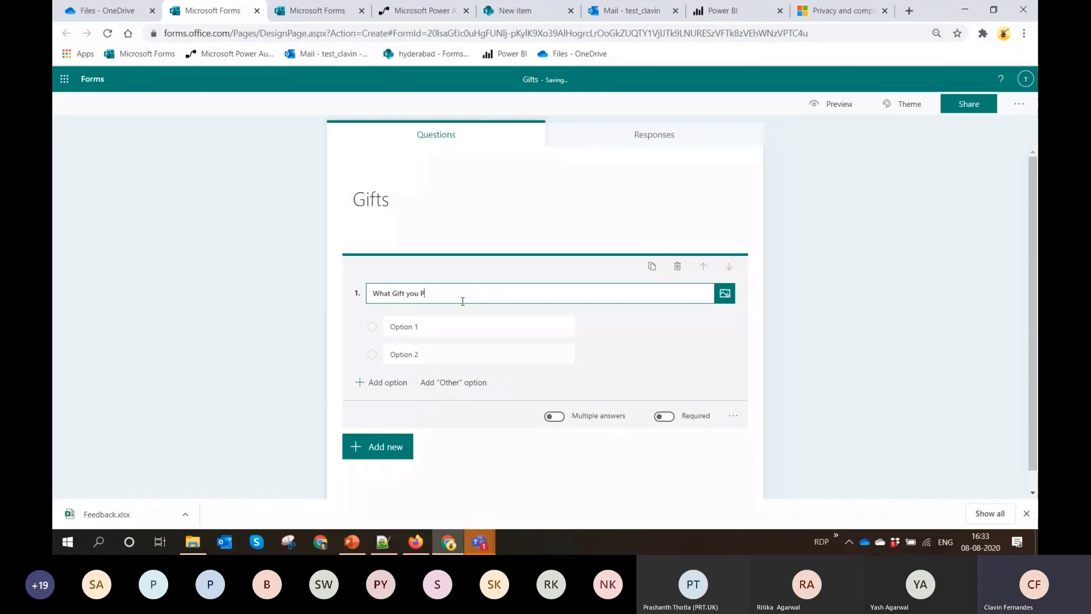
text(refer?)
click(561, 424)
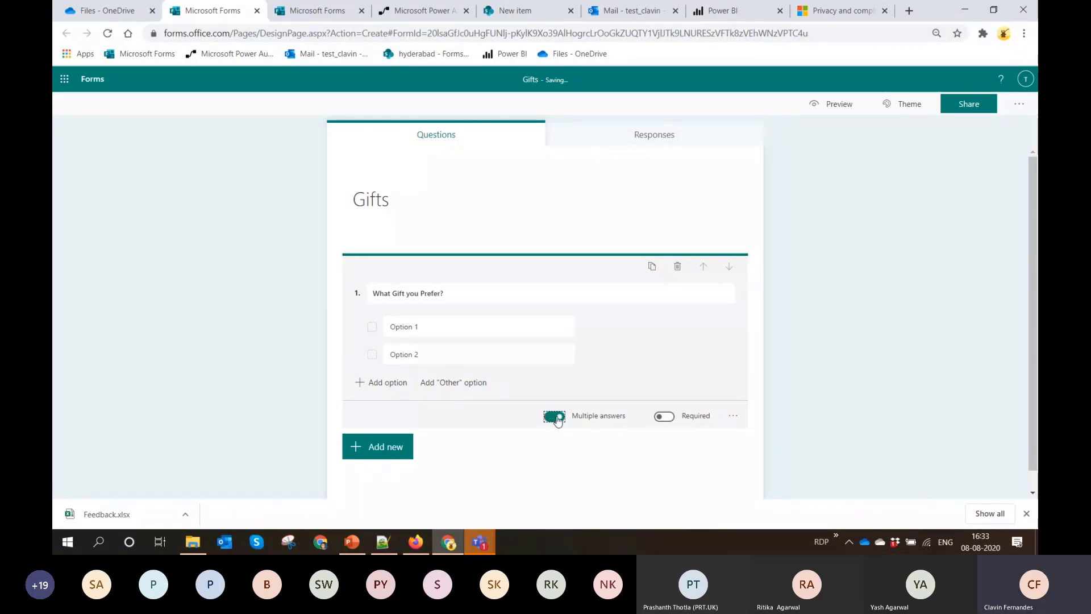
Set the gift question's options to "Amazon Alexa", "Google Assistant" and "Skull Candy"
click(434, 329)
text(Amazon)
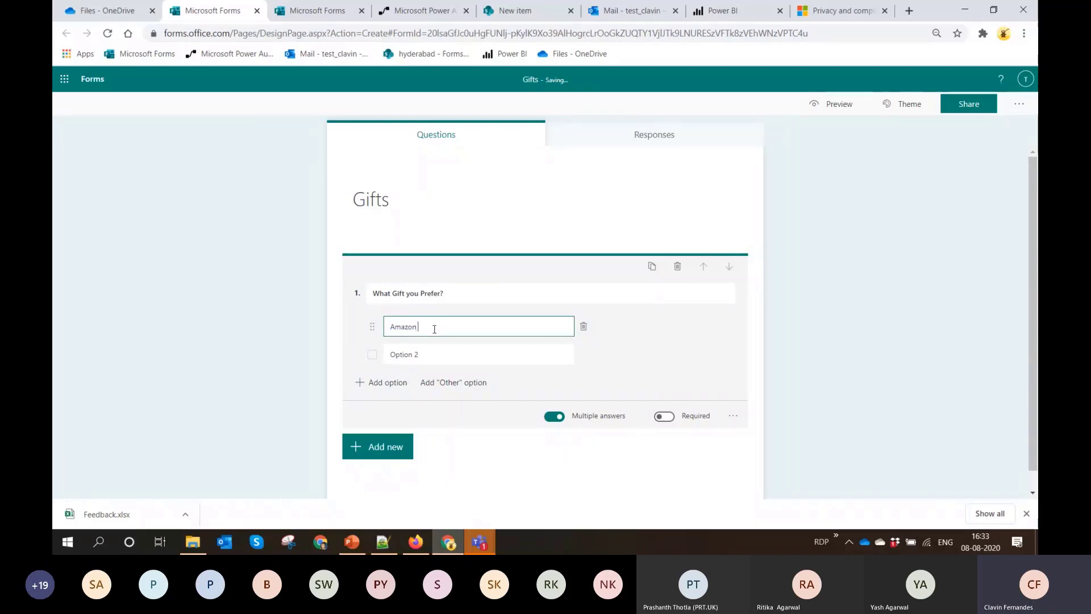
text( Alexa)
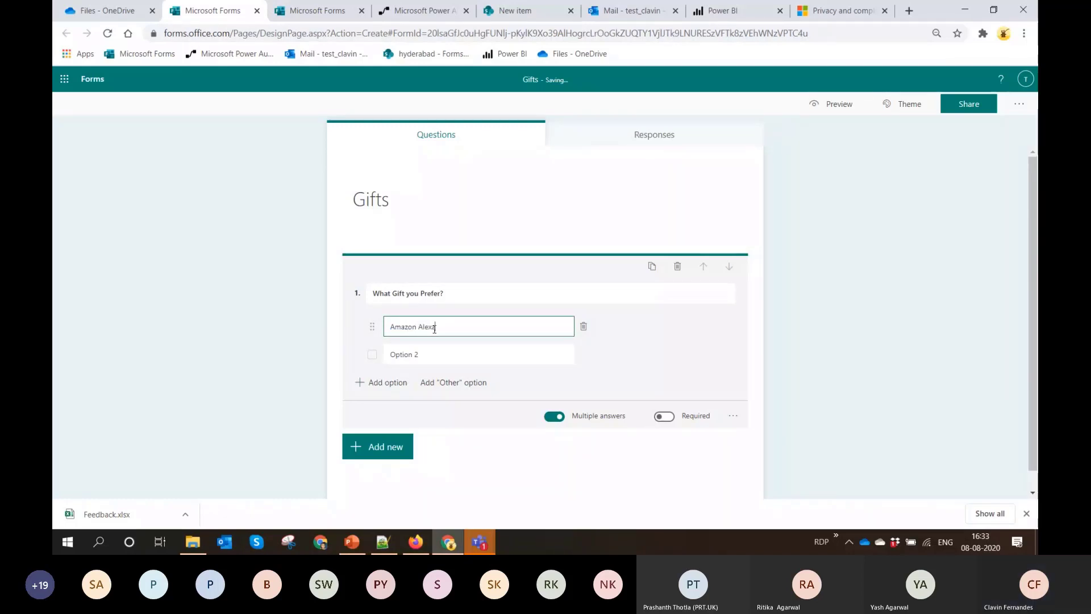
click(422, 356)
text(Google)
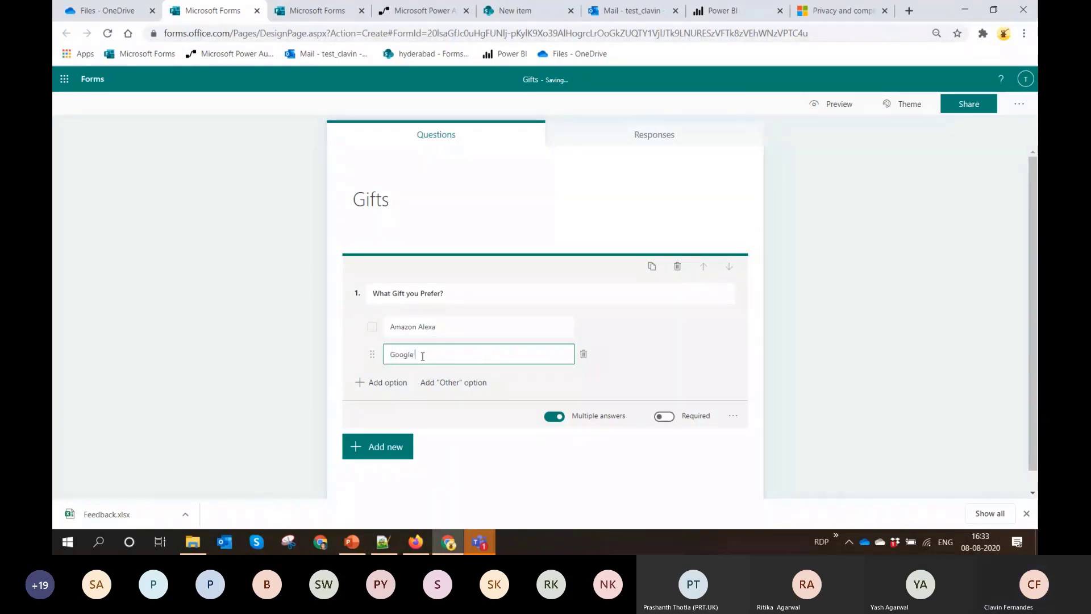
text( Assistant)
click(388, 382)
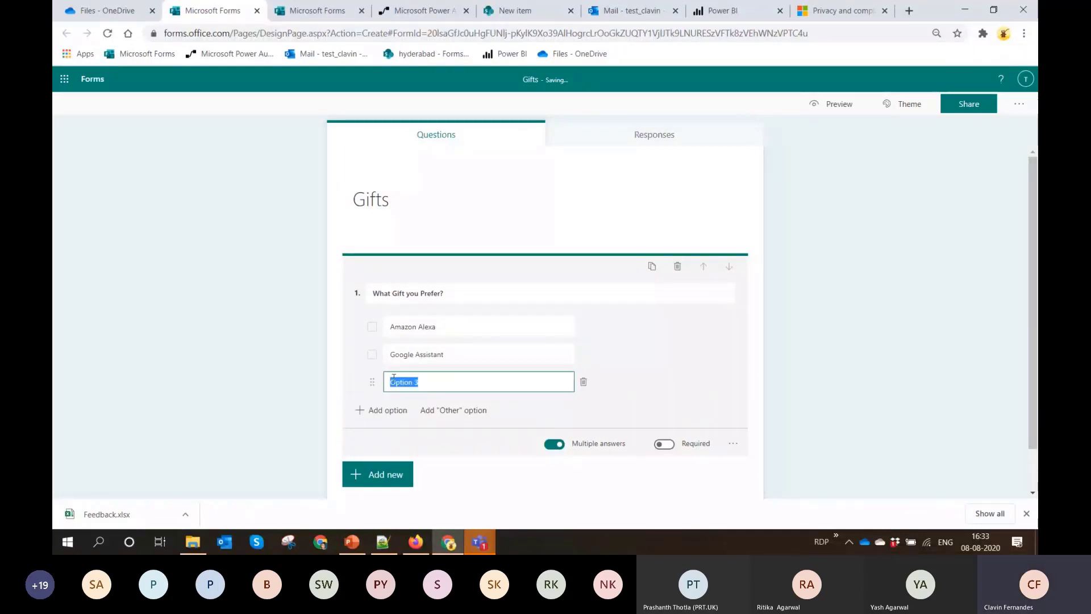
text(S)
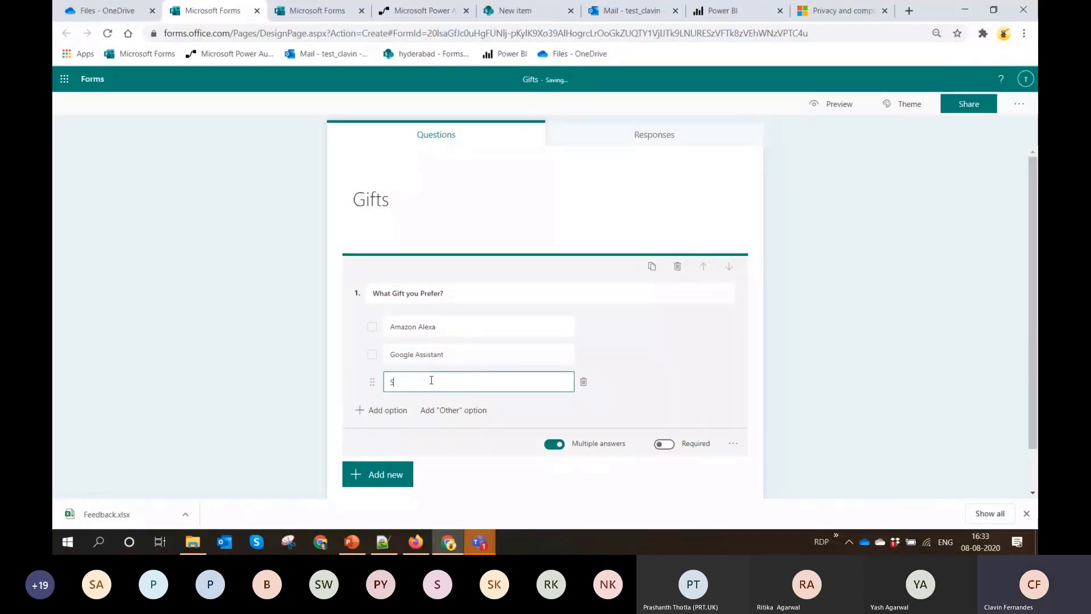
text(kull Ca)
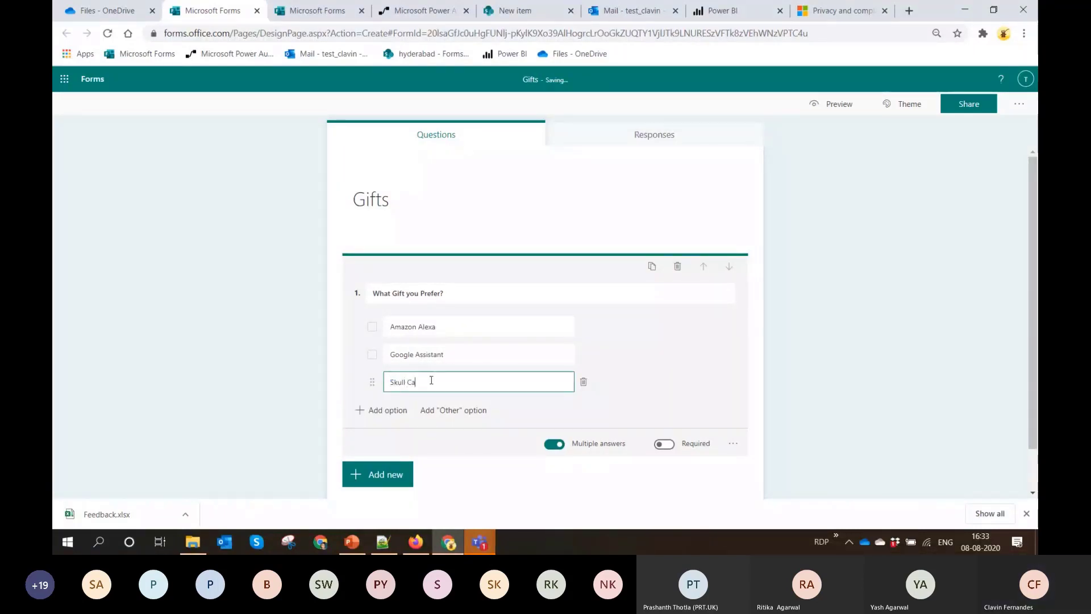
text(ndy)
click(692, 355)
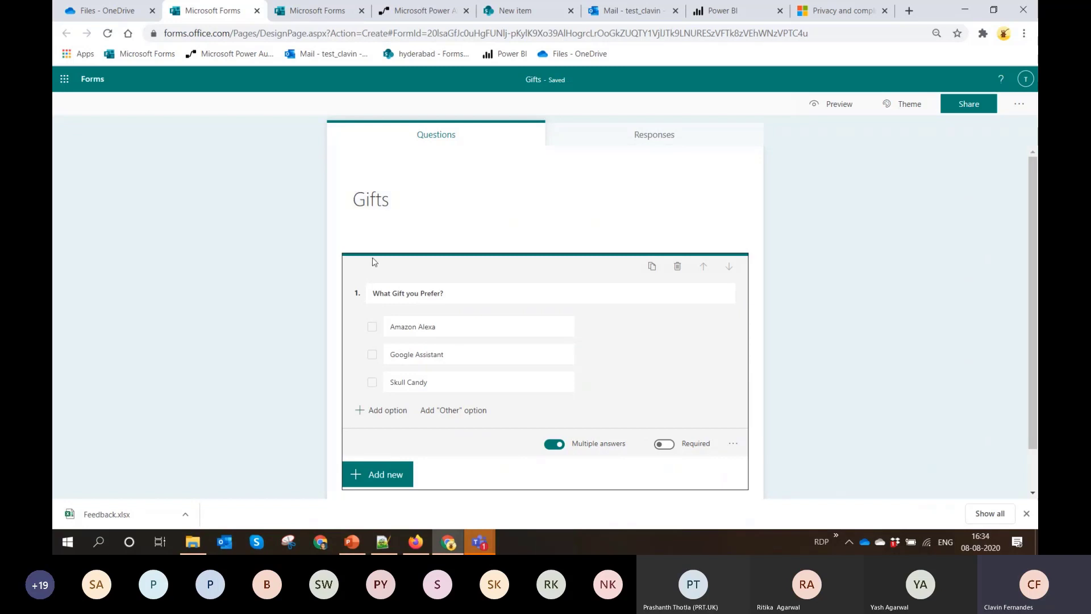
Switch to Power Automate and search the flow templates for "Forms"
click(440, 7)
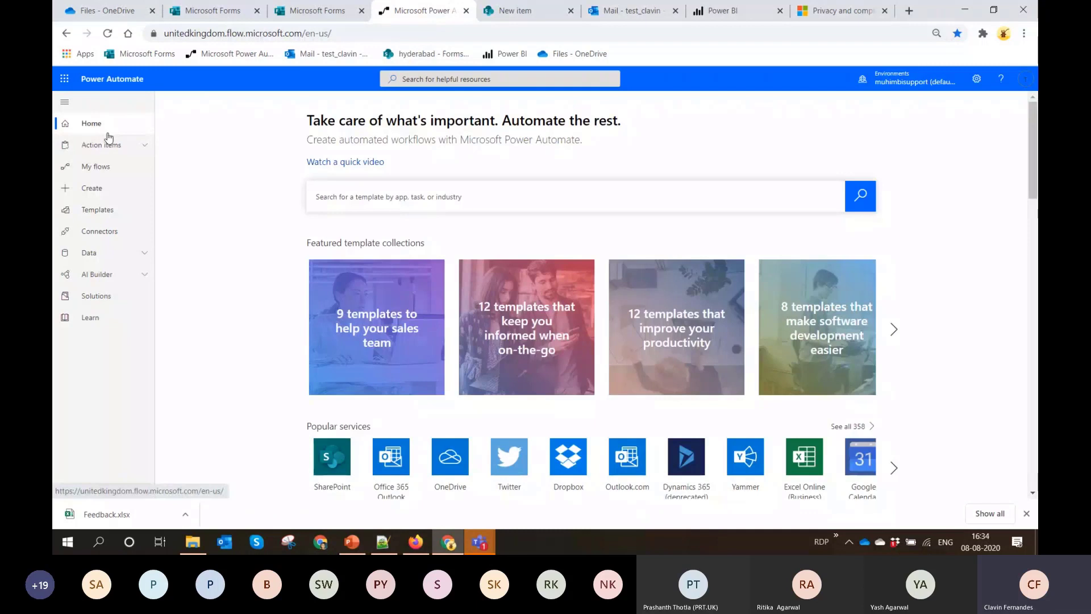
click(114, 189)
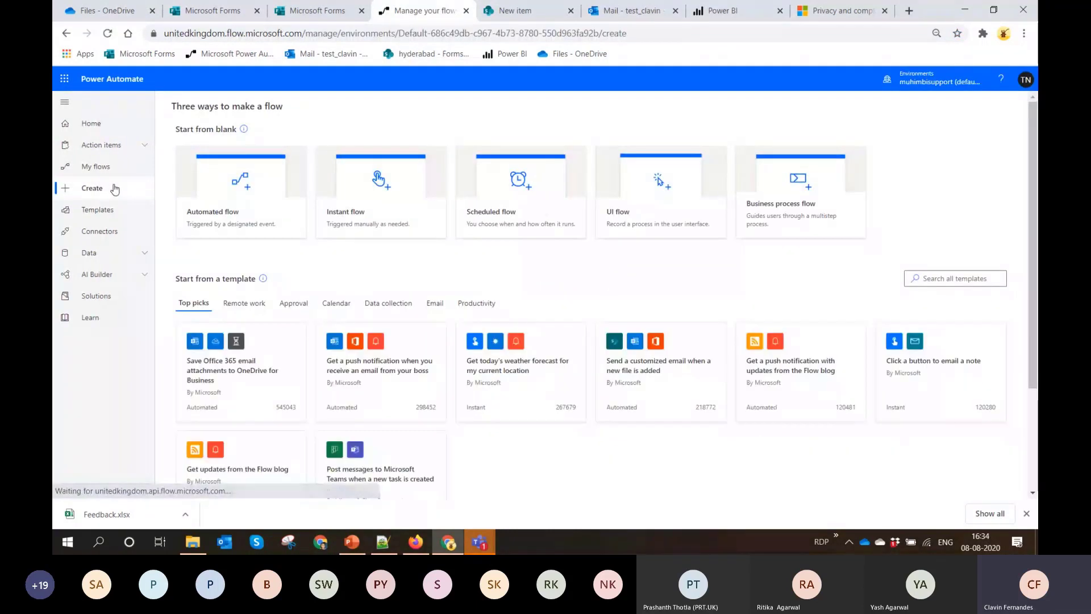
click(116, 213)
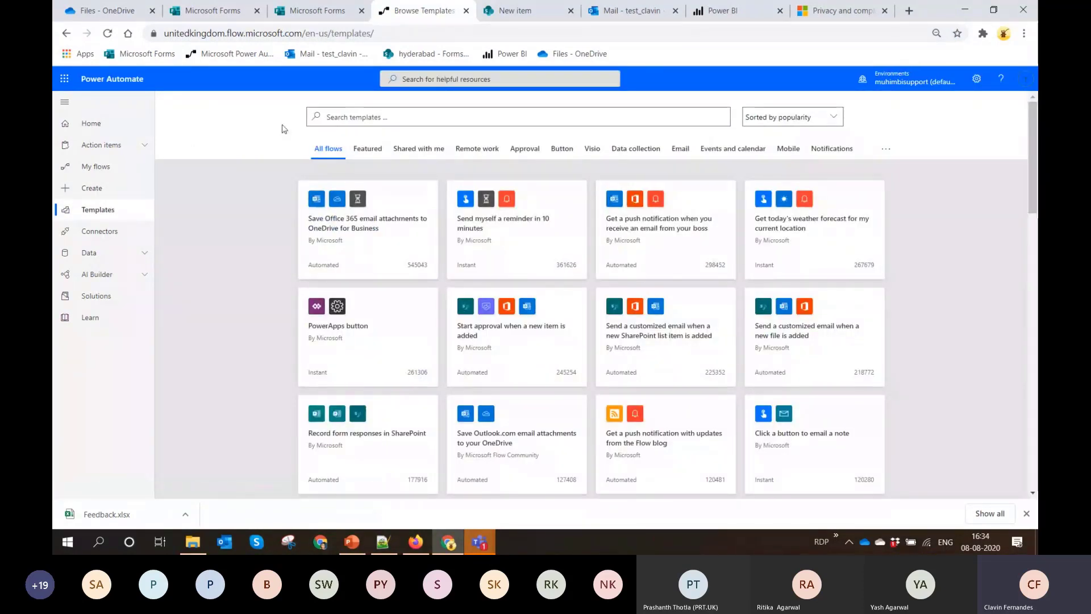
click(336, 114)
text(Forms)
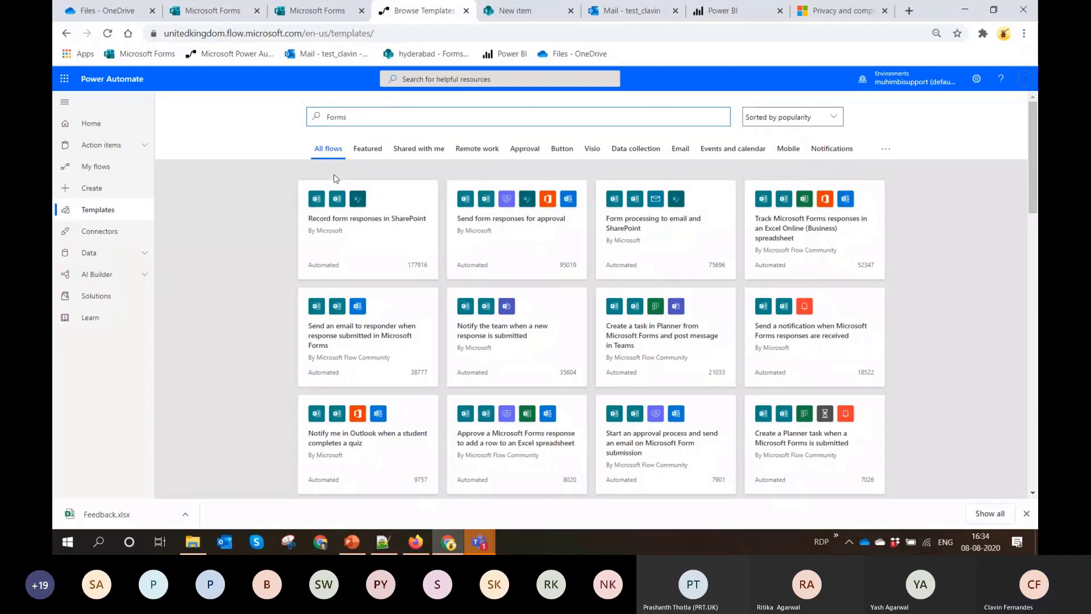
Create a flow from the "Record form responses in SharePoint" template and set the response trigger's form to "Gifts"
click(337, 221)
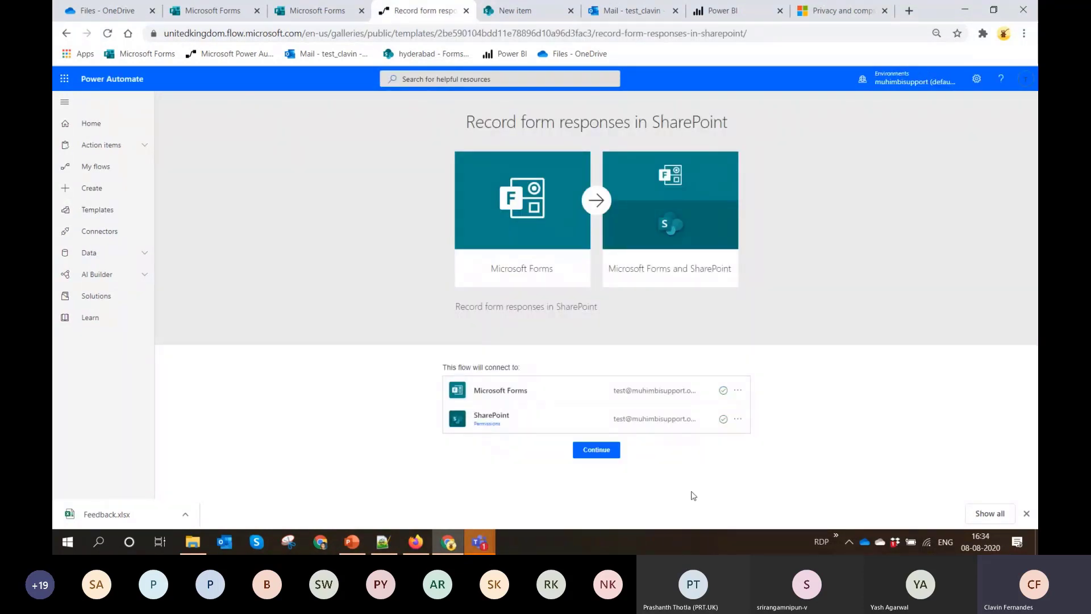
click(596, 450)
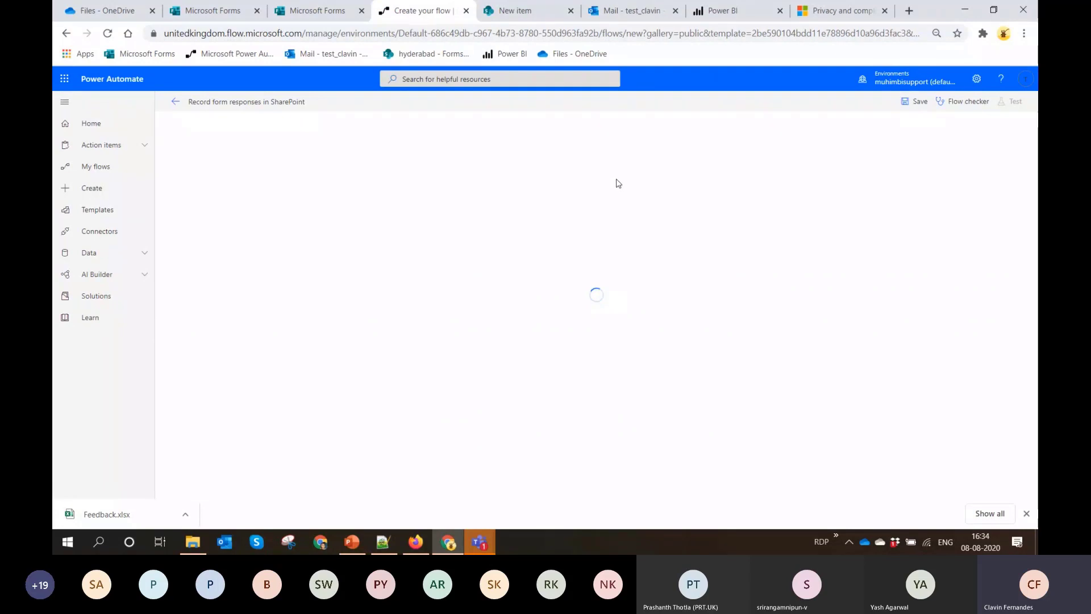
click(598, 158)
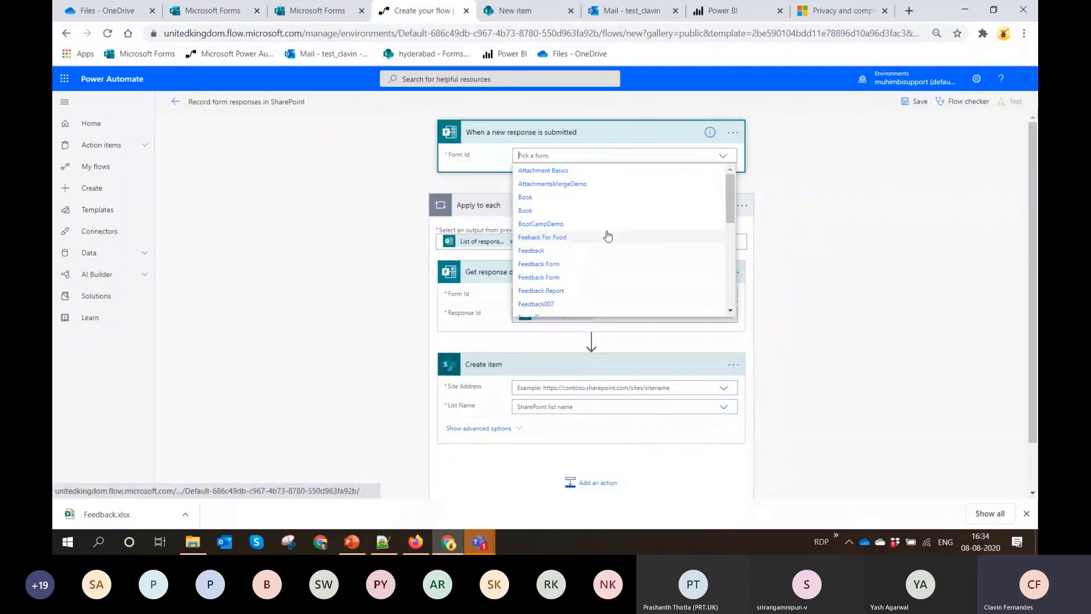
scroll(607, 236, down, 2)
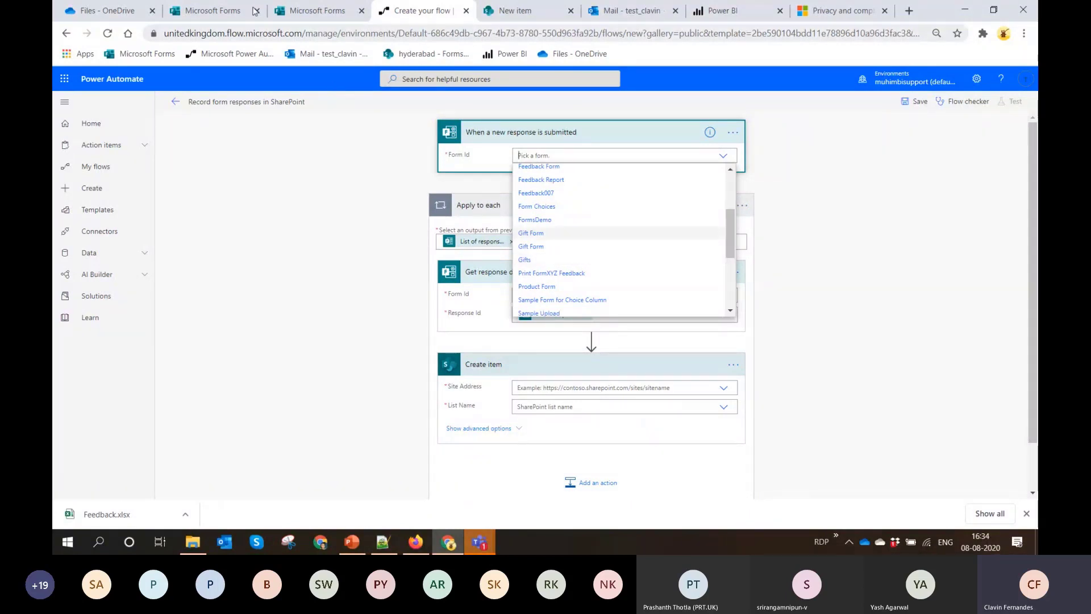
click(223, 10)
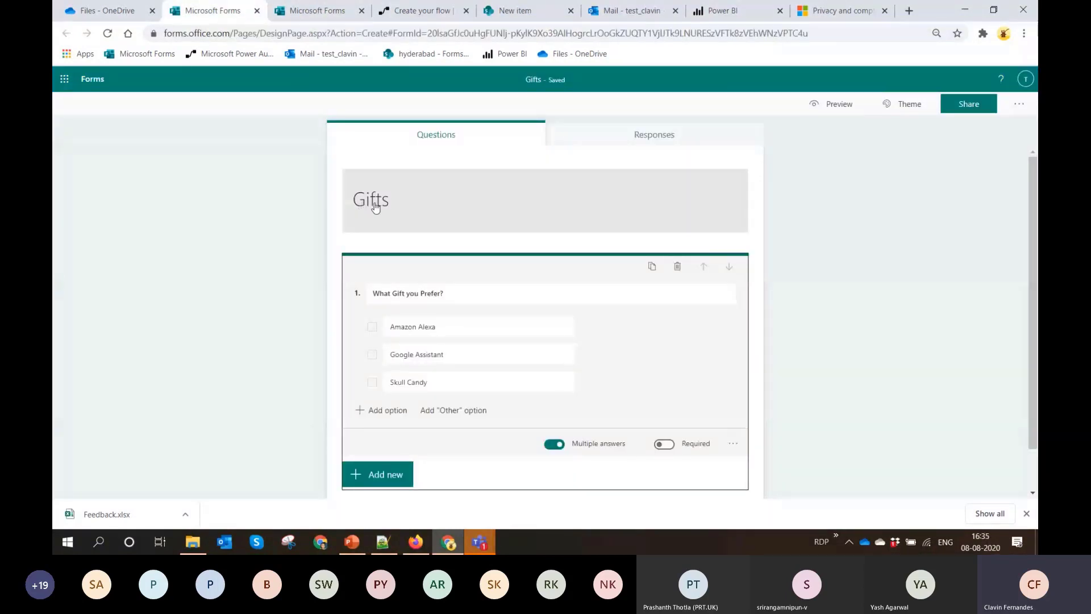
click(330, 4)
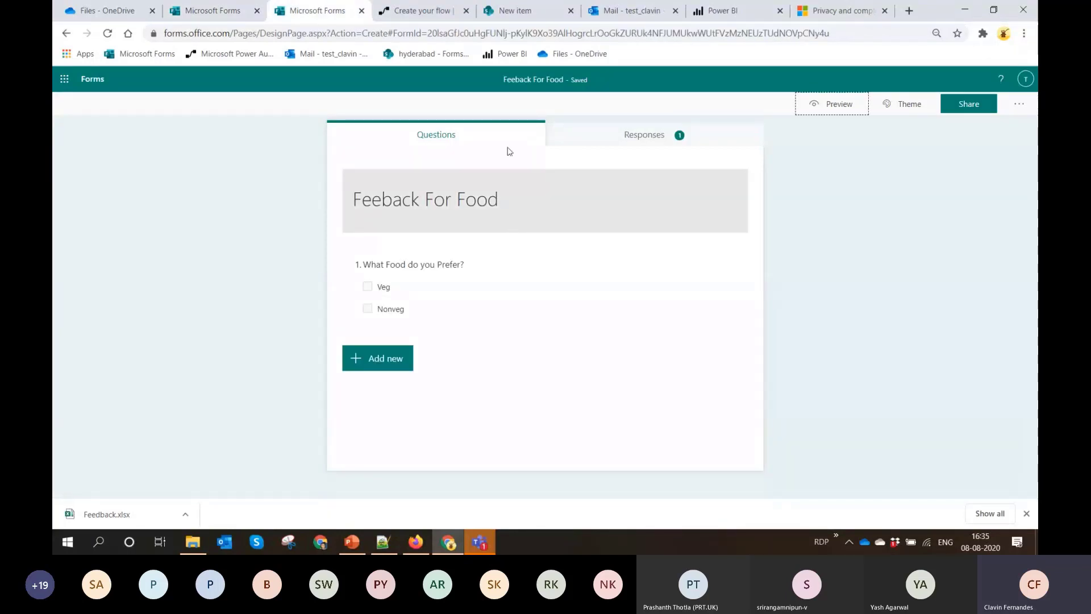
click(446, 9)
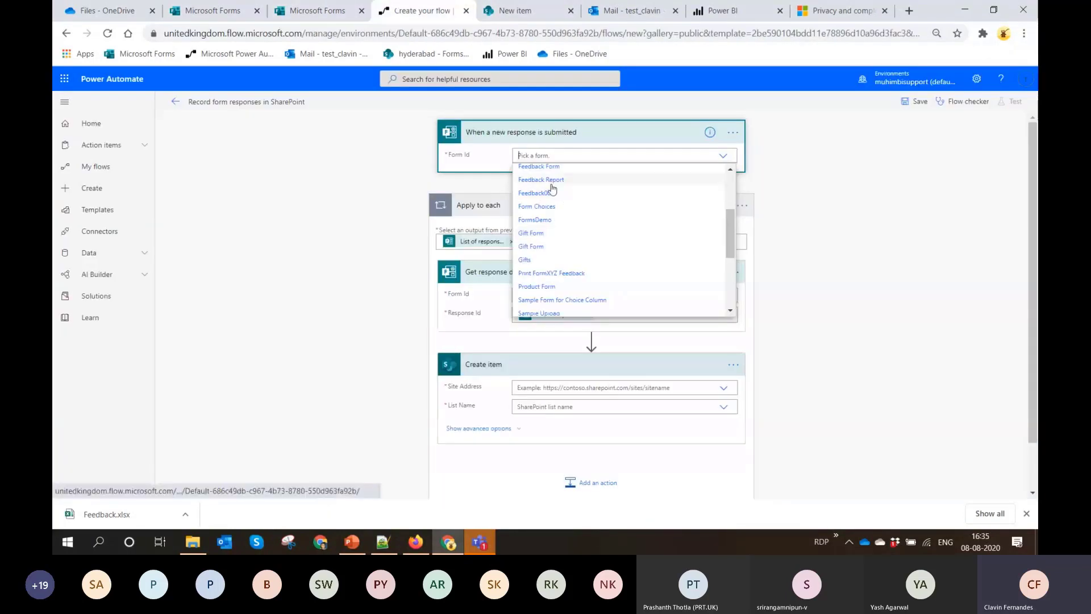
click(526, 260)
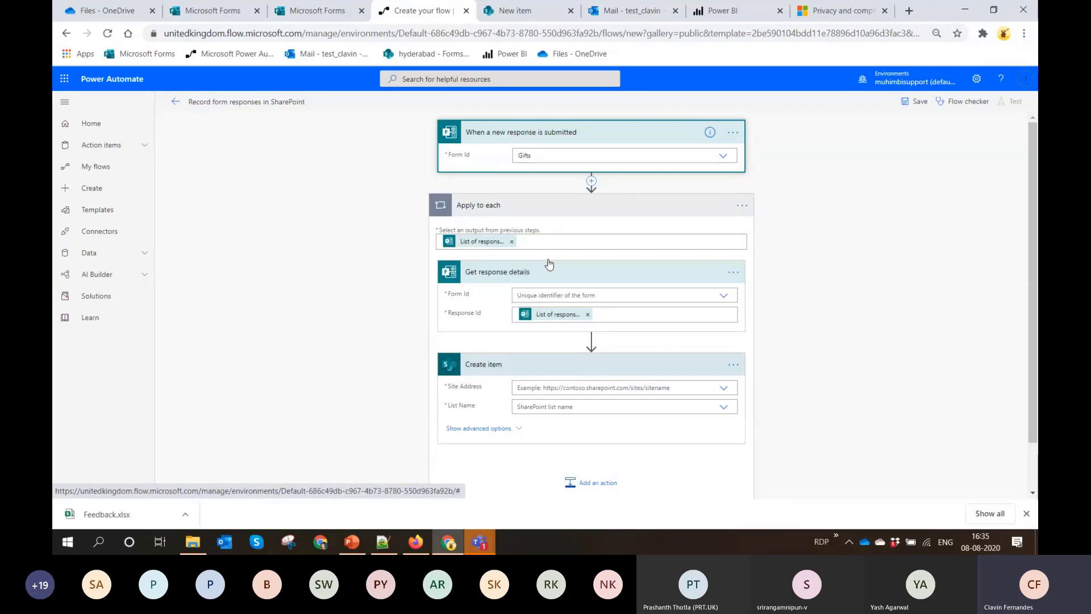
Set the form in the Get response details action to "Gifts"
click(724, 296)
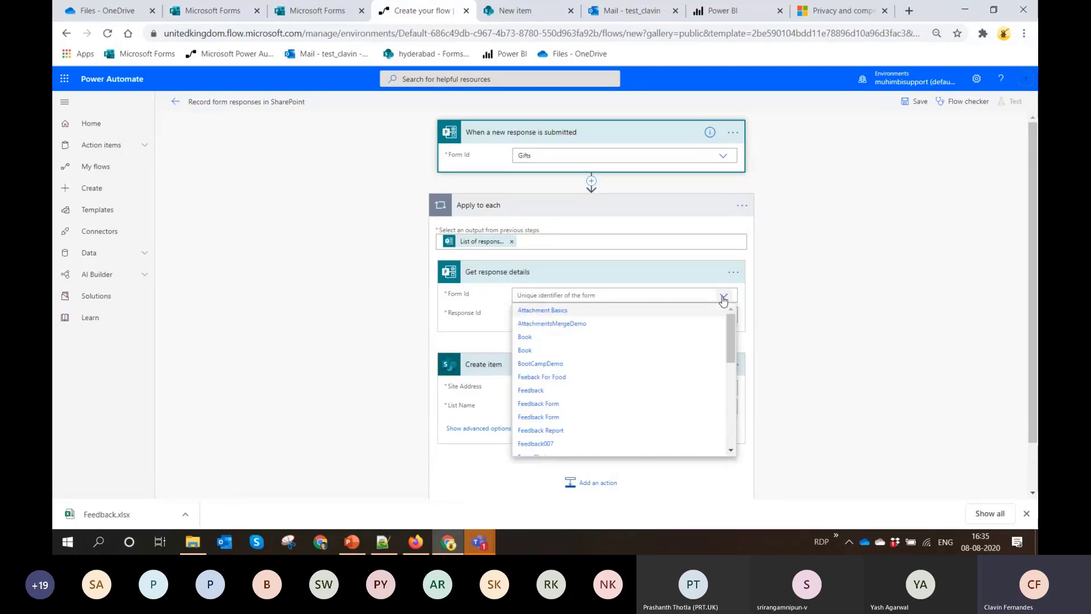
scroll(592, 353, down, 3)
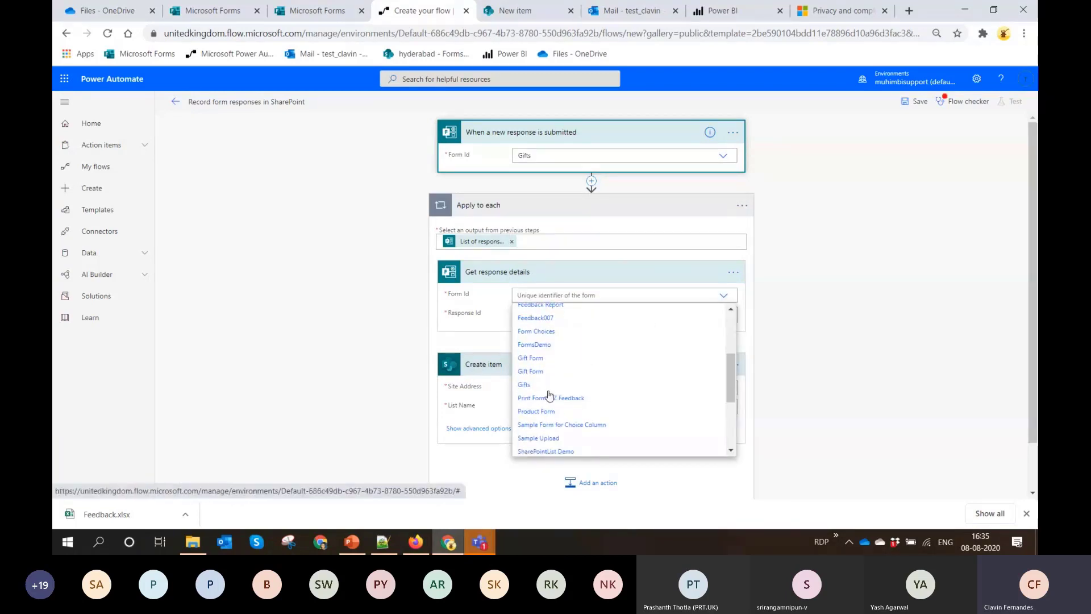
click(546, 385)
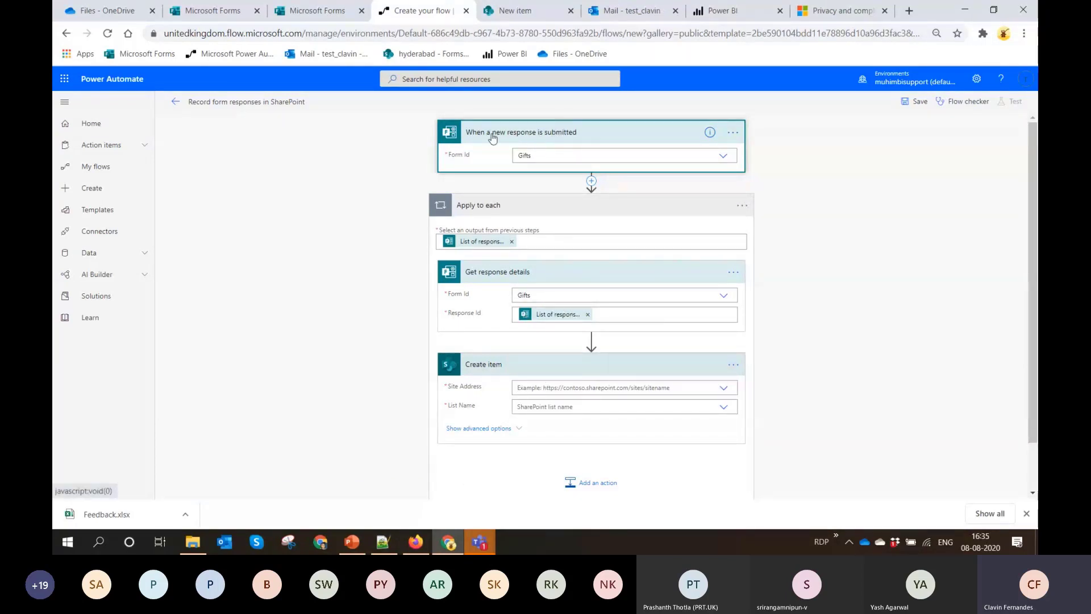
Point the Create item action at the hyderabad site and its "SharePoint Demo List"
click(724, 388)
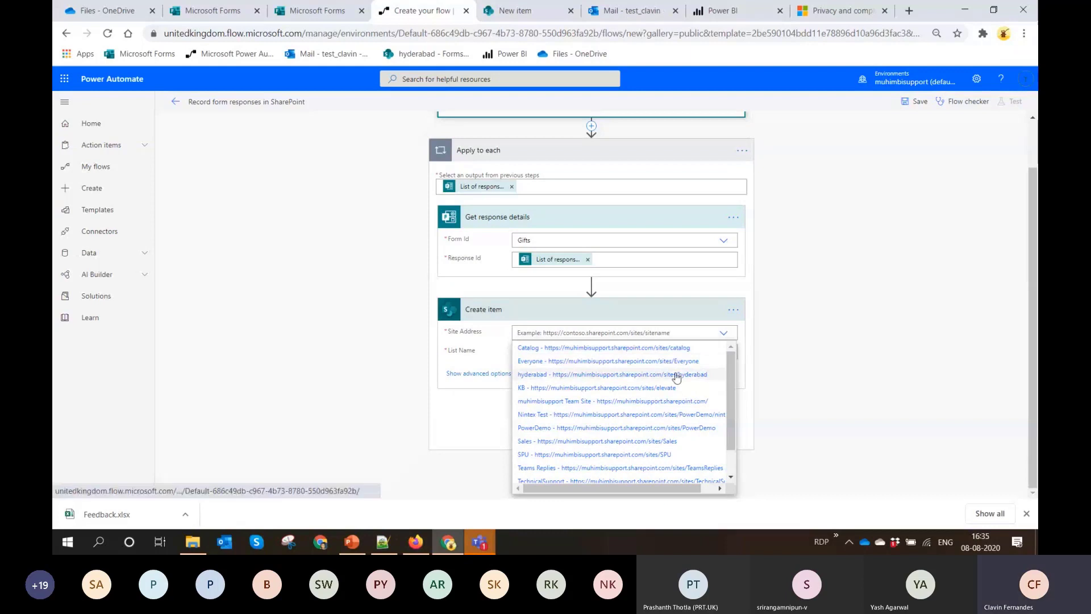
click(676, 375)
click(724, 353)
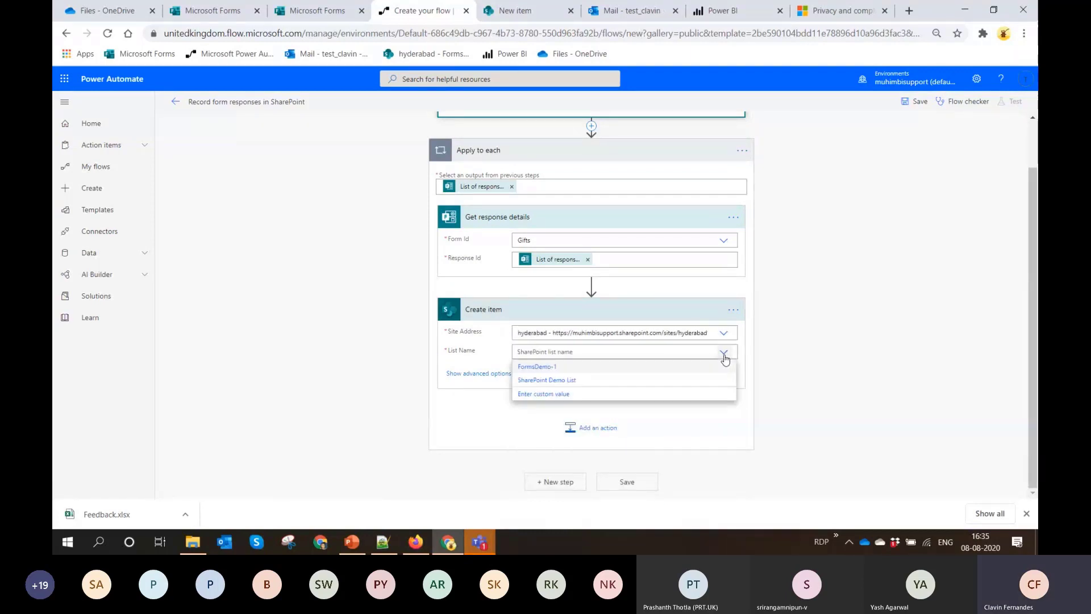
click(556, 381)
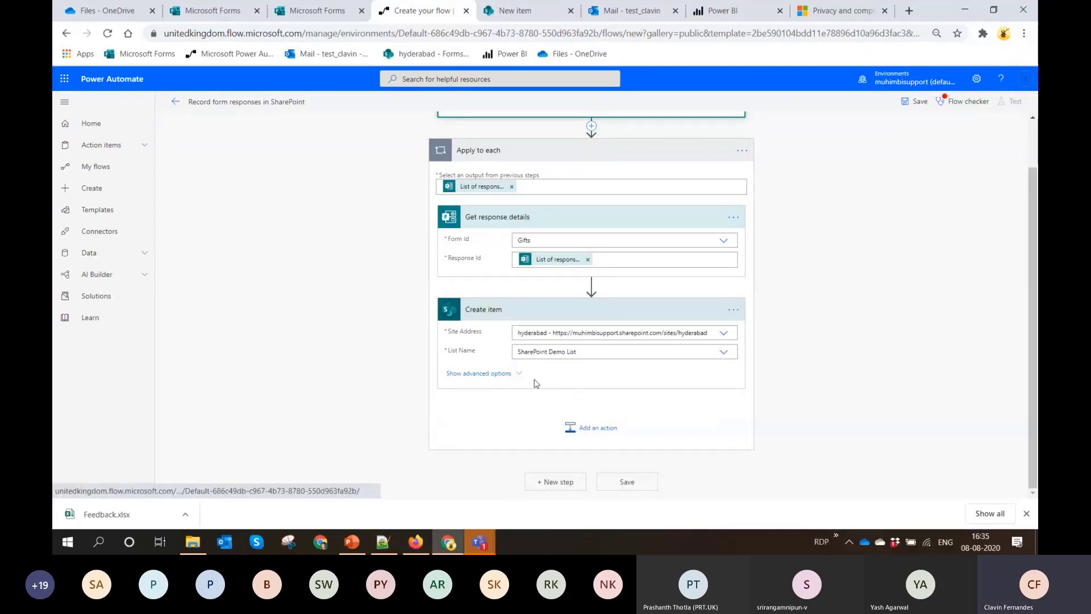
Show the Create item action's advanced options and fill Title with the form's Responders' Email value
click(488, 376)
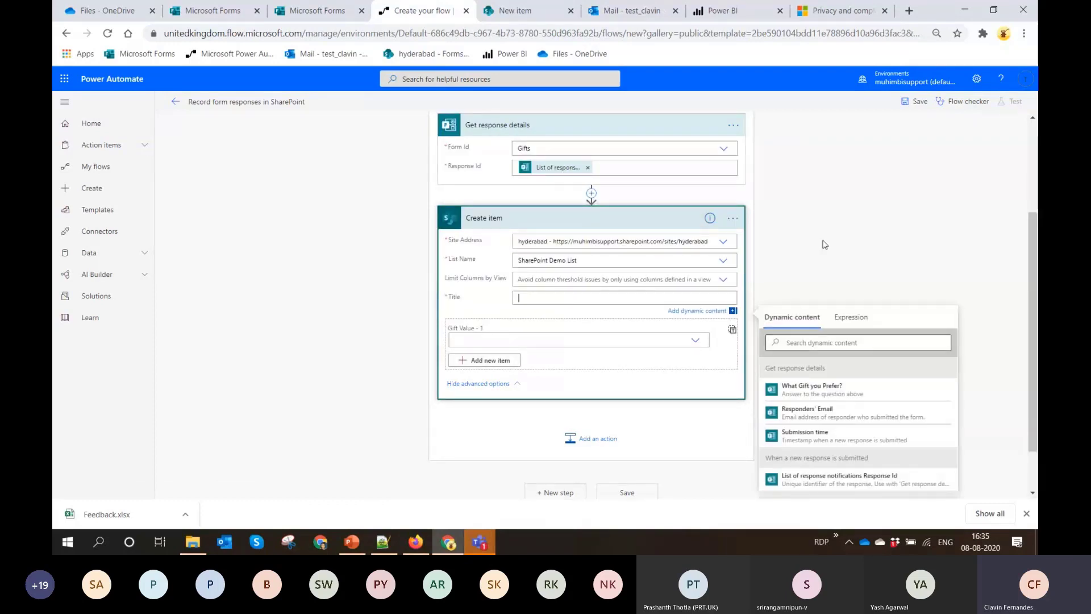
scroll(824, 243, down, 1)
click(807, 354)
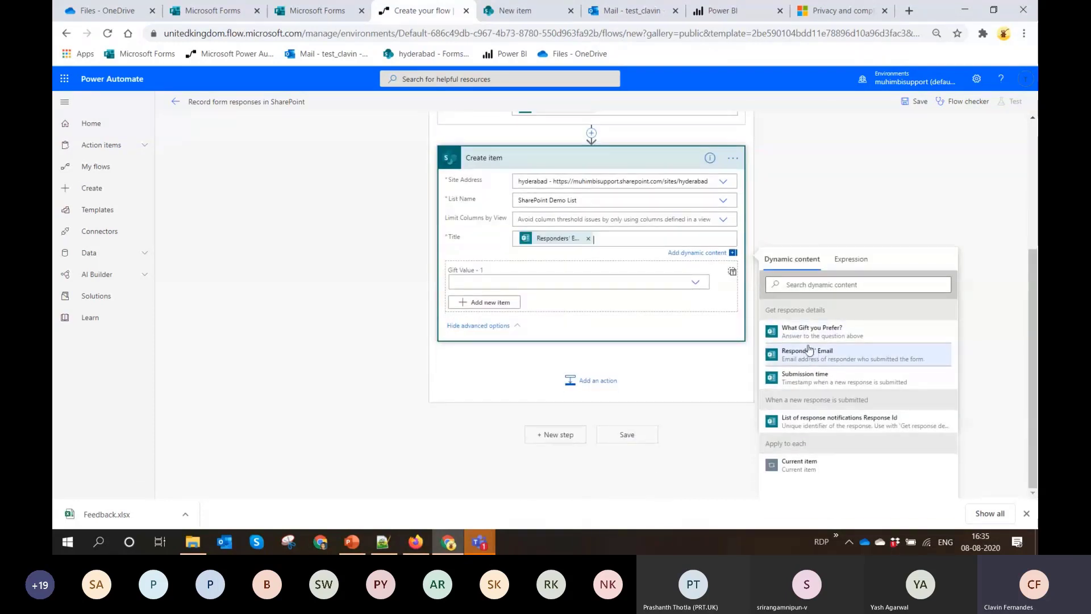
Switch the Gift column in the Create item action from single values to entire-array input
click(596, 282)
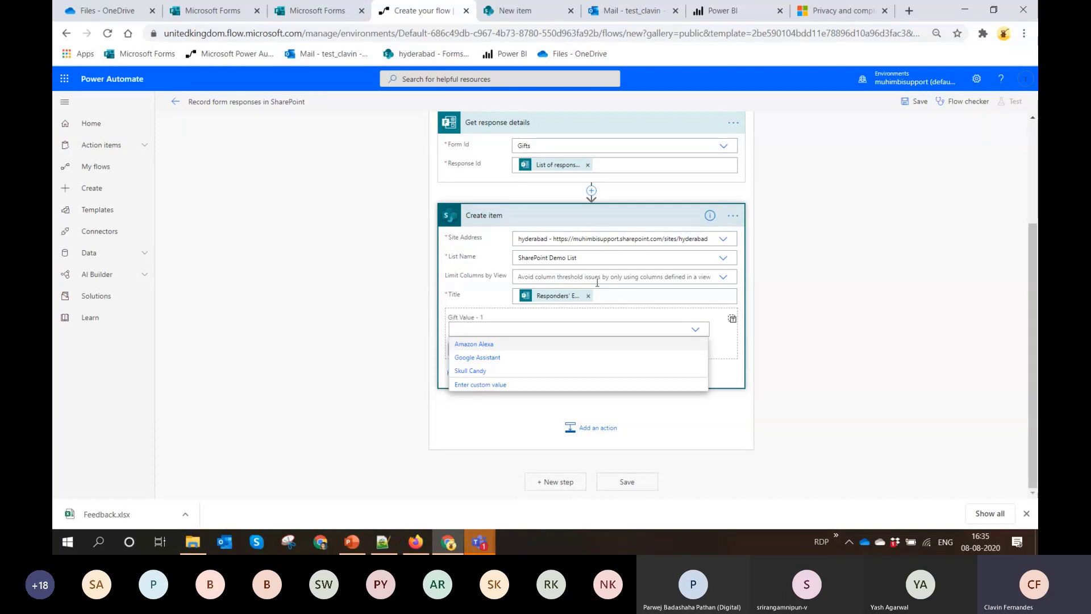
click(733, 321)
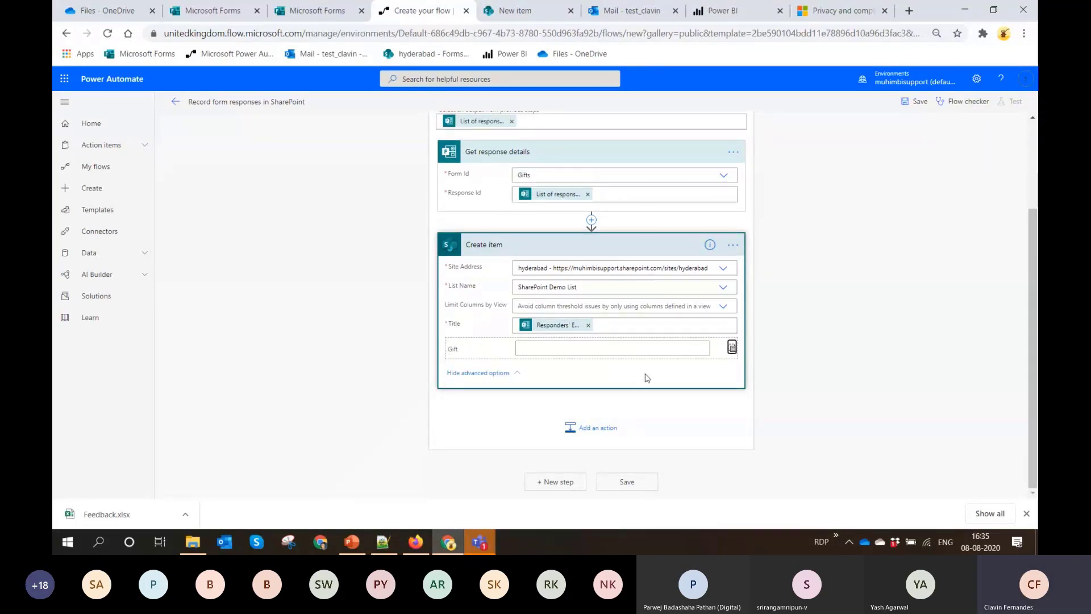
click(613, 348)
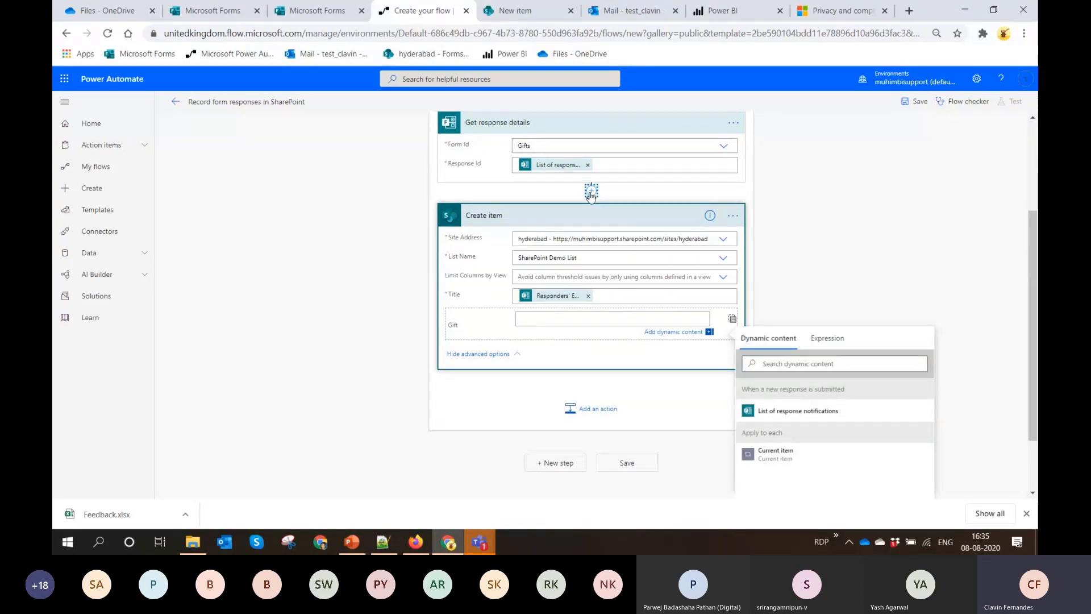
Insert a Compose action between Get response details and Create item, using the "What Gift you Prefer?" answer as its input
click(591, 196)
click(591, 222)
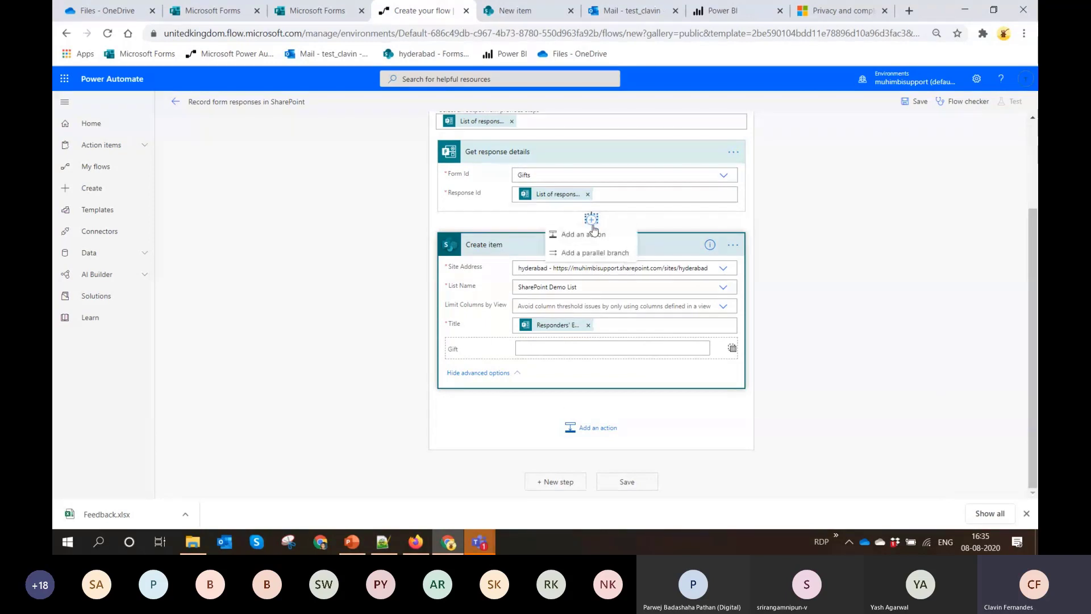
click(598, 234)
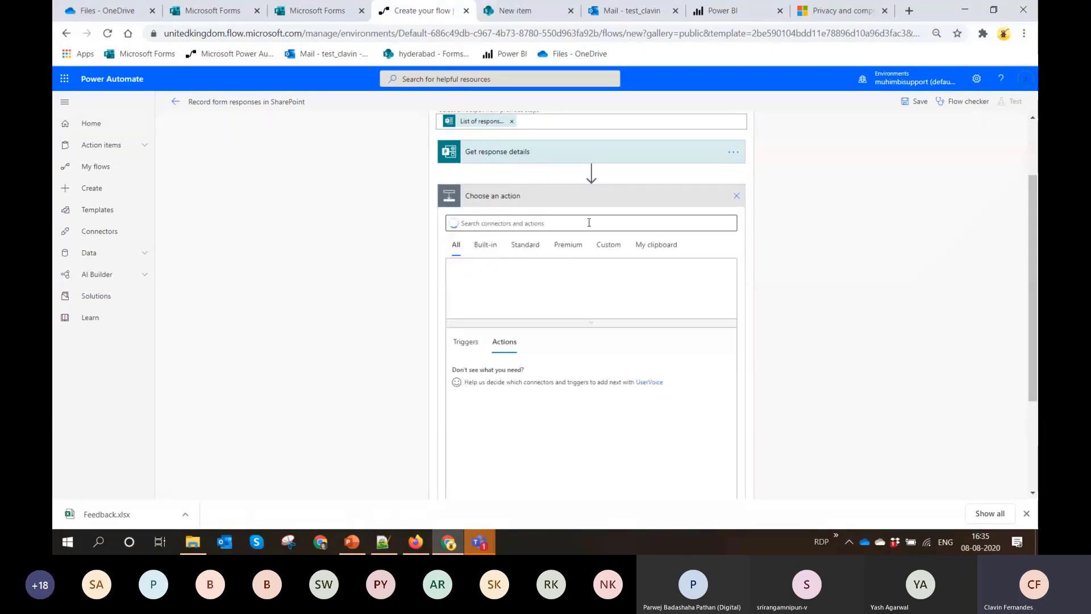
click(589, 223)
text(Compose)
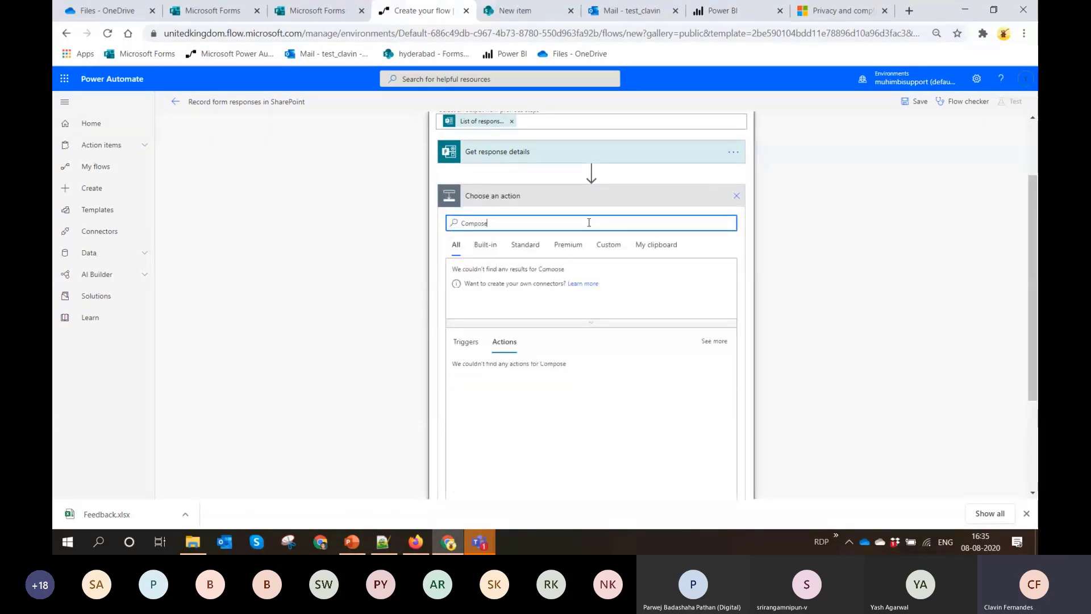
click(497, 373)
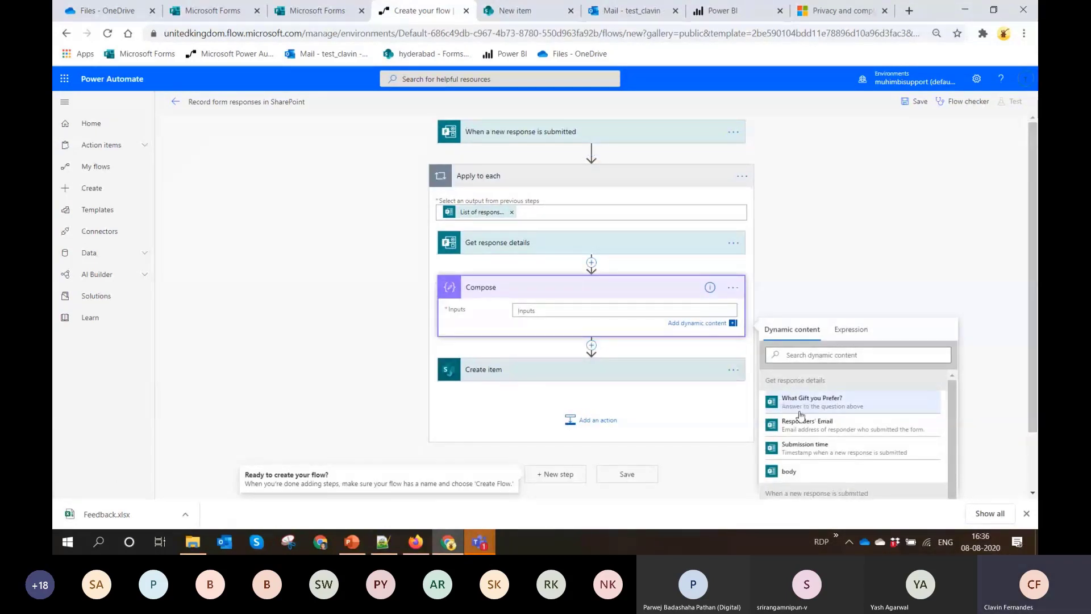
click(813, 404)
Set the Gift column in the Create item action to the Compose action's Outputs
click(635, 369)
click(636, 364)
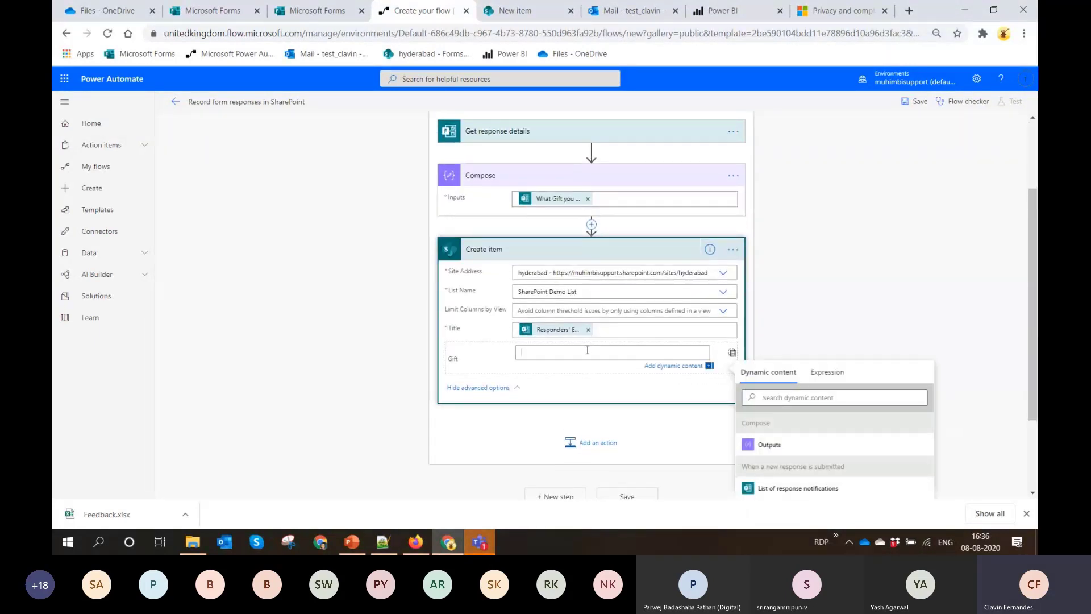
click(798, 447)
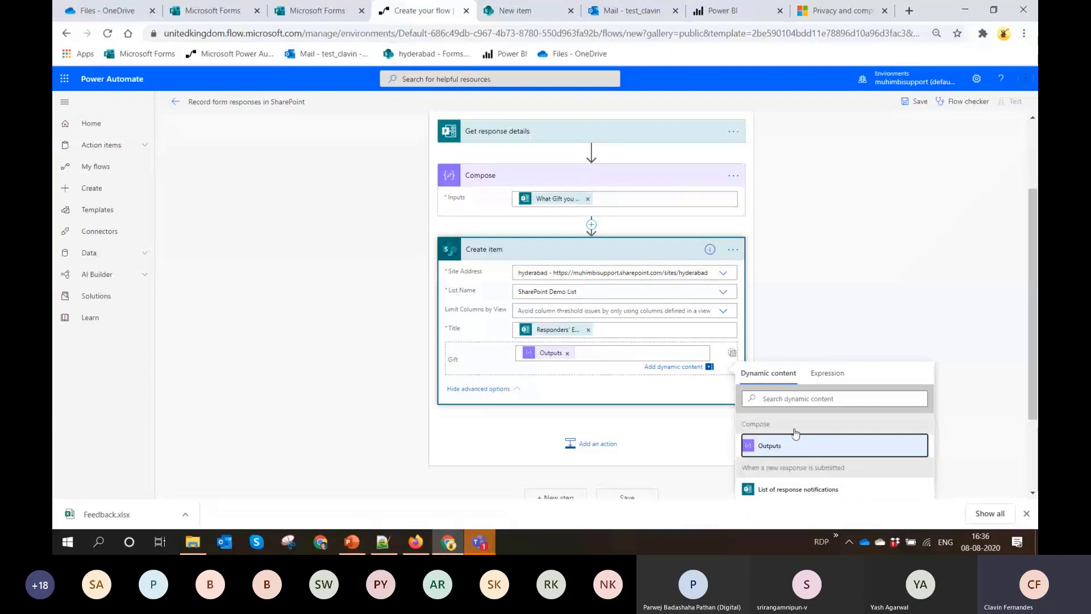
Rename the flow "Record form responses in SharePoint - Demo" and try to save it
click(289, 101)
click(306, 102)
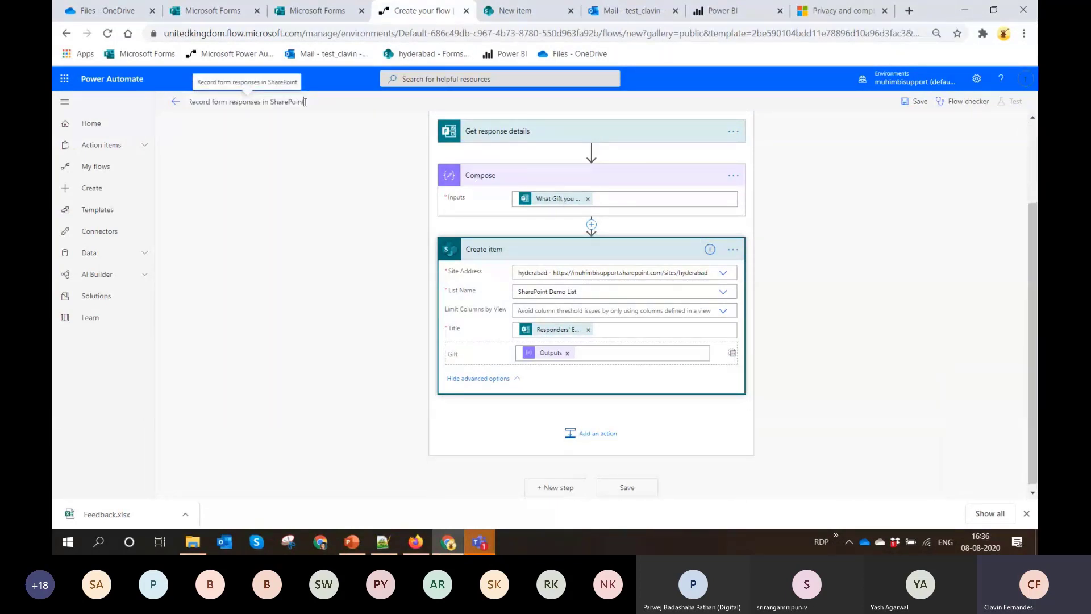
text(= Demo)
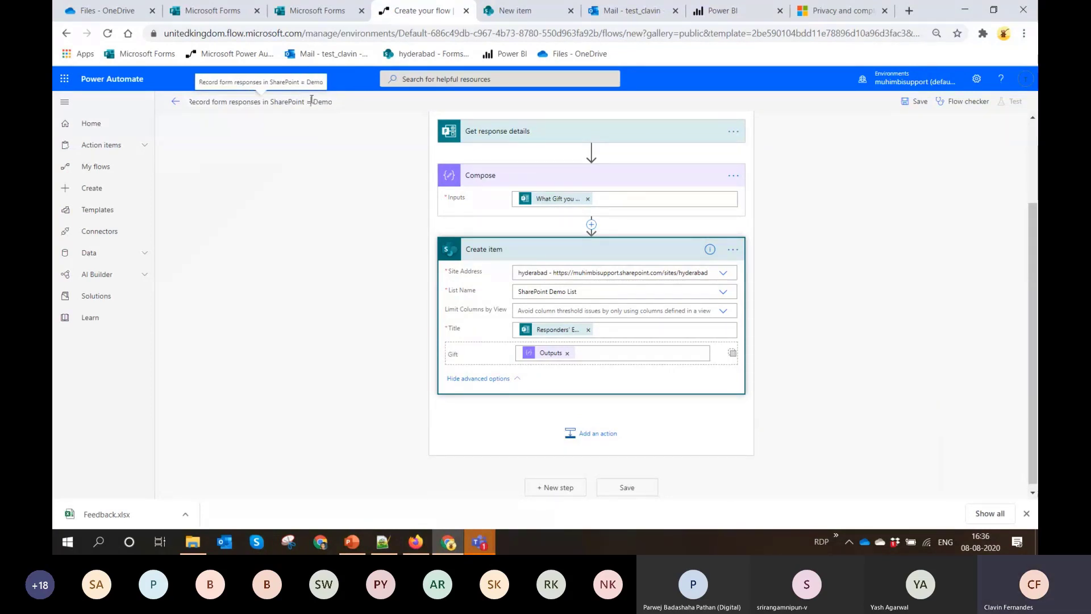
key(BackSpace)
text(-)
click(368, 171)
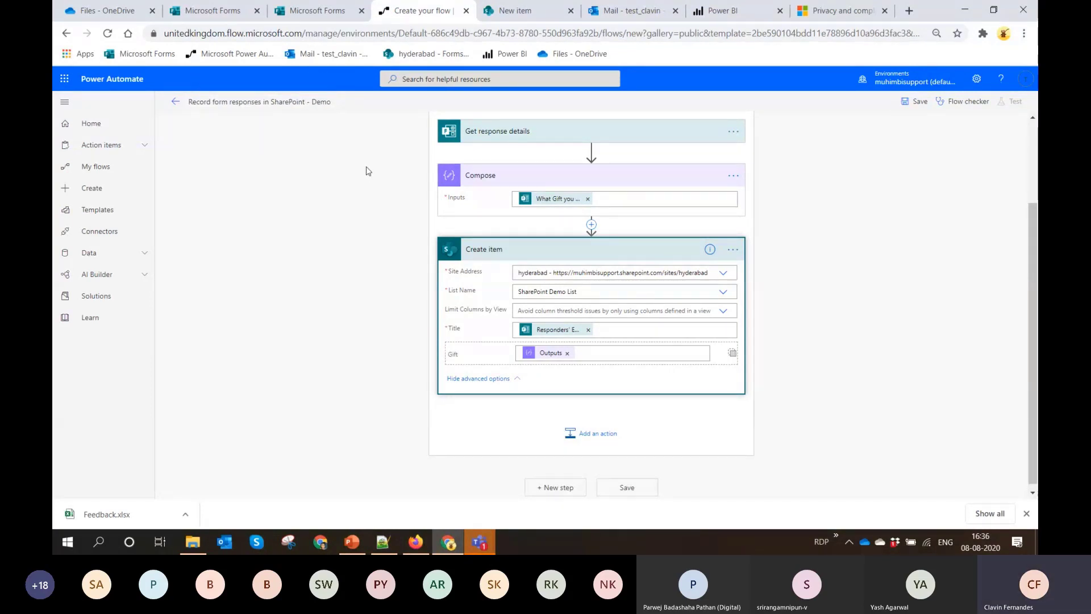
click(916, 104)
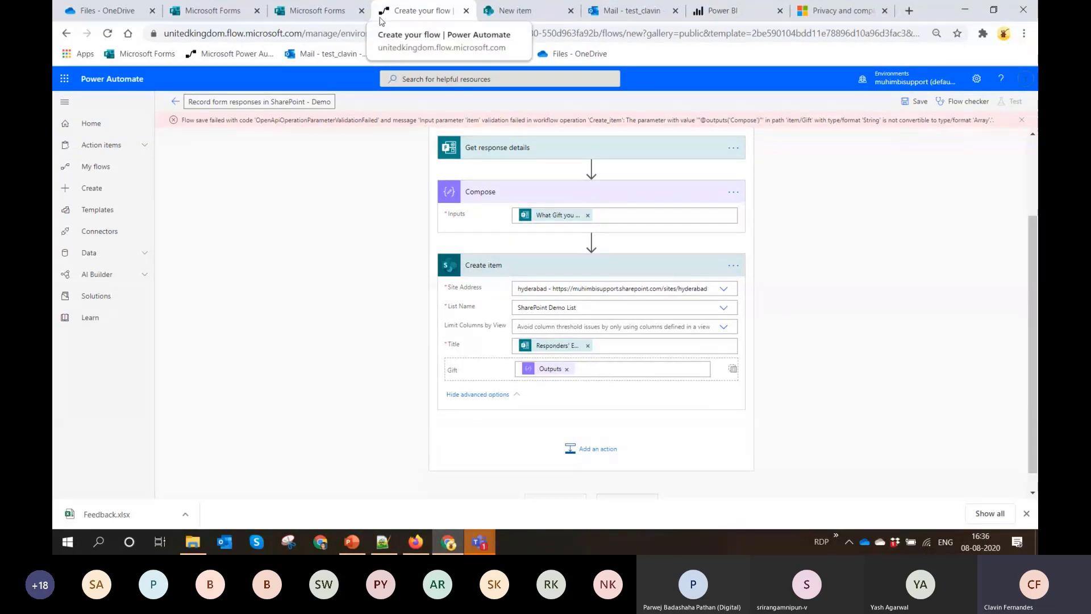
Replace the Compose input with an array() expression wrapping the "What Gift you Prefer?" answer
click(589, 216)
text(a)
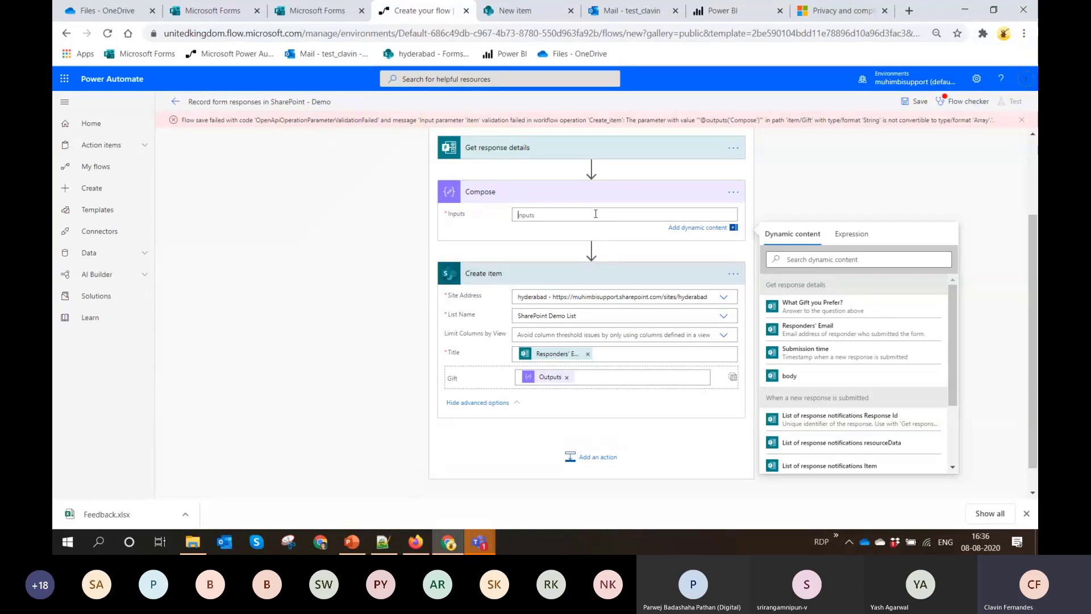
click(857, 236)
click(847, 258)
text(arra)
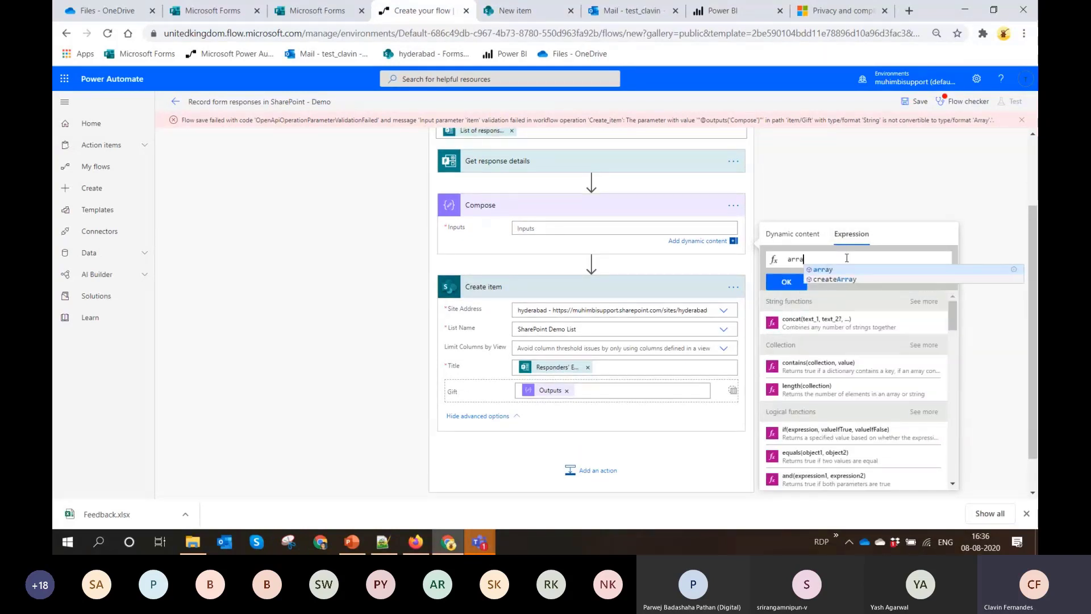
click(833, 272)
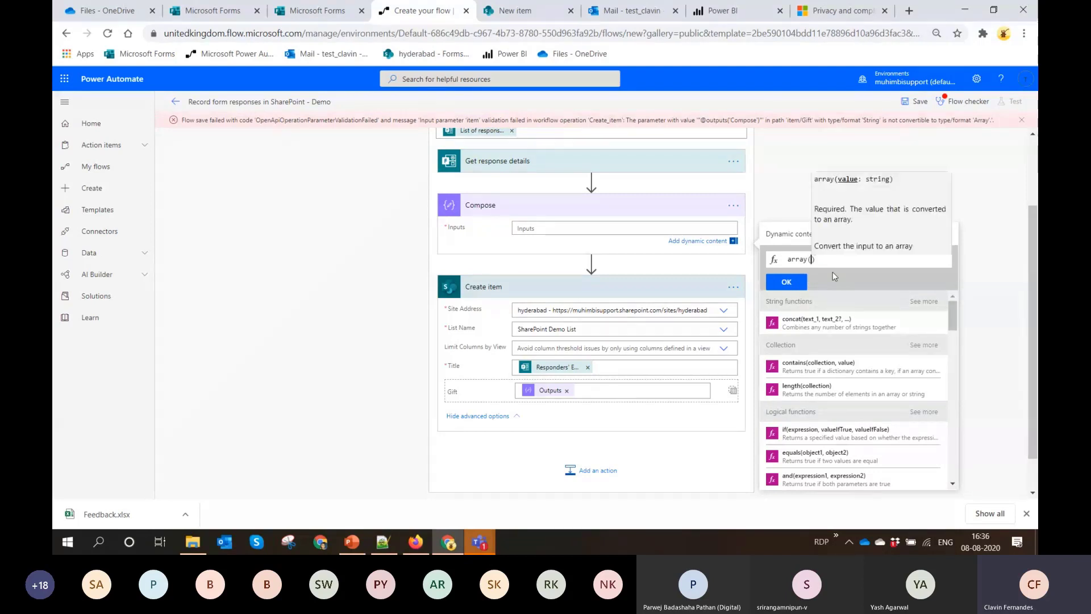
click(790, 239)
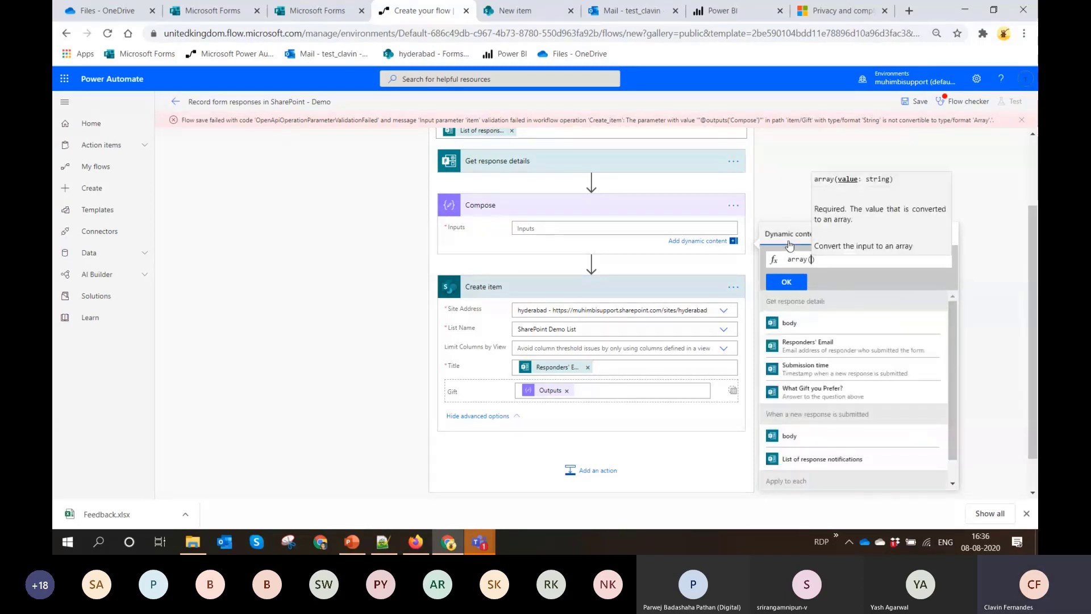
click(837, 391)
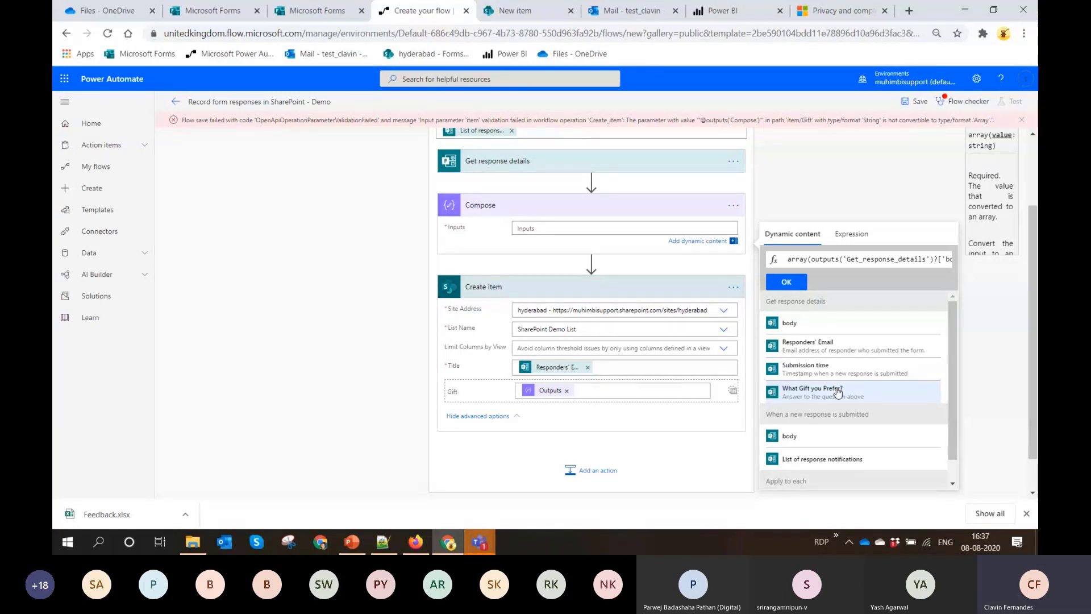
click(787, 282)
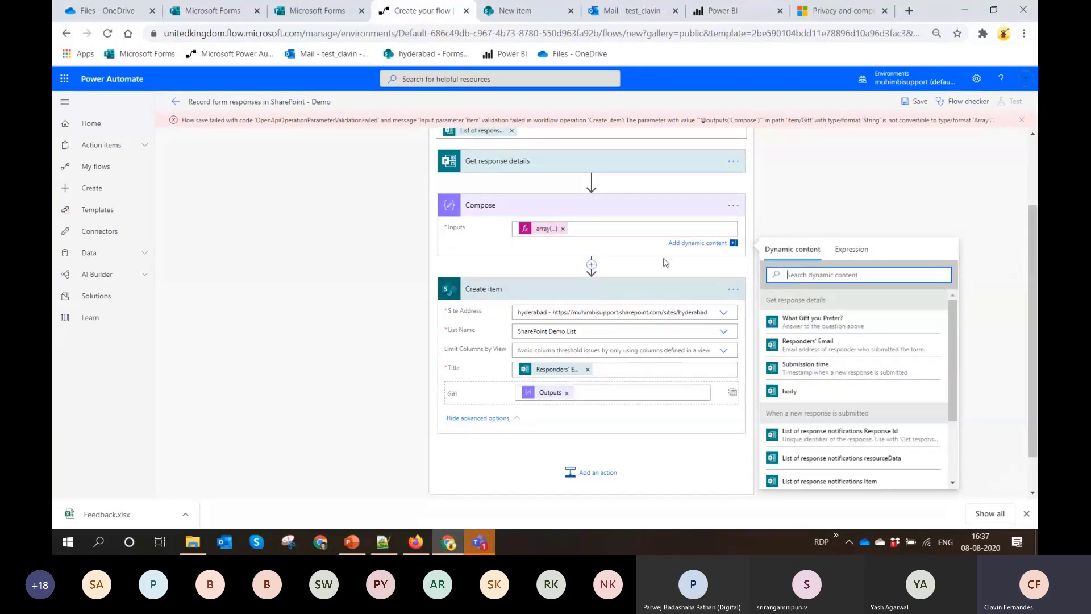
Save the flow and submit a Gifts form response selecting Amazon Alexa and Google Assistant in preview
click(920, 105)
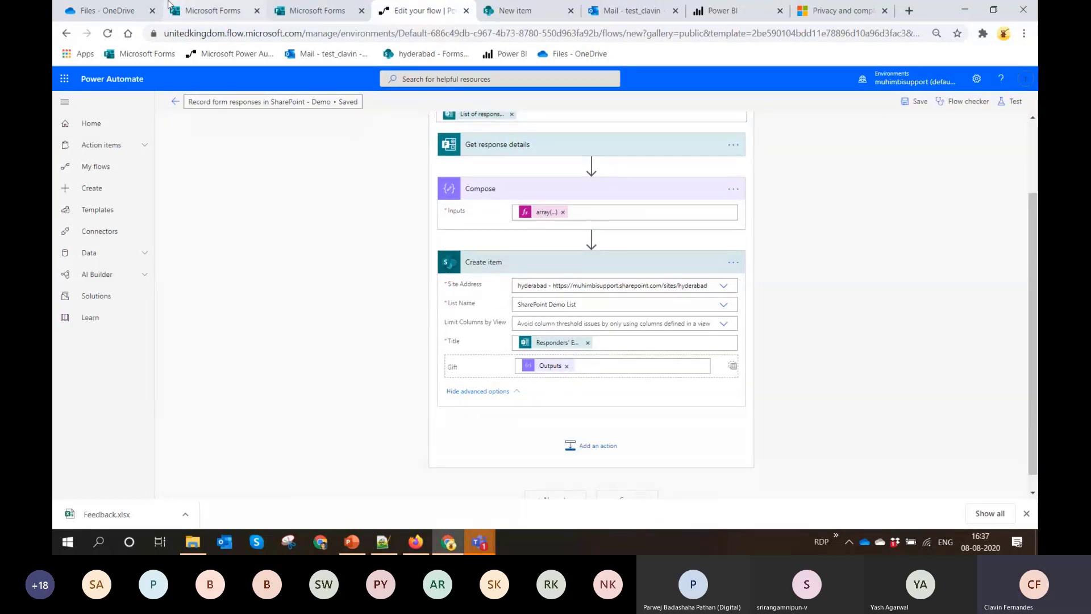
click(187, 10)
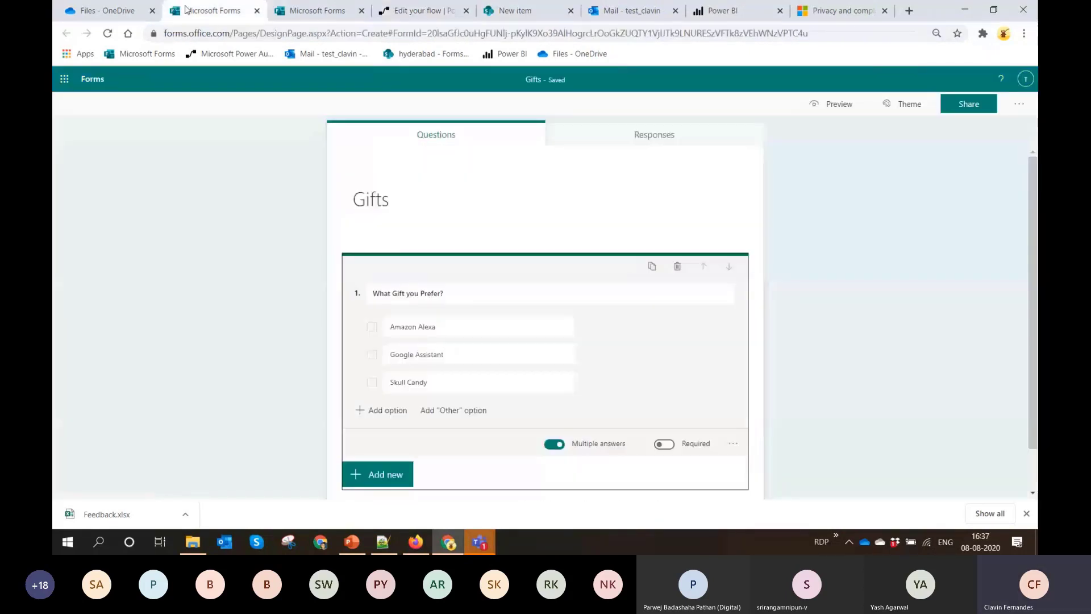
click(836, 105)
click(401, 243)
click(407, 265)
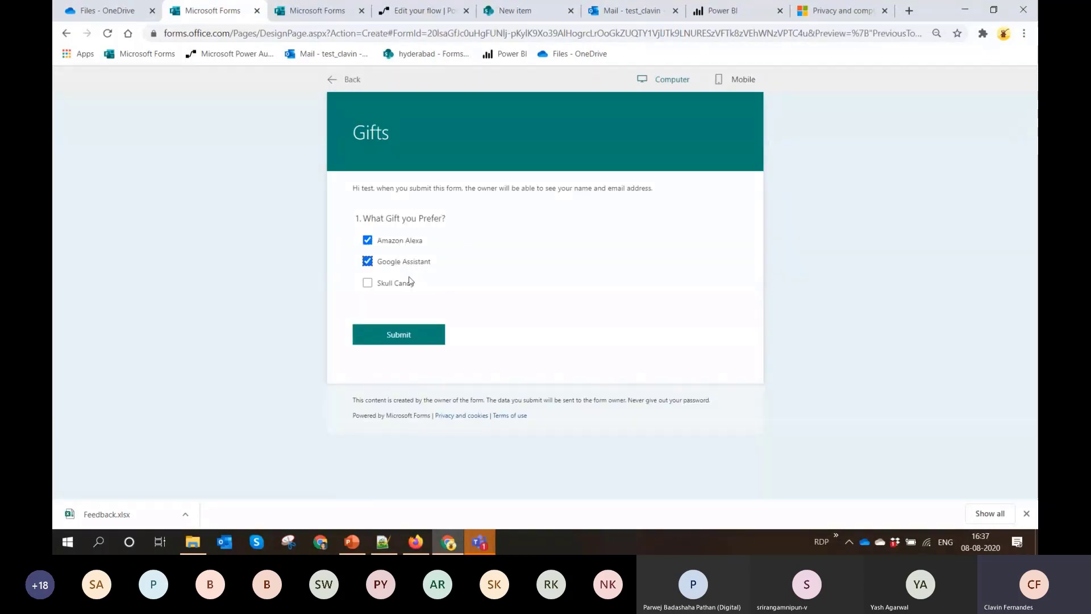
click(419, 335)
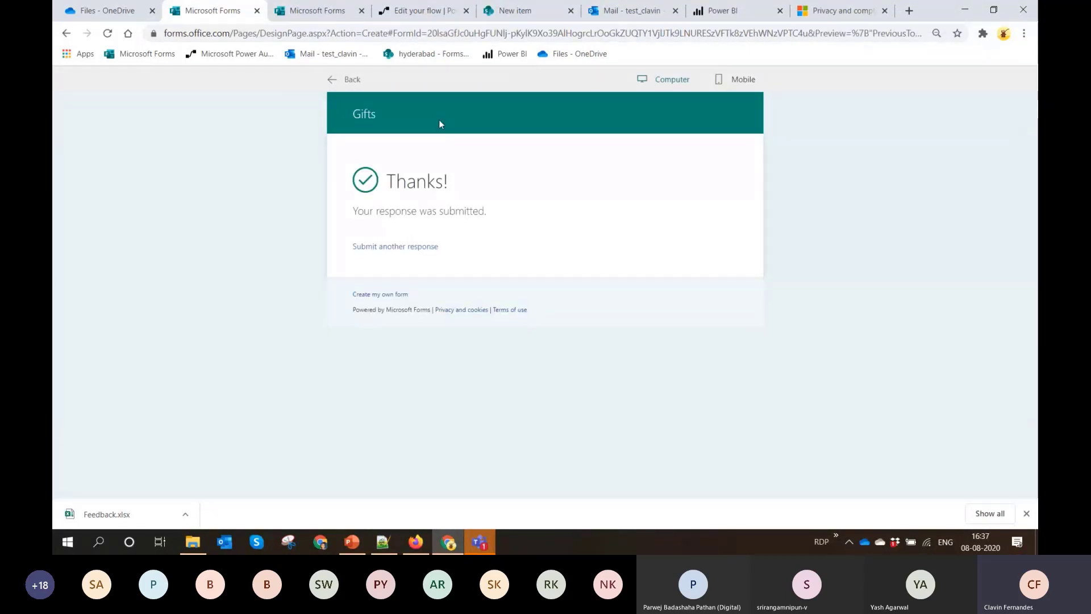
Open the latest run of the "Record form responses in SharePoint - Demo" flow to check its result
click(417, 10)
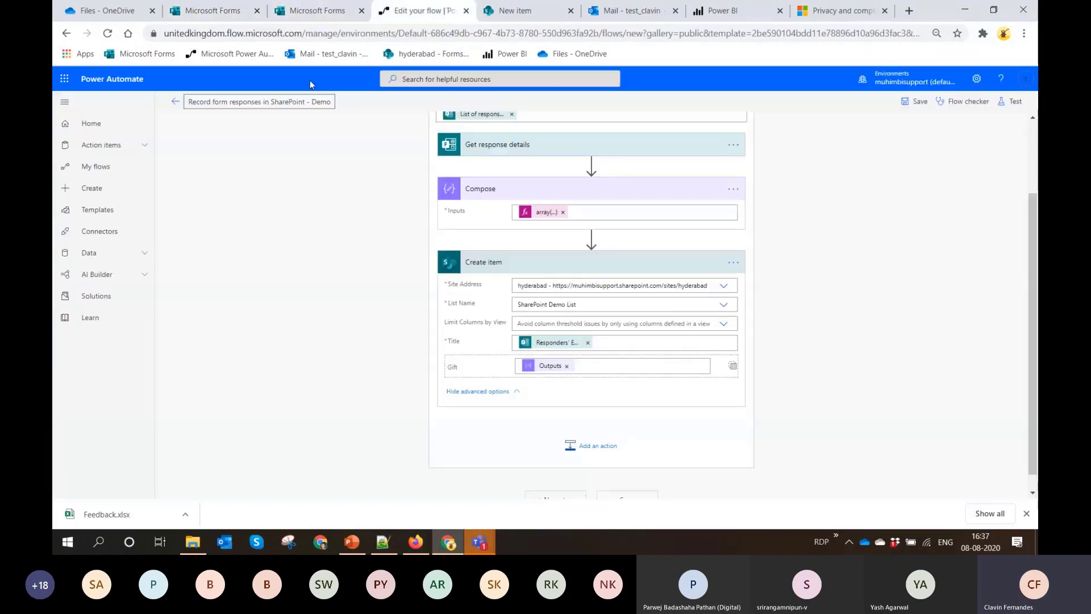
click(175, 102)
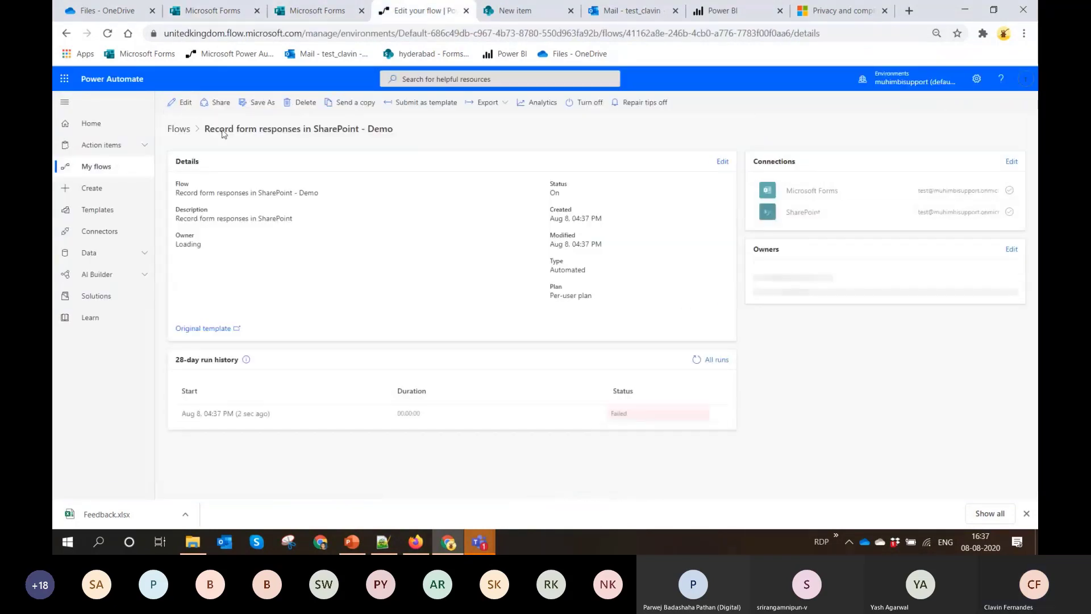
click(244, 415)
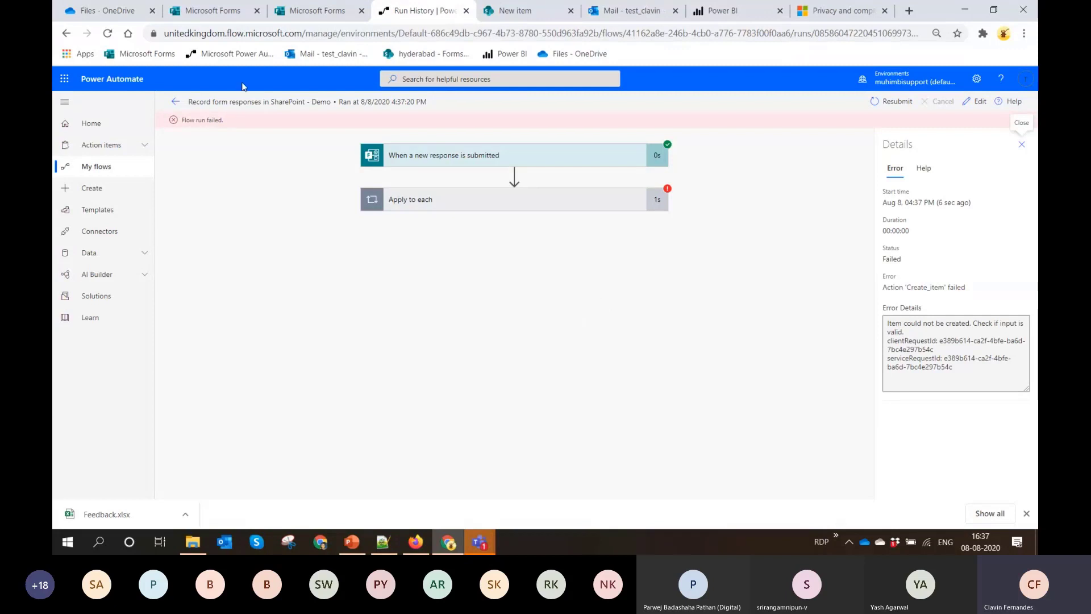
Return to the list of forms, open the SharePointList Demo form and dismiss the browser's downloads bar
click(216, 11)
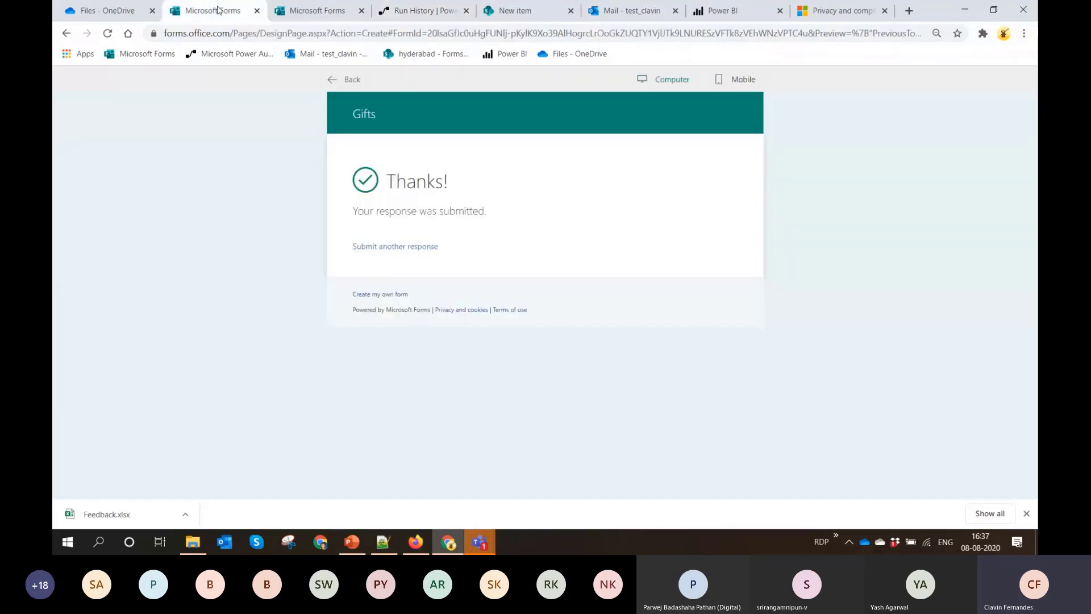
click(332, 83)
click(96, 79)
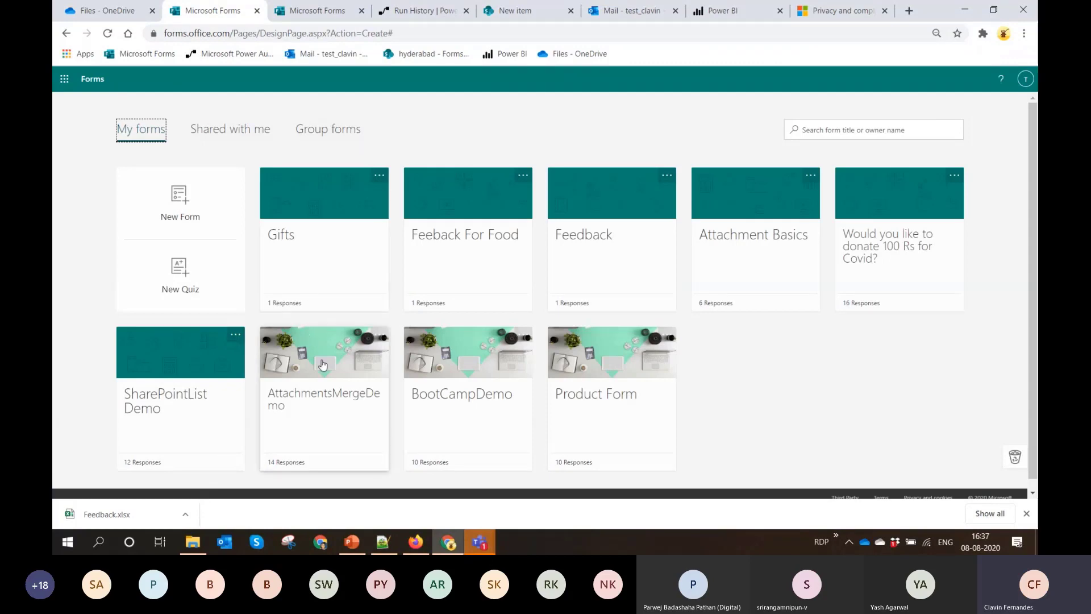
click(330, 380)
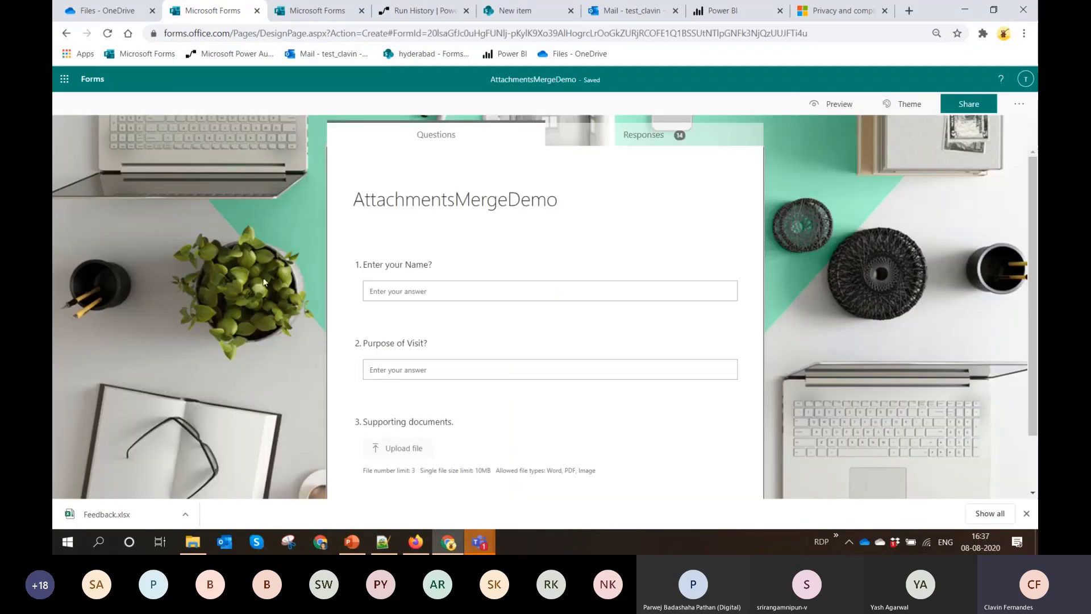
click(102, 83)
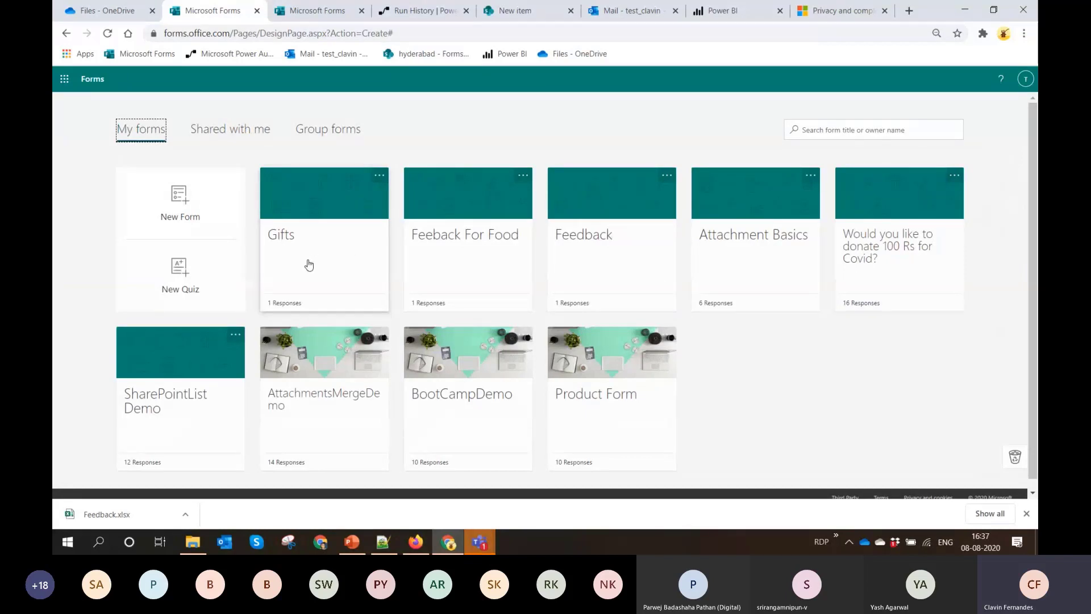
click(173, 408)
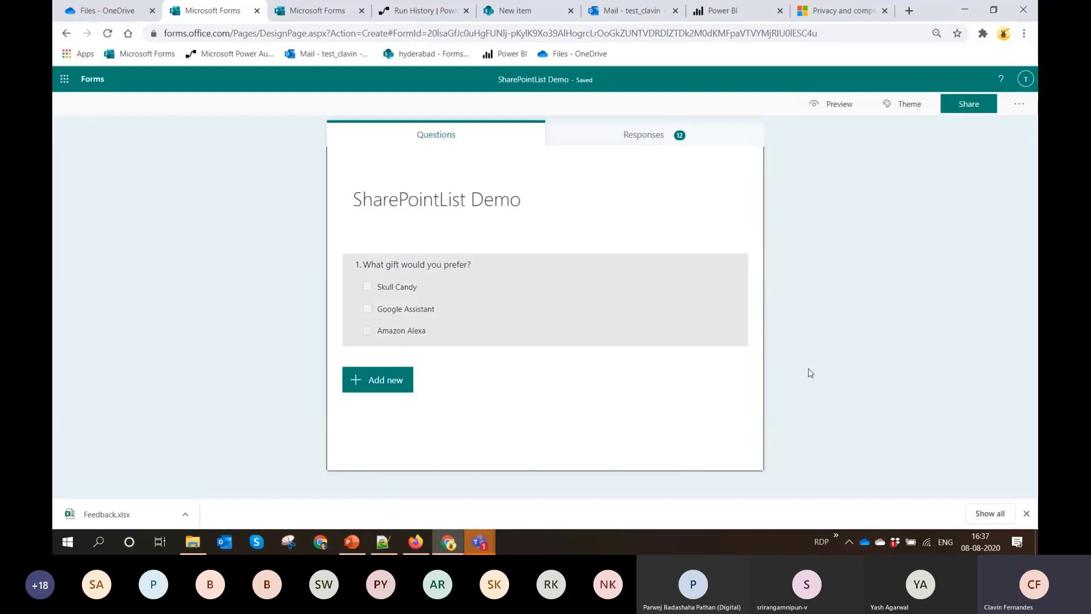
click(1027, 513)
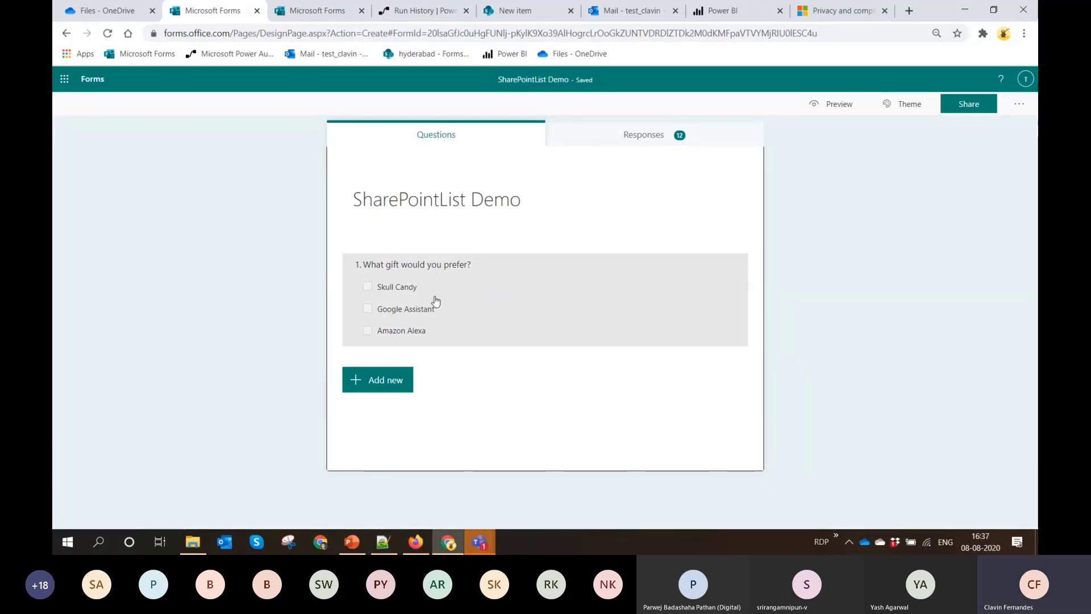
Submit a SharePointList Demo response selecting Skull Candy and Google Assistant in preview
click(858, 107)
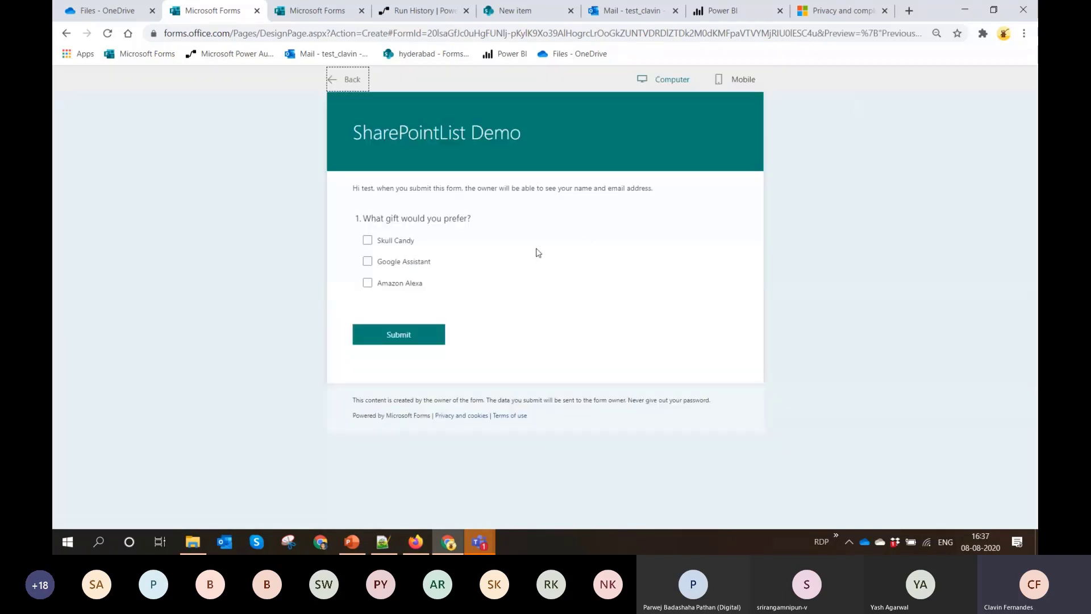
click(398, 241)
click(387, 262)
click(416, 330)
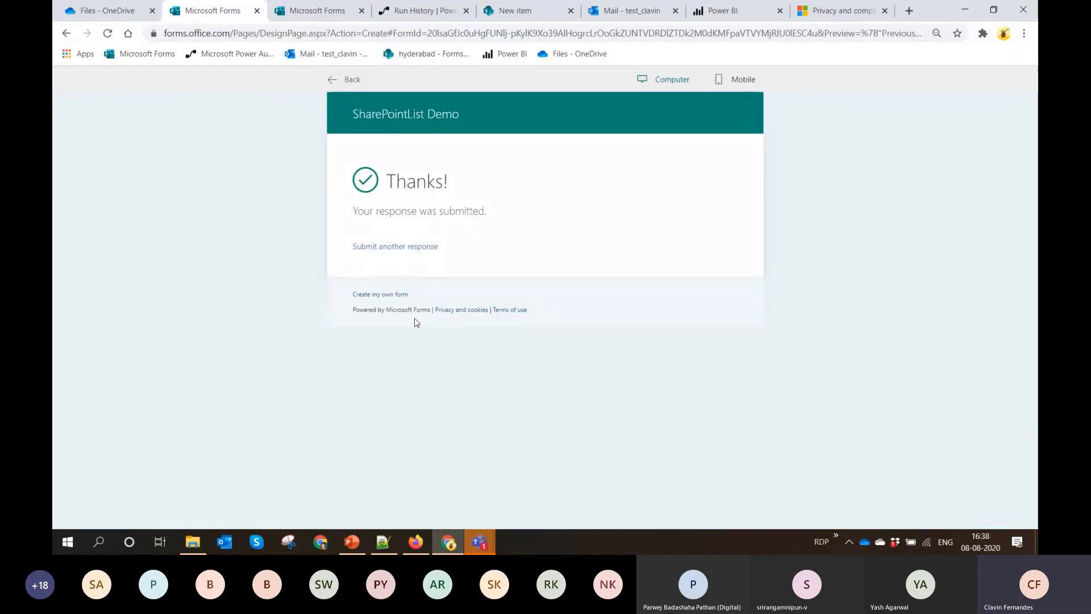
Open the existing "Record form responses in SharePoint" flow for editing and examine its form trigger and Delay settings
click(418, 13)
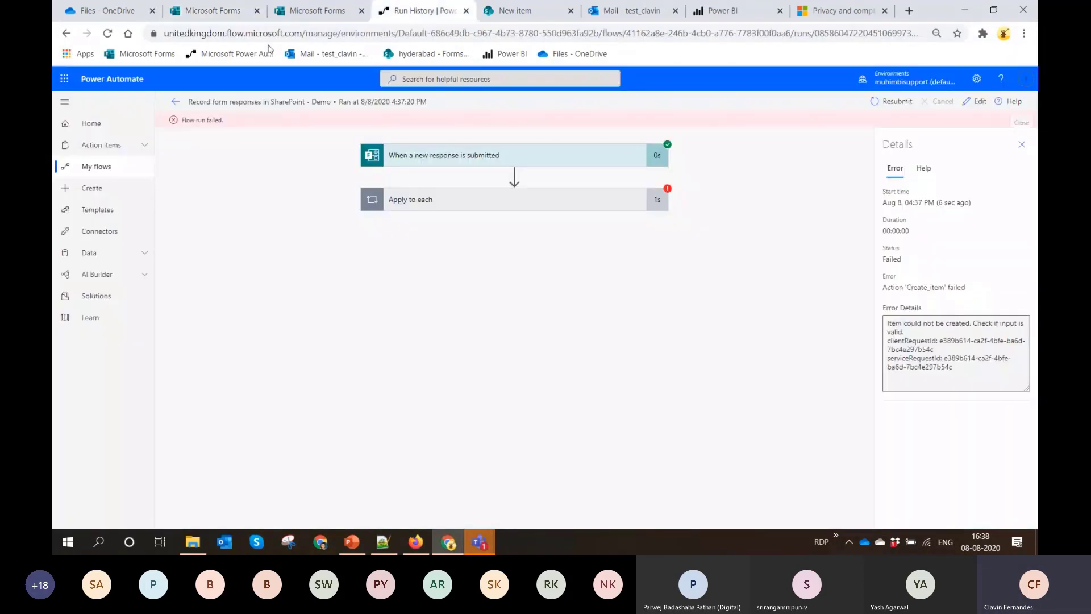
click(177, 101)
click(103, 167)
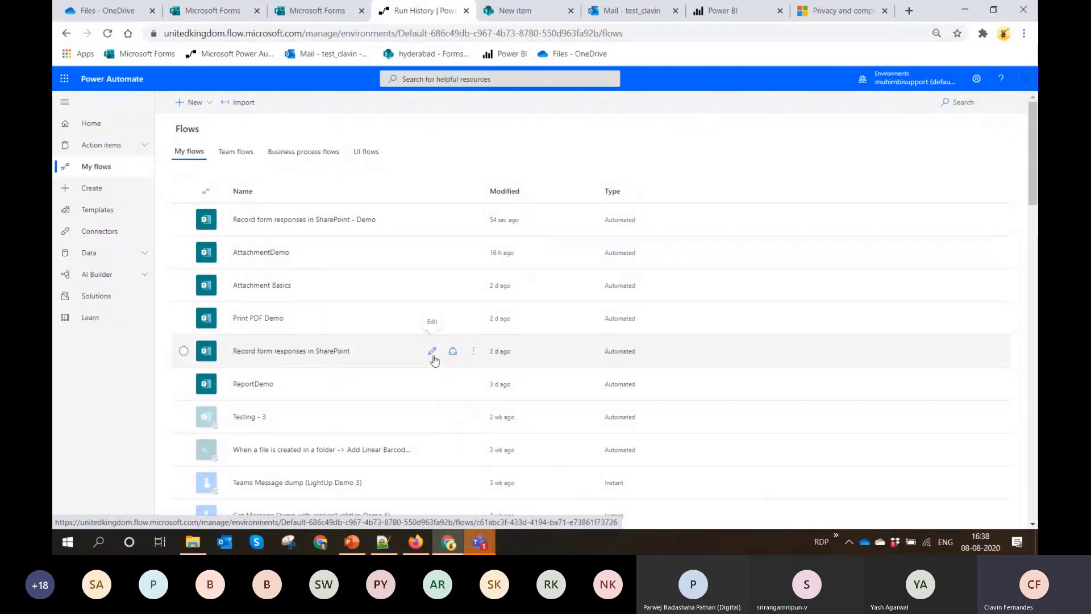
click(300, 352)
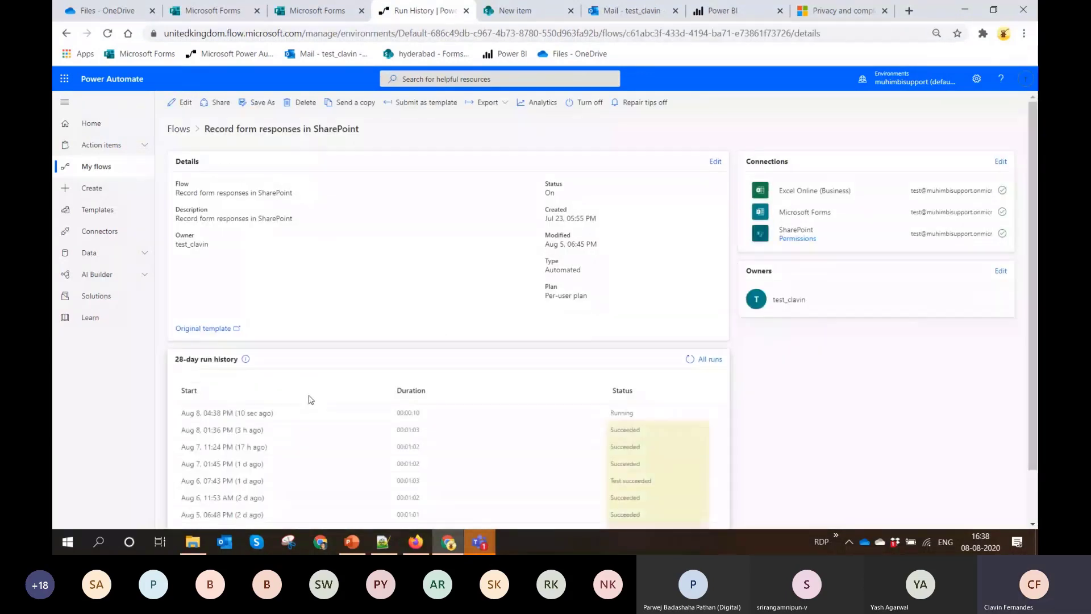
click(181, 106)
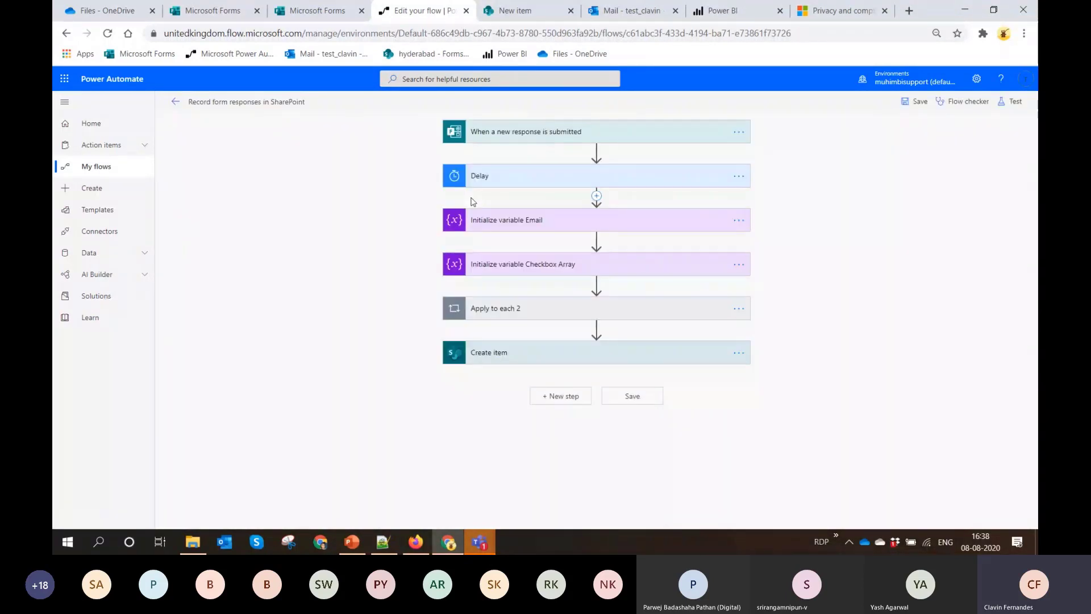
click(587, 137)
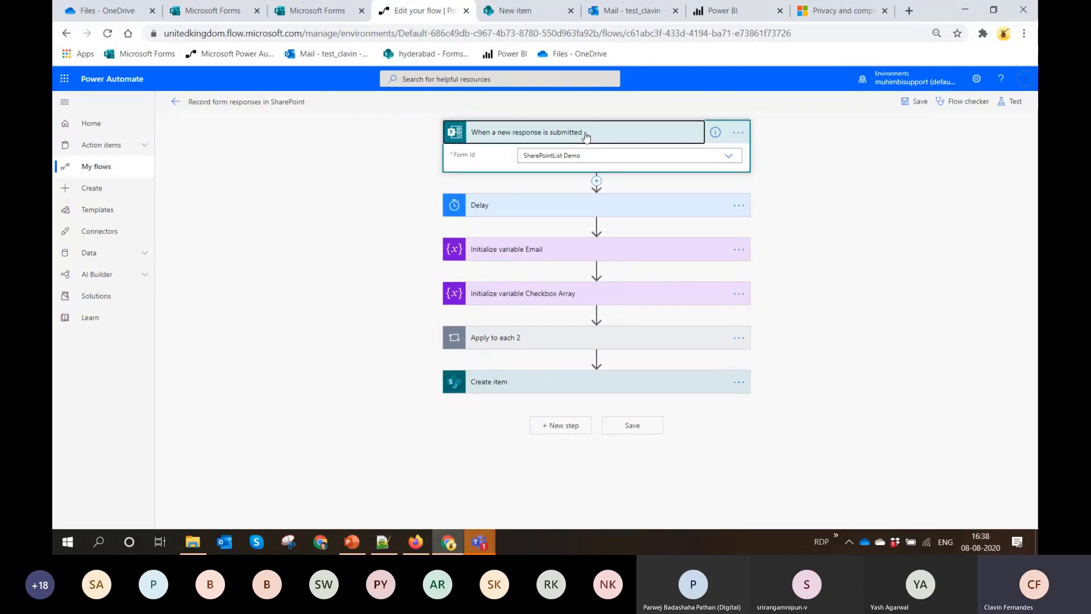
click(522, 209)
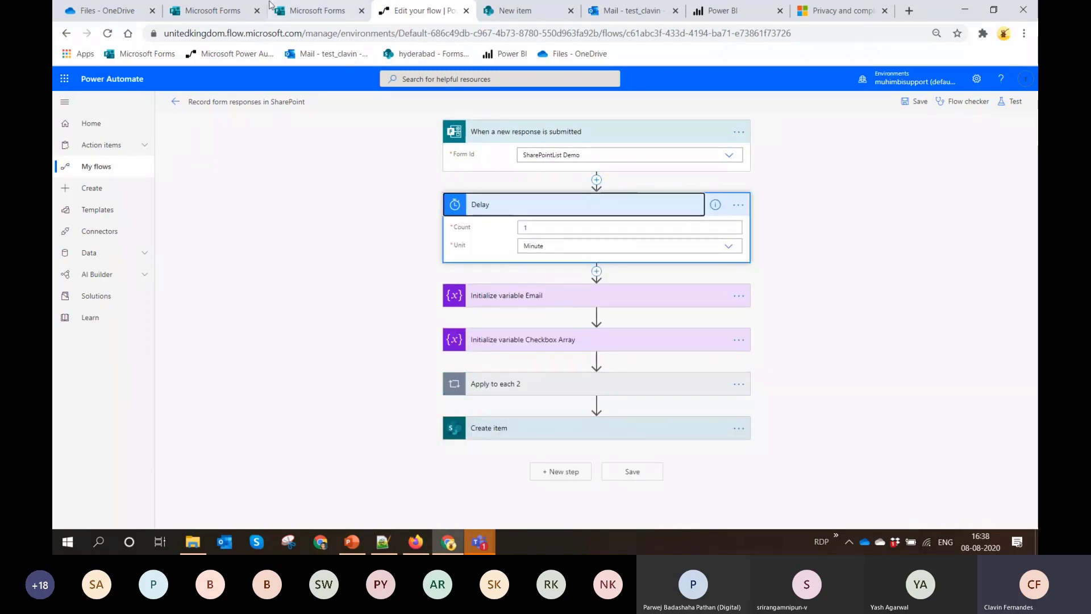
Refresh the OneDrive file list to check the form response workbooks, and return to the maximized flow editor
mouse_move(612, 6)
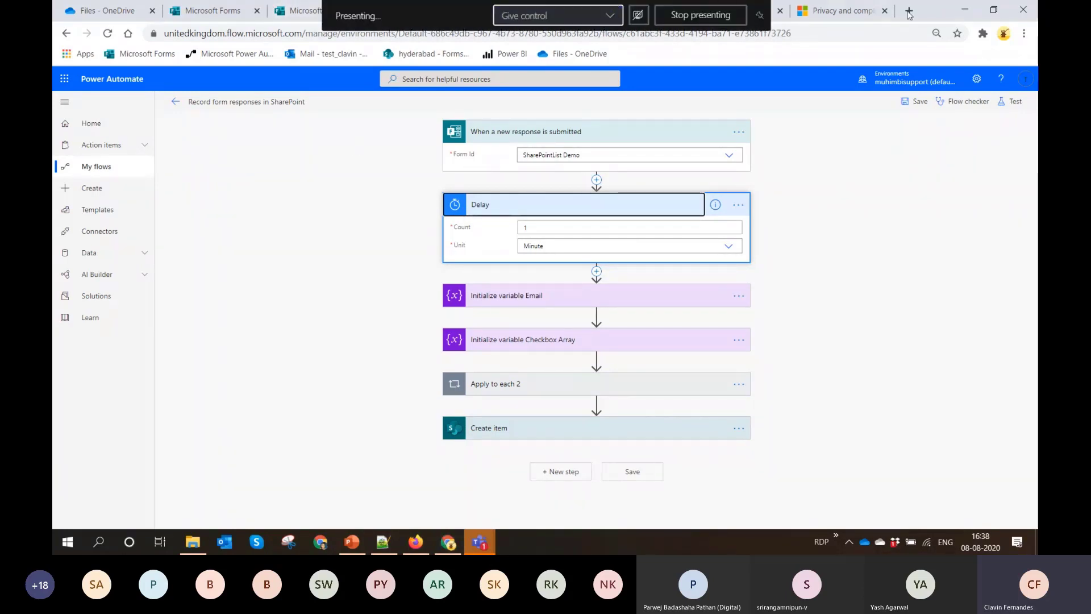
click(994, 9)
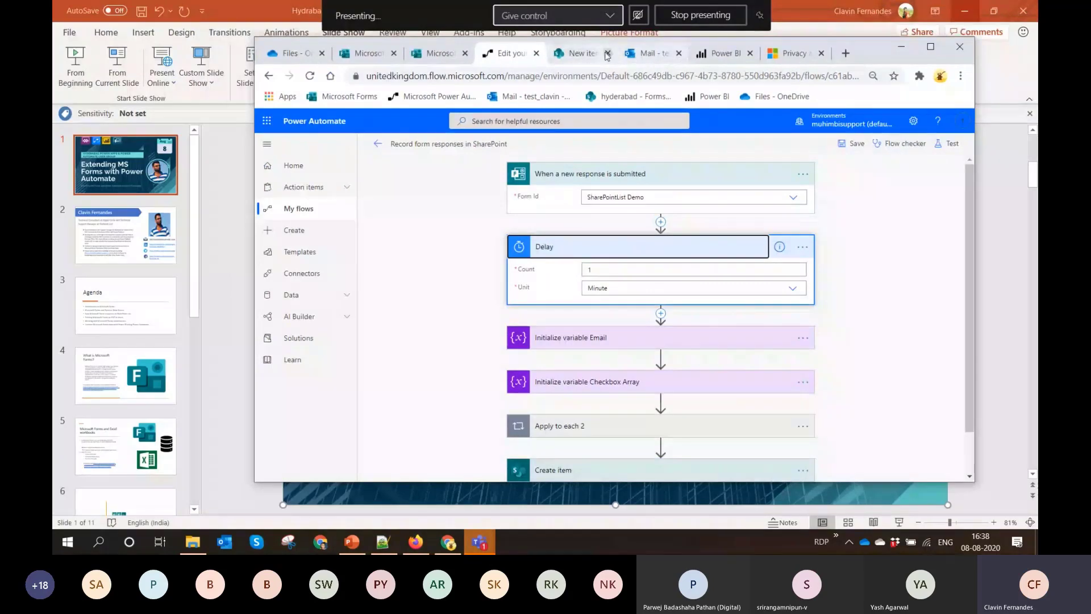
click(304, 55)
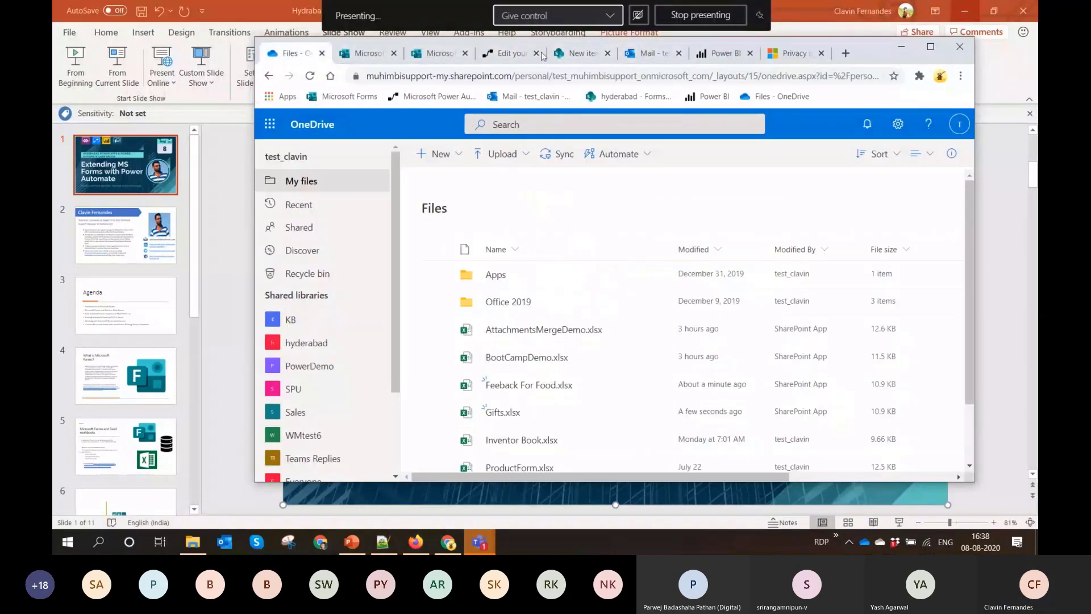
click(931, 47)
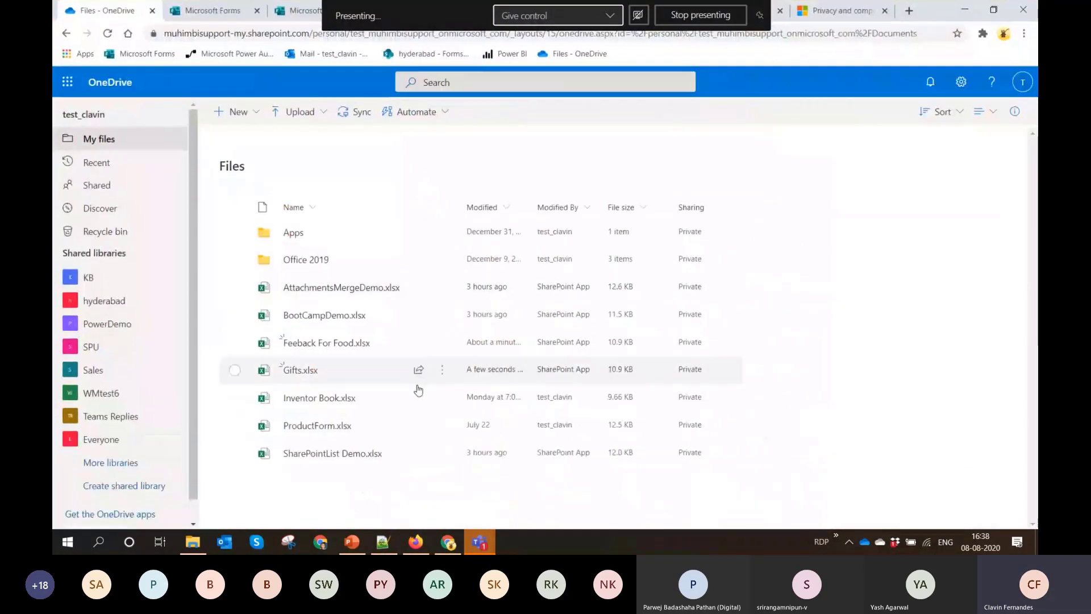
click(108, 34)
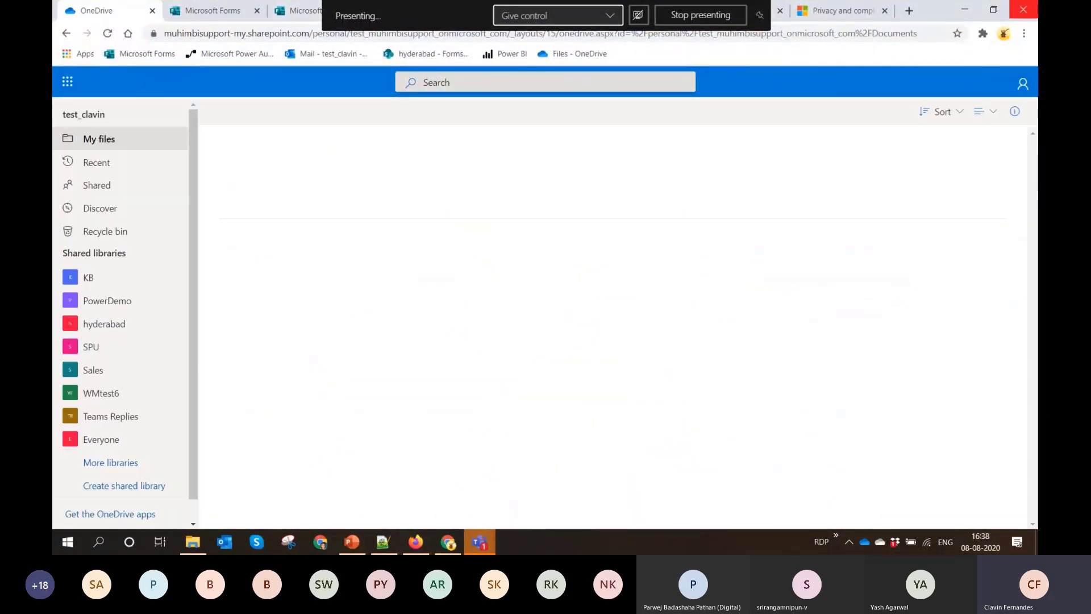
click(994, 11)
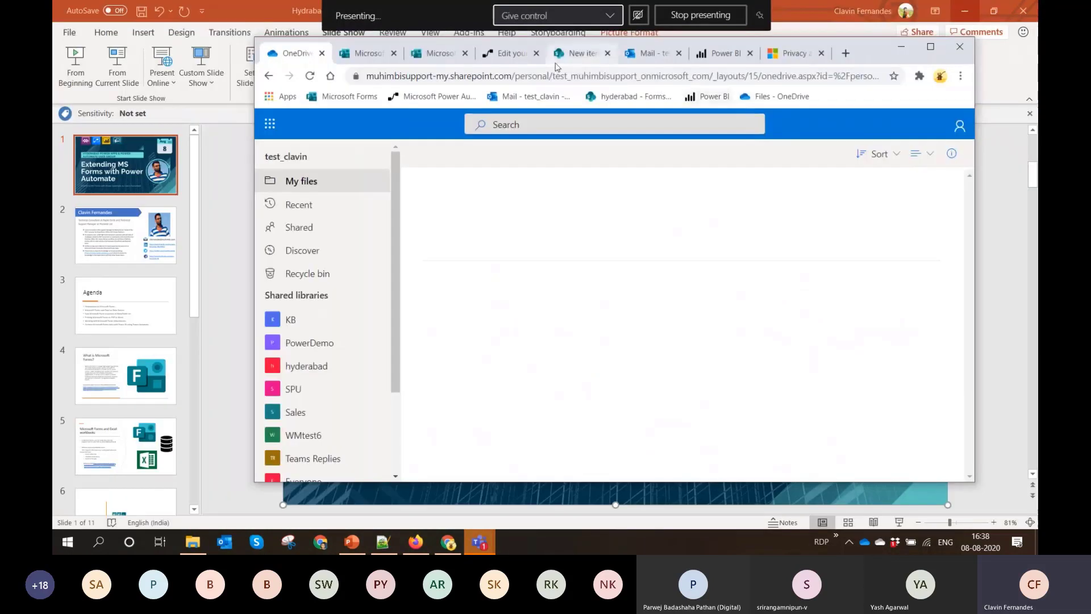
click(509, 54)
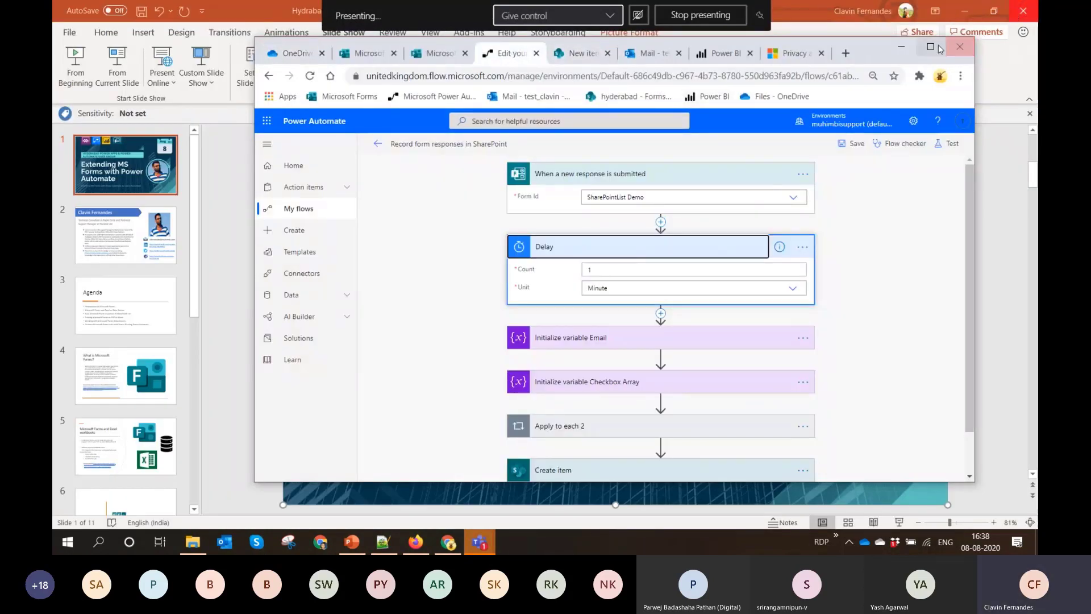
click(931, 47)
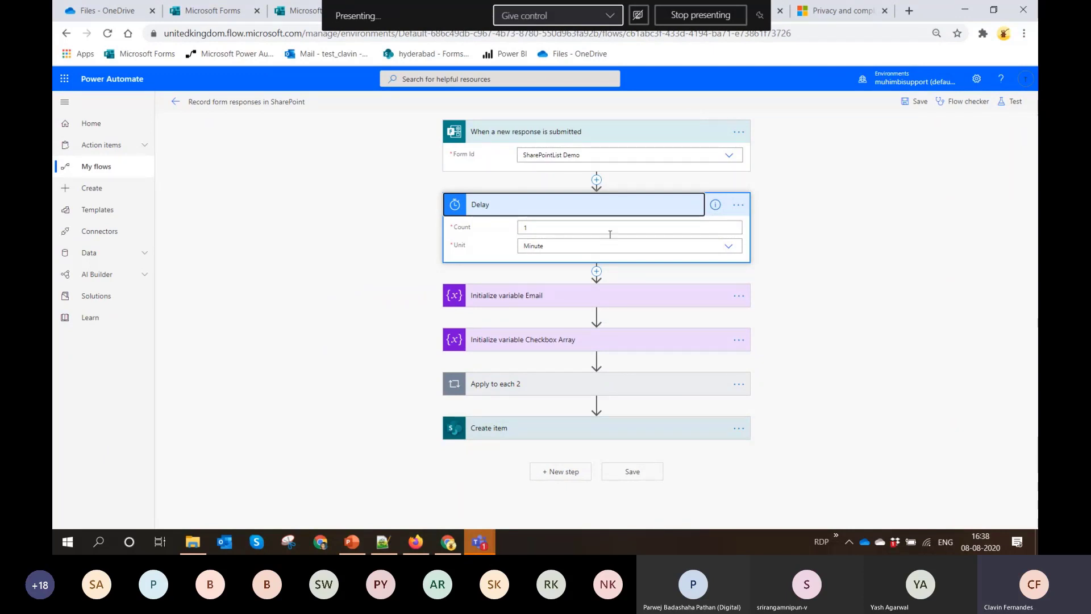
Examine the settings of the Initialize variable Email and Initialize variable Checkbox Array actions
click(557, 300)
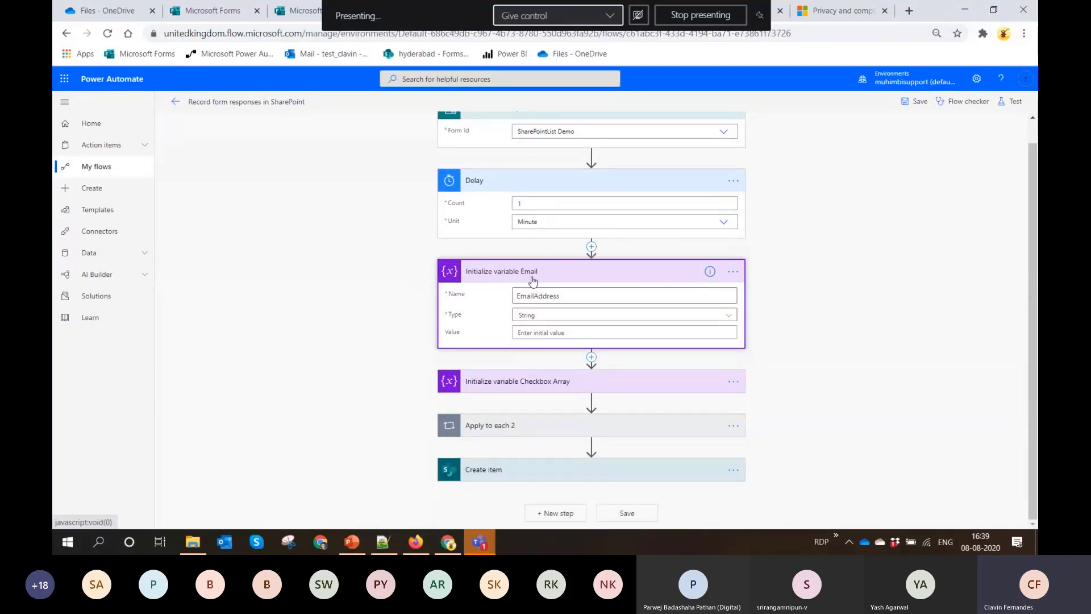
click(533, 279)
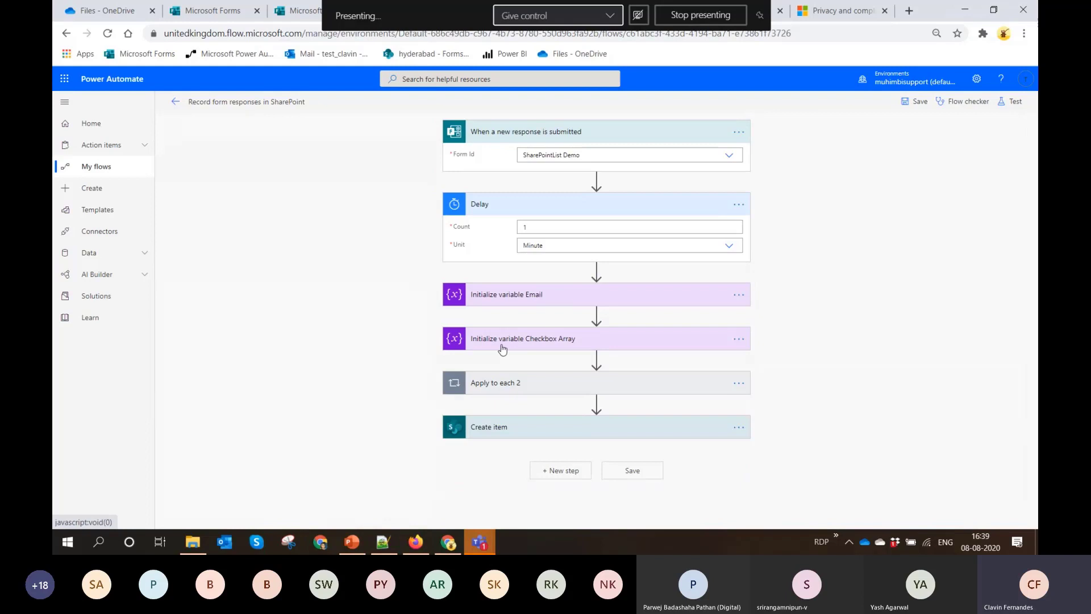
click(503, 348)
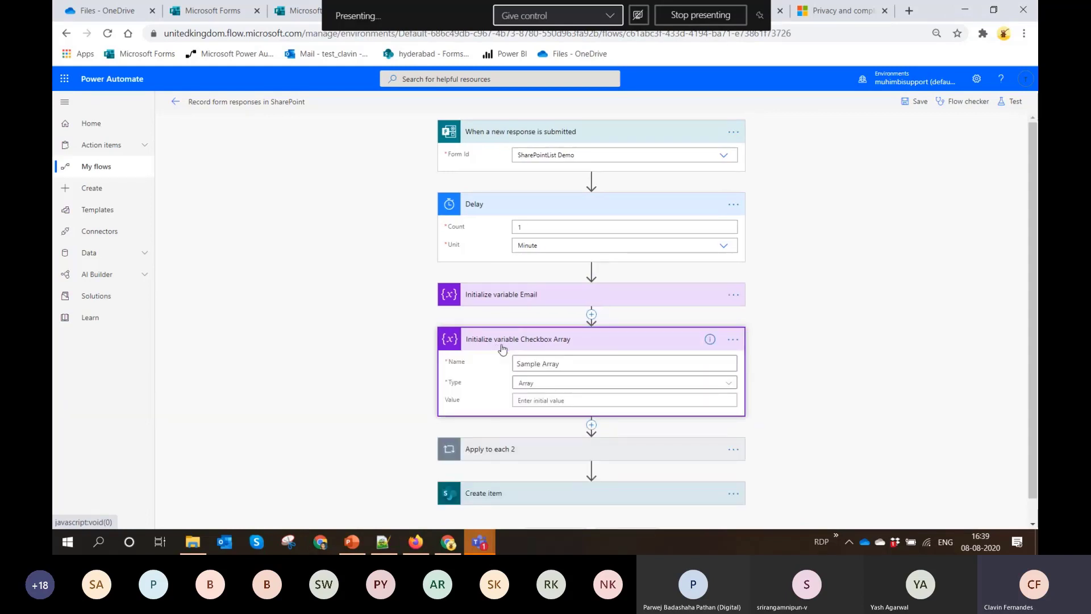
click(502, 349)
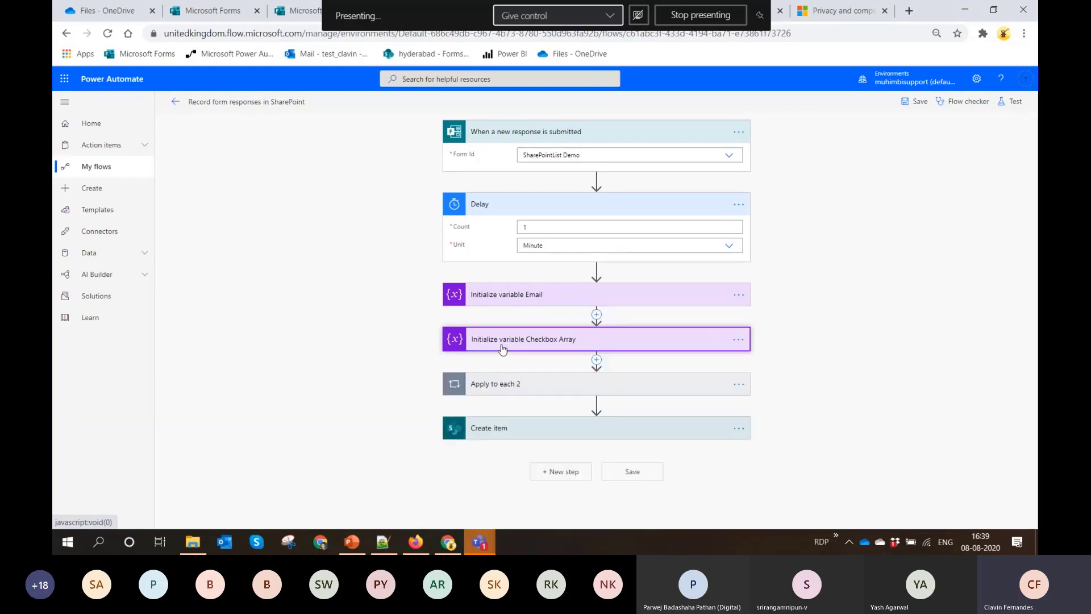
Expand the Apply to each 2 loop and examine the settings of its Get a row action
click(499, 387)
scroll(499, 386, down, 4)
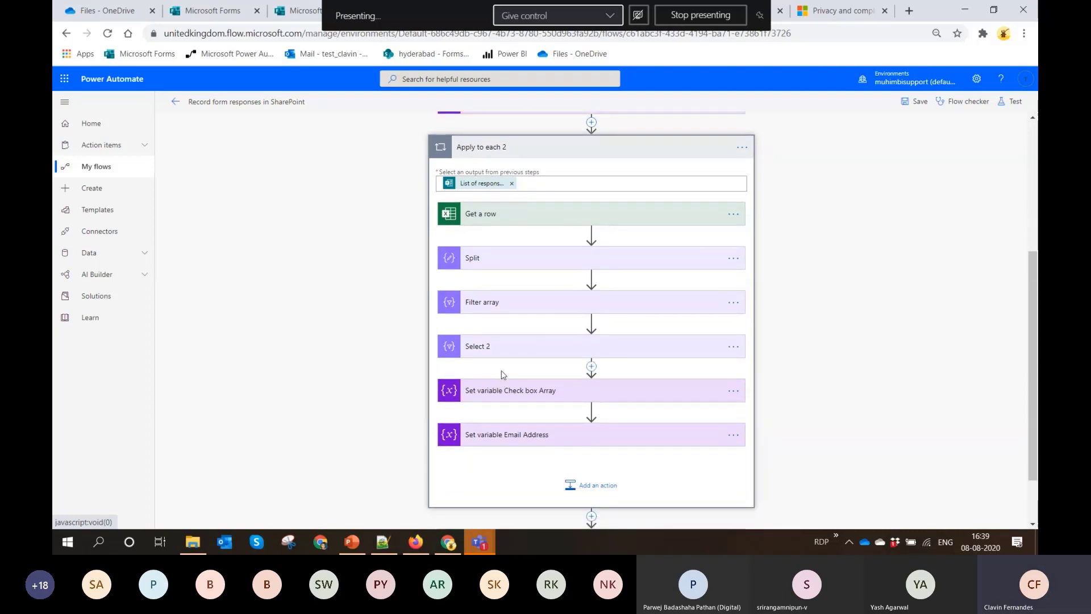
click(488, 227)
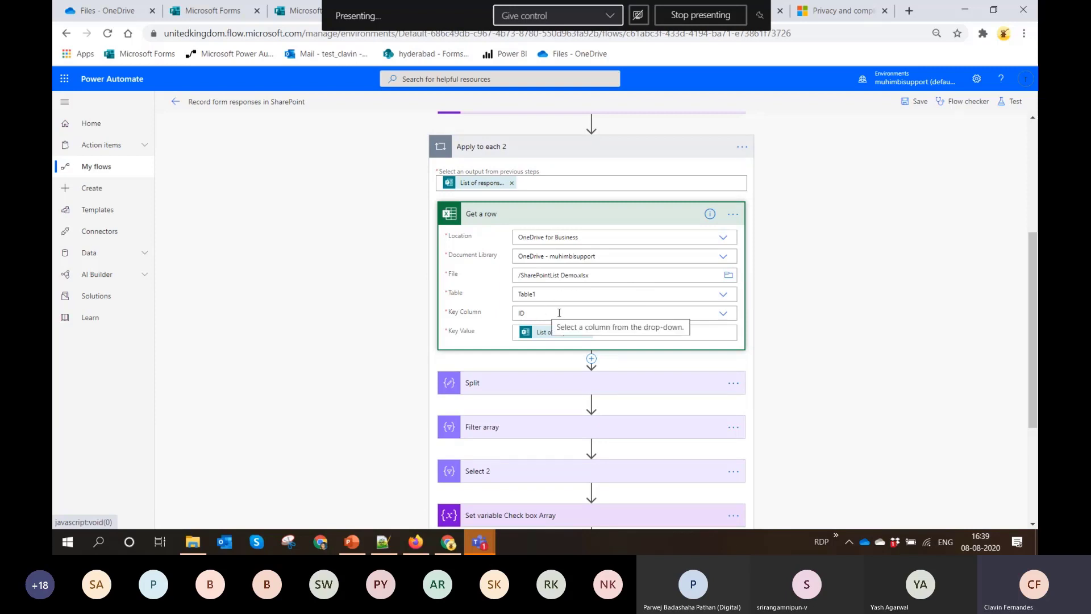
Examine the Key Value of the Get a row action and expand the Split action to view its input
click(651, 334)
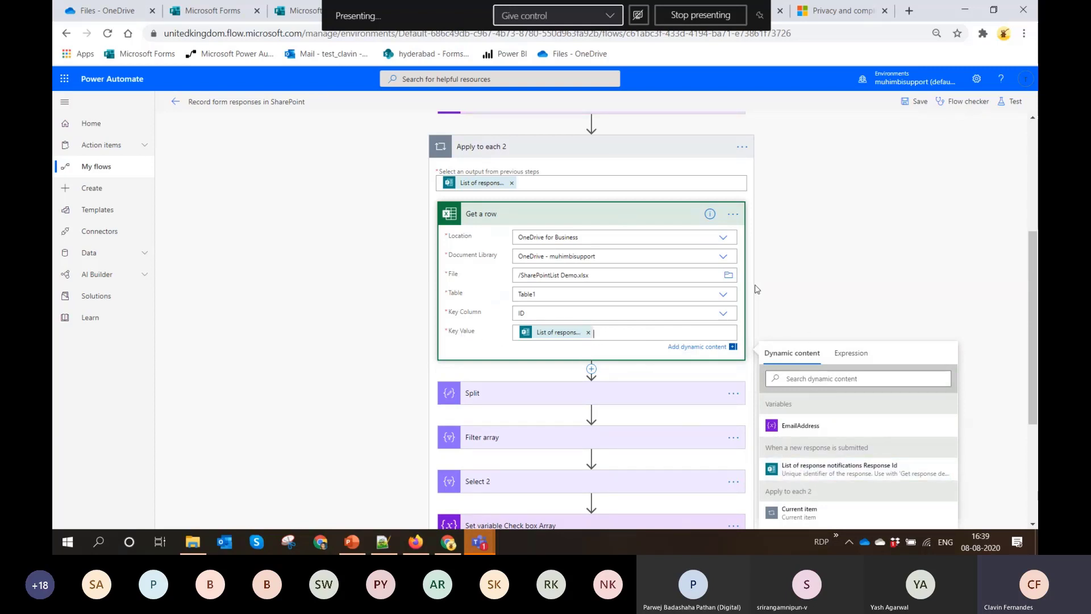
scroll(827, 208, up, 4)
scroll(674, 210, down, 2)
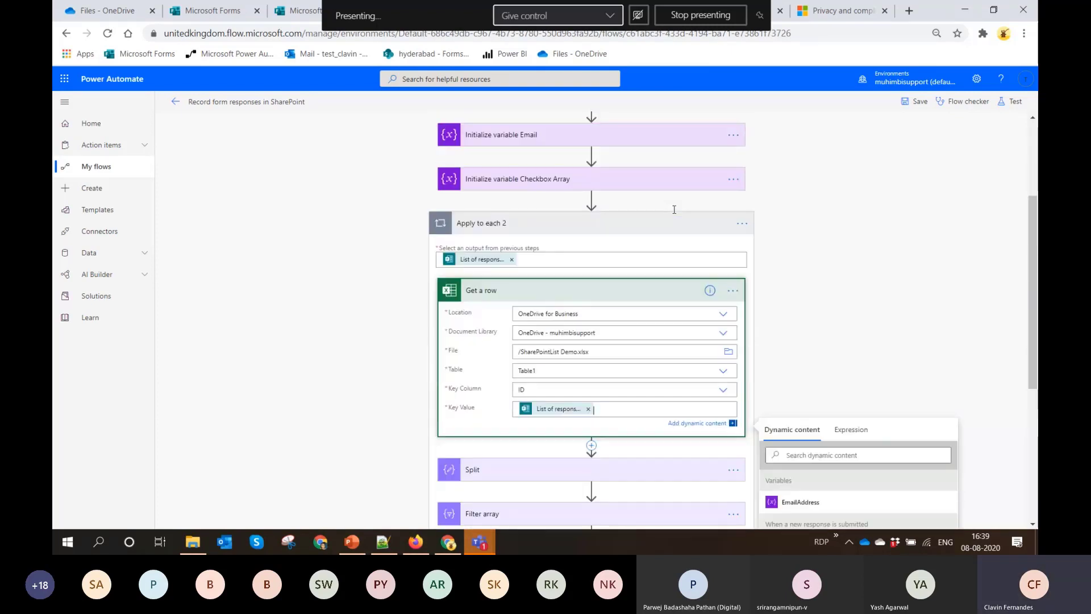
scroll(674, 210, down, 3)
click(602, 391)
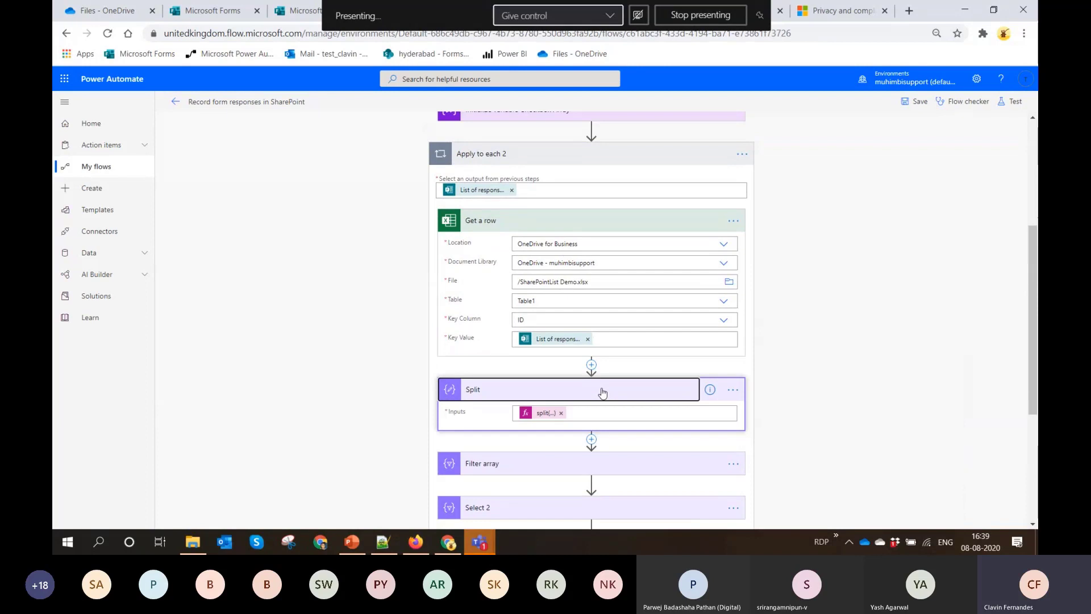
Open SharePointList Demo.xlsx from OneDrive to examine the gift responses, and return to the maximized flow editor
click(112, 8)
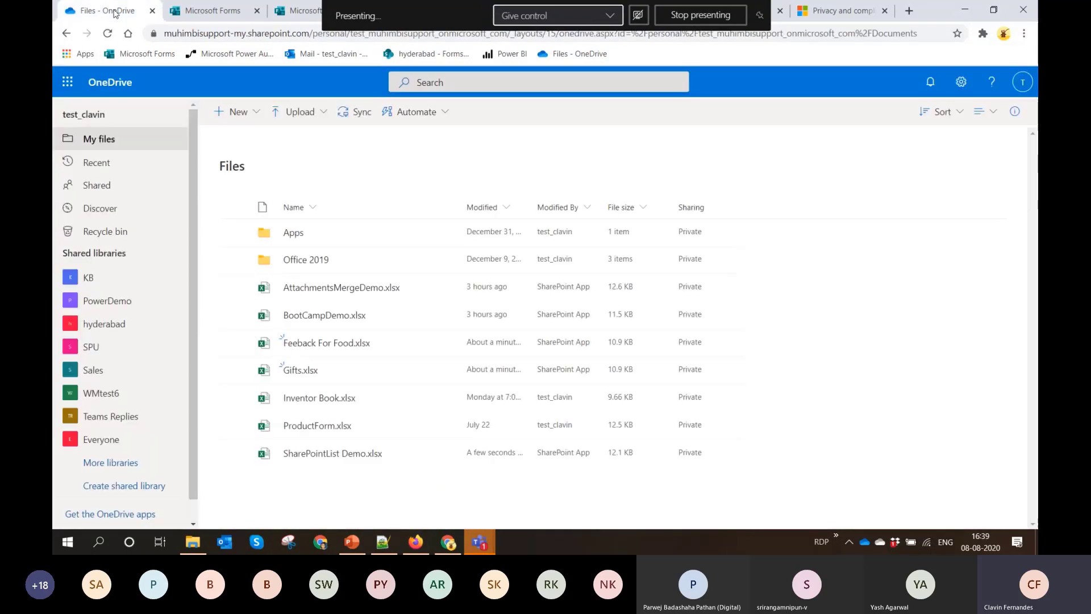
click(348, 449)
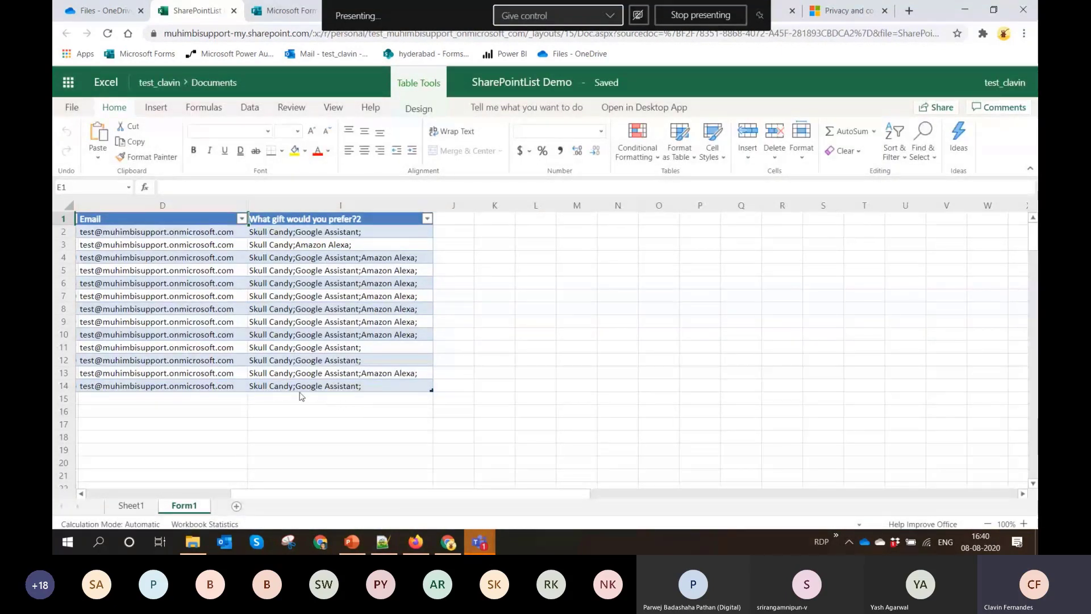
double_click(933, 10)
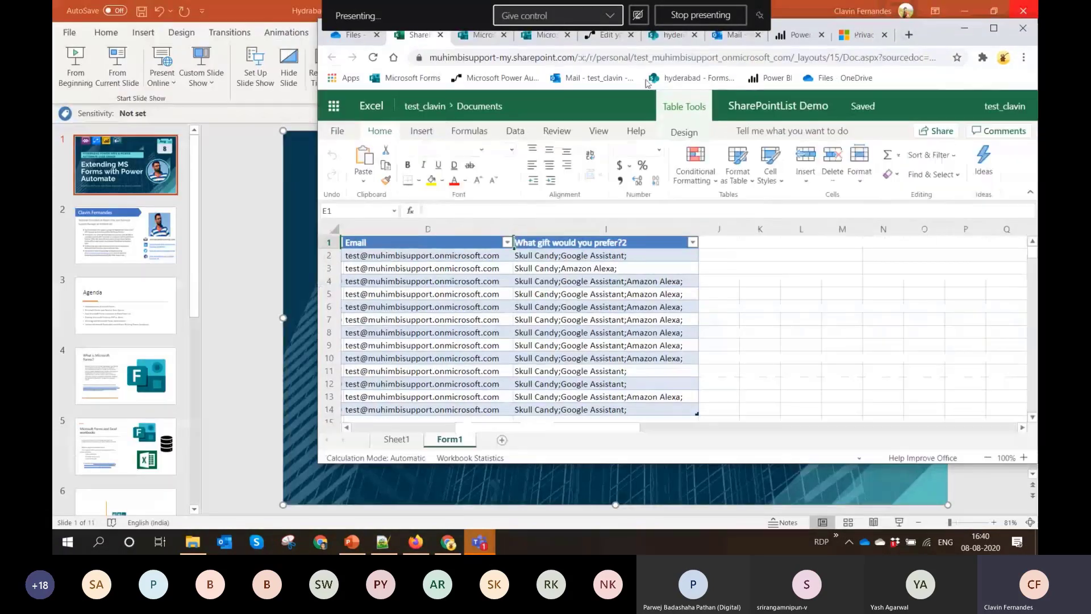
click(607, 34)
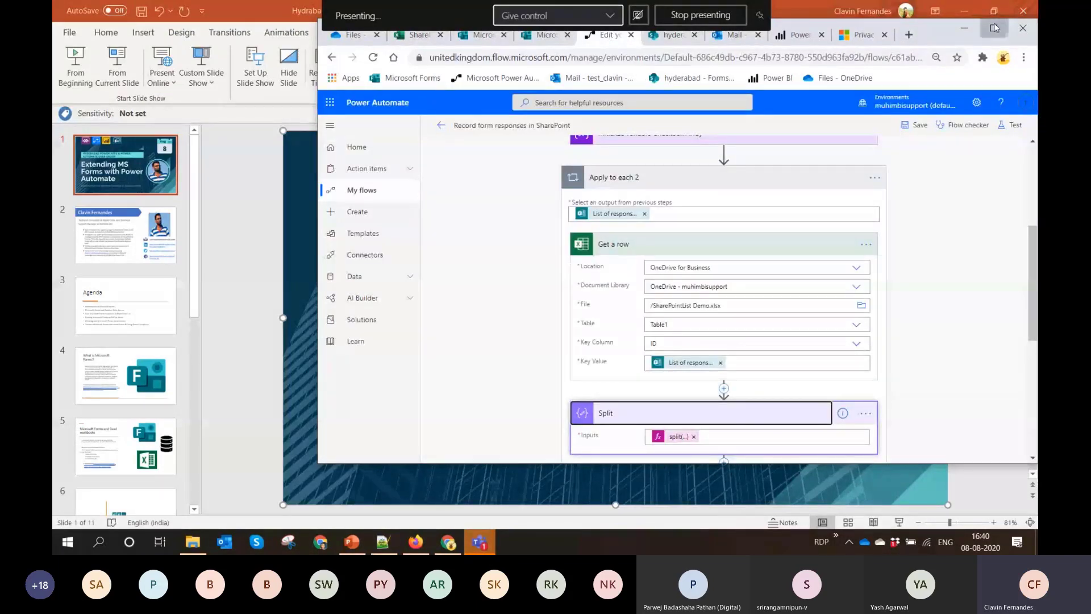
click(995, 27)
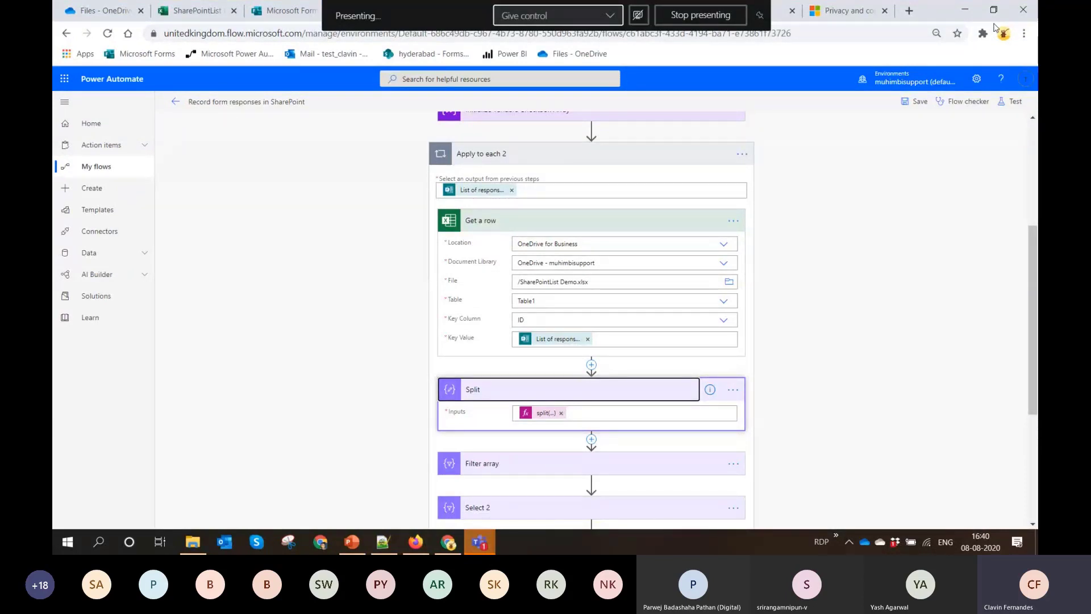
Copy the Split action's split expression into a new Notepad++ document to show it in full
click(543, 413)
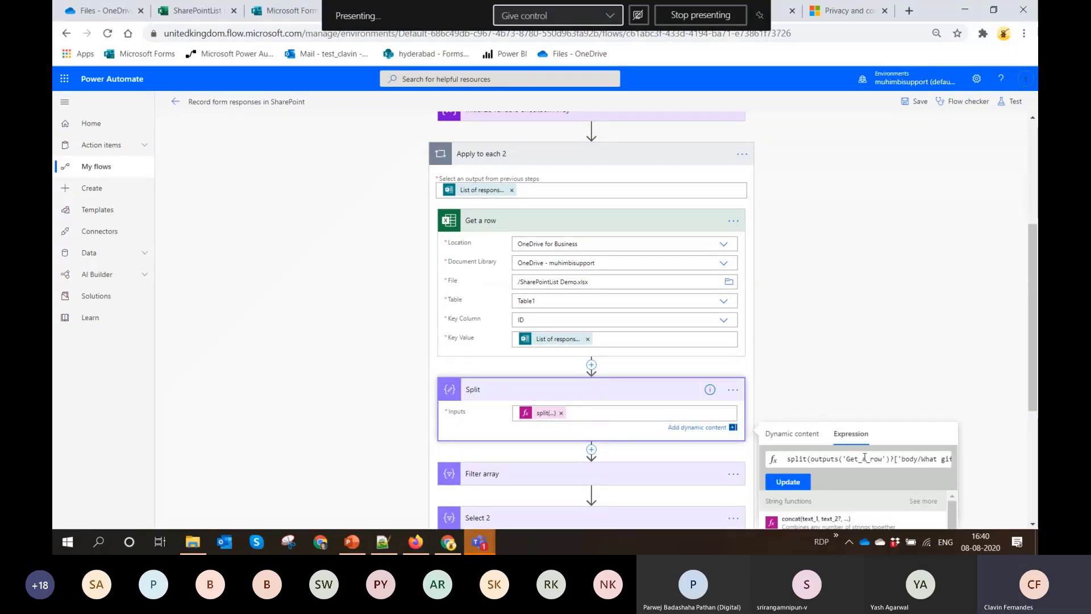
key(ctrl+a)
click(382, 541)
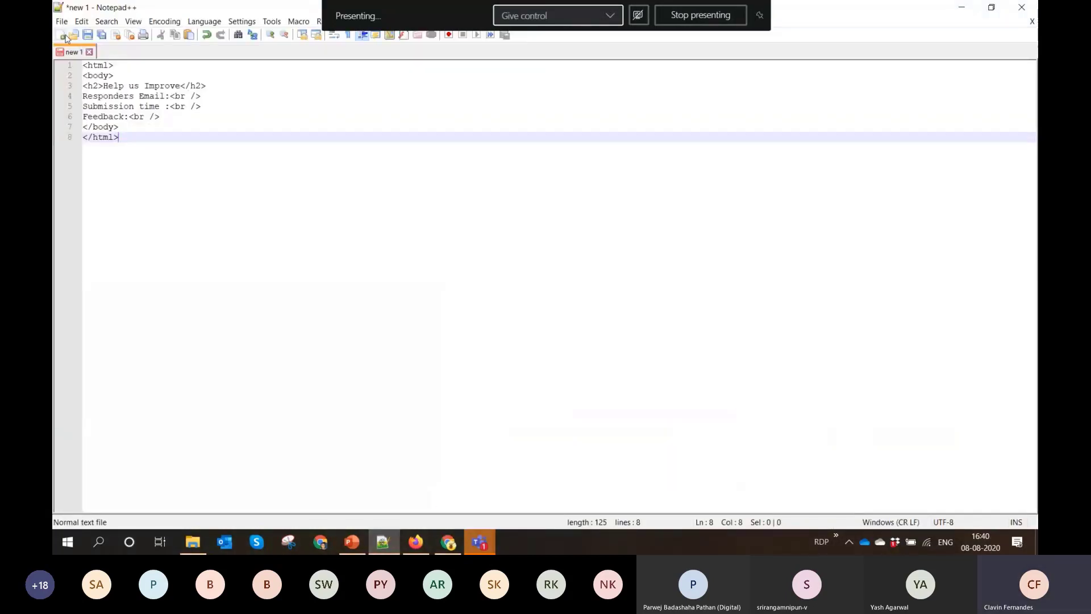
click(61, 35)
text(split(outputs('Get_a_row')?['body/What gift would you prefer?2'],';'))
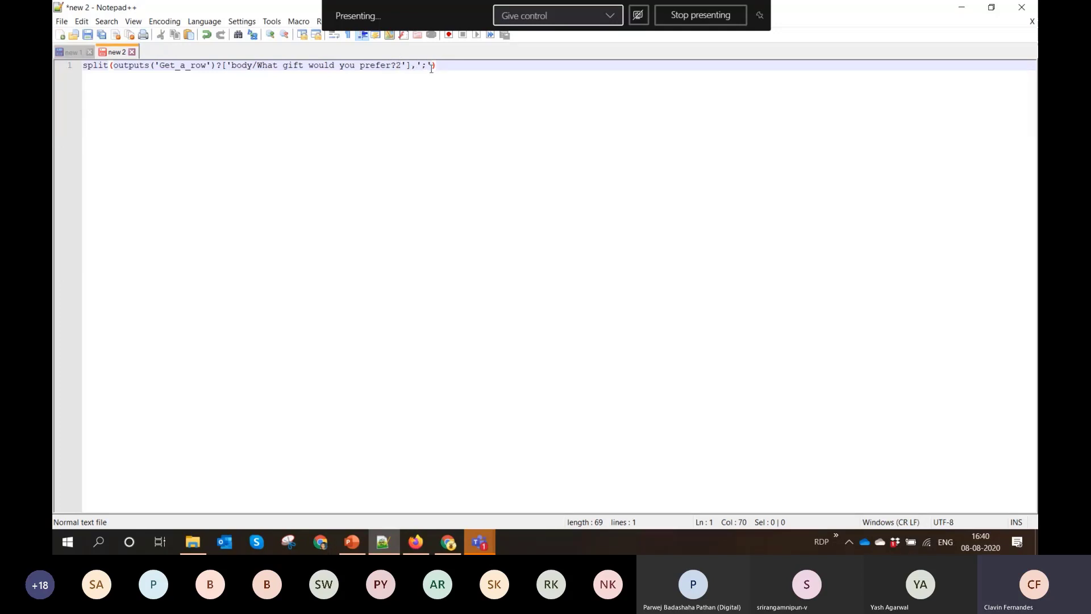
Return to the flow editor and examine the settings of the Filter array action
click(969, 13)
scroll(561, 313, down, 4)
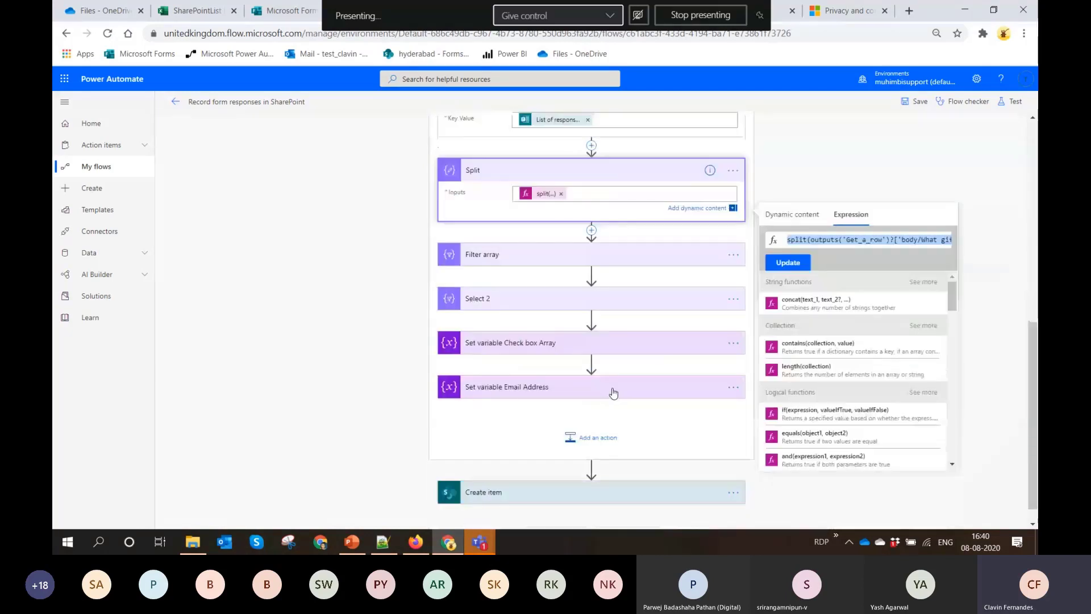
click(519, 231)
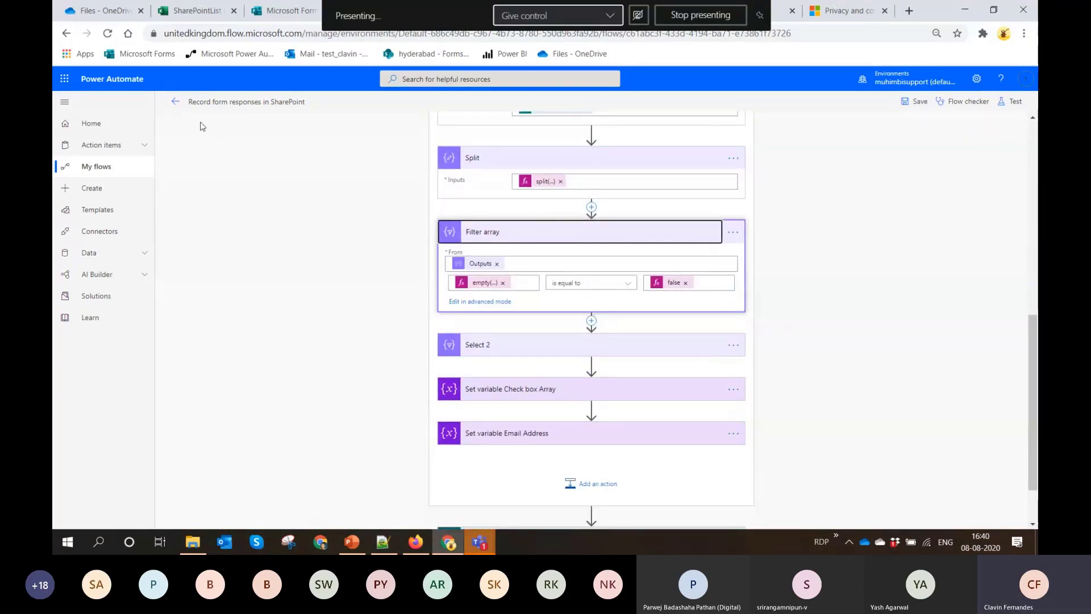
Open the flow's 8/8/2020 4:38:02 PM run and examine the Filter array inputs and outputs inside Apply to each 2
click(175, 103)
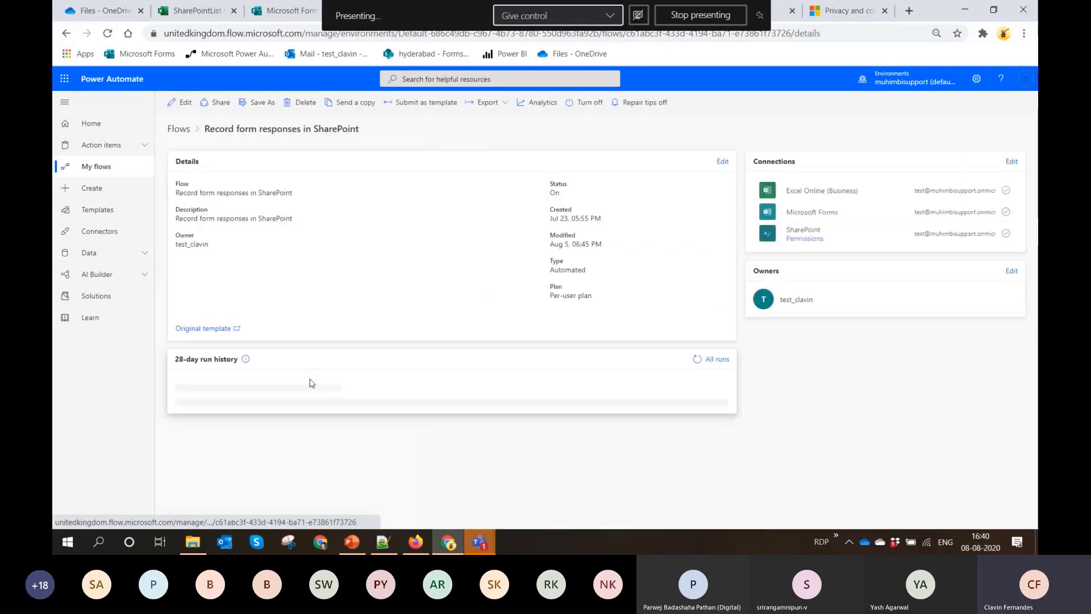
click(230, 413)
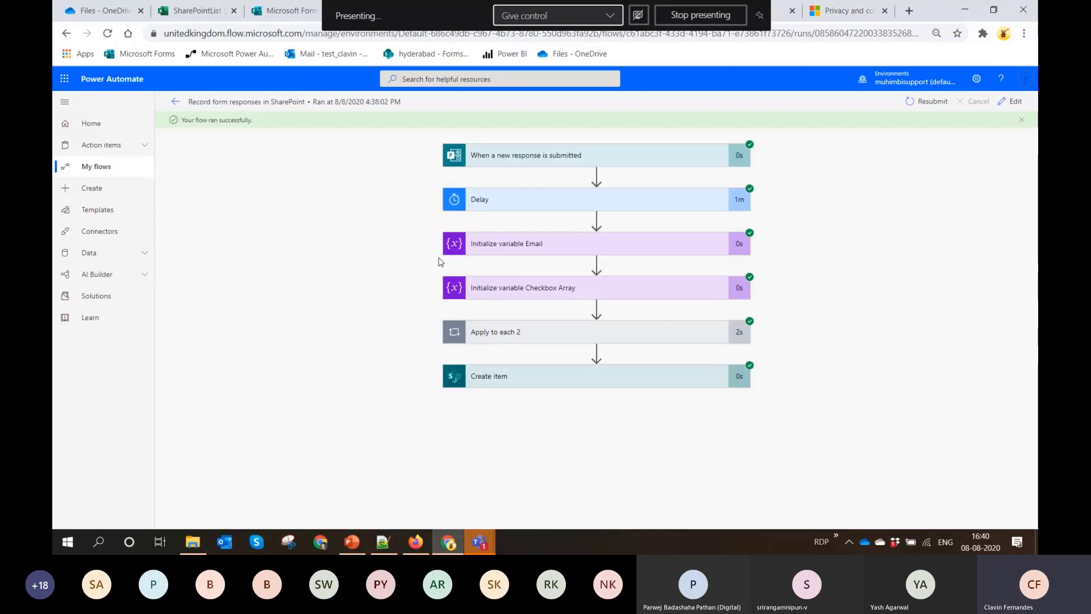
click(527, 340)
click(529, 285)
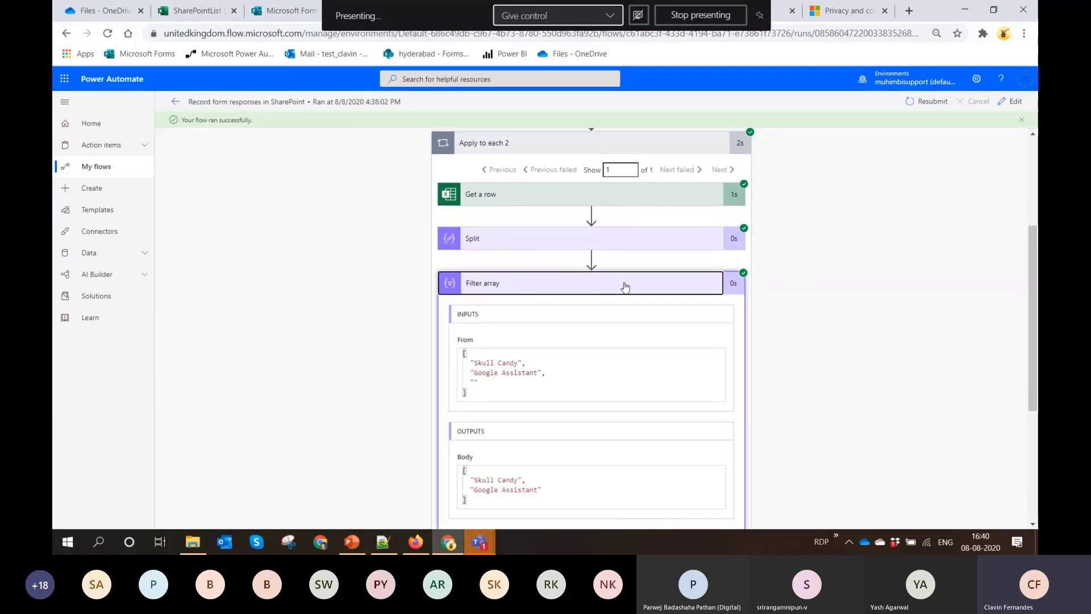
scroll(569, 256, down, 1)
drag(497, 199, 456, 196)
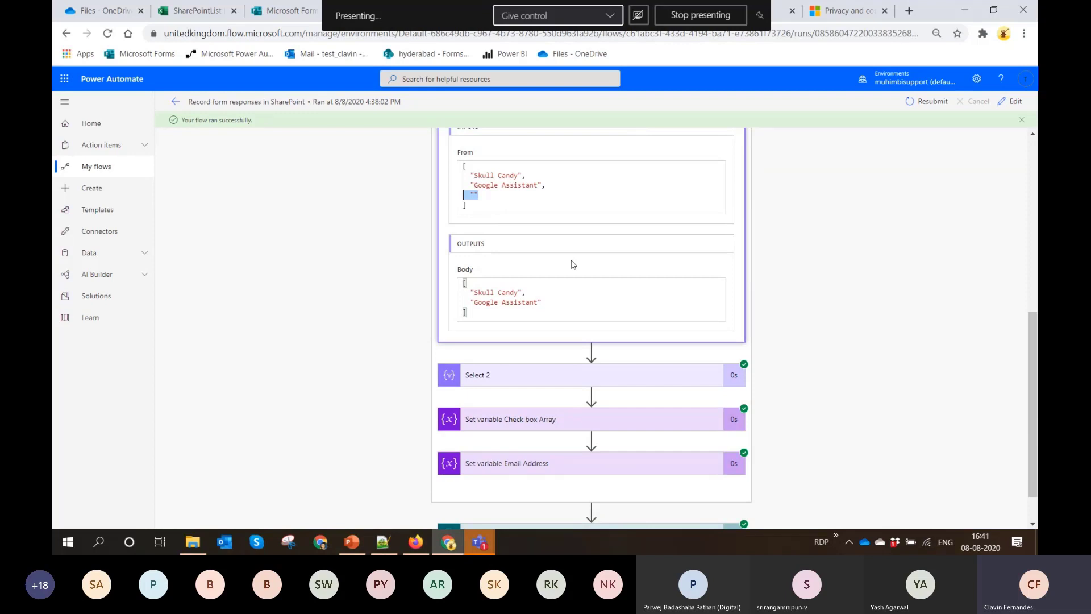
Examine the inputs and outputs of the Select 2 action in the run
click(553, 375)
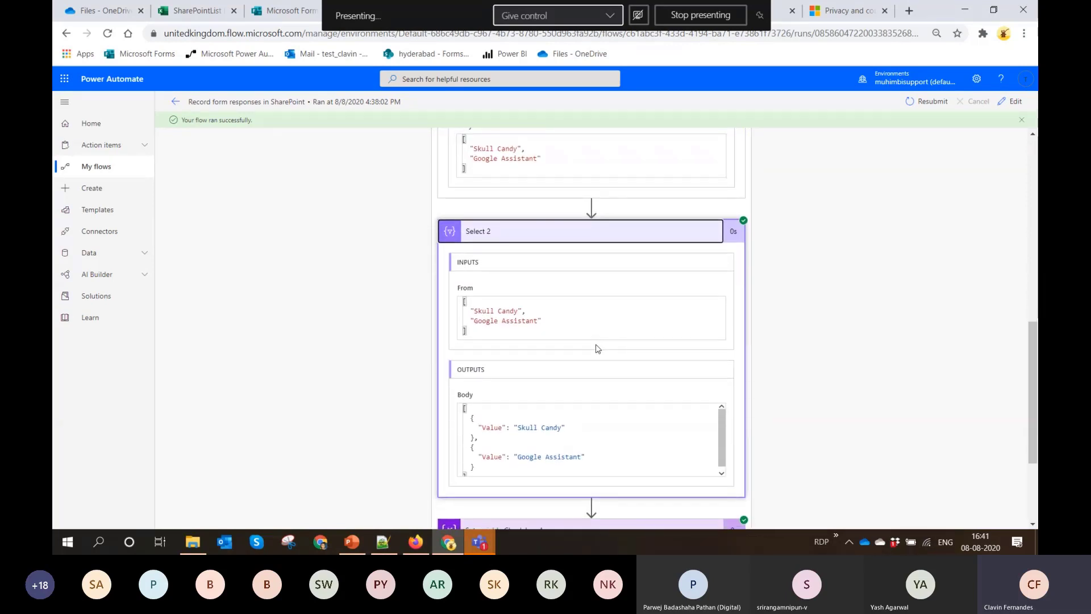
scroll(598, 349, down, 2)
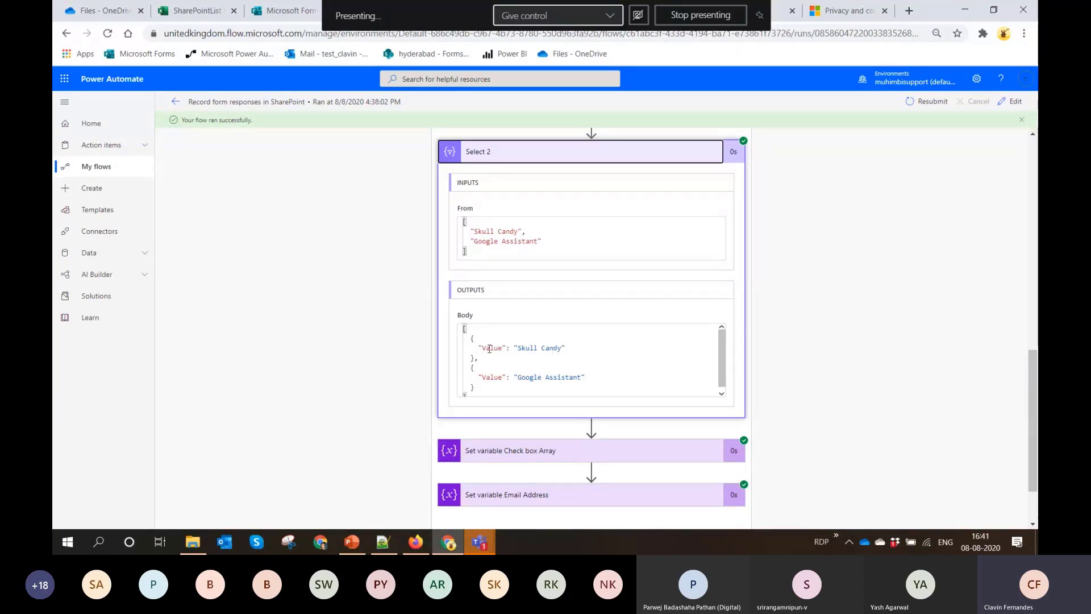
scroll(489, 348, down, 3)
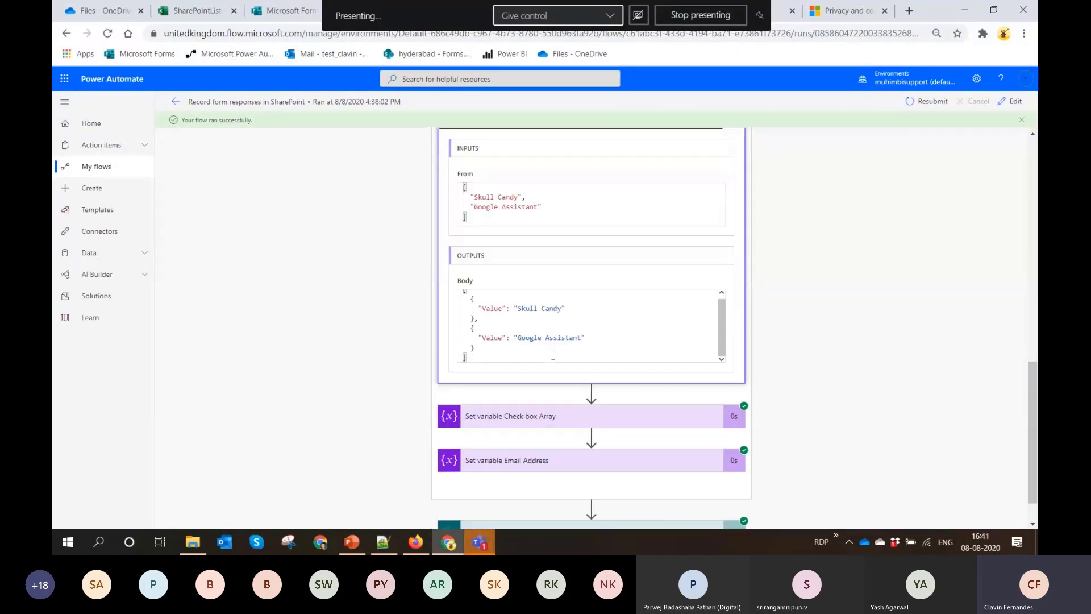
Expand Set variable Check box Array in the run and compare its values with the Select 2 output
click(537, 401)
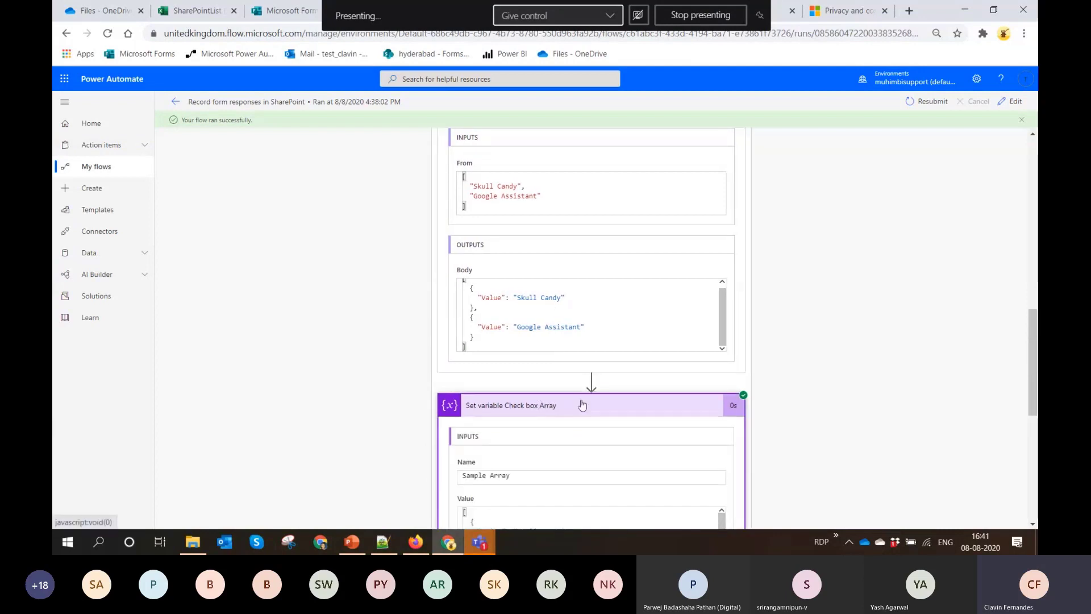
scroll(568, 341, down, 4)
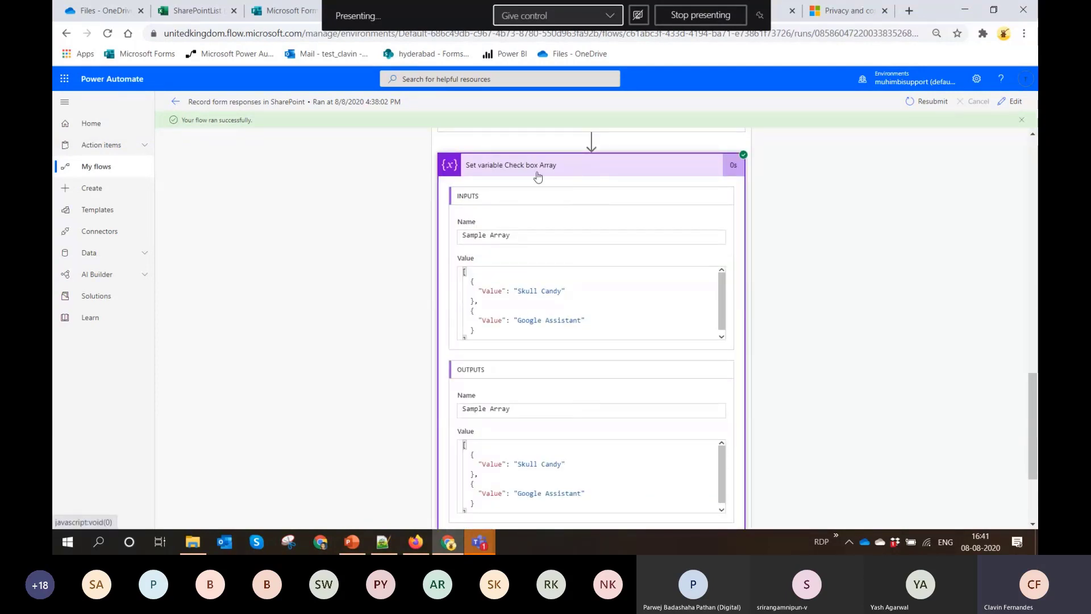
scroll(472, 208, up, 4)
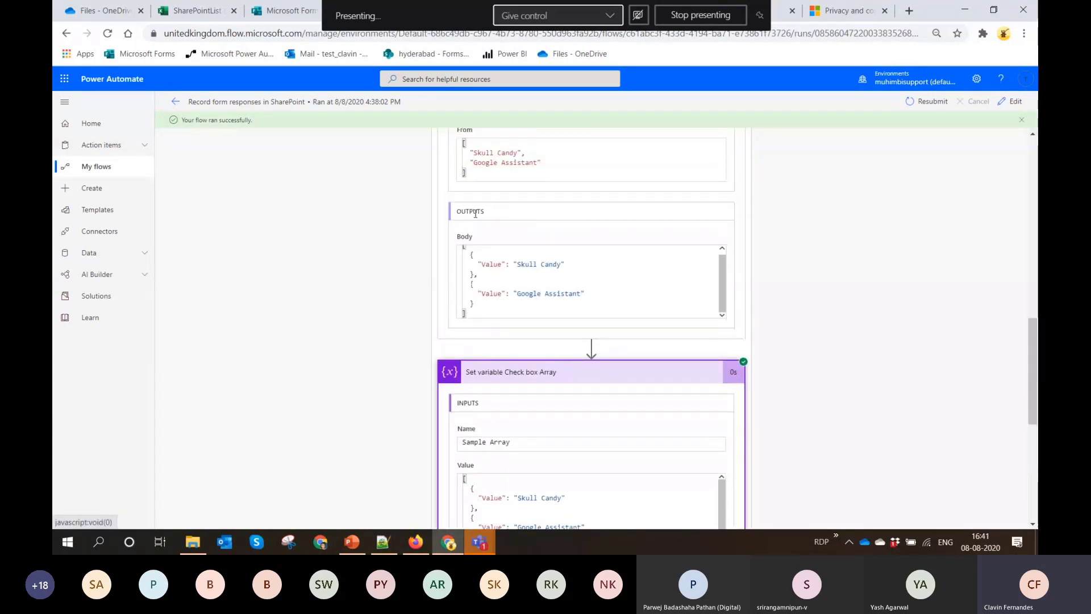
scroll(472, 209, up, 2)
scroll(472, 239, down, 3)
scroll(472, 271, down, 2)
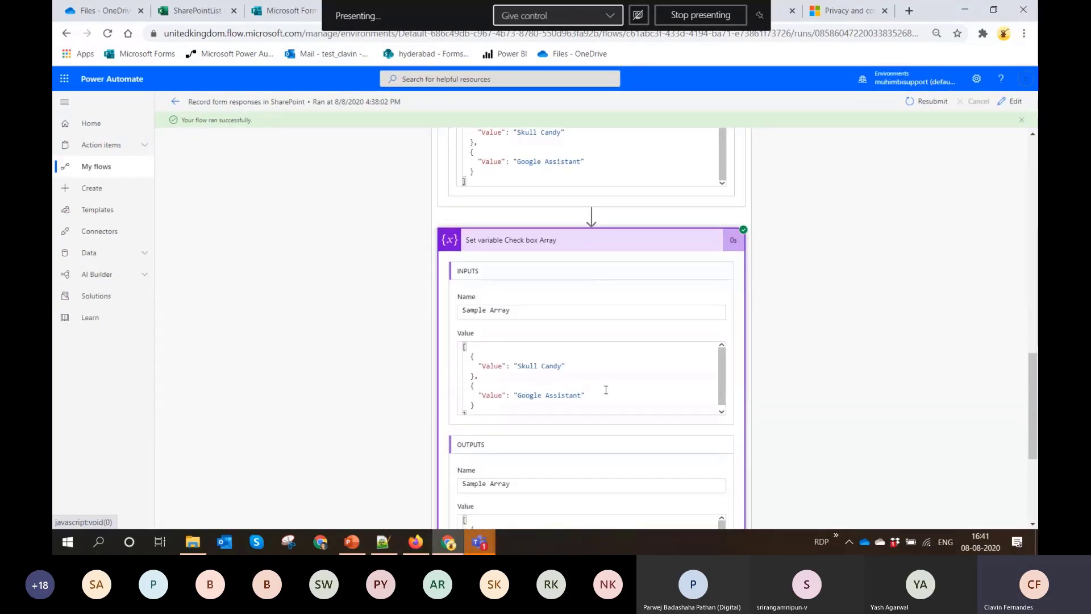
Examine the run details of the Set variable Email Address and Create item actions
scroll(578, 279, down, 4)
click(560, 423)
scroll(589, 407, down, 2)
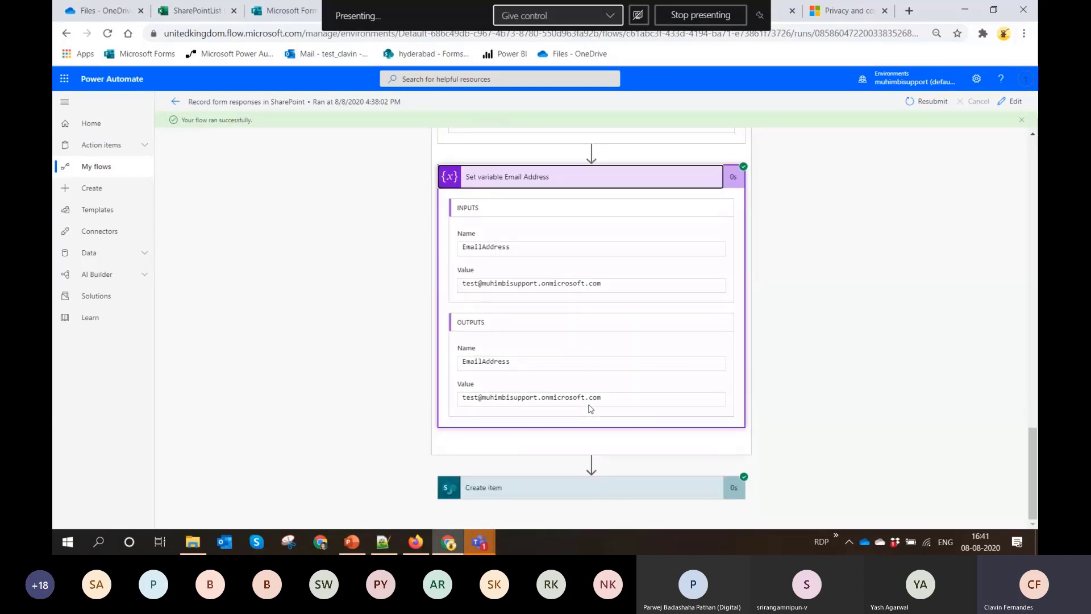
click(566, 490)
scroll(566, 491, down, 6)
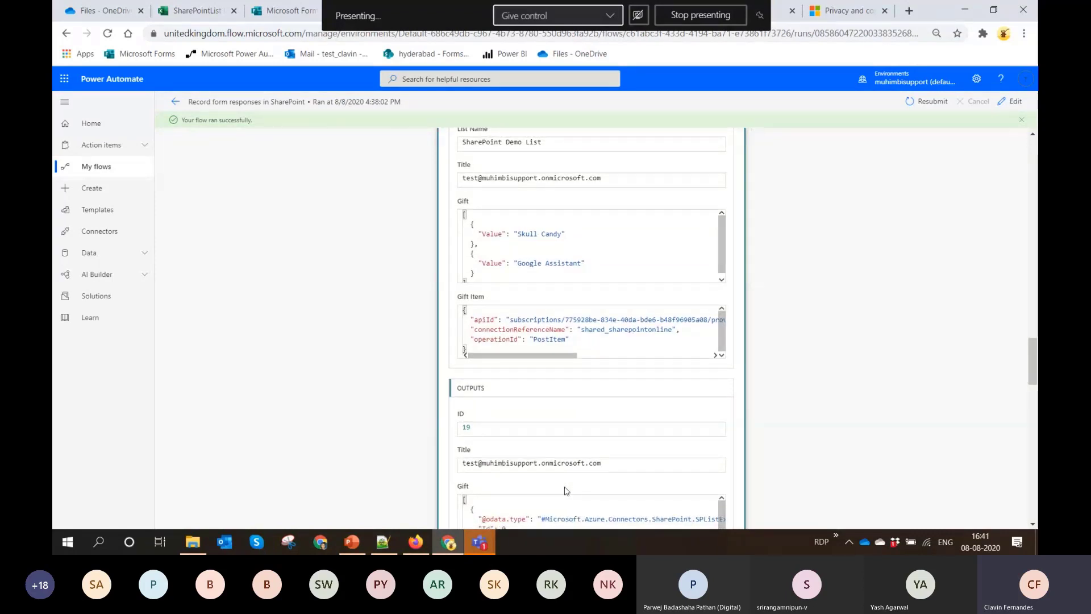
Switch to the SharePoint Demo List in the maximized browser and refresh it to dismiss the New item form
click(994, 10)
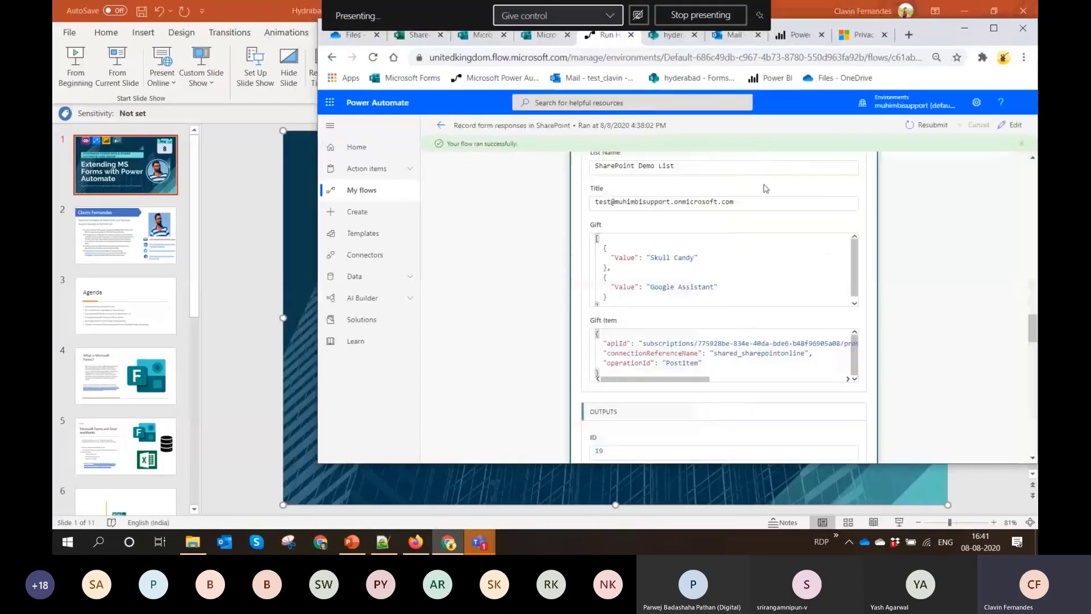
click(673, 36)
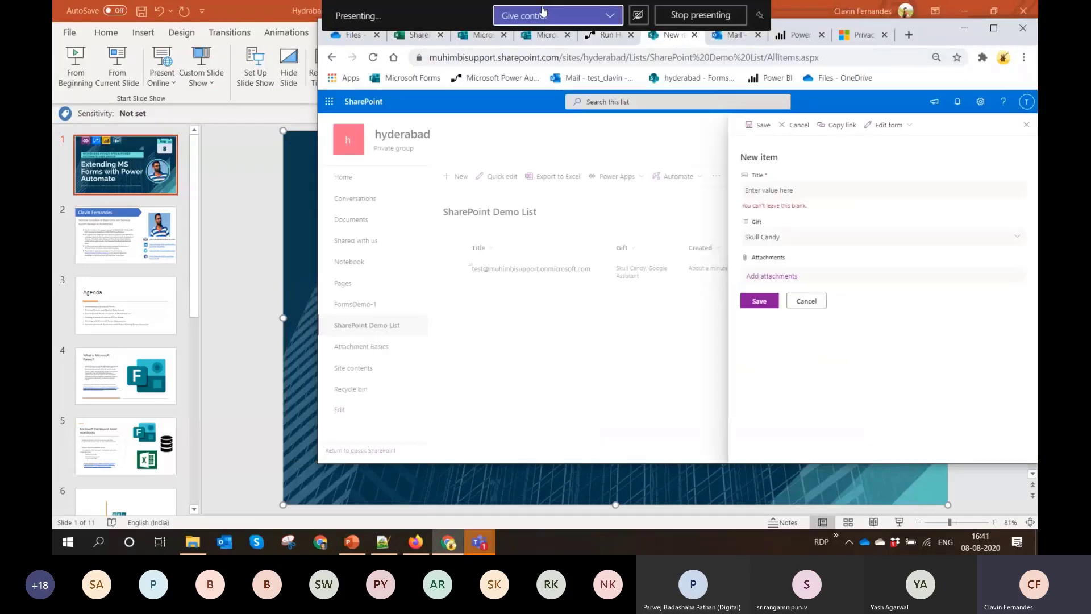
click(335, 3)
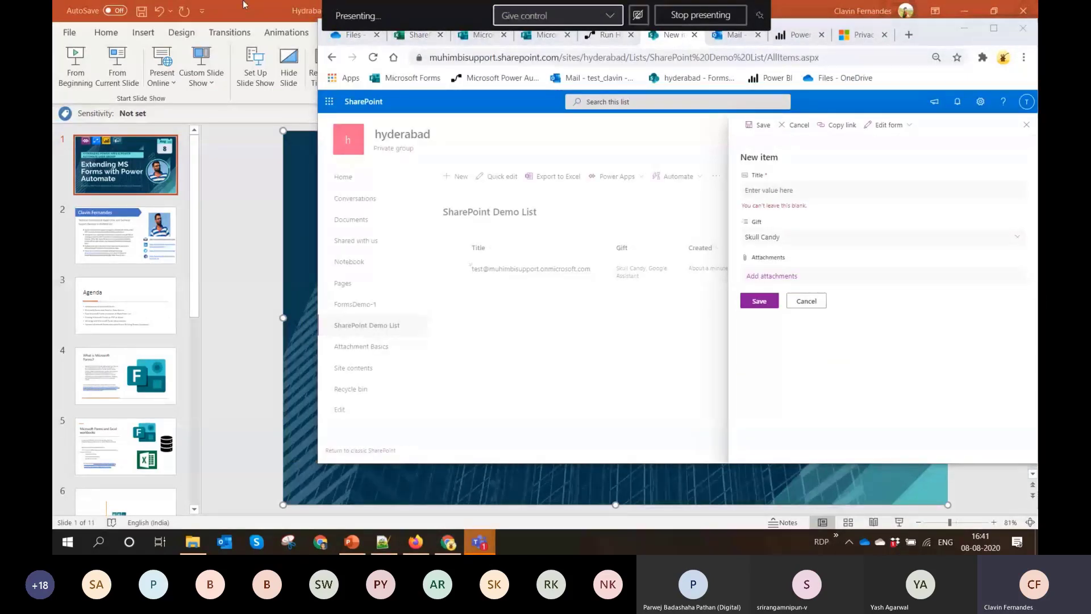
click(994, 28)
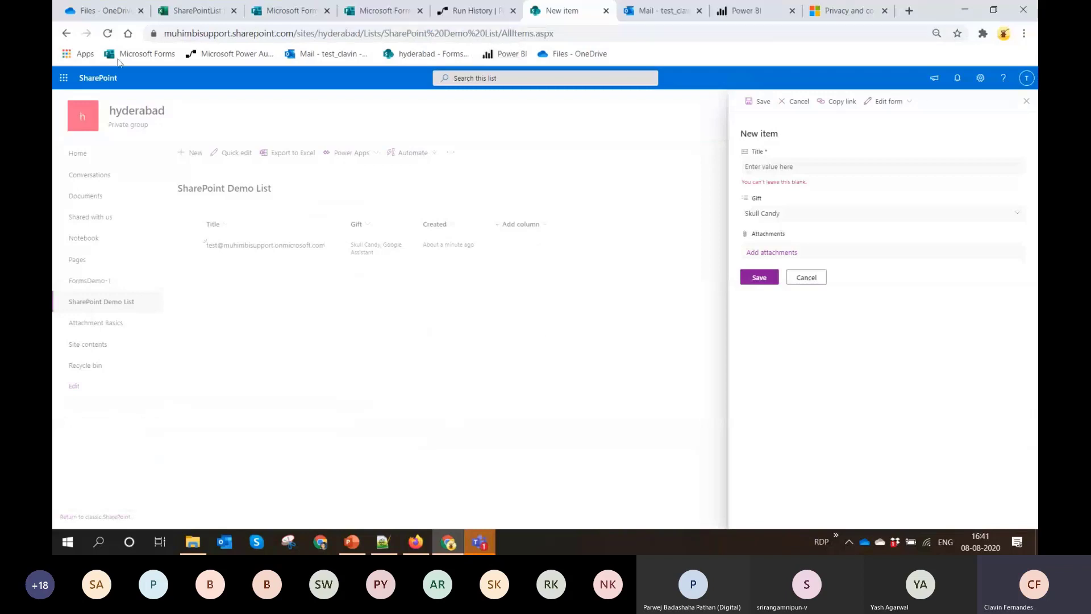
click(108, 33)
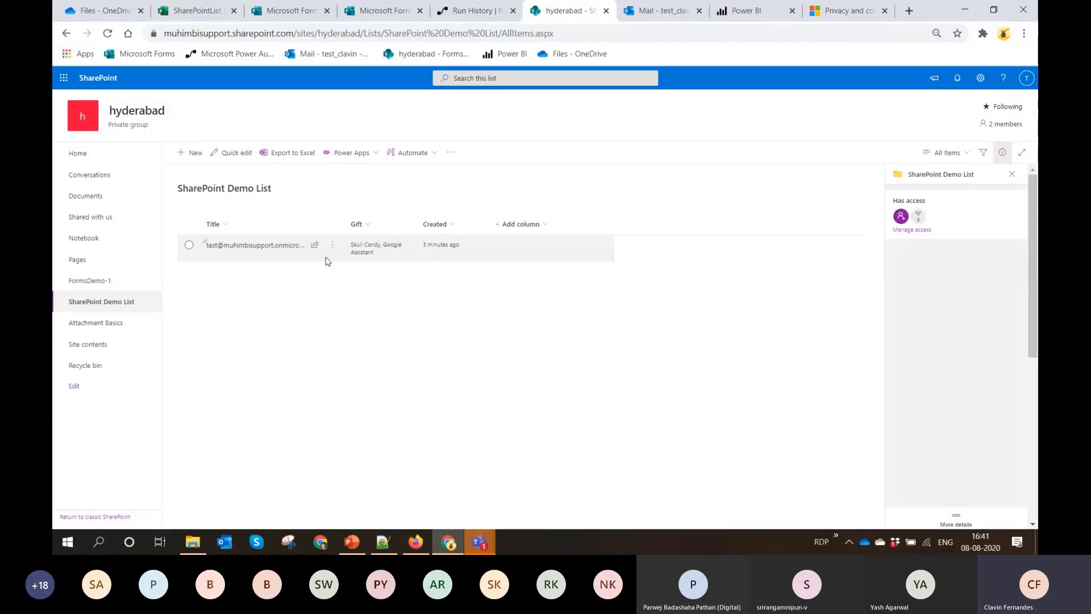
Open the list item's edit form to examine its Gift choices, and return to the SharePointList Demo workbook
click(182, 246)
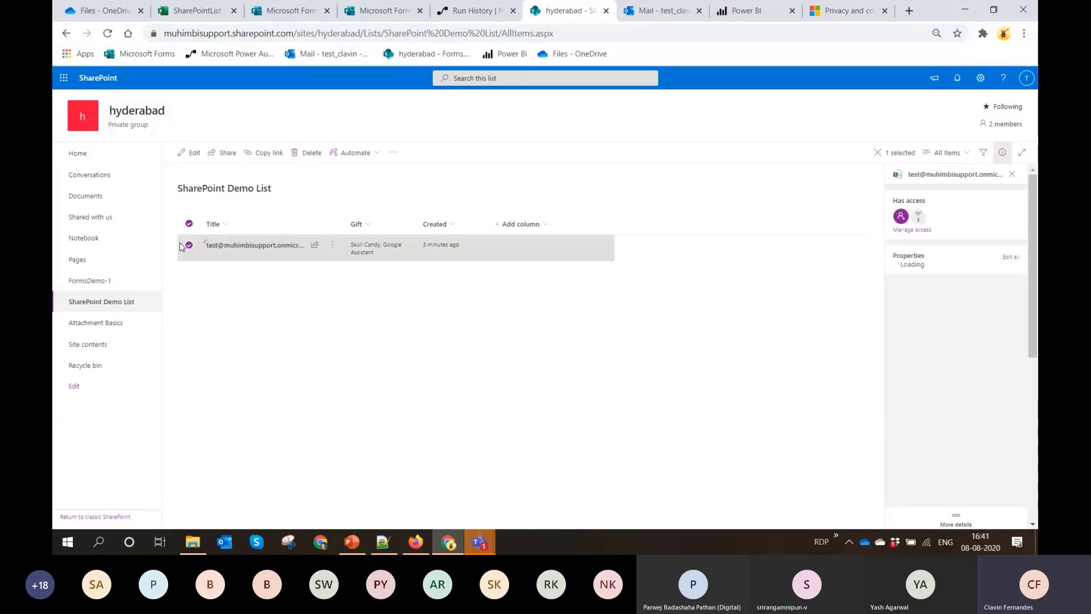
click(186, 156)
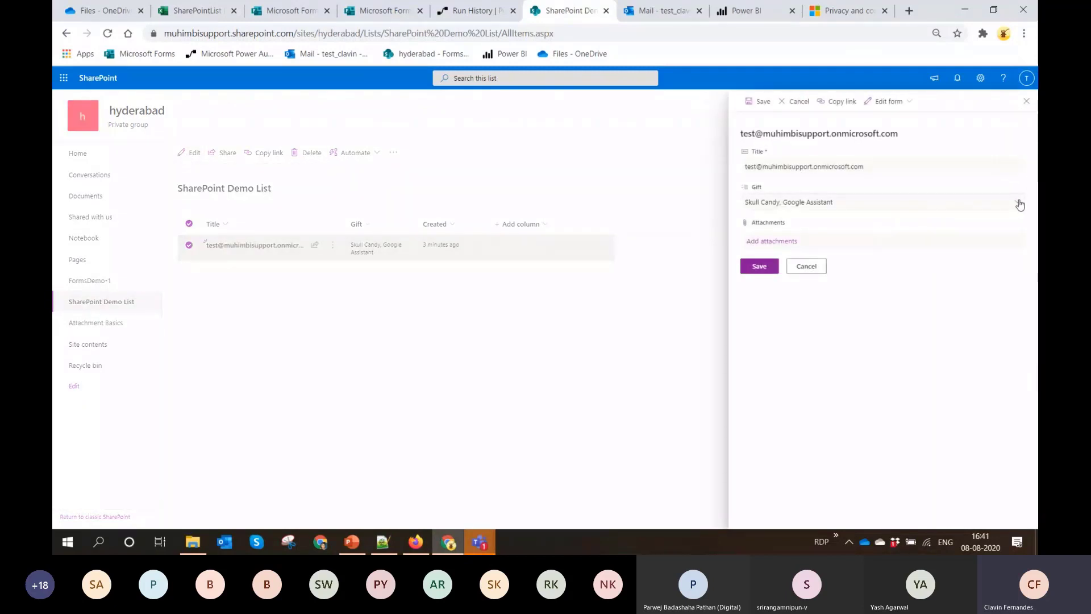
click(1010, 205)
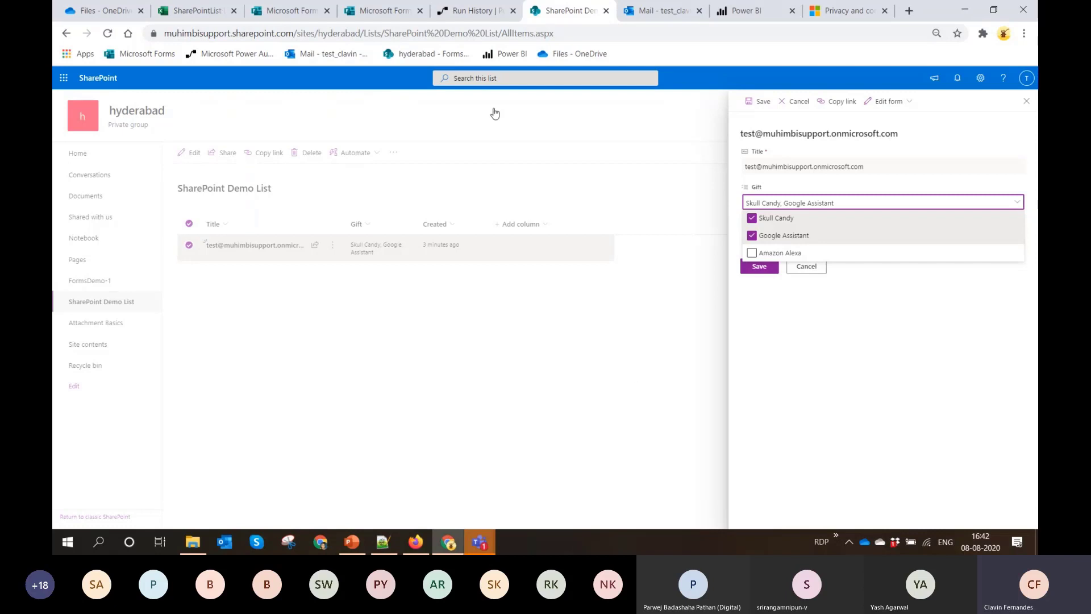
click(213, 10)
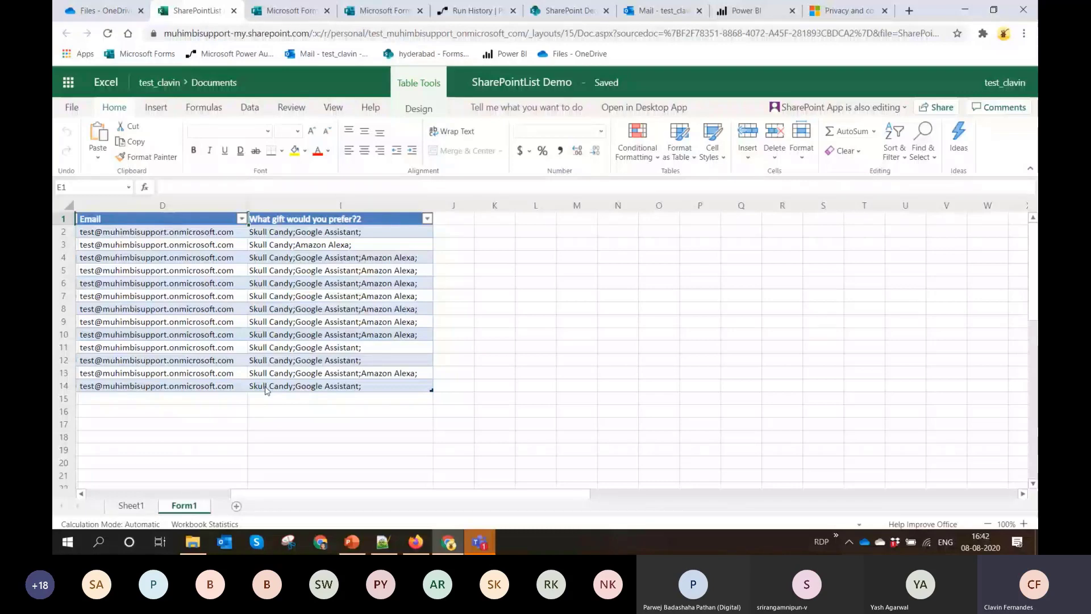
Switch to the Hydrabad.pptx presentation, show the slide Printing Microsoft Forms as PDF and Word, and return to the browser
click(358, 539)
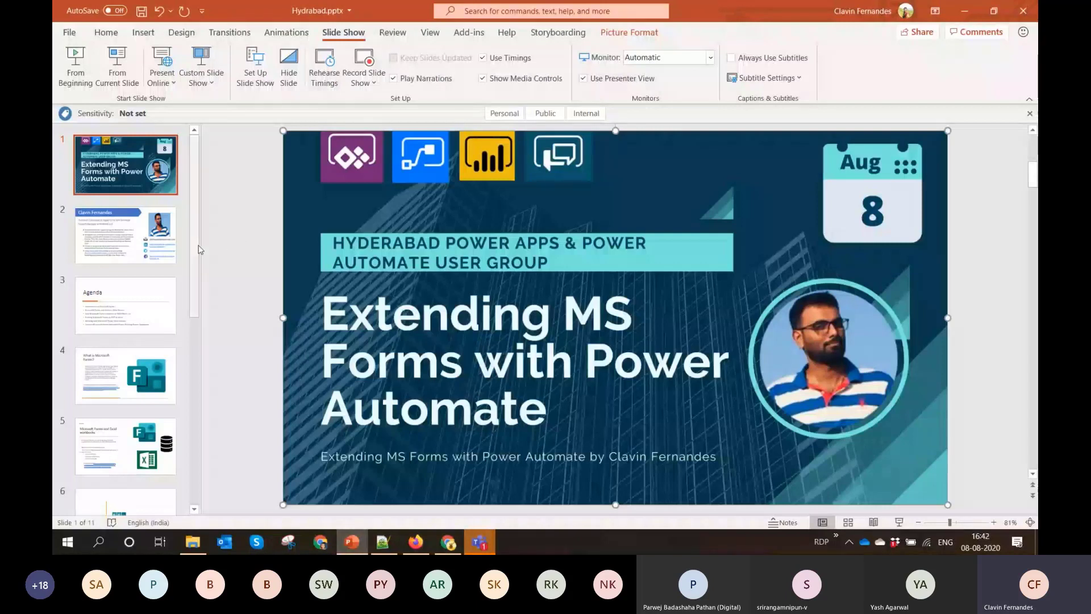
click(208, 339)
scroll(208, 339, down, 3)
click(126, 425)
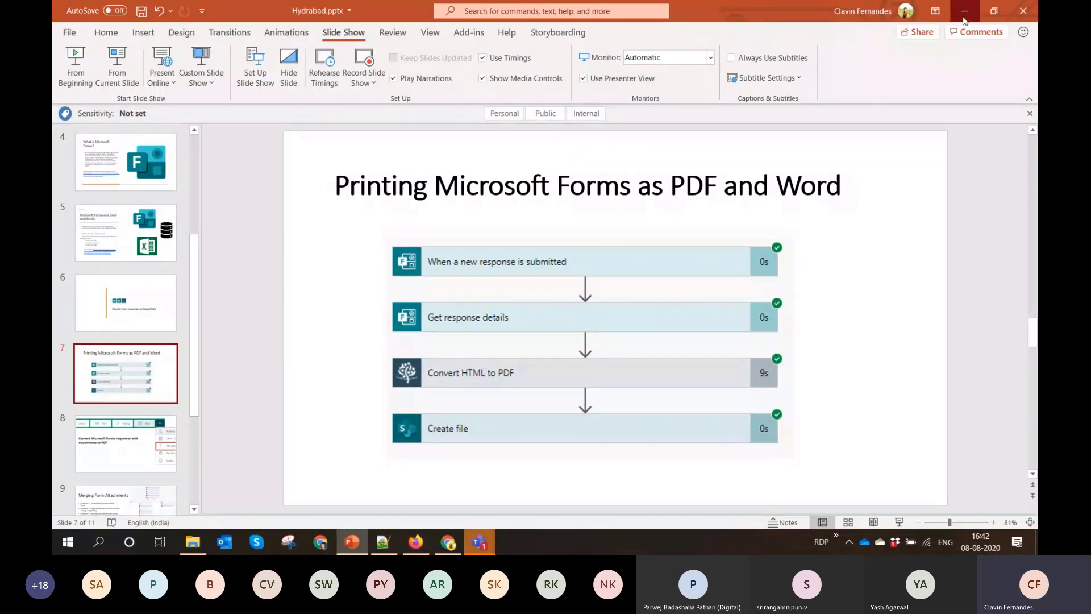
key(alt+Tab)
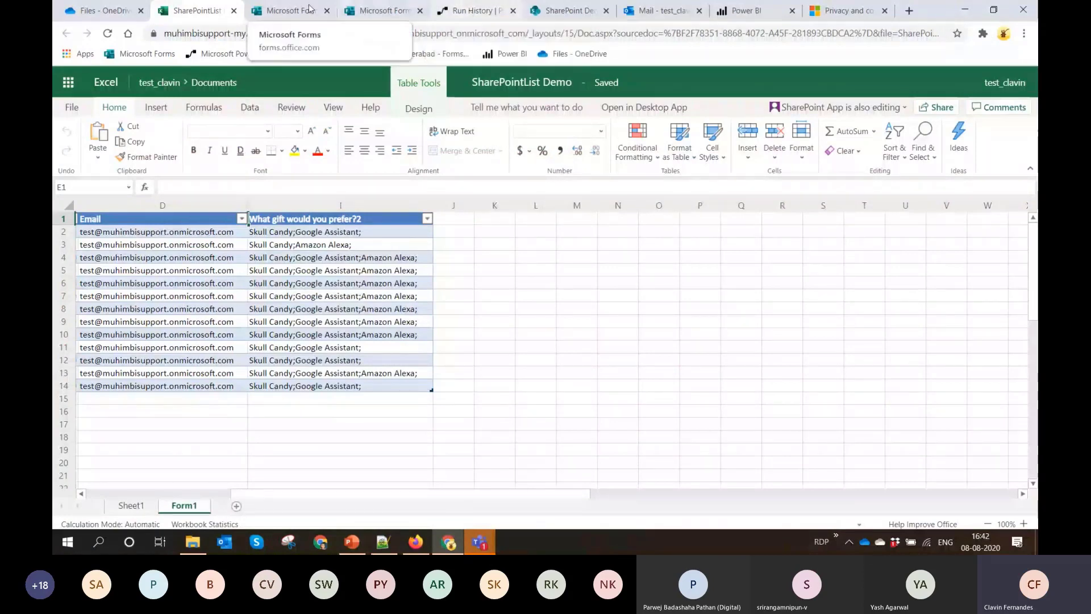
Create a new blank form in Microsoft Forms and title it Feedback
click(270, 17)
click(332, 85)
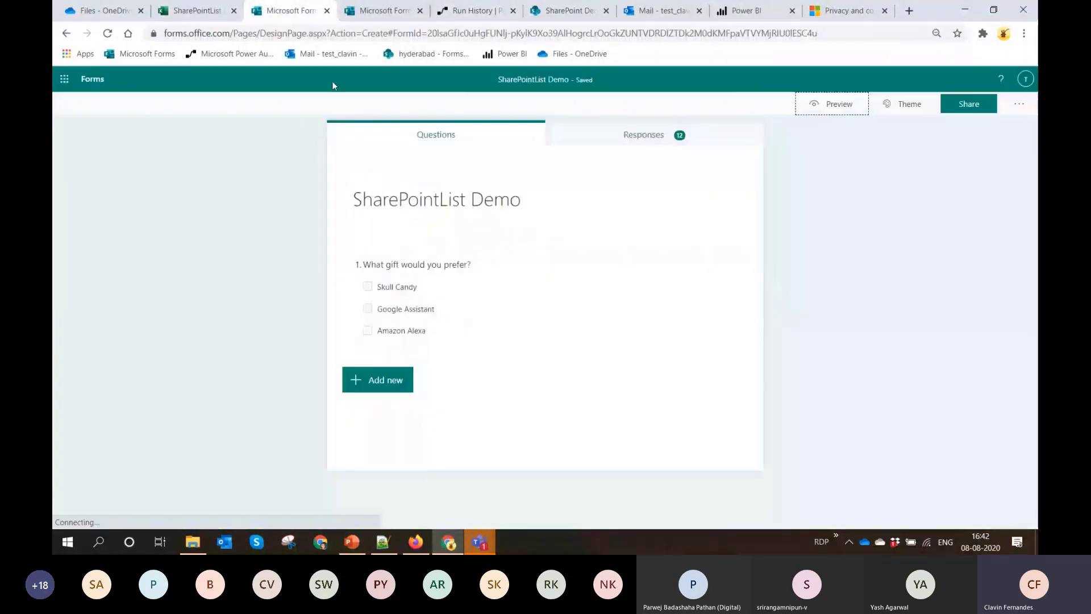
click(92, 81)
click(183, 194)
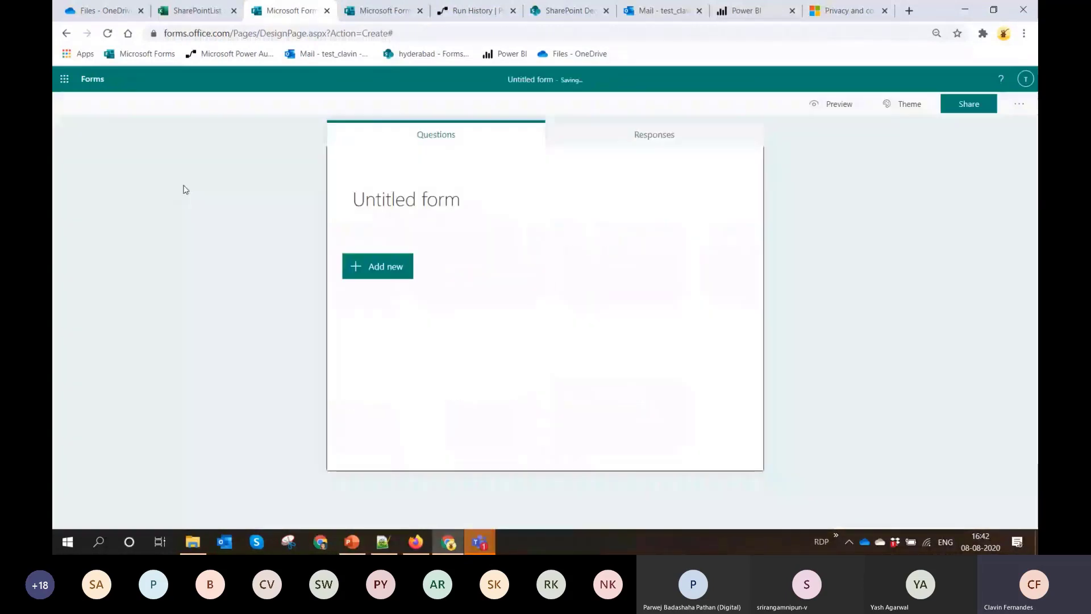
click(383, 213)
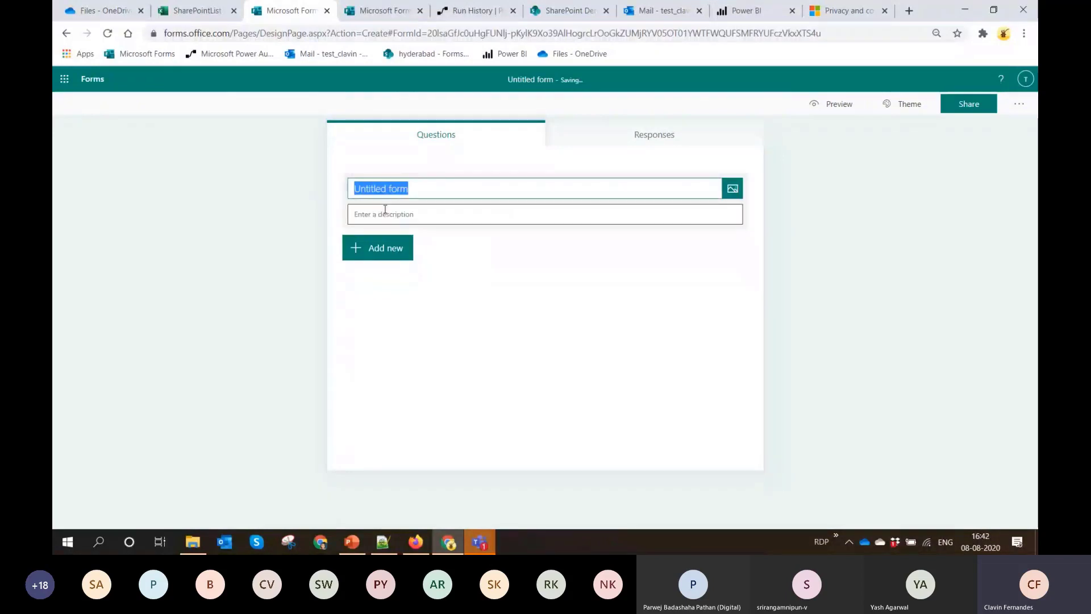
text(Fee)
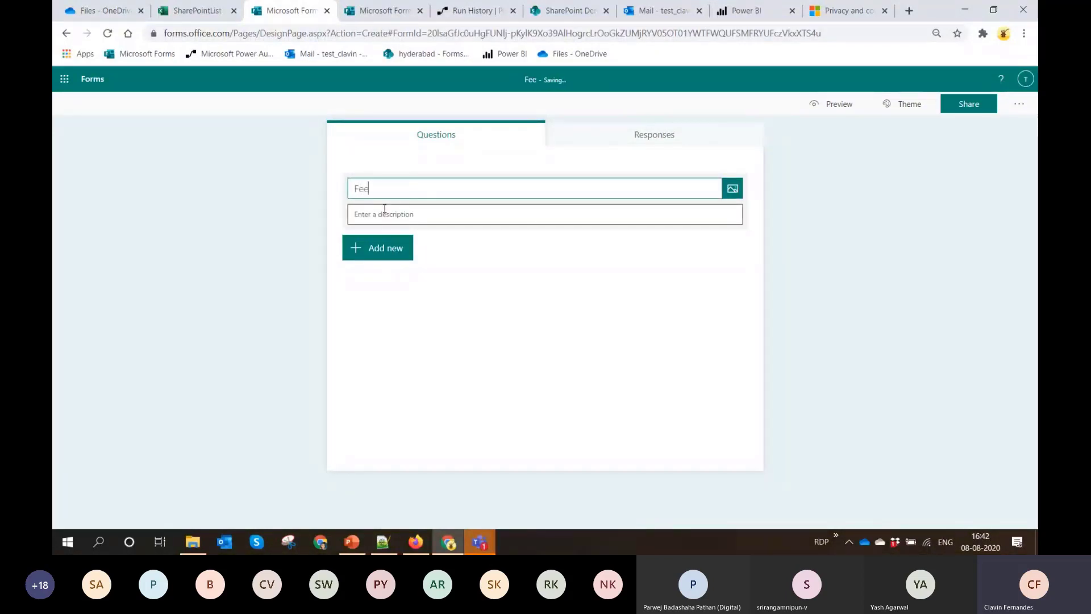
text(dback)
click(516, 281)
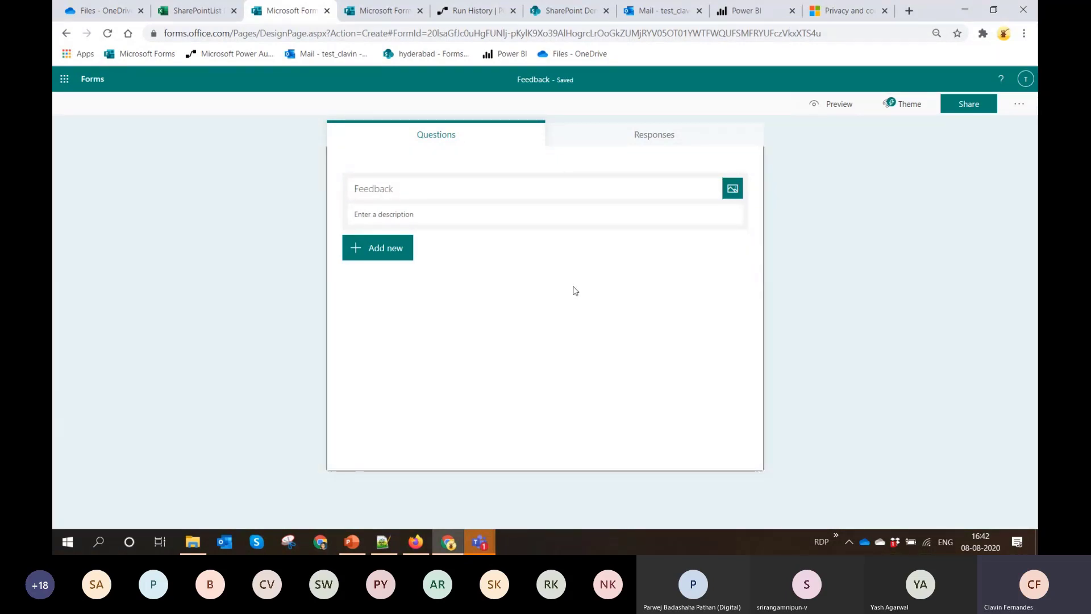
Add a text question reading "Please Provide Feedback" to the form and enable its long answer option
click(389, 249)
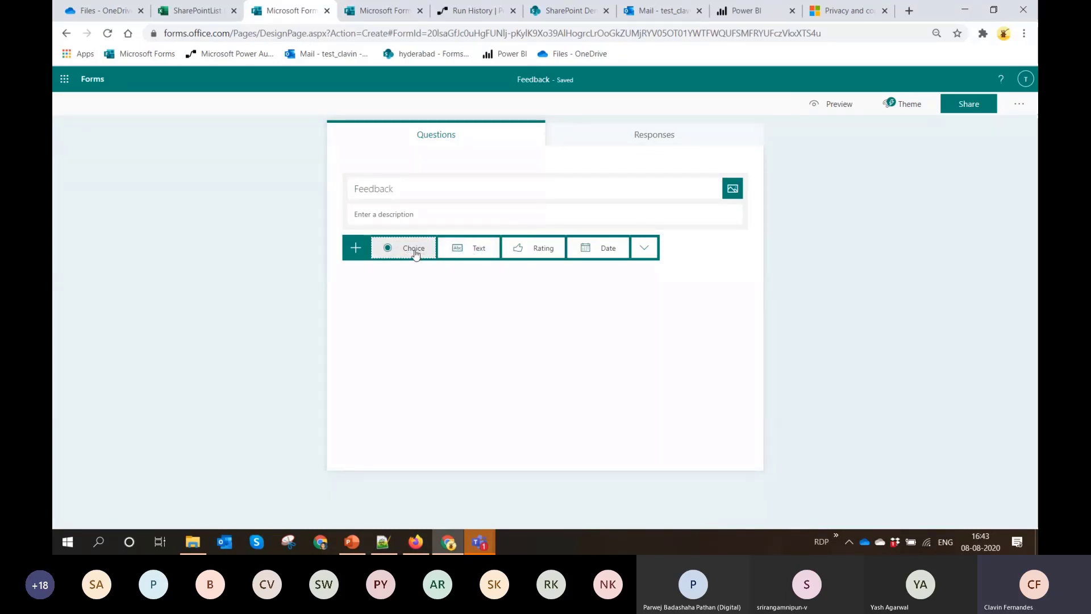
click(470, 253)
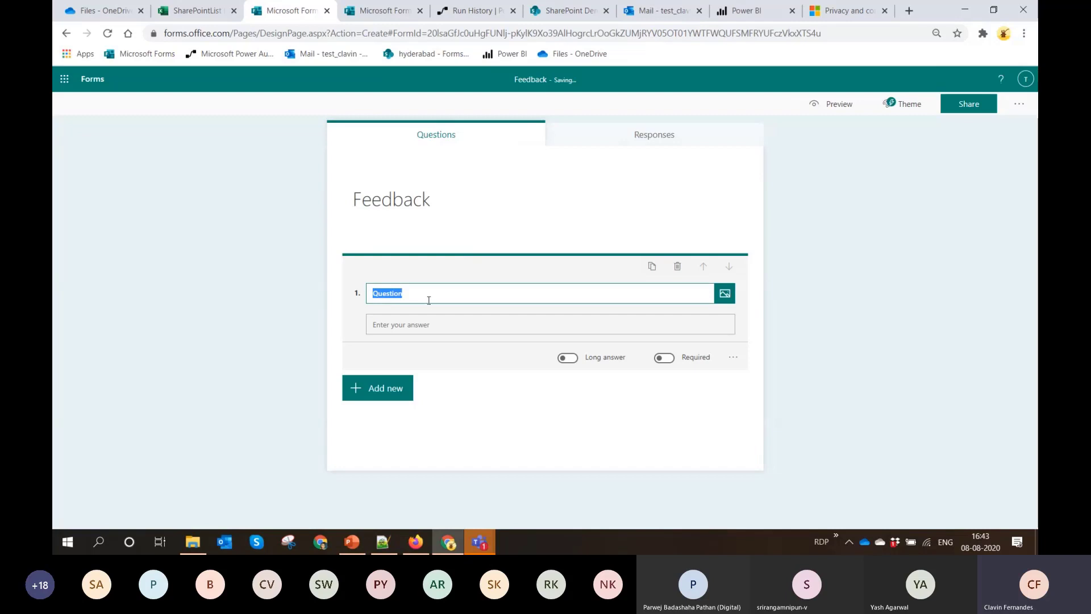
text(Please )
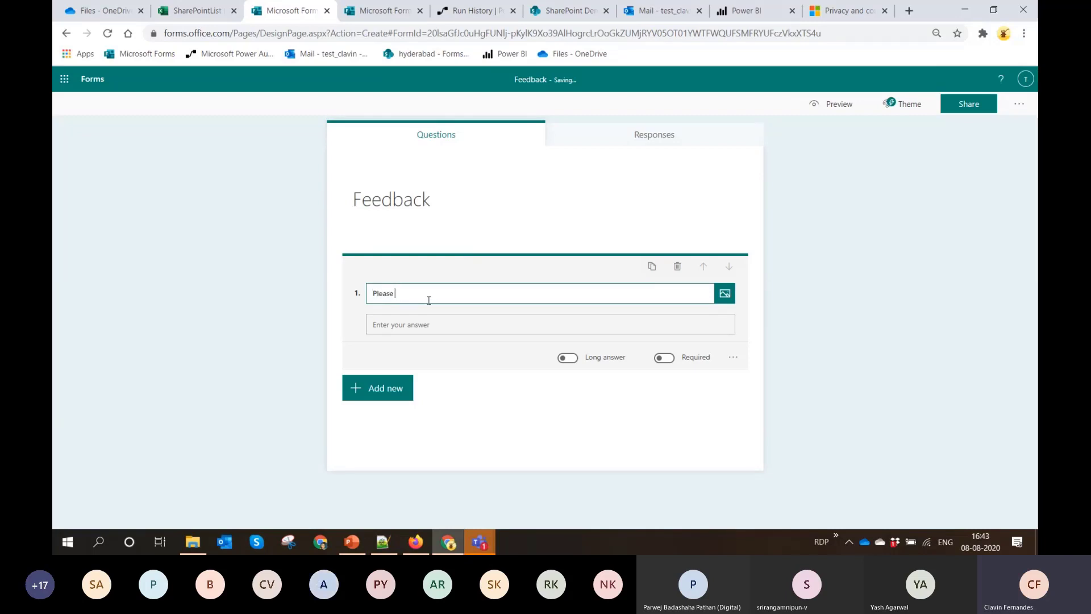
text(Provid)
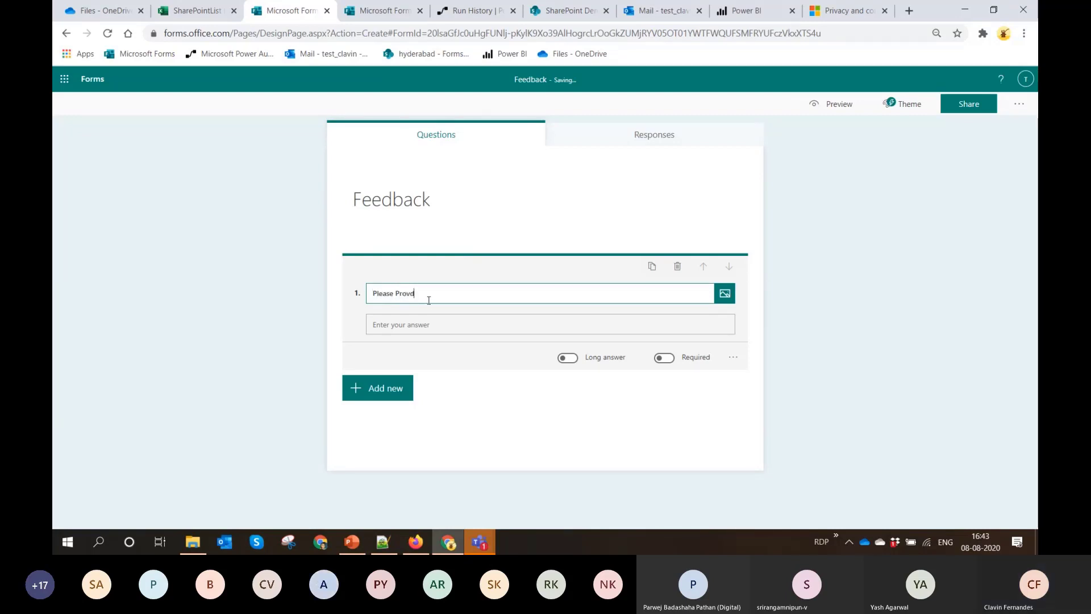
key(BackSpace)
click(511, 432)
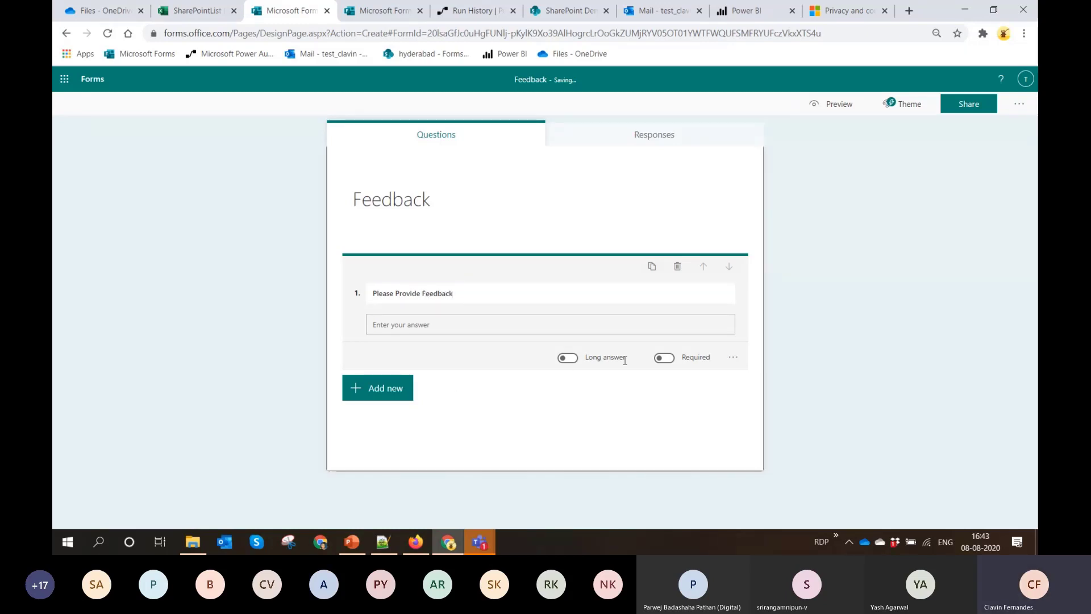
click(568, 358)
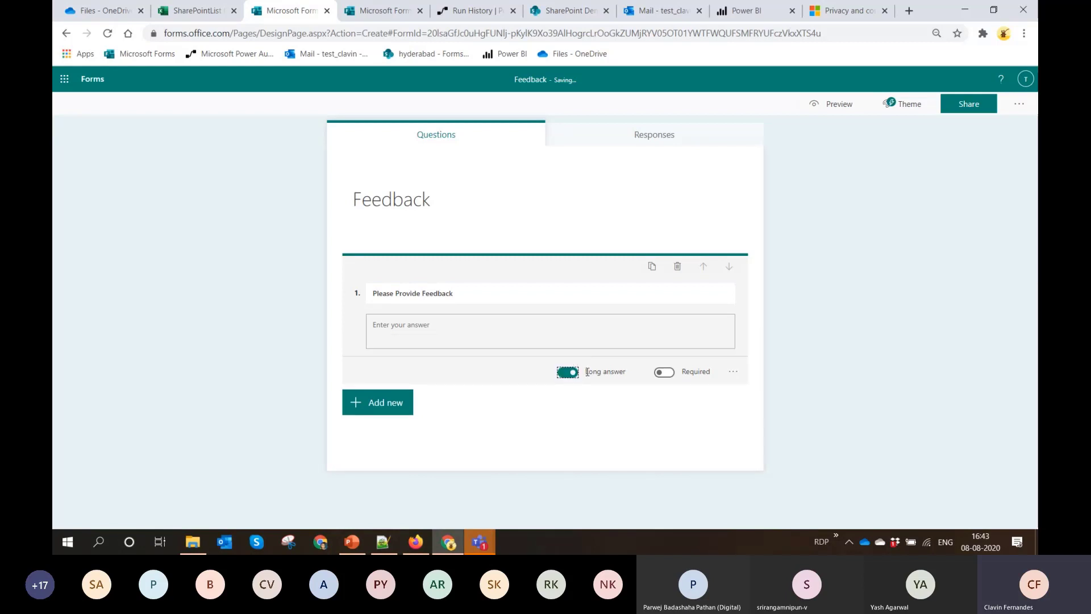
Extend the form's title to "Feedback For Speaking"
click(456, 195)
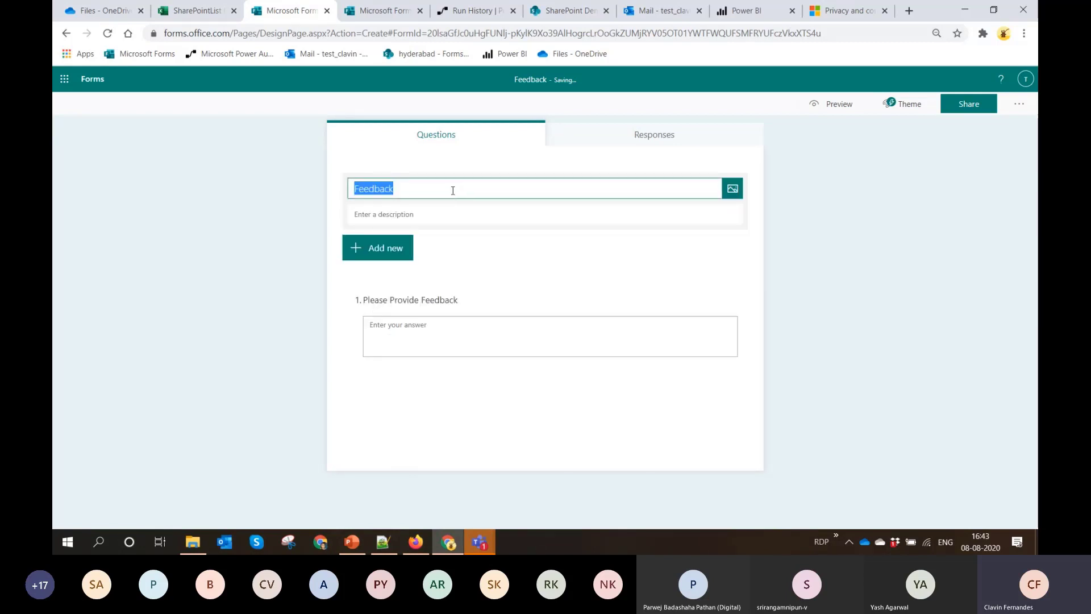
click(453, 191)
text(For)
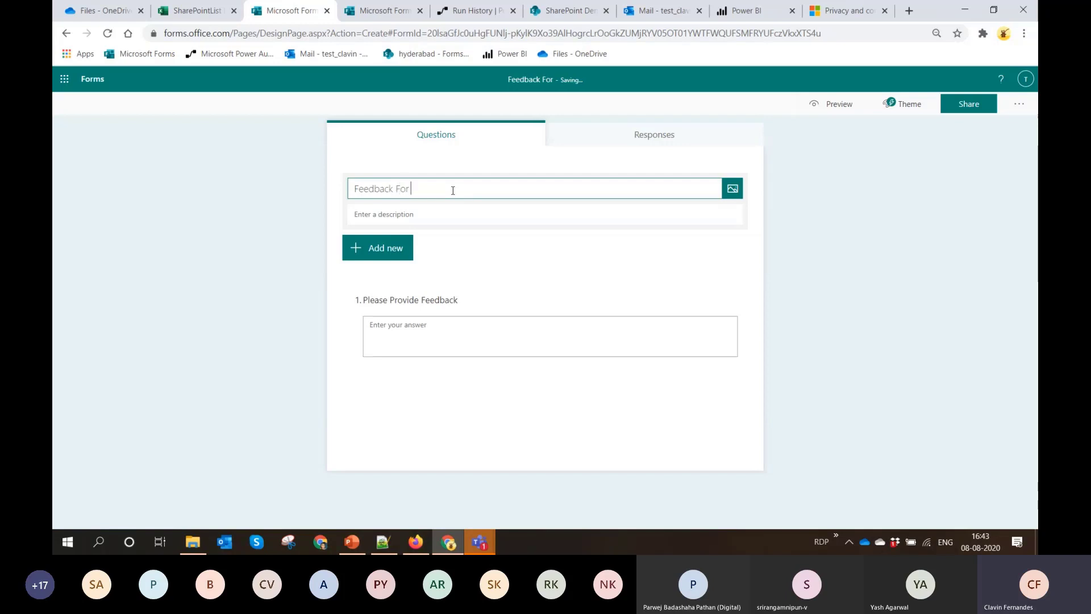
text( Speaking)
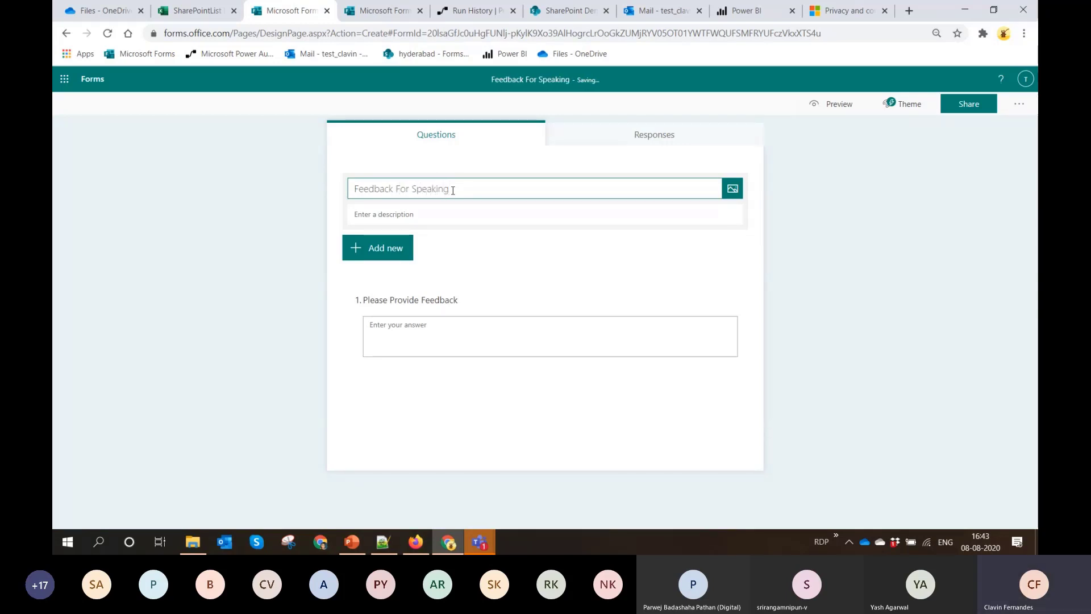
click(519, 435)
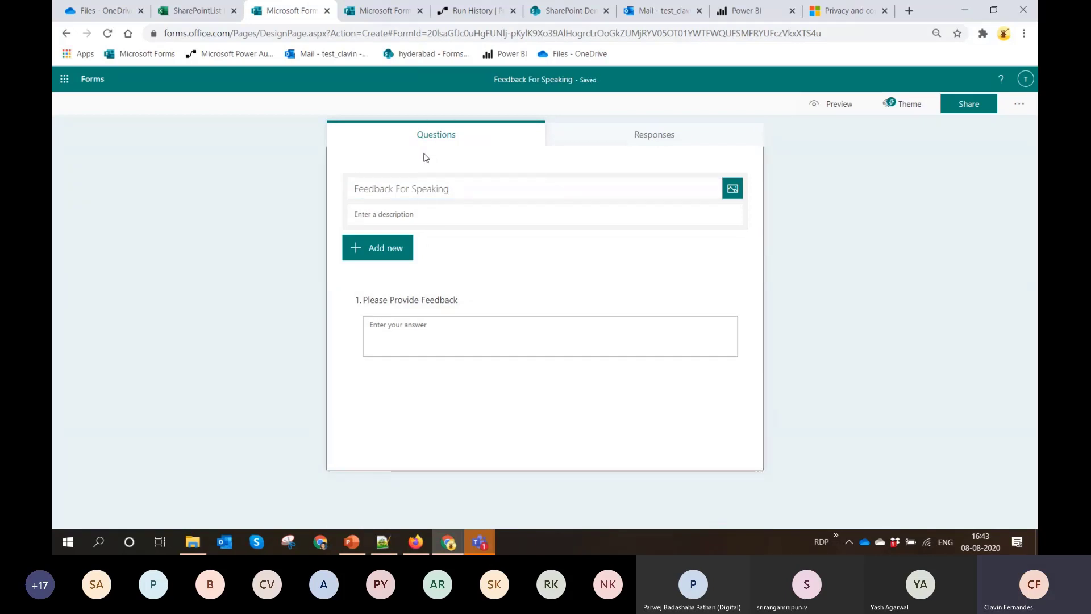
Preview the form, submit the response "Food was good", and return to the form's question editor
click(835, 105)
click(409, 248)
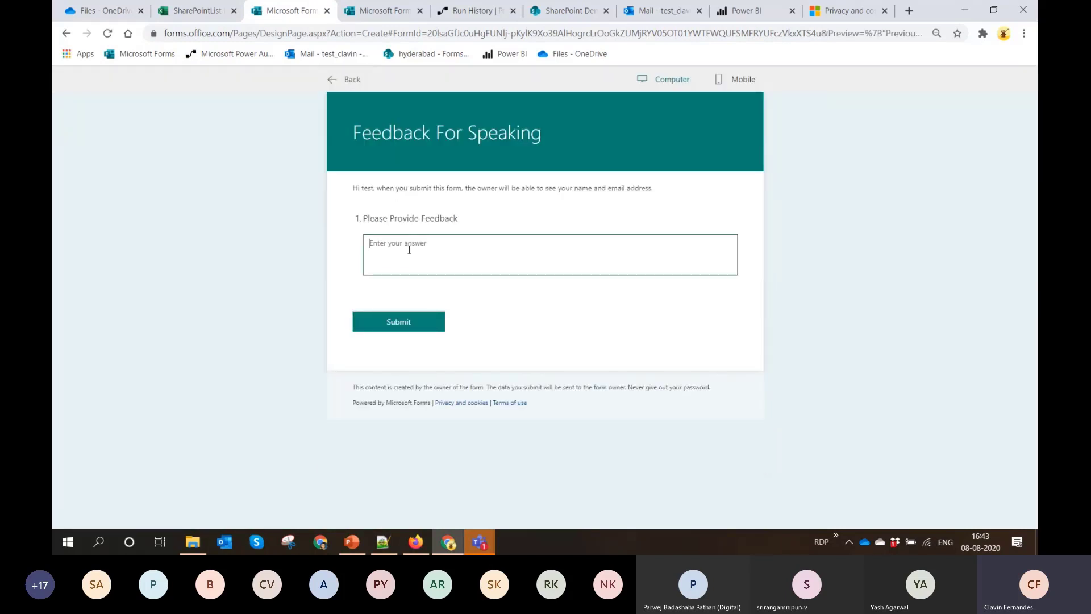
text(Feedb)
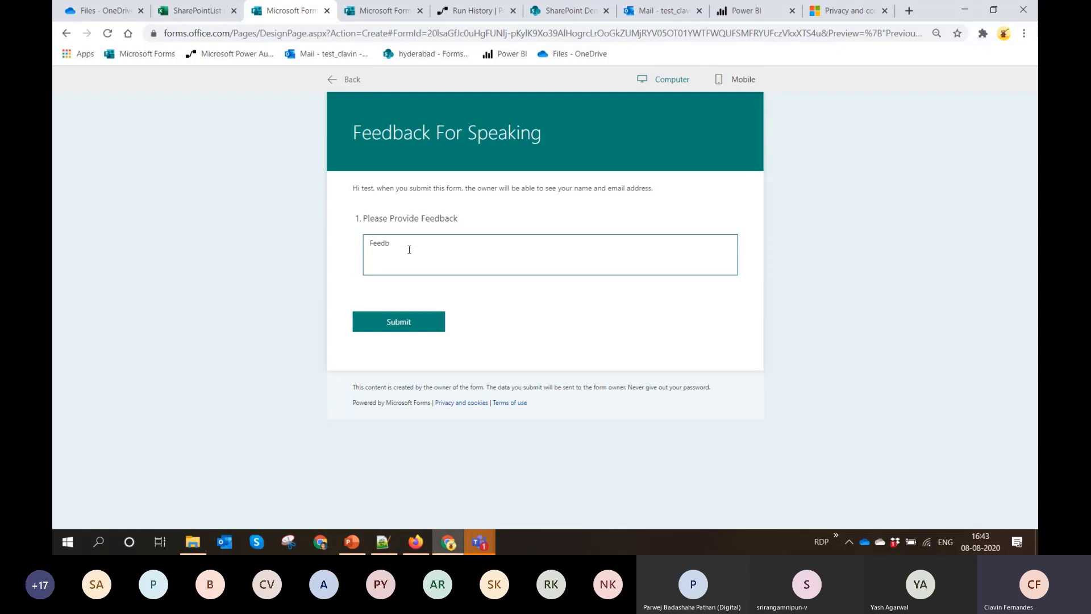
text(odd was good)
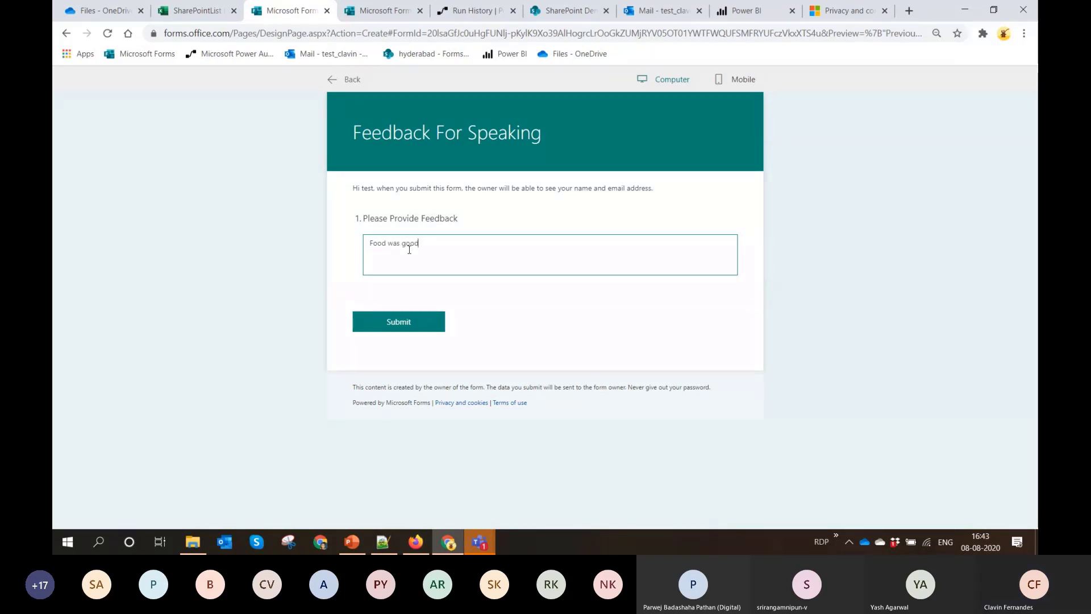
click(418, 322)
click(333, 81)
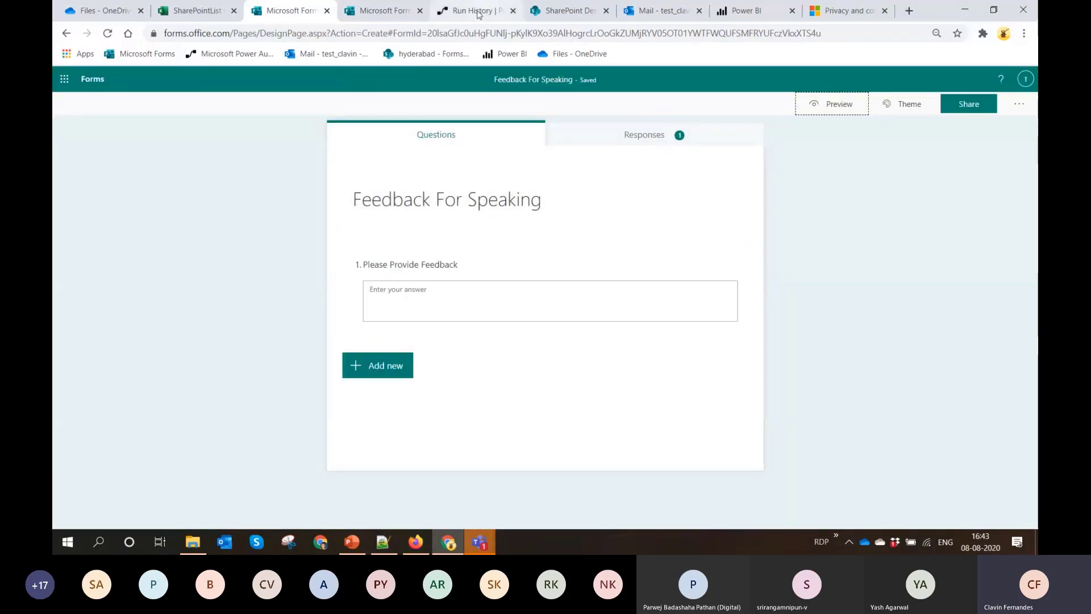
Create an automated flow from blank in Power Automate with the Microsoft Forms trigger When a new response is submitted
click(472, 10)
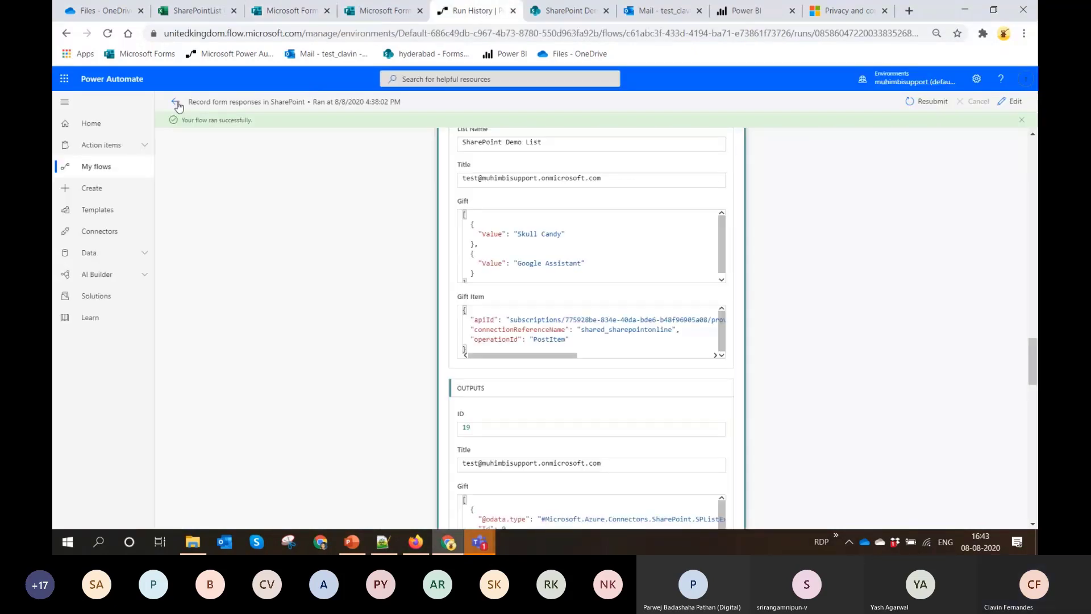
click(177, 103)
click(111, 166)
click(191, 110)
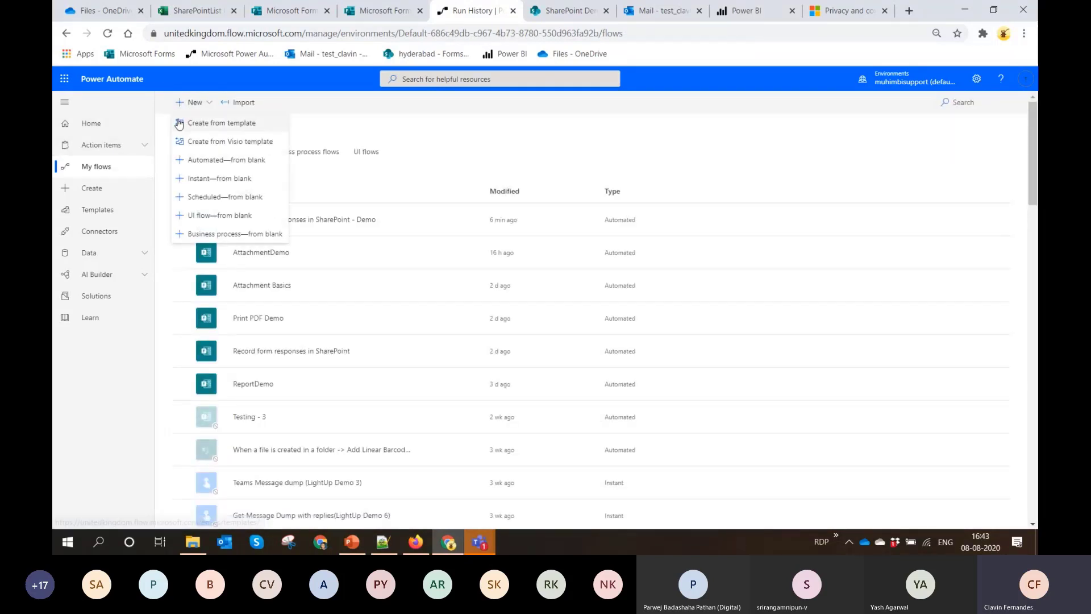
click(206, 163)
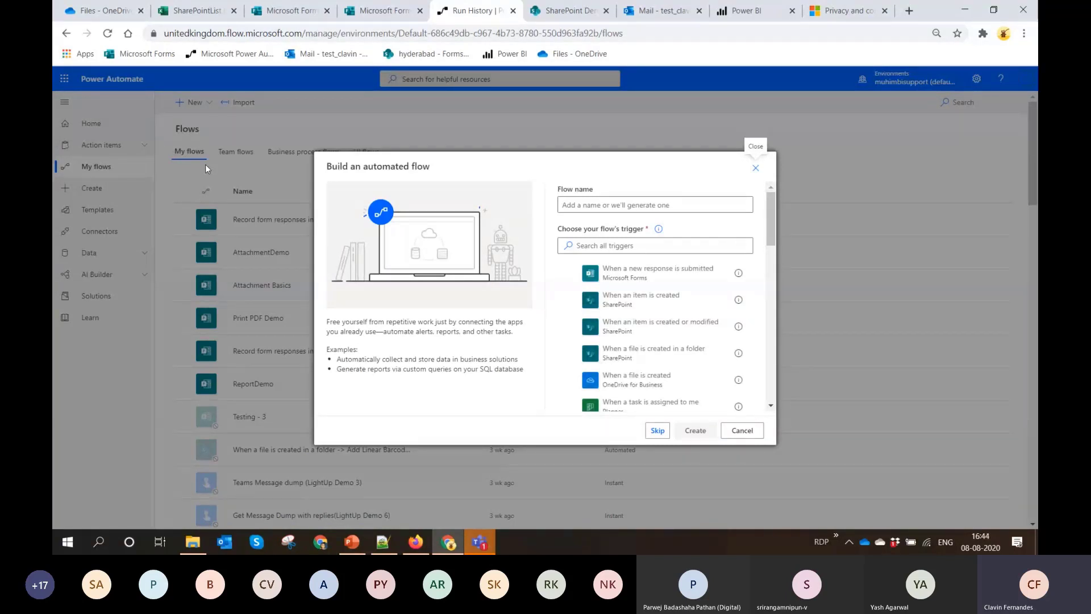
click(641, 275)
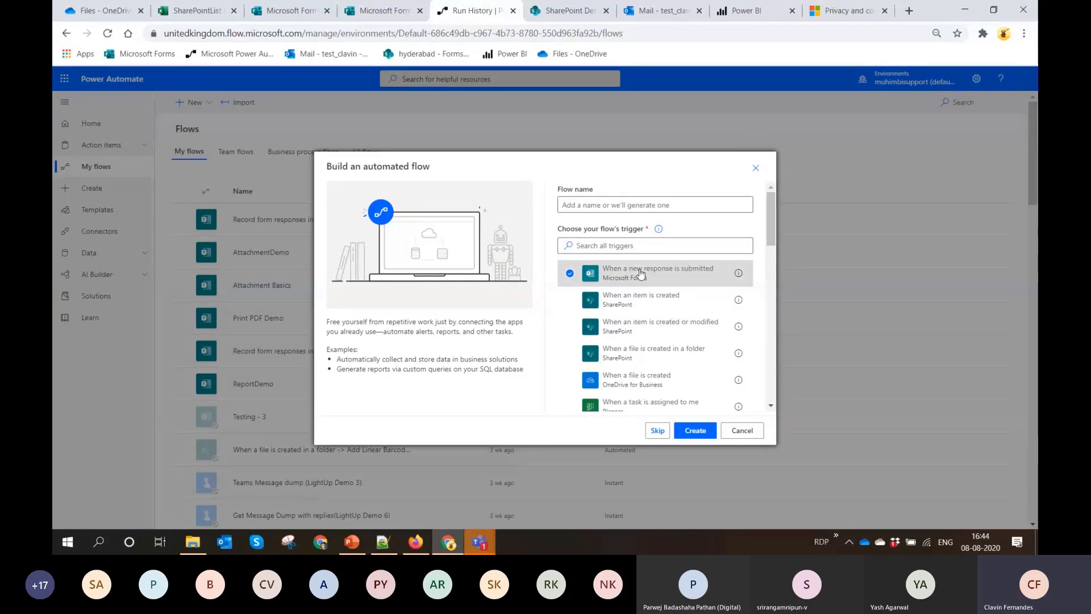
click(685, 430)
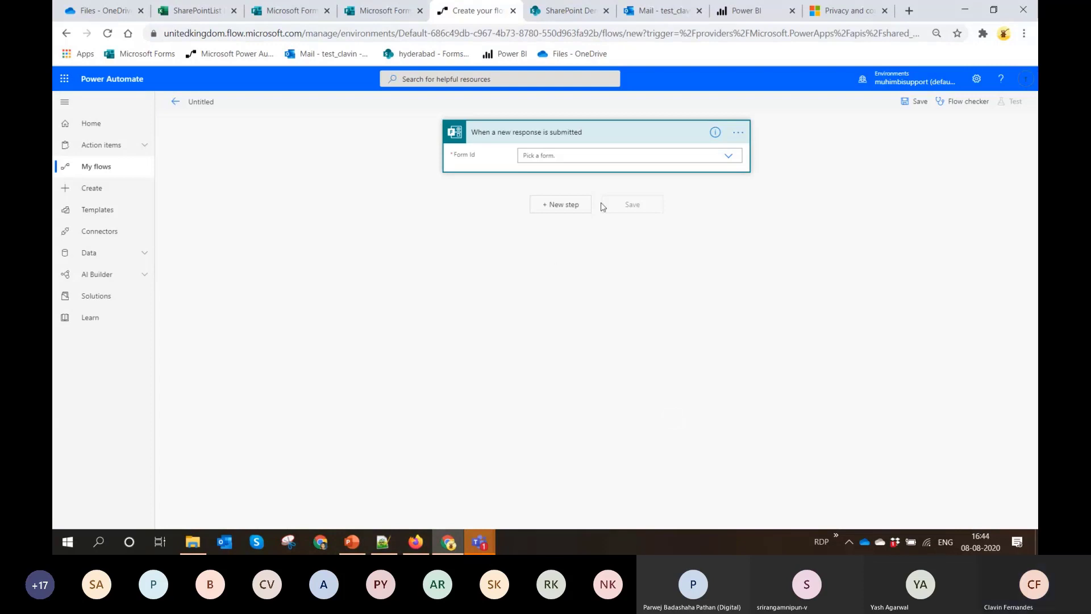
Set the trigger's Form Id to Feedback For Speaking and check that choice against the form in Microsoft Forms
click(728, 156)
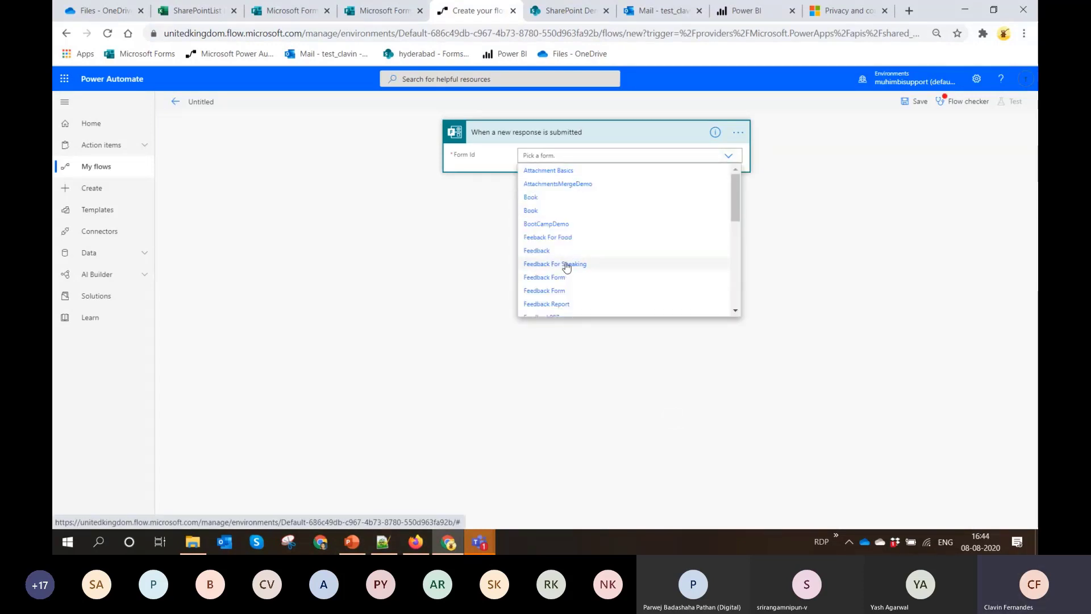
click(539, 264)
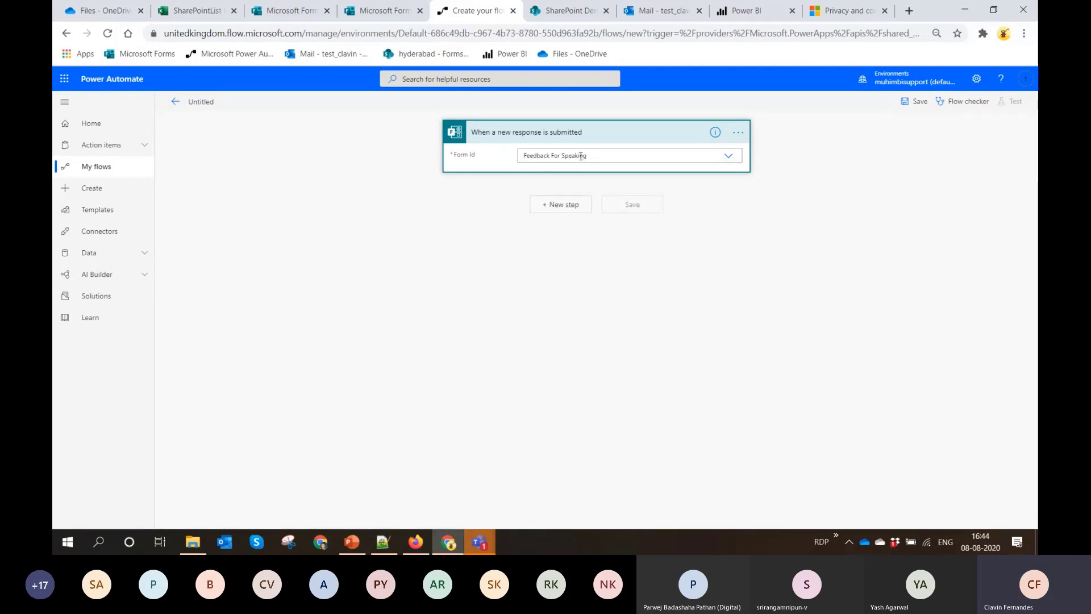
click(299, 13)
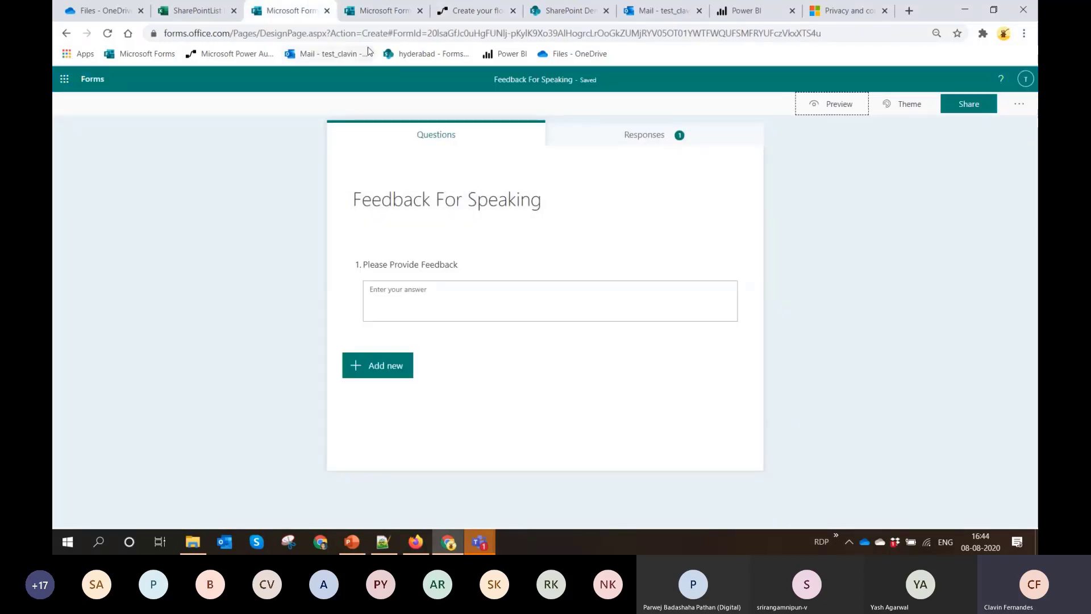
click(461, 18)
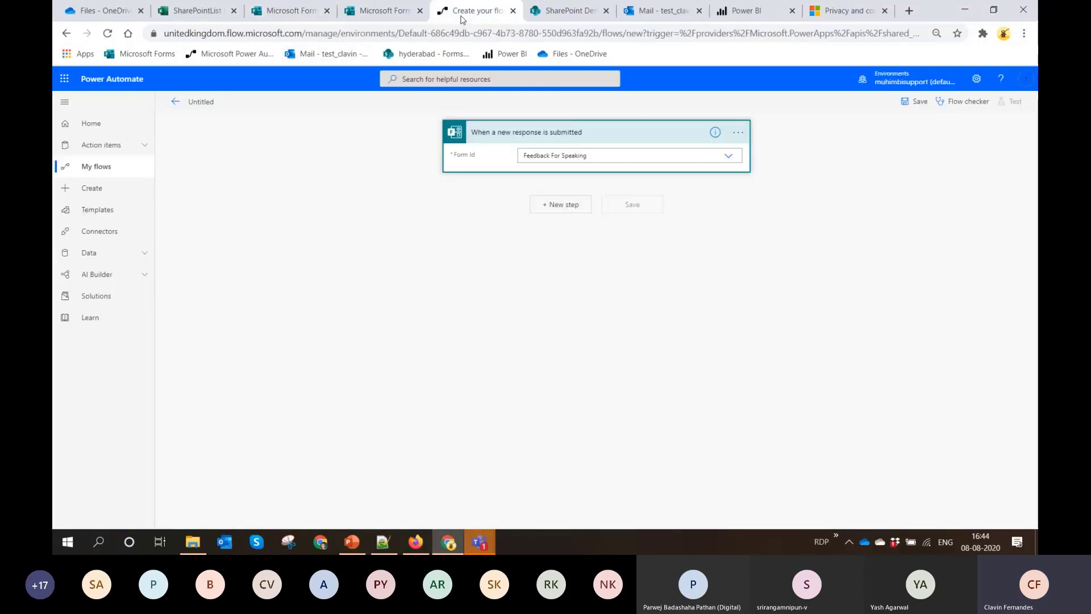
Add the Microsoft Forms action Get response details after the trigger
click(572, 205)
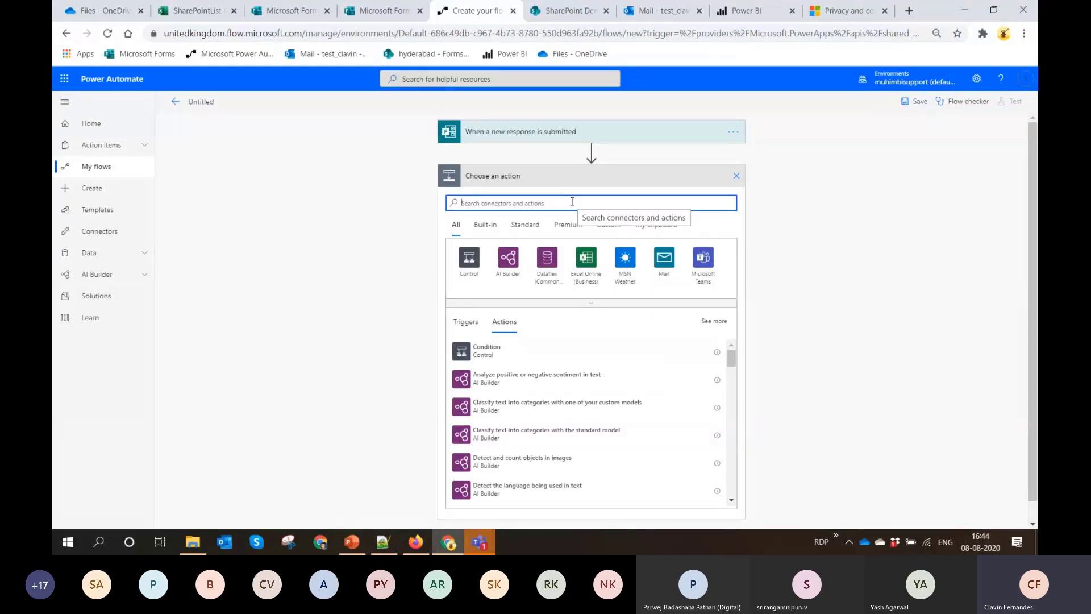
text(Forms)
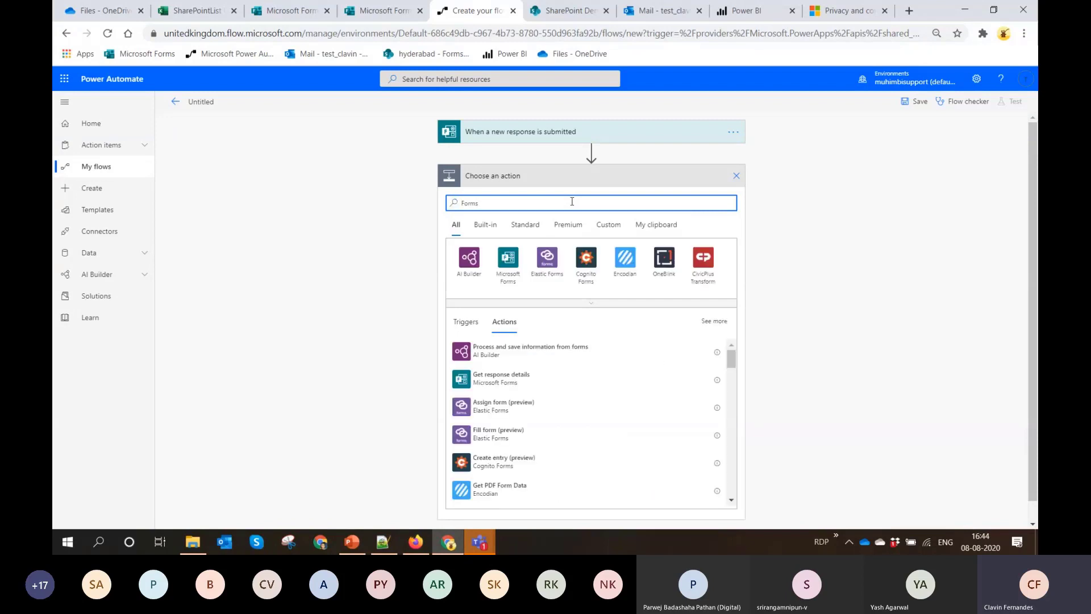
click(502, 281)
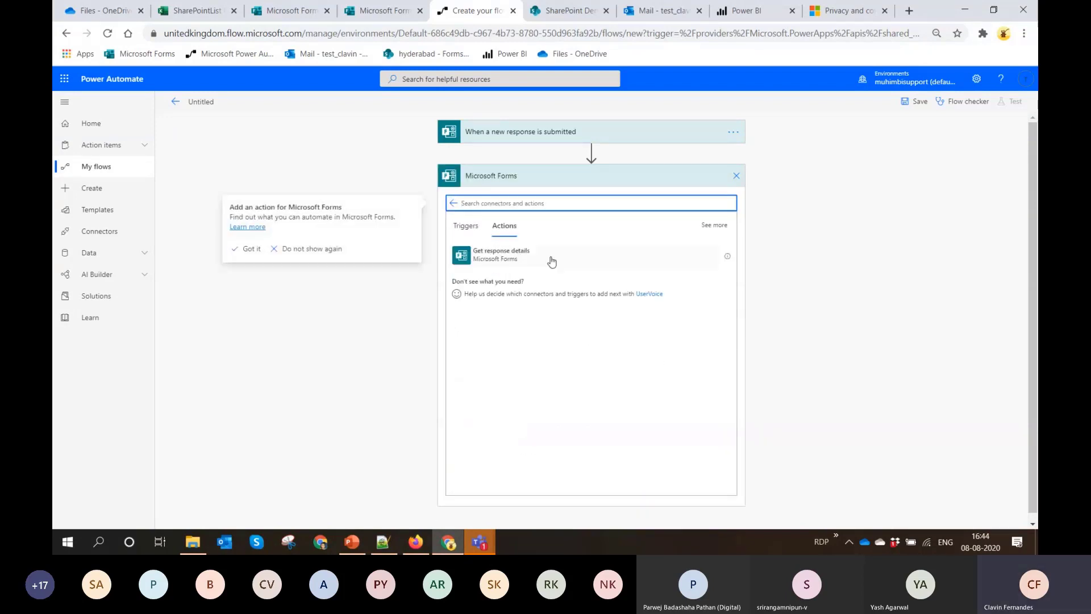
click(466, 226)
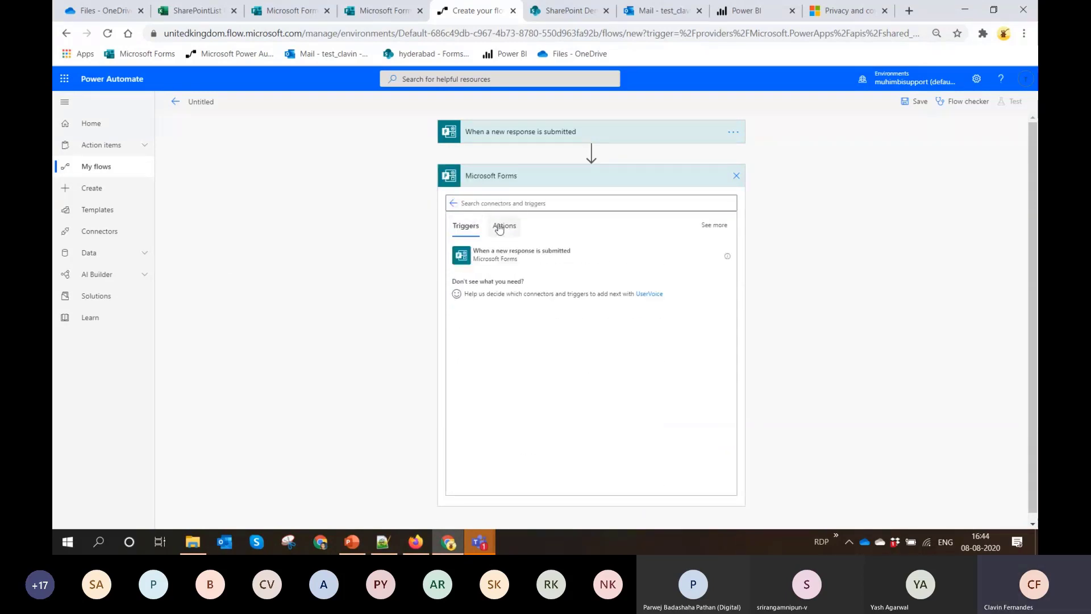
click(502, 226)
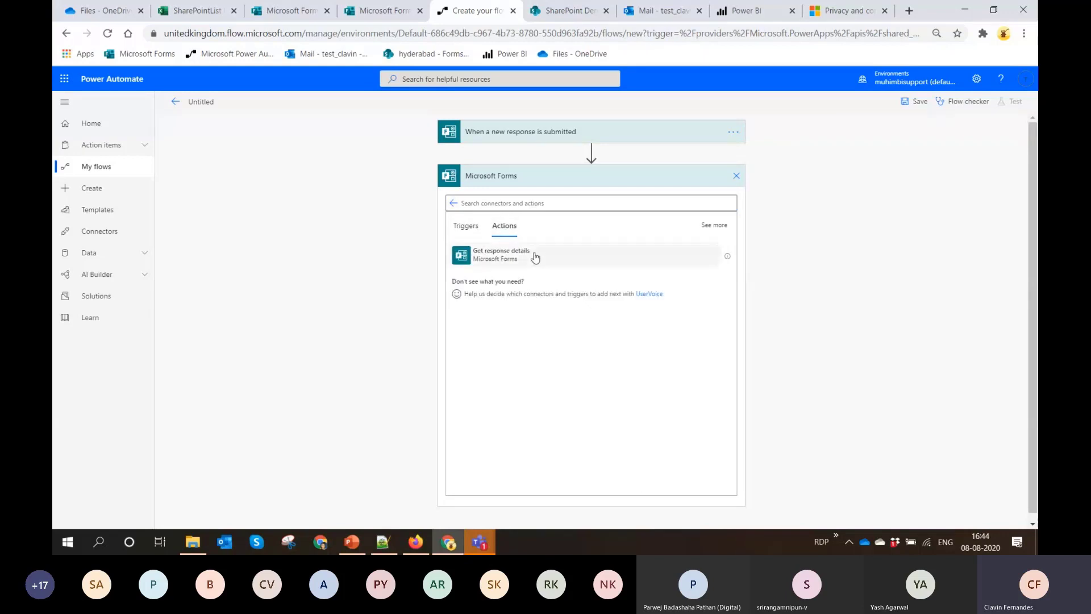
click(535, 258)
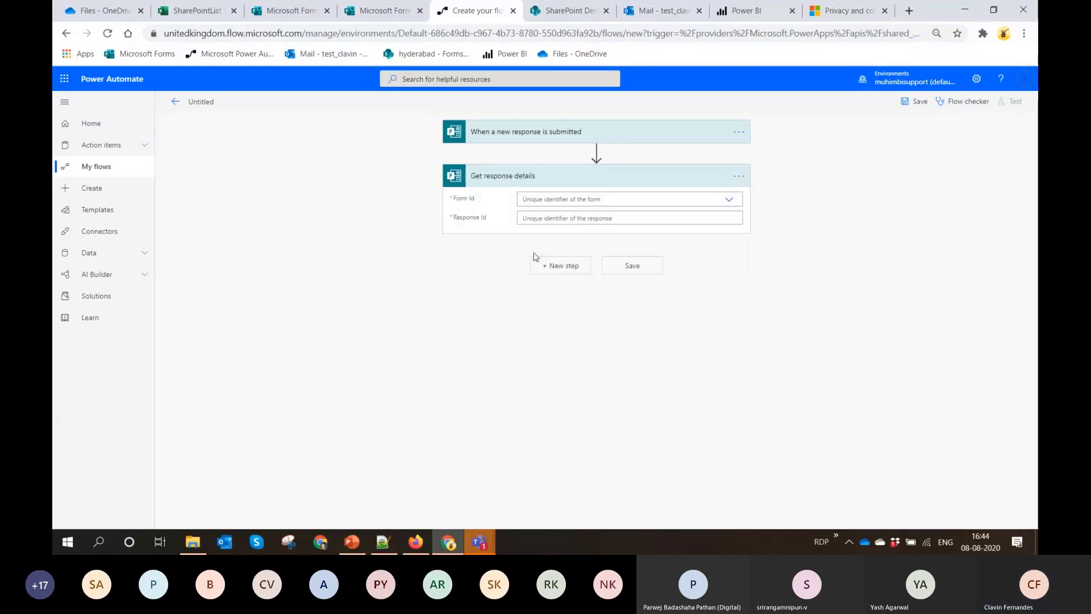
Set the Get response details Form Id to Feedback For Speaking and its Response Id to the trigger's Response Id
click(729, 201)
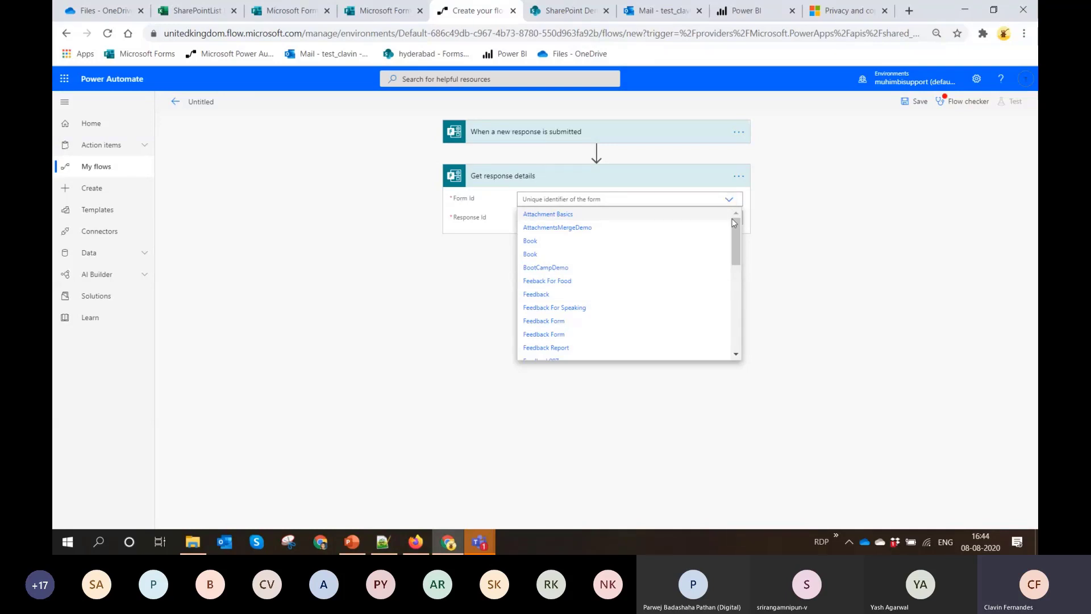
click(586, 308)
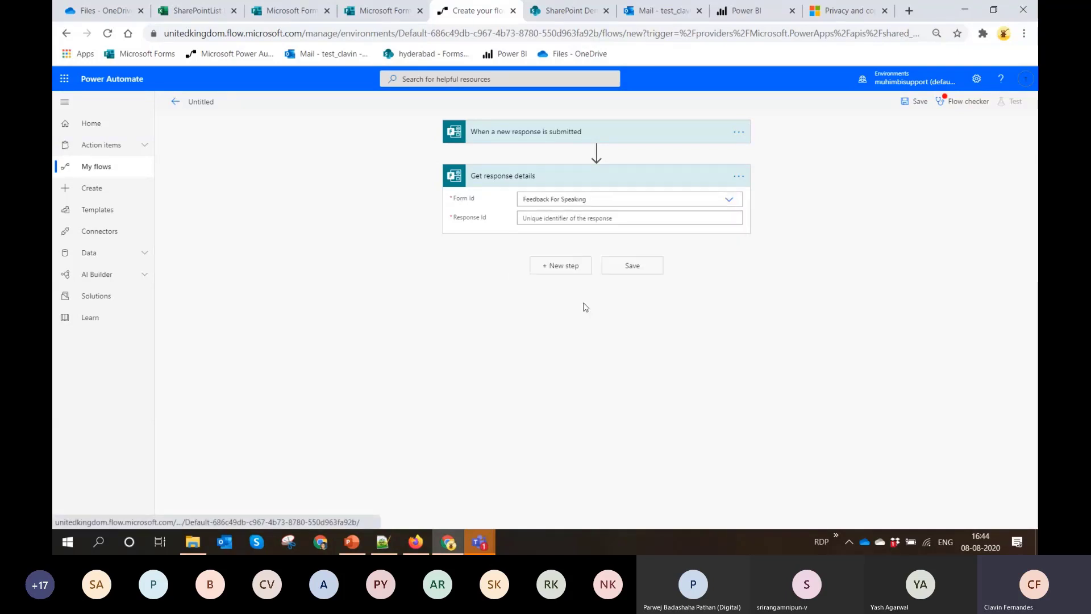
click(567, 220)
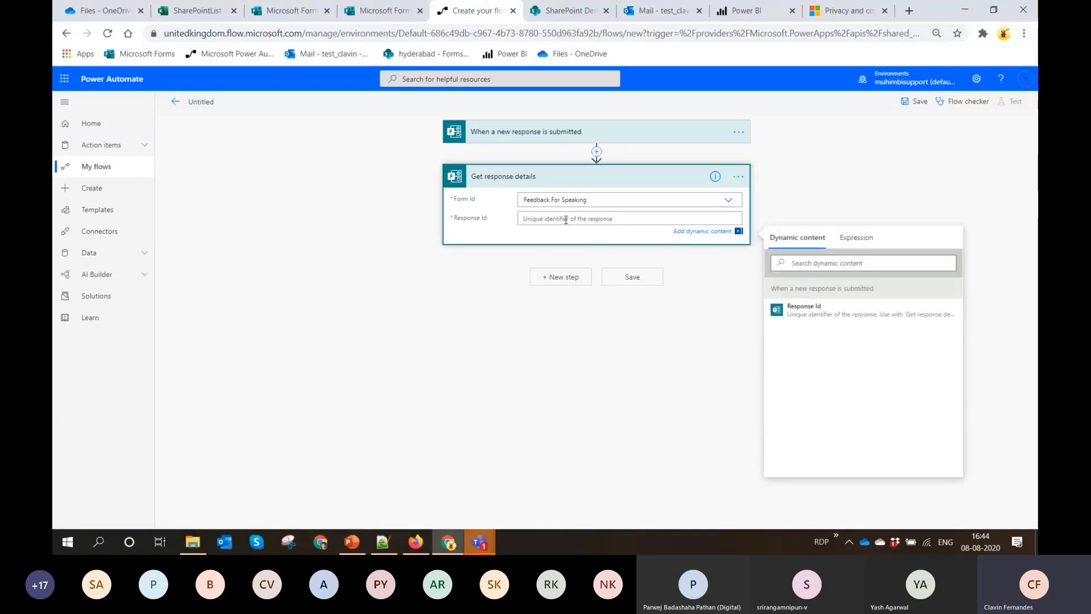
click(812, 312)
Add a Data Operation Compose action after Get response details
click(557, 279)
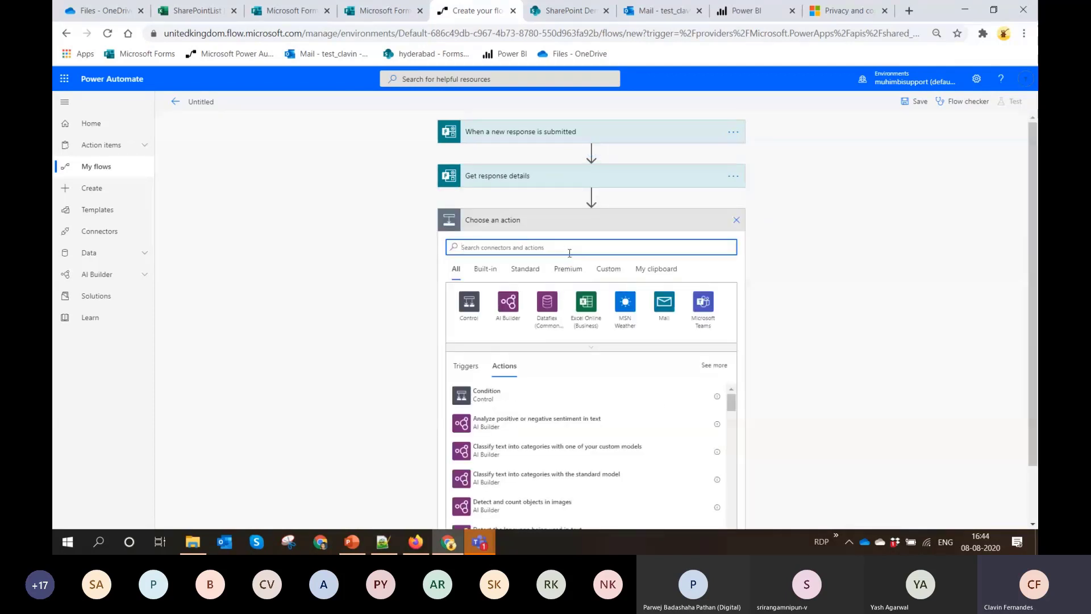
text(Compose)
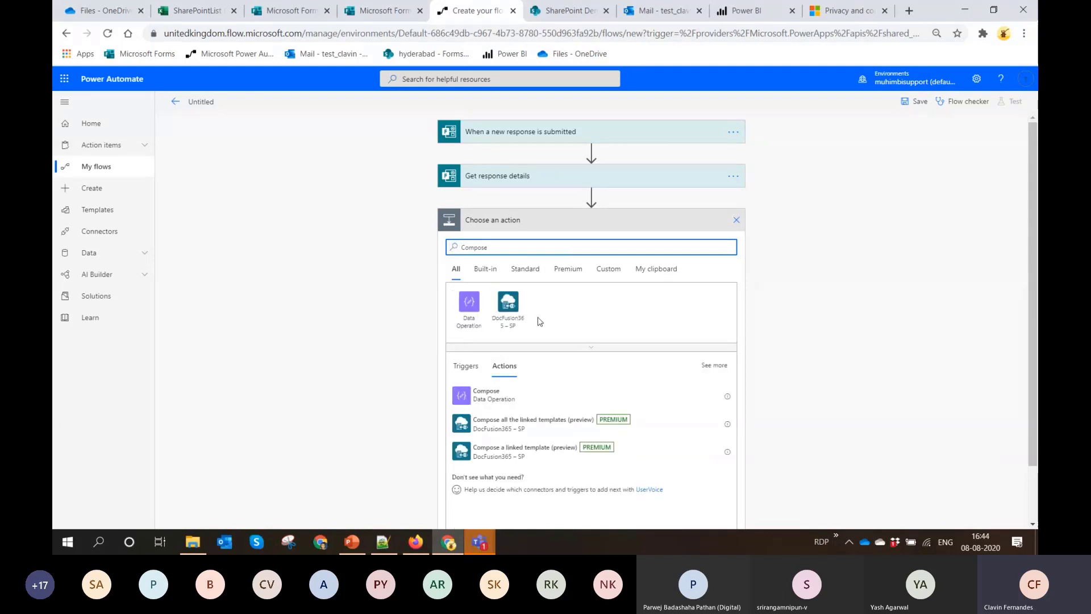
click(507, 398)
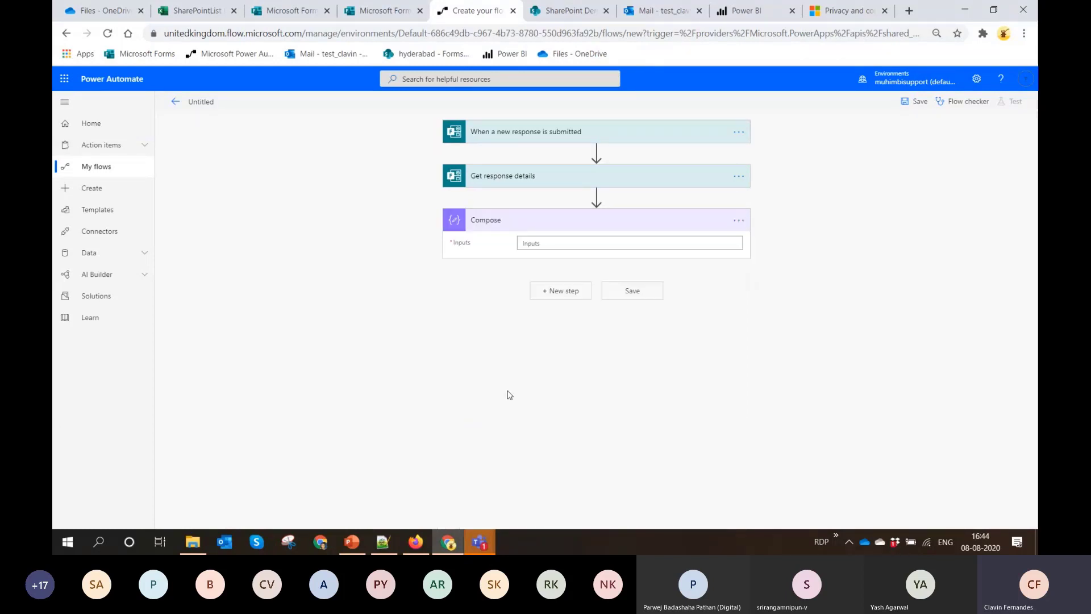
Copy the whole "Help us Improve" HTML template from the new 1 document in Notepad++ into the Compose action's Inputs
click(389, 540)
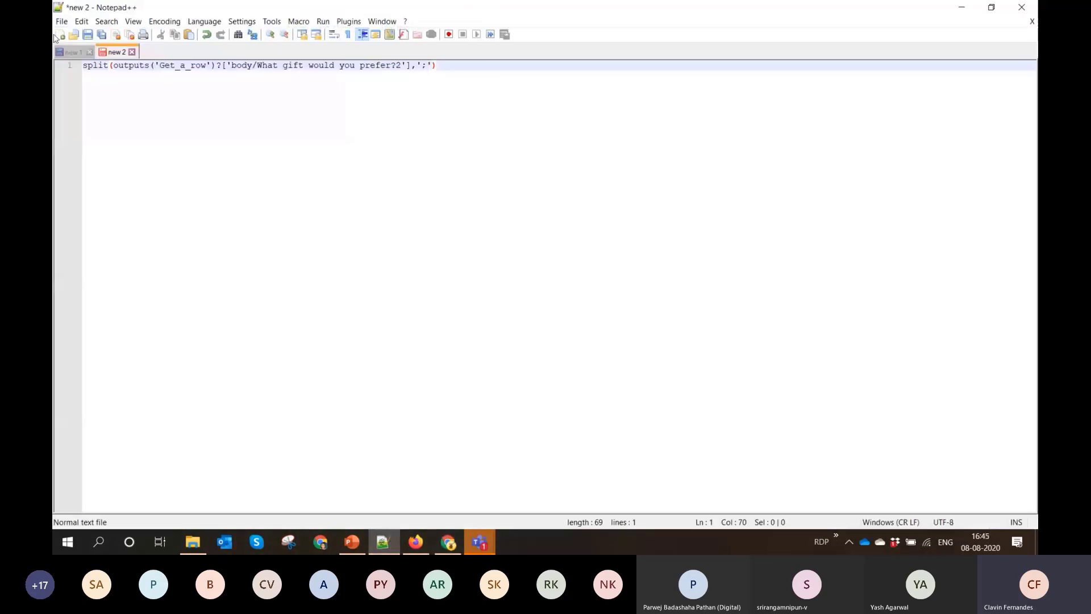
click(70, 52)
key(ctrl+a)
key(ctrl+c)
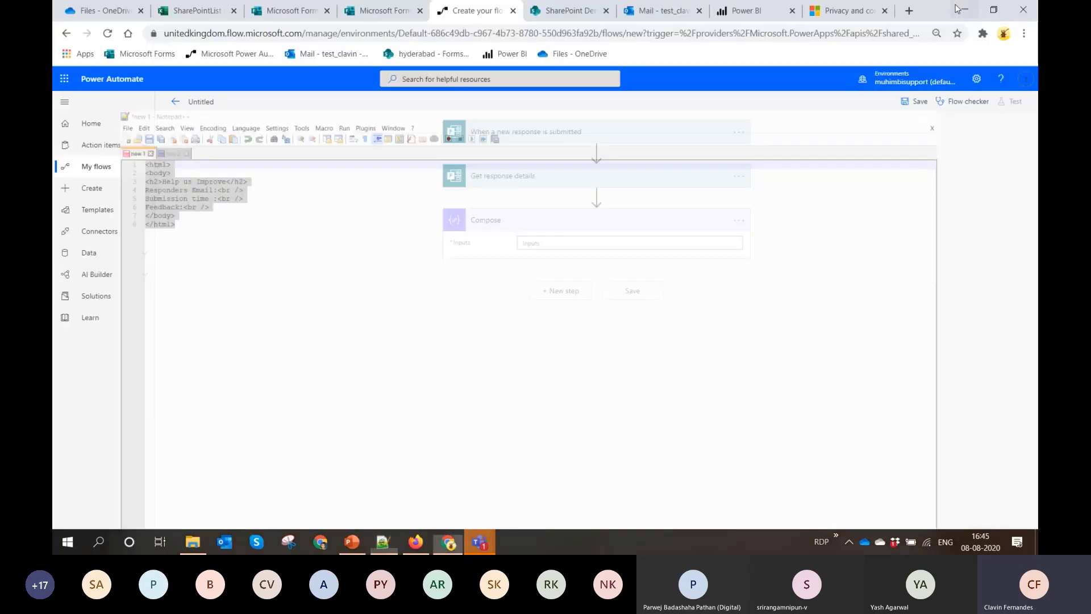
click(961, 6)
click(663, 240)
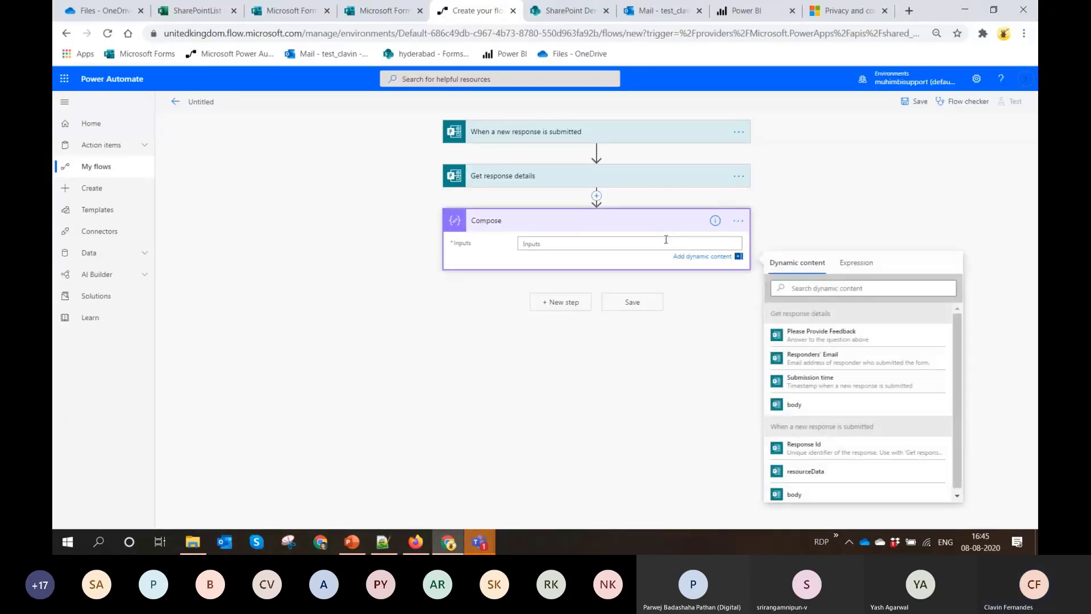
key(ctrl+v)
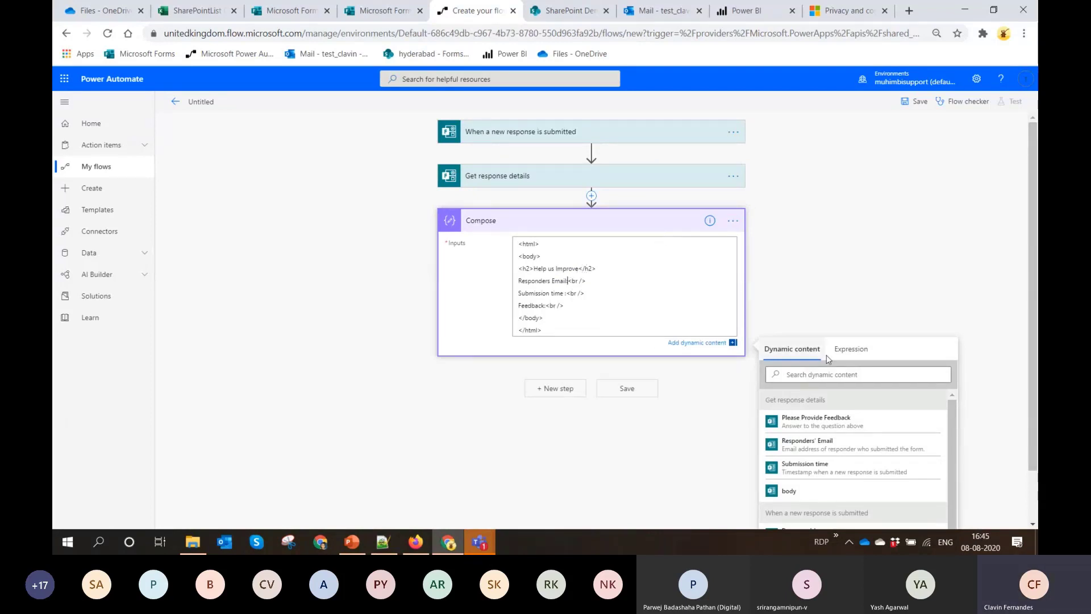
Insert the Responders' Email, Submission time and Please Provide Feedback dynamic values after their matching labels in the Compose HTML
click(833, 447)
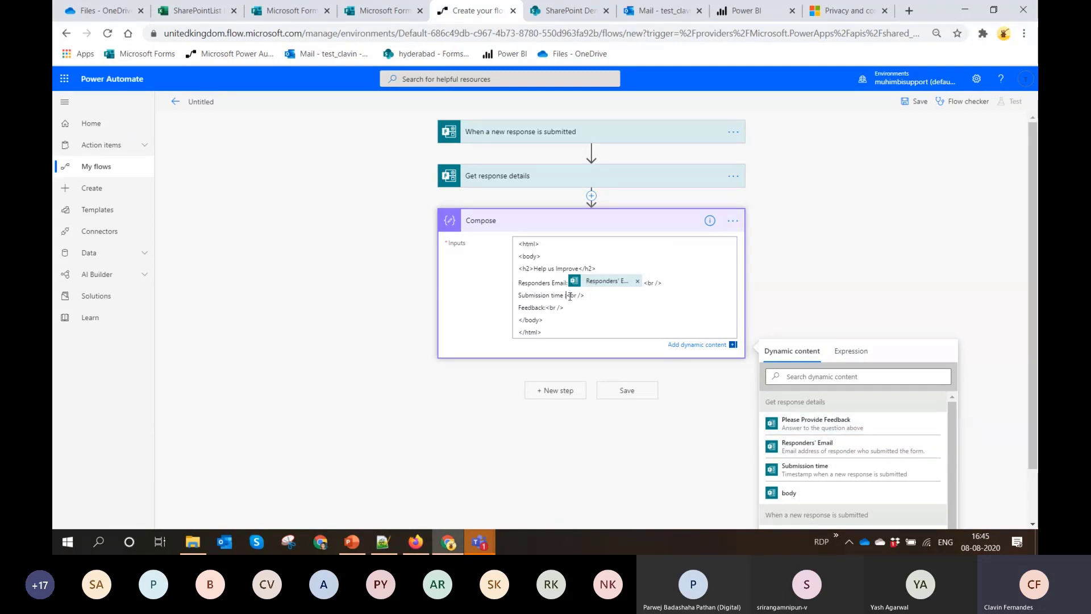
click(853, 472)
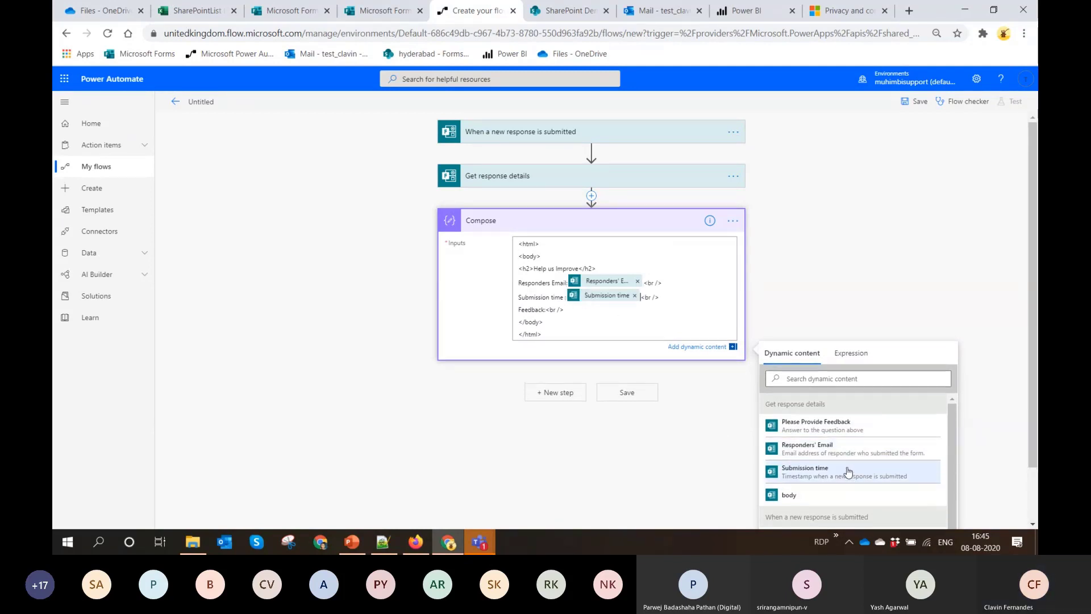
click(547, 310)
scroll(824, 276, down, 1)
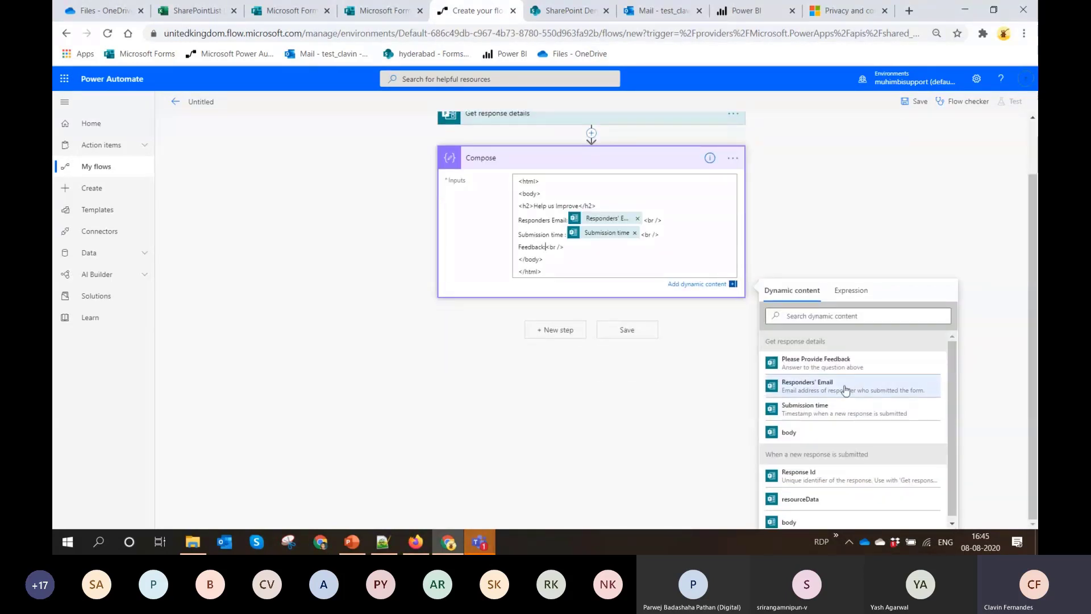
click(814, 364)
Add the Muhimbi PDF action Convert HTML to PDF after Compose, with the Compose output as its source HTML
click(563, 330)
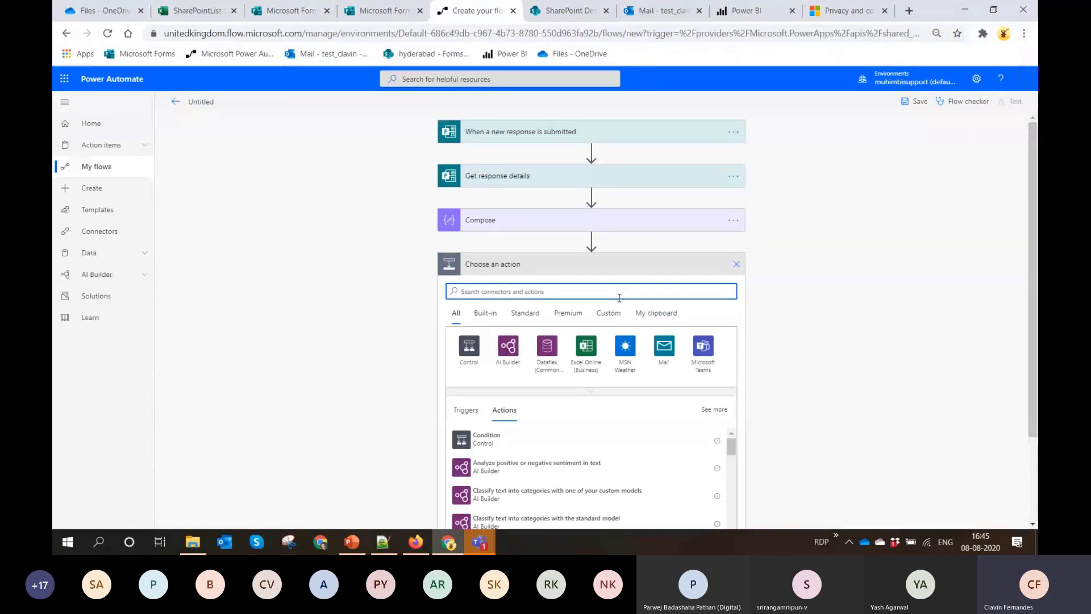
text(Convert)
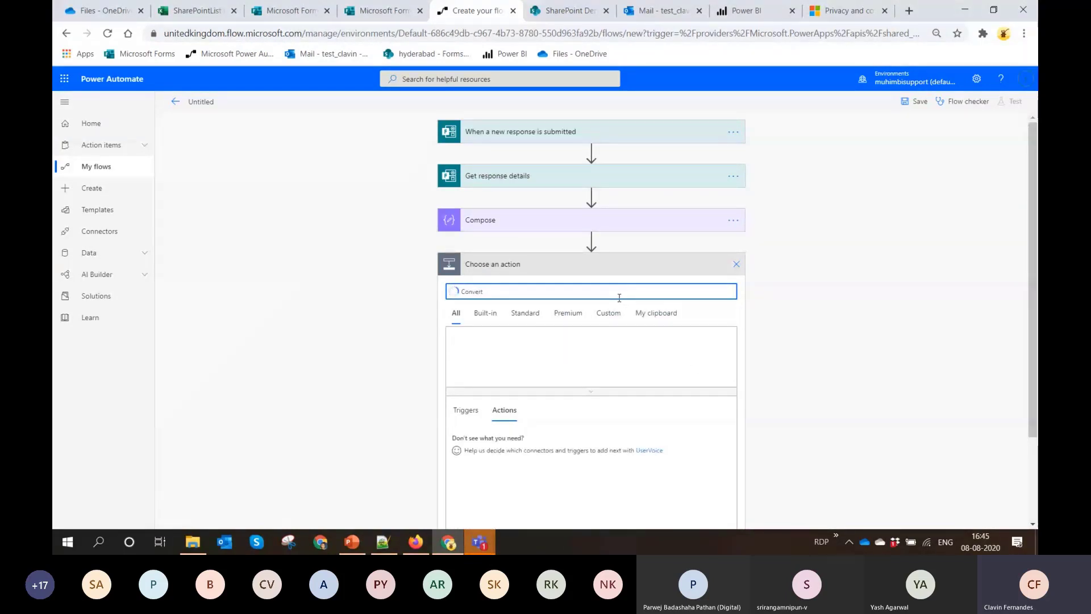
key(BackSpace)
key(BackSpace)
key(BackSpace)
key(BackSpace)
key(BackSpace)
key(BackSpace)
key(BackSpace)
text(Muhimbi)
click(471, 348)
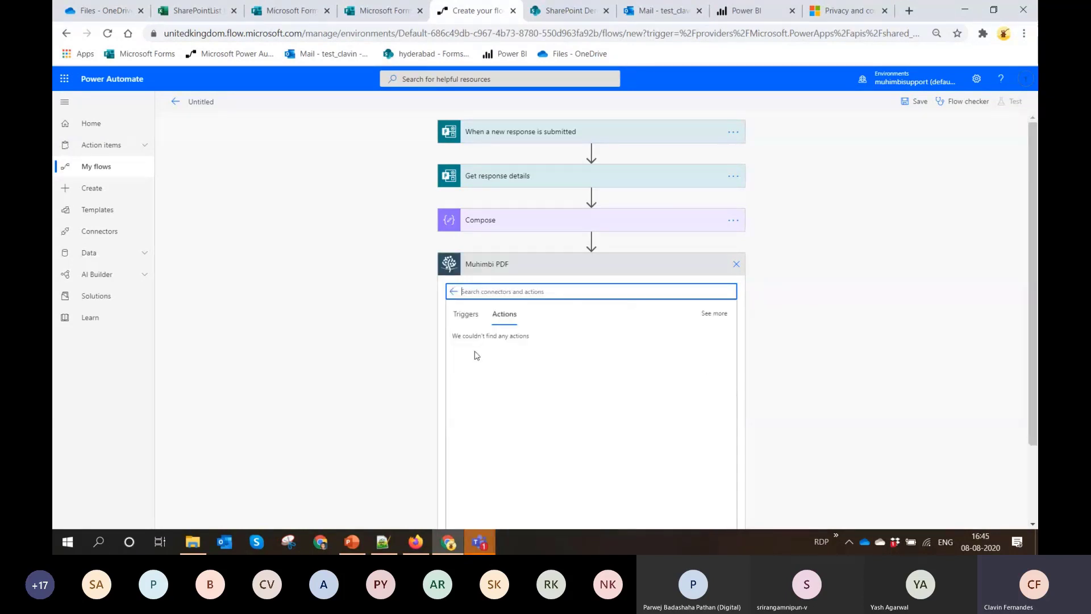
scroll(511, 365, down, 3)
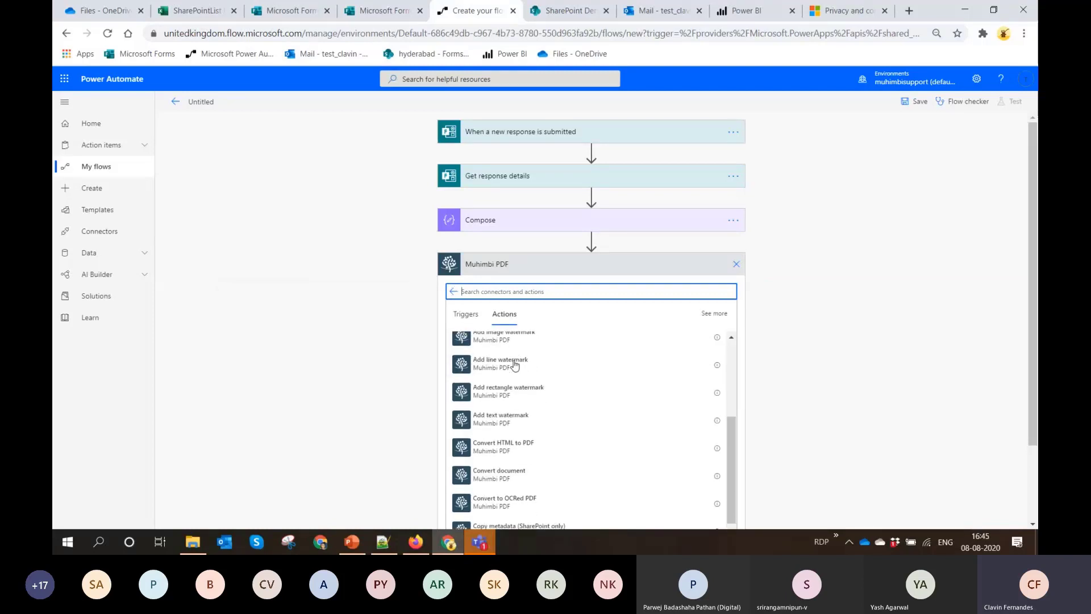
scroll(514, 365, up, 3)
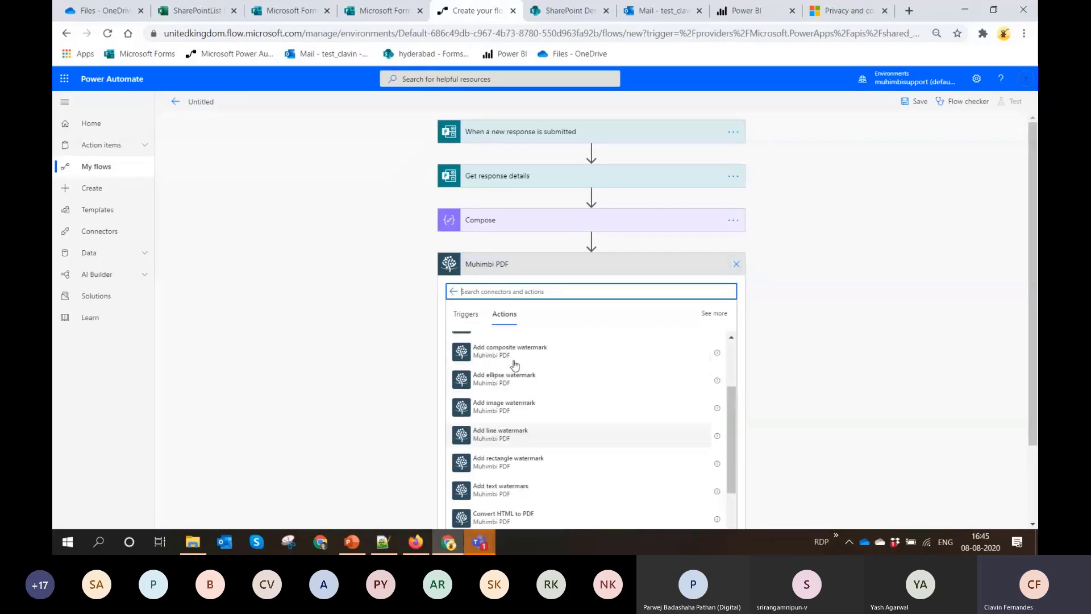
text(HTML)
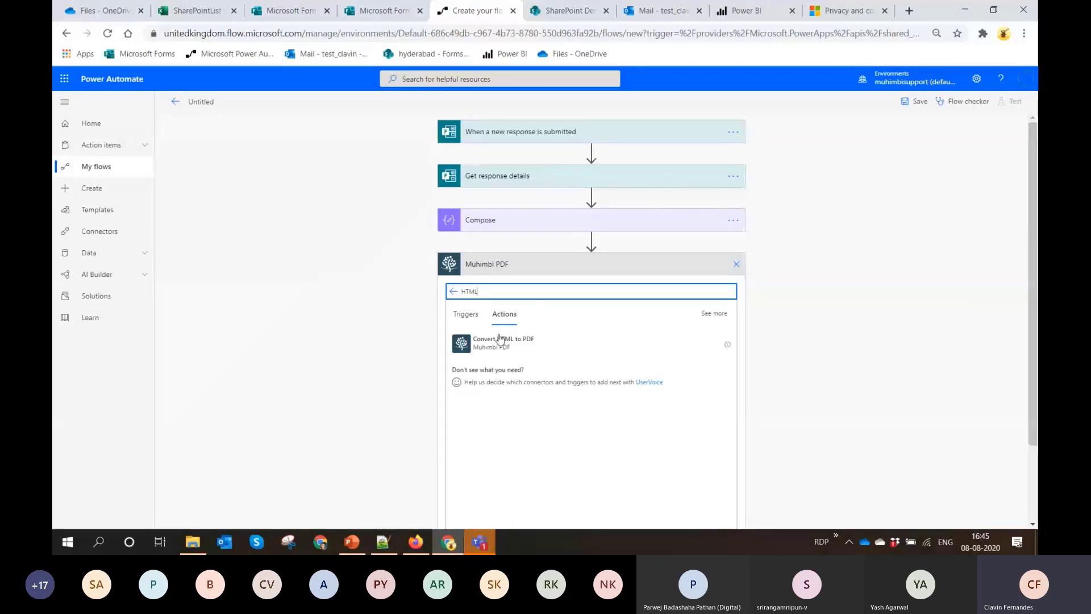
click(497, 341)
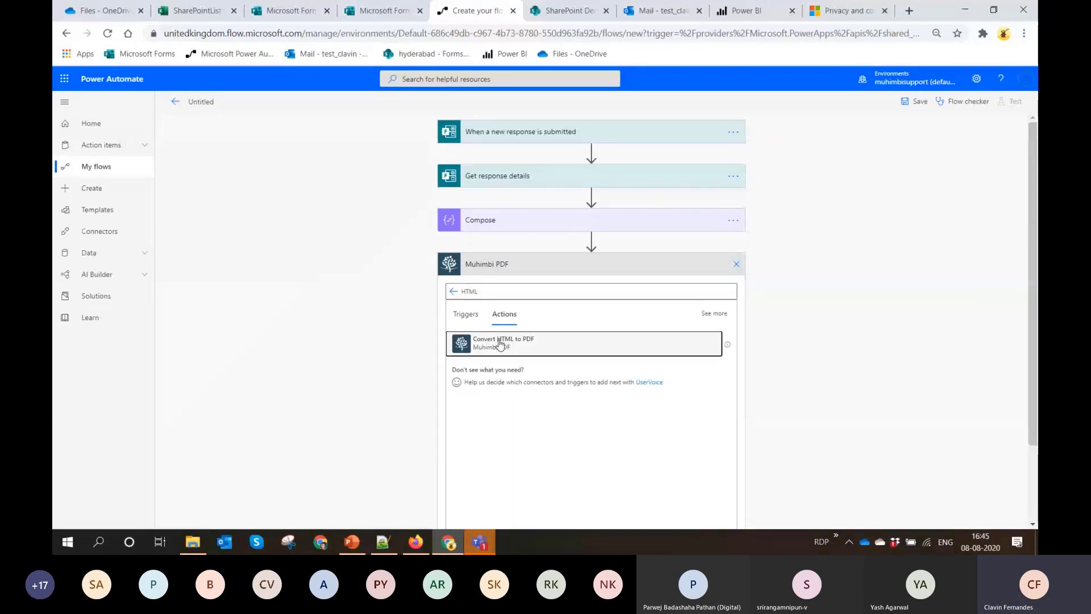
click(554, 289)
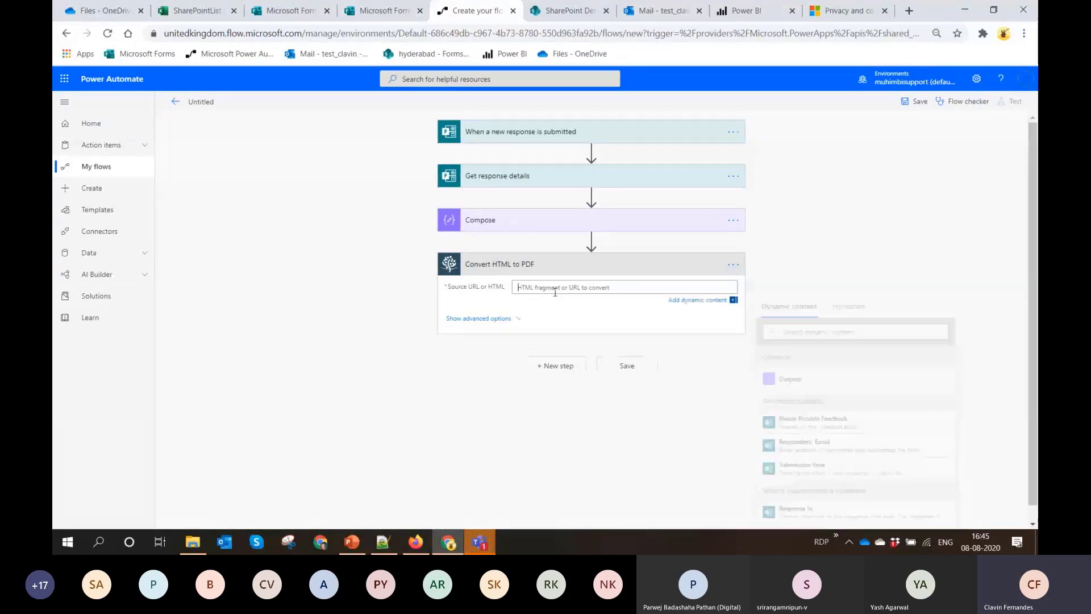
click(793, 379)
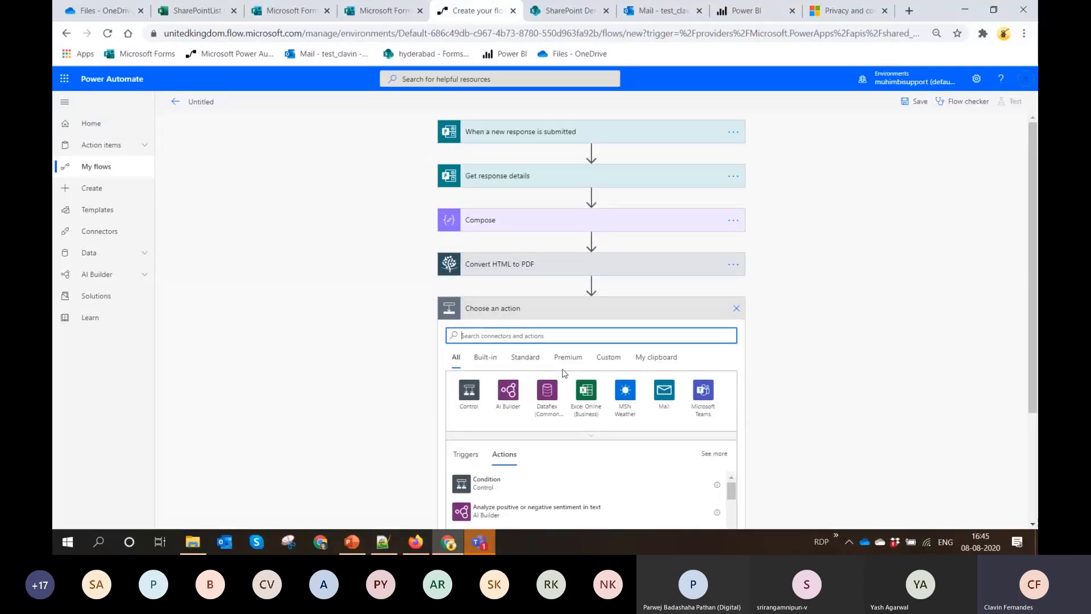
Add the Muhimbi PDF action Convert document after Convert HTML to PDF
text(Convert)
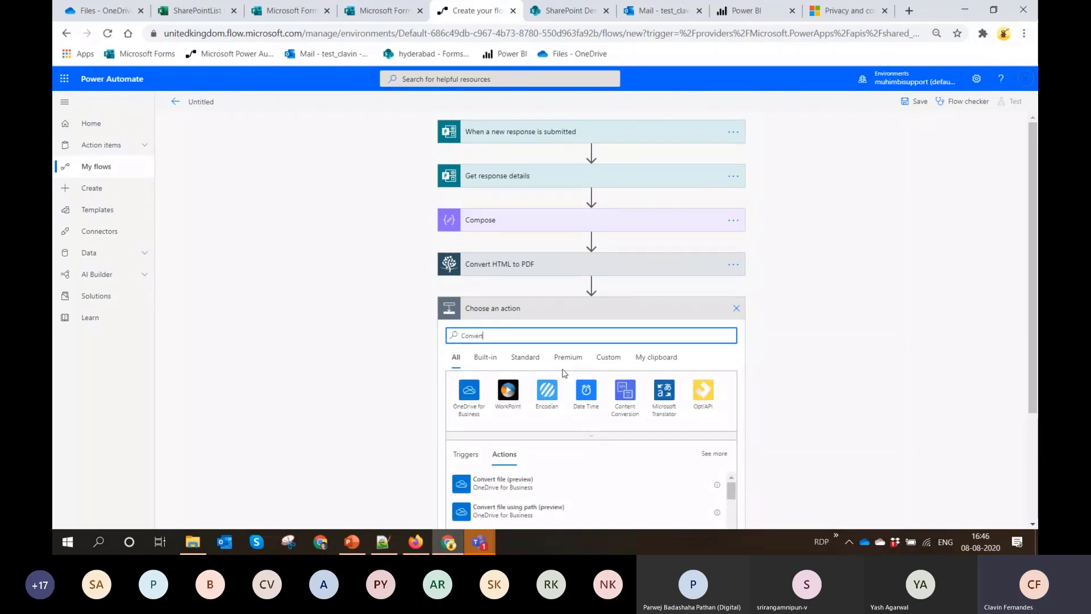
text( Muhimb)
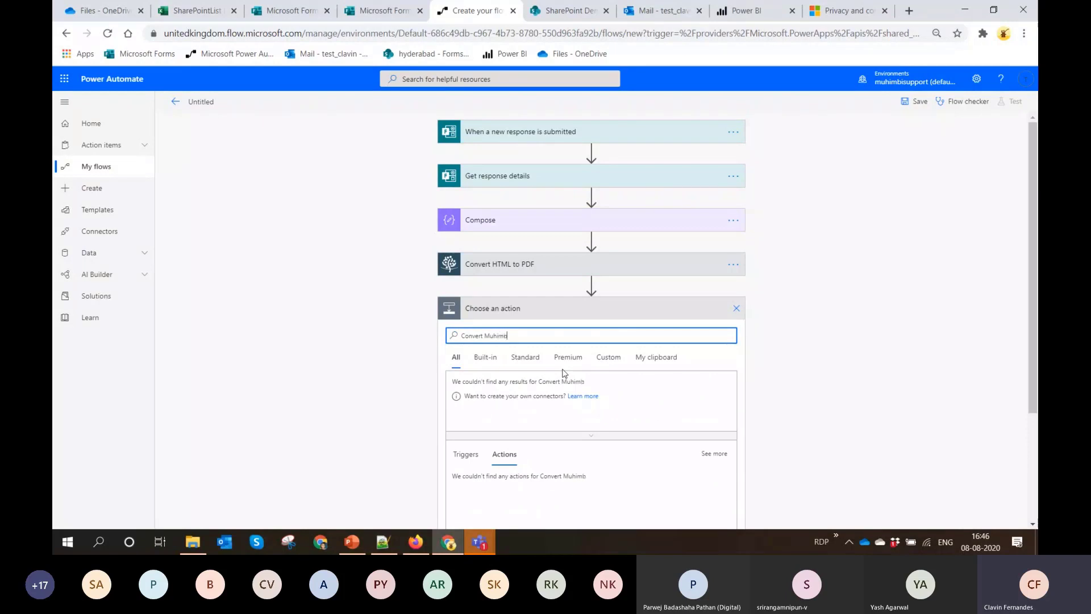
click(626, 391)
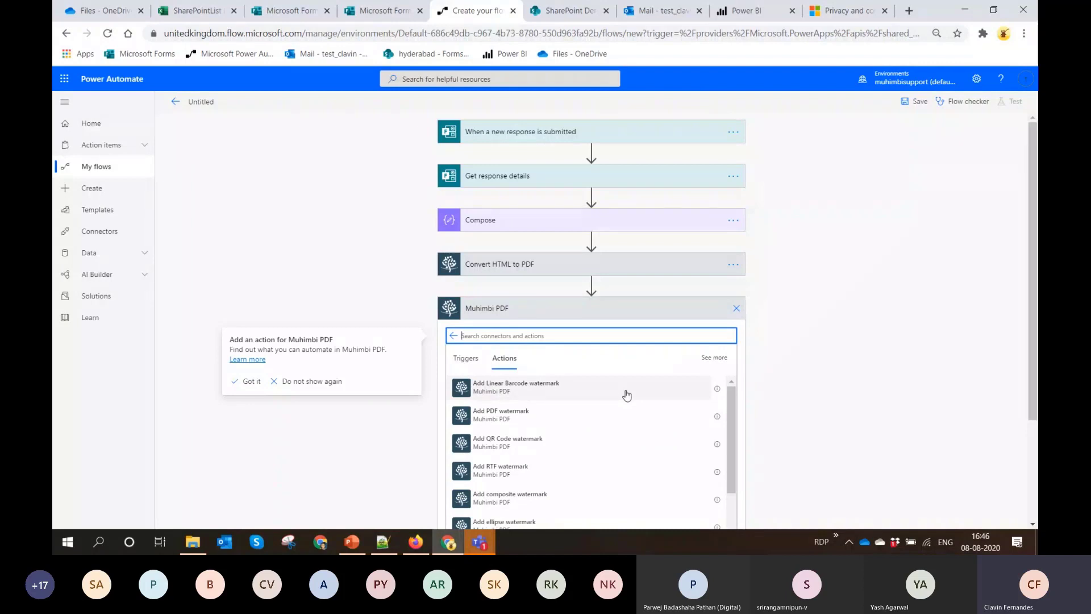
scroll(627, 395, down, 4)
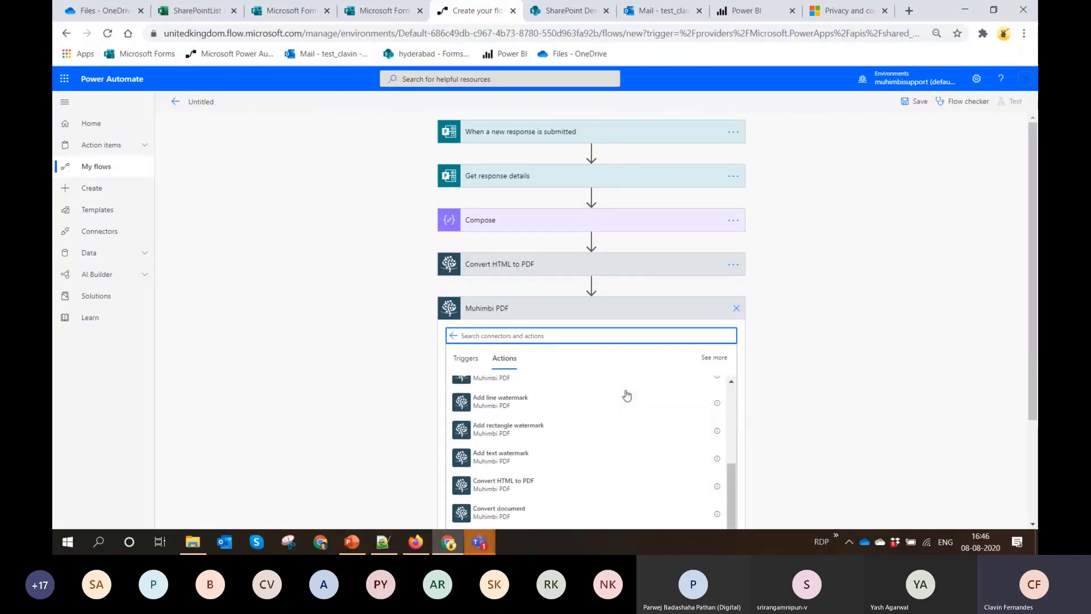
scroll(1034, 238, down, 2)
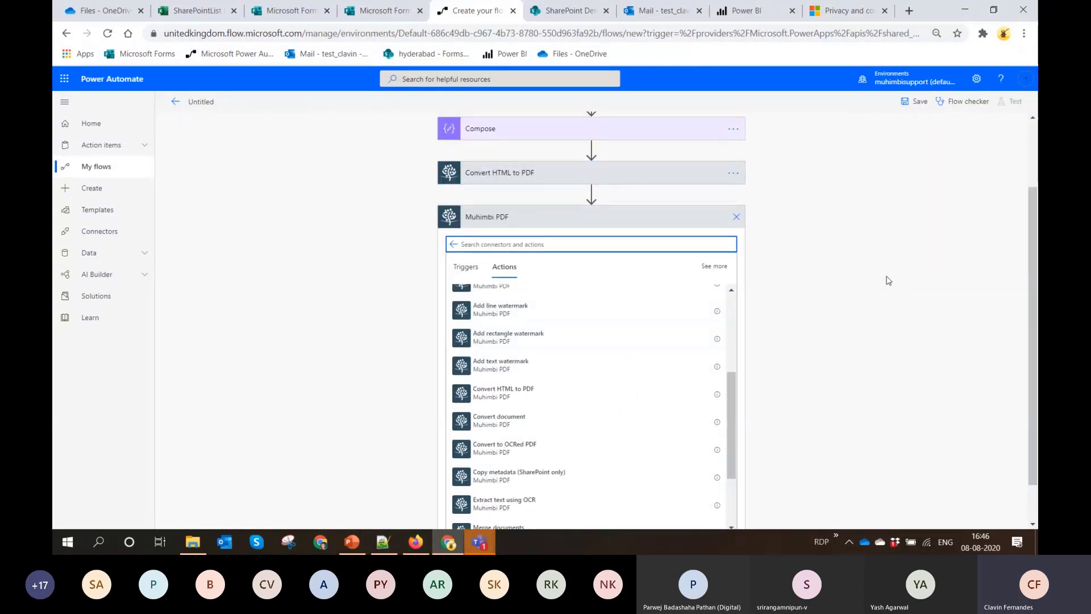
click(605, 243)
text(Convert)
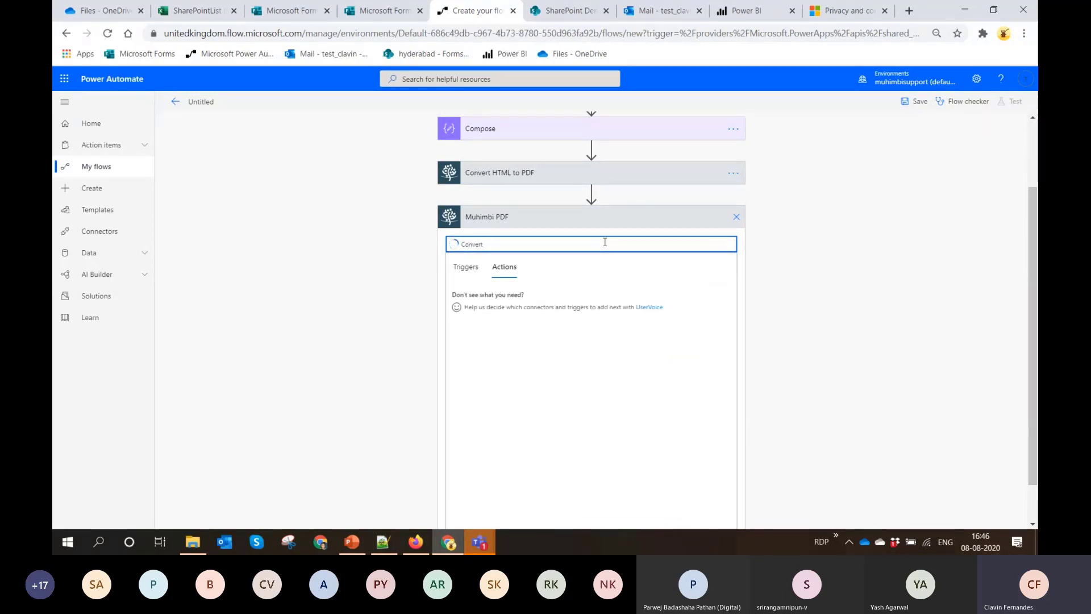
click(514, 306)
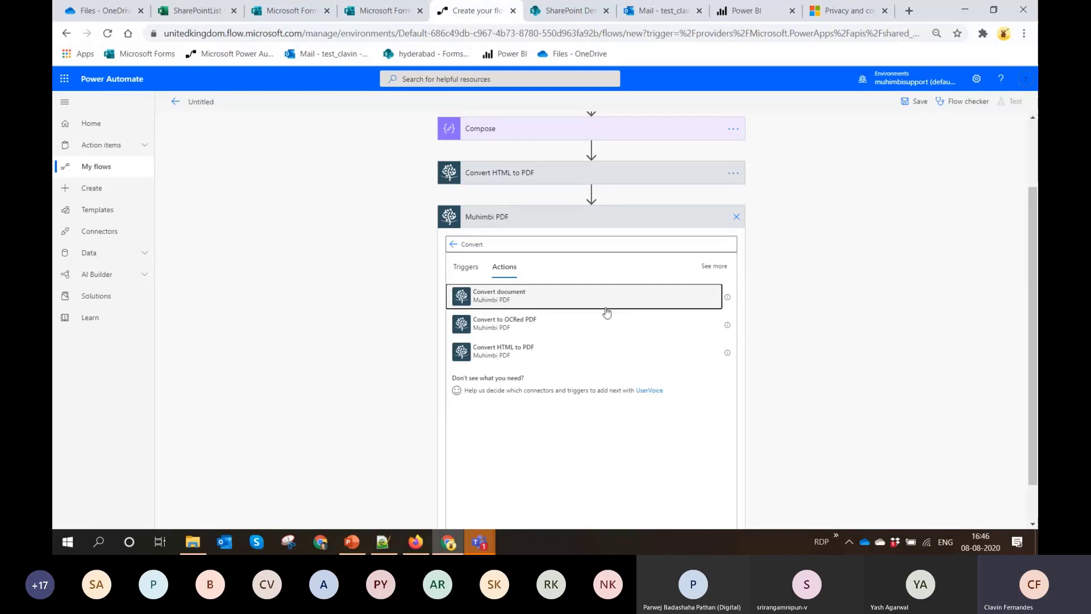
Configure Convert document with source file name Test.html, the Compose Outputs as source content and DOCX as output format
click(588, 332)
text(Test.html)
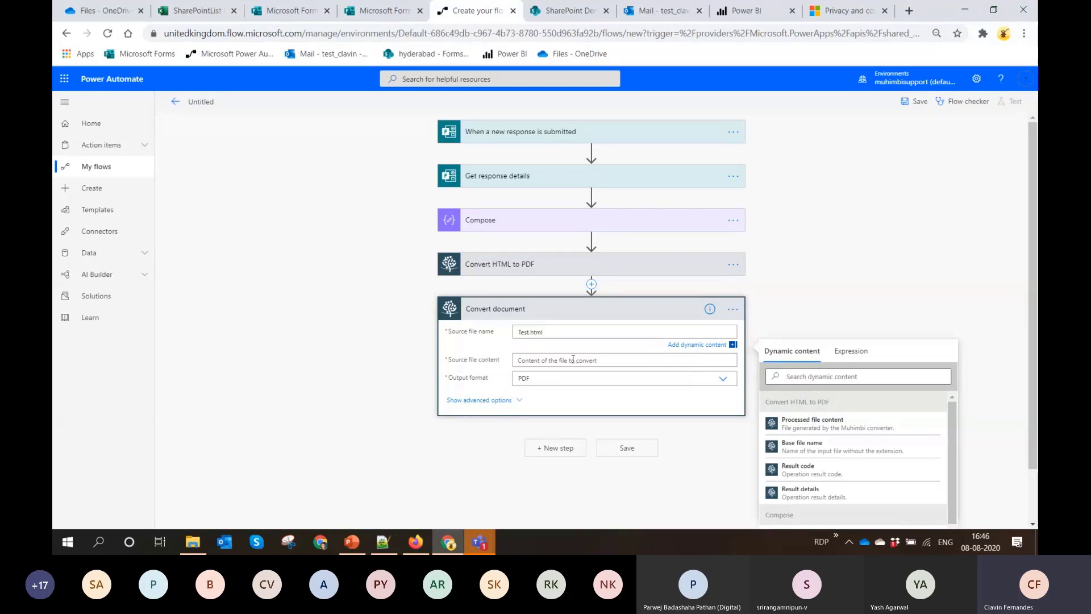
click(573, 359)
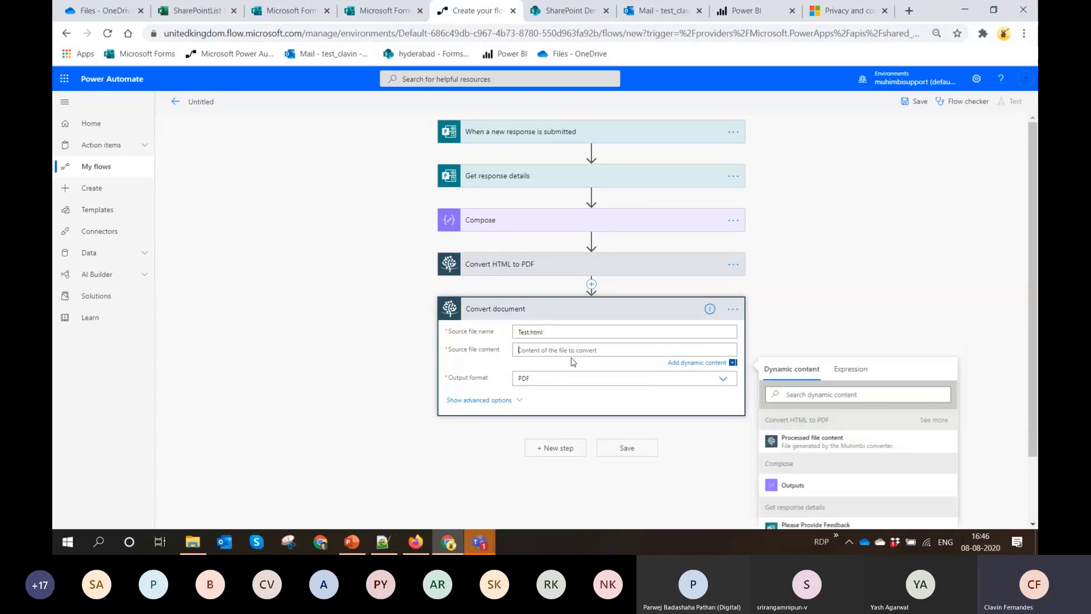
click(788, 485)
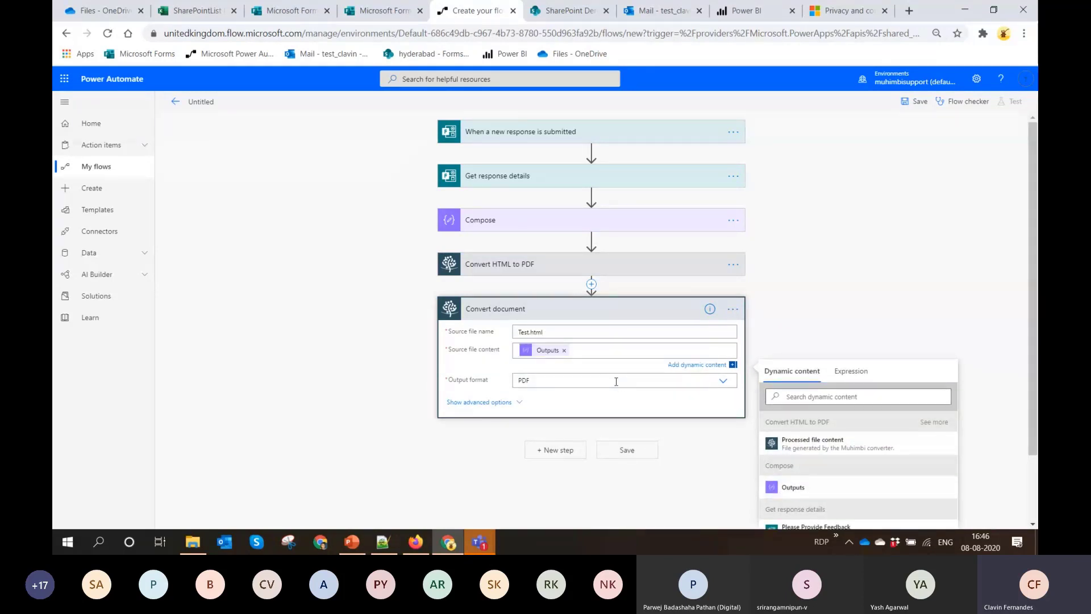
click(617, 381)
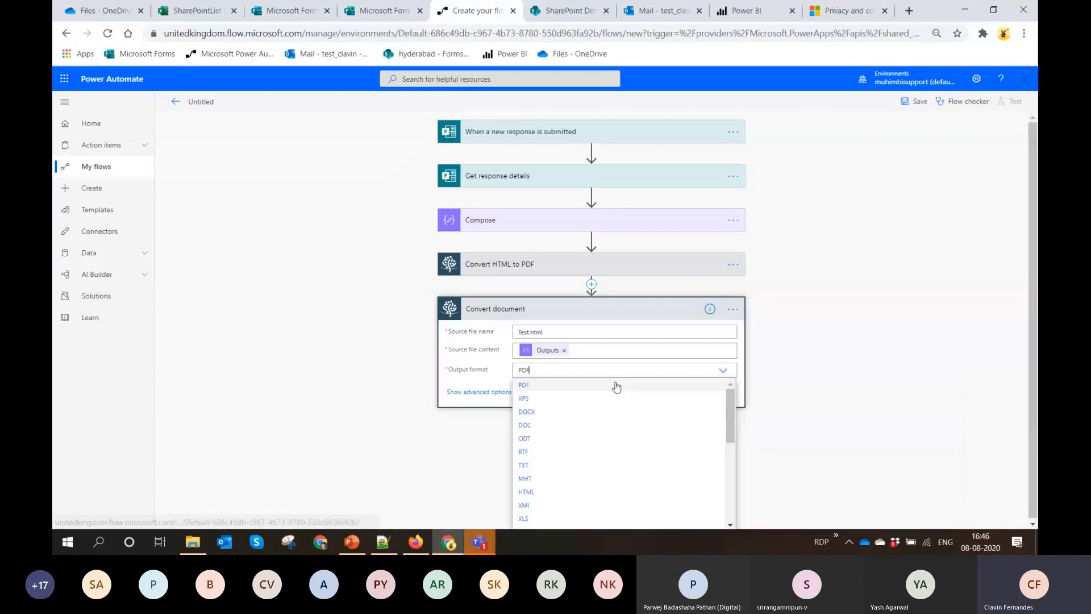
click(529, 413)
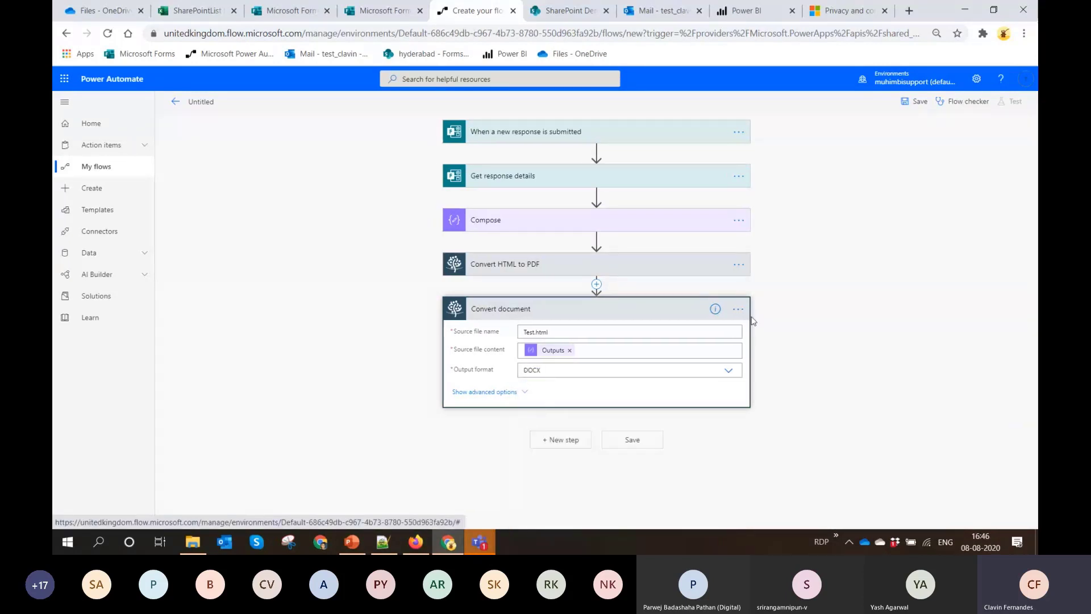
Add the Office 365 Outlook action Send an email (V2) after Convert document, with the suggested test account as recipient
click(560, 440)
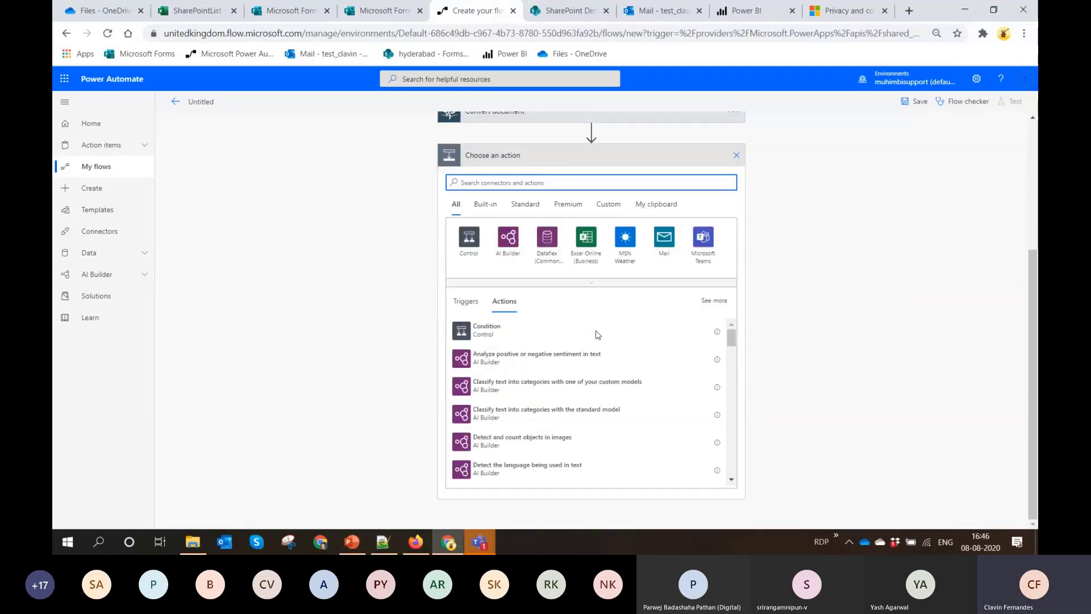
text(Send)
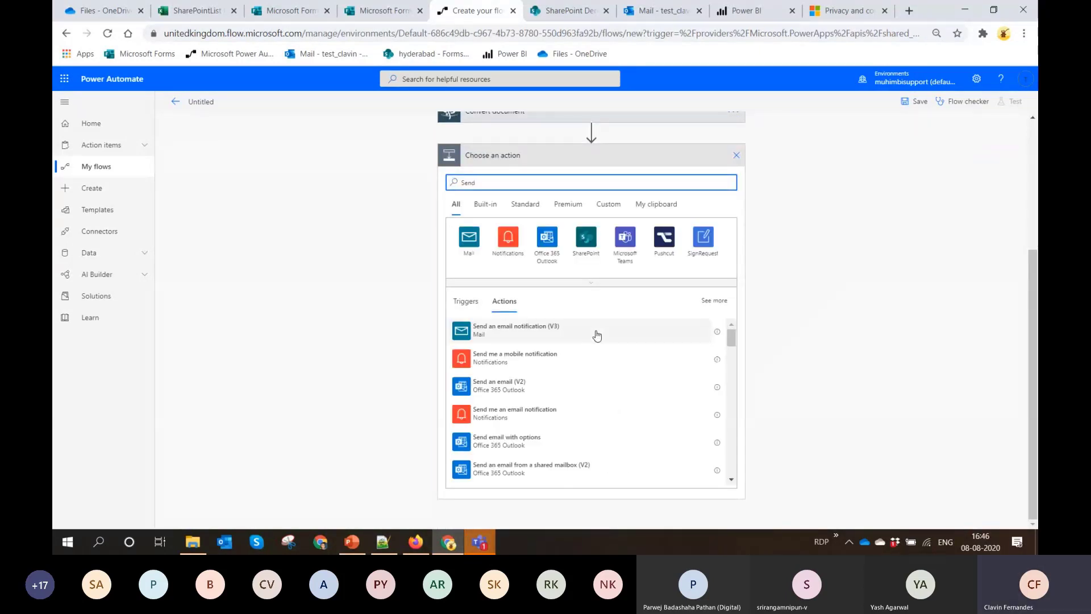
click(532, 384)
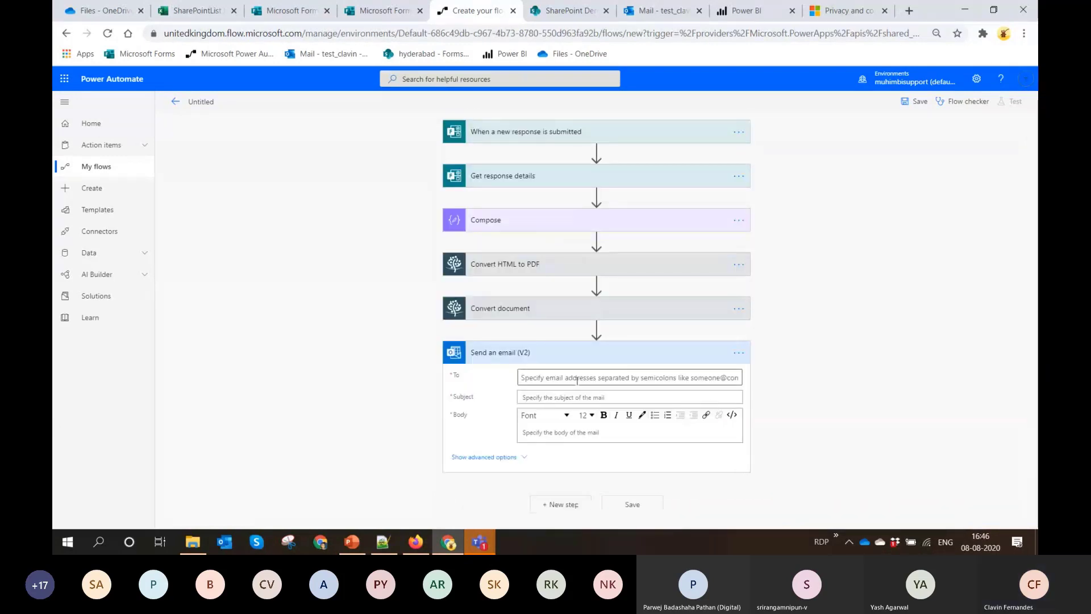
click(577, 384)
text(test_clavin)
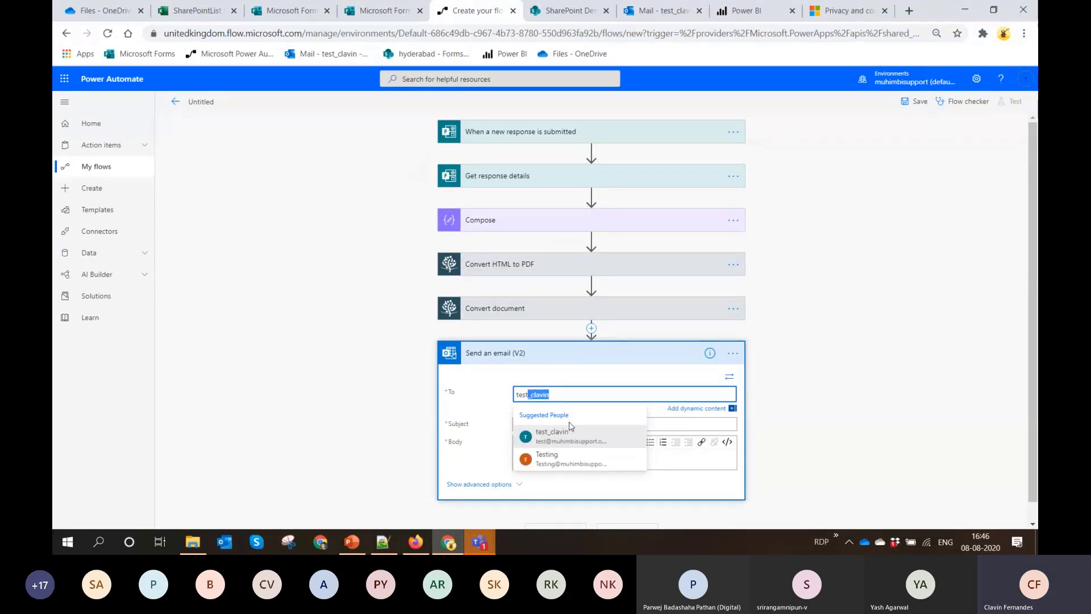
click(571, 427)
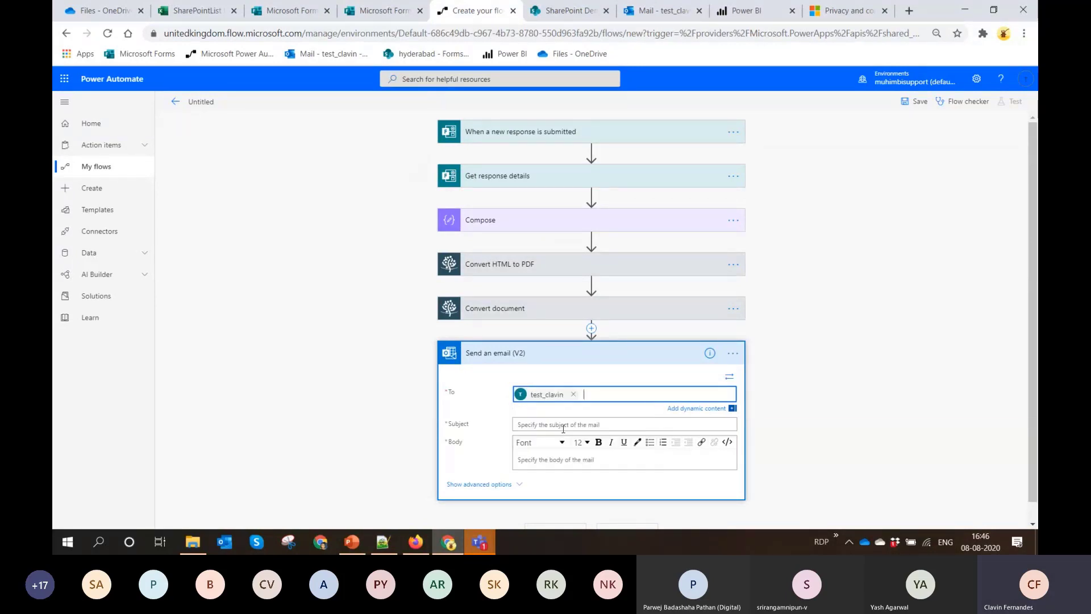
Set both the subject and the body of the email to "Testing for Conversion"
click(563, 429)
text(Tes)
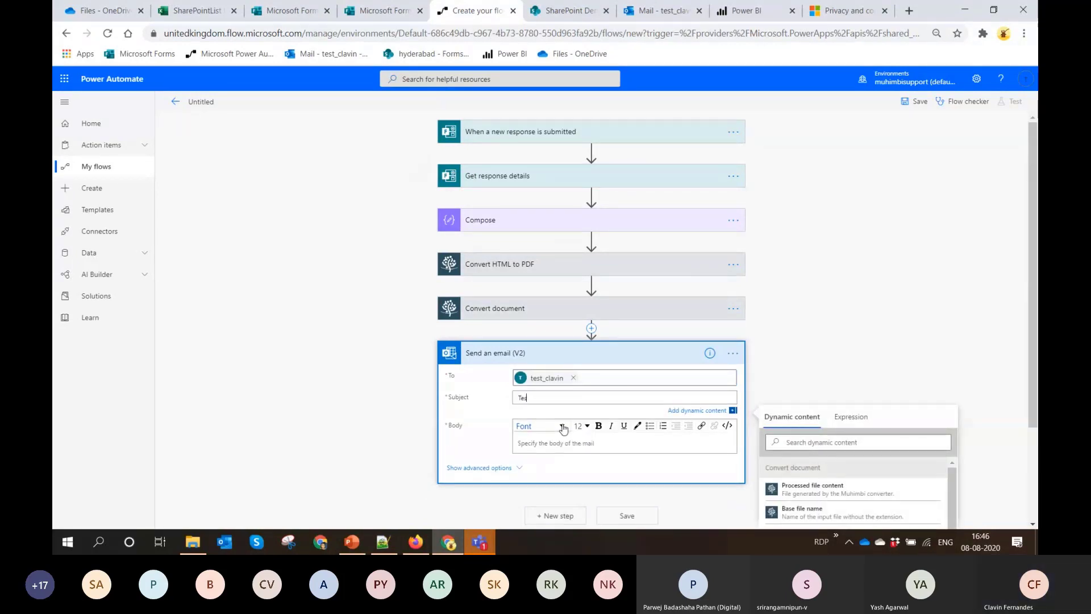
text(ting for Convert)
key(ctrl+a)
key(ctrl+c)
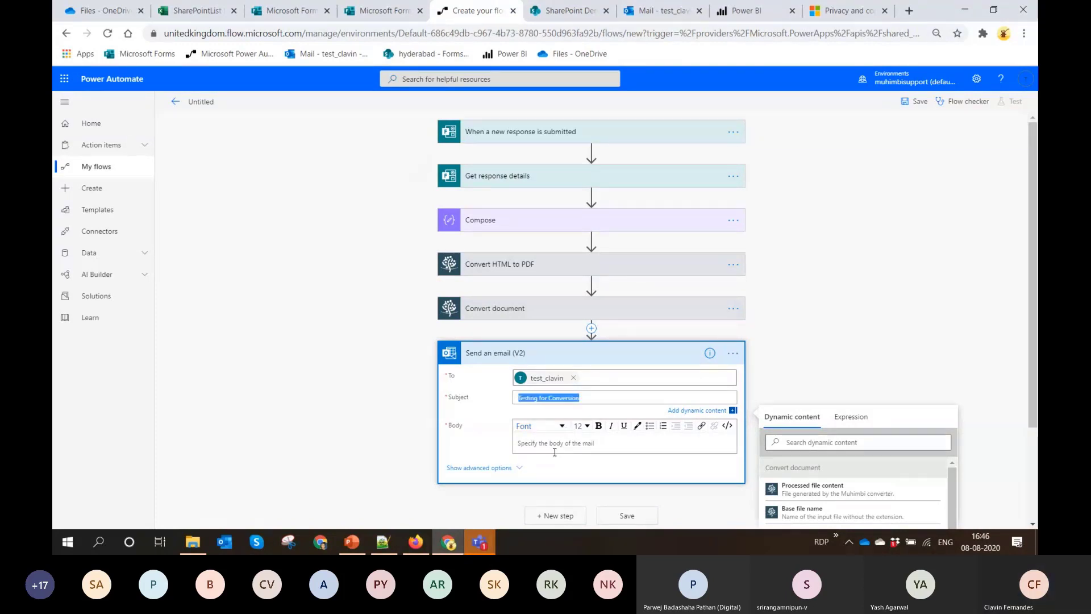
click(555, 449)
key(ctrl+v)
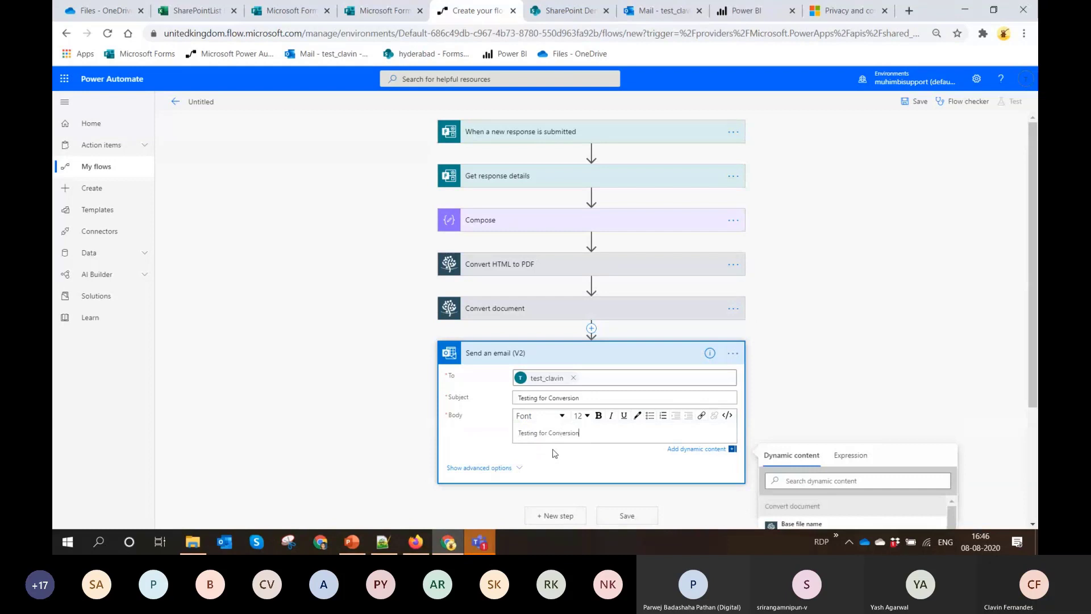
Attach Test.pdf to the email, with the Processed file content from Convert HTML to PDF as its content
click(482, 466)
scroll(554, 392, down, 3)
click(541, 369)
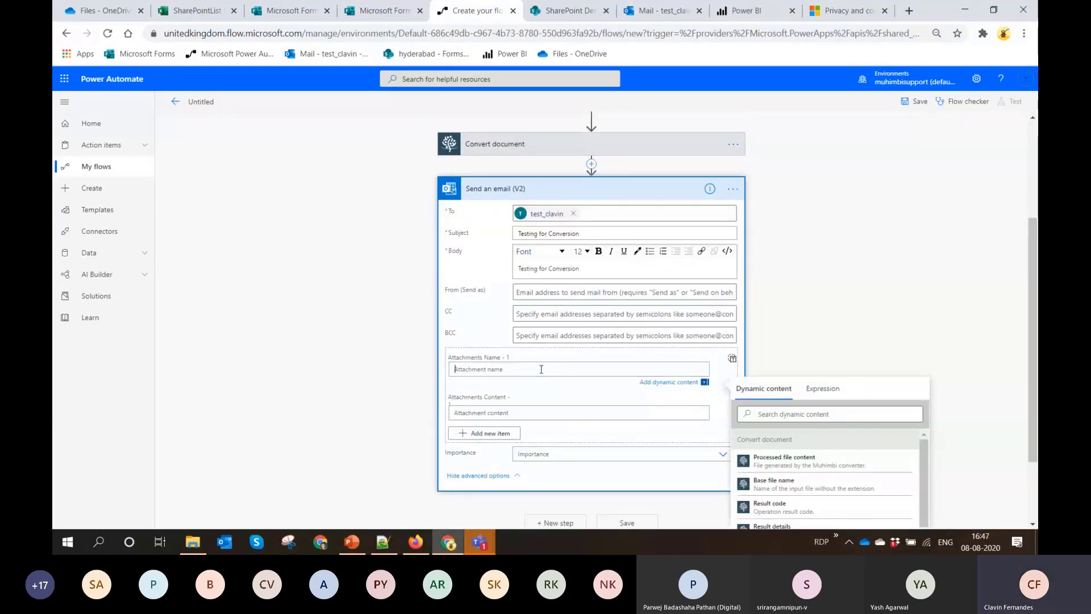
text(Test.pdf)
click(554, 418)
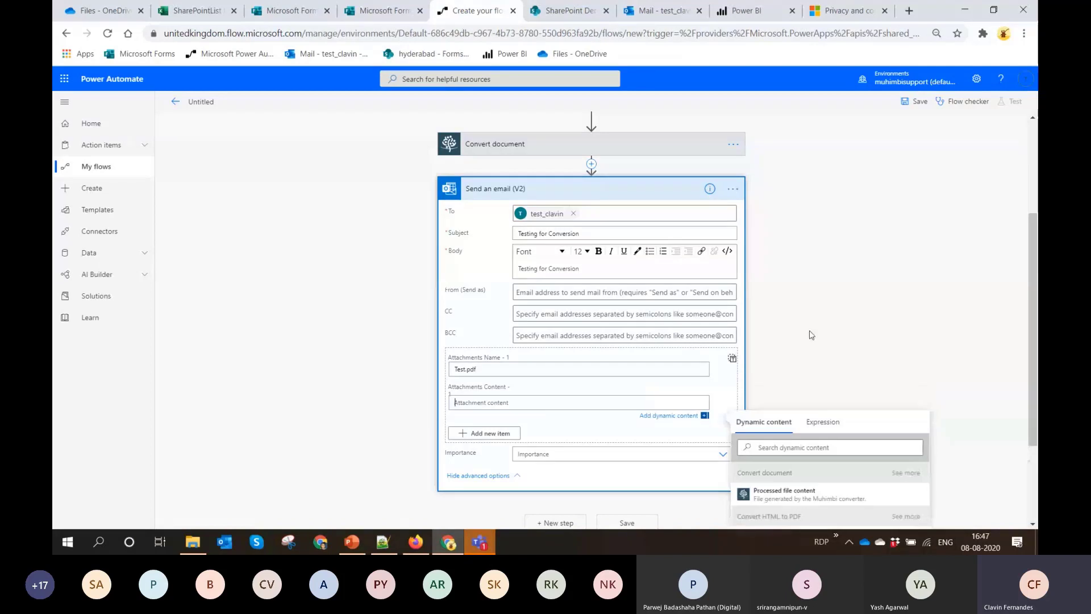
scroll(881, 295, down, 3)
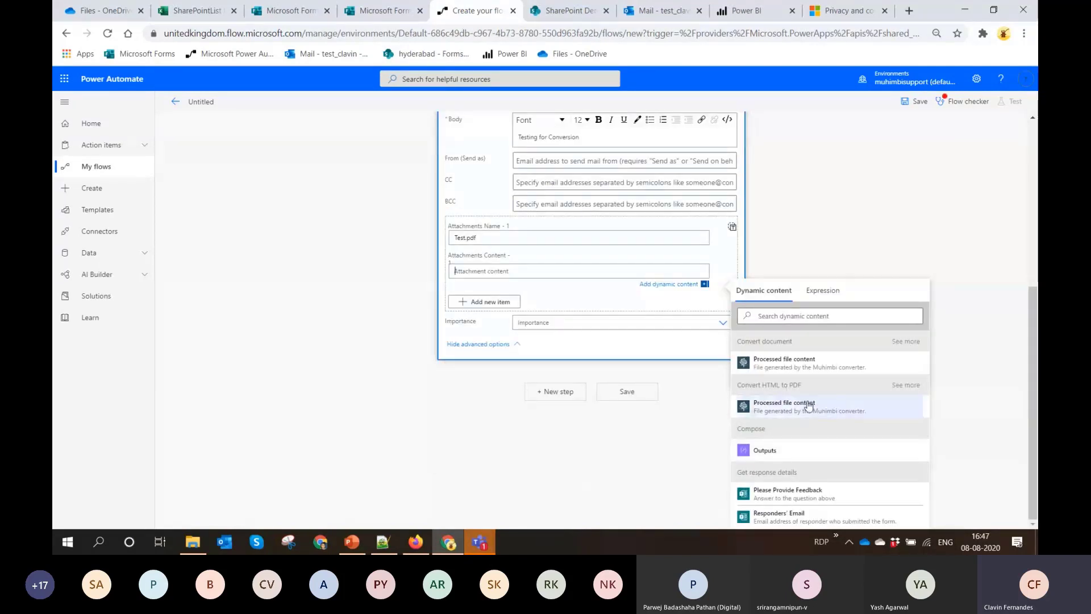
click(785, 406)
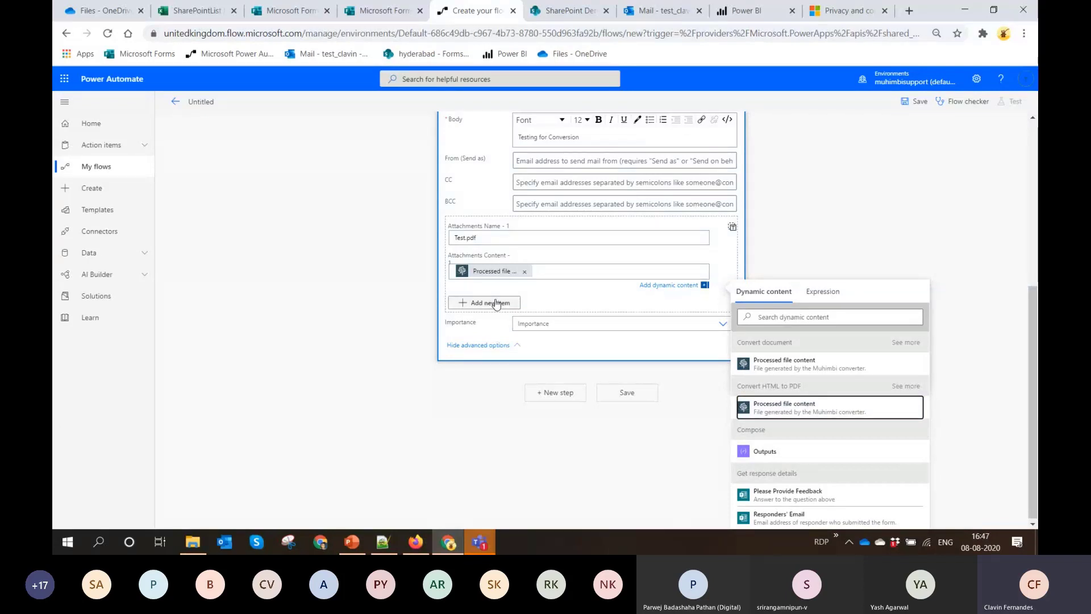
Add a second email attachment named TestDoc.docx, with the Processed file content from Convert document as its content
click(496, 305)
click(523, 367)
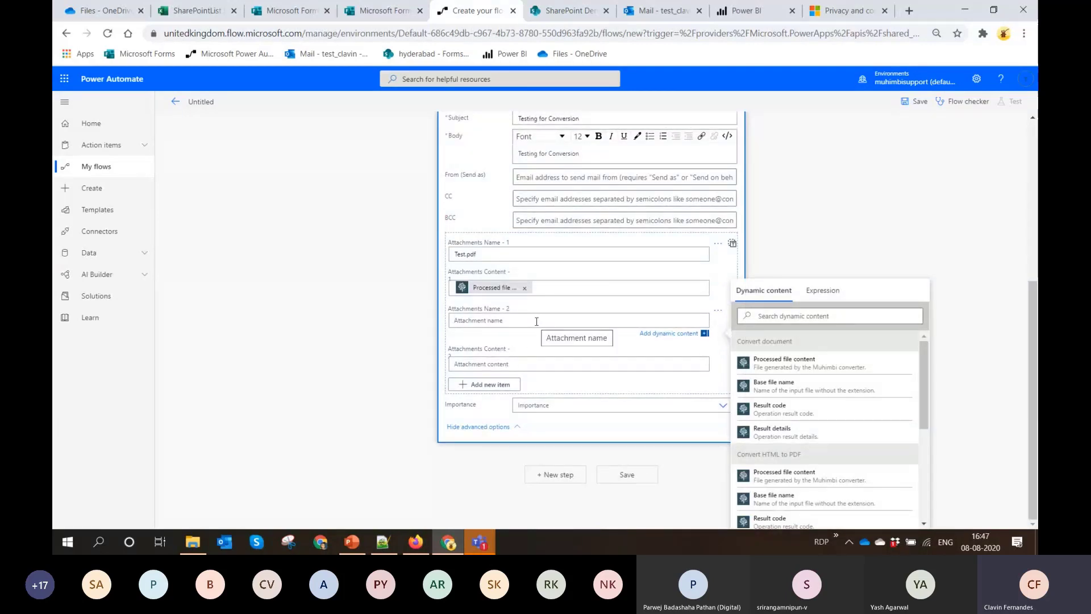
scroll(537, 321, up, 1)
text(Test)
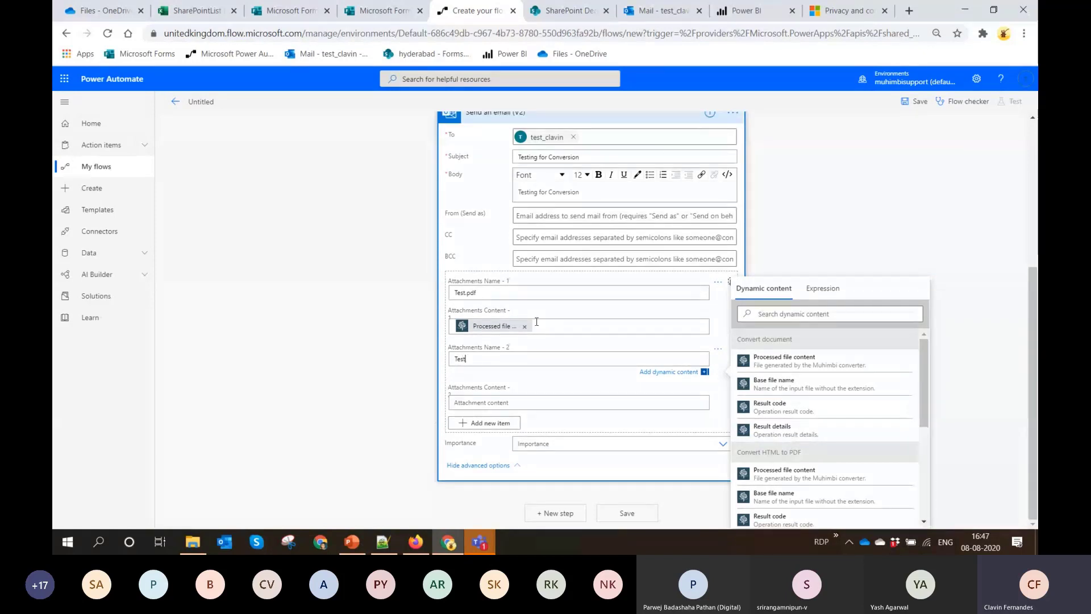
text(.docx)
click(466, 360)
text(Do)
click(499, 403)
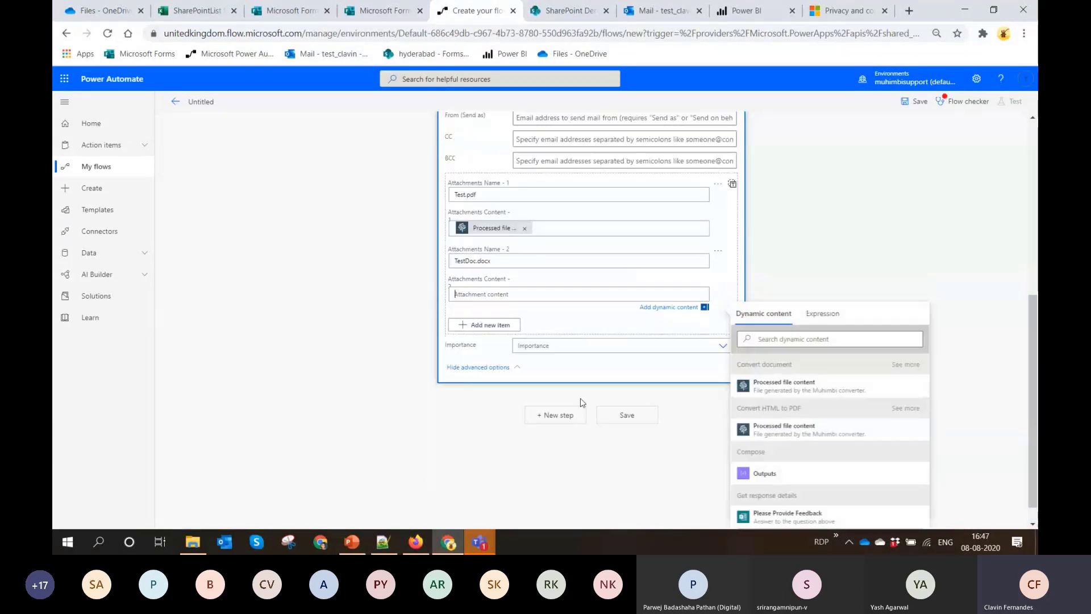
click(780, 382)
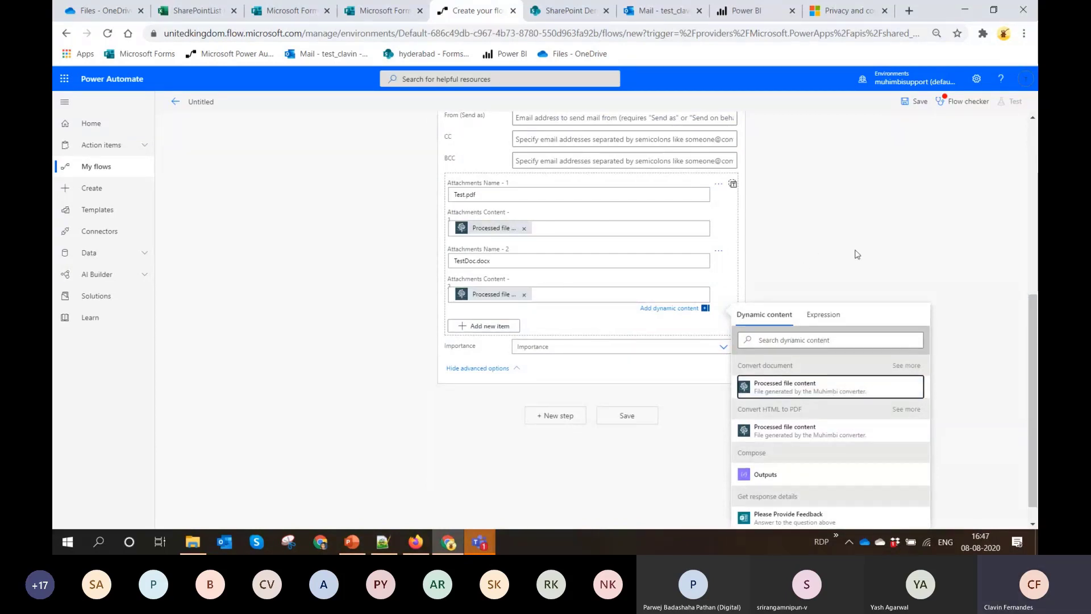
Name the flow "Conversion Demo" and save it
scroll(856, 254, up, 1)
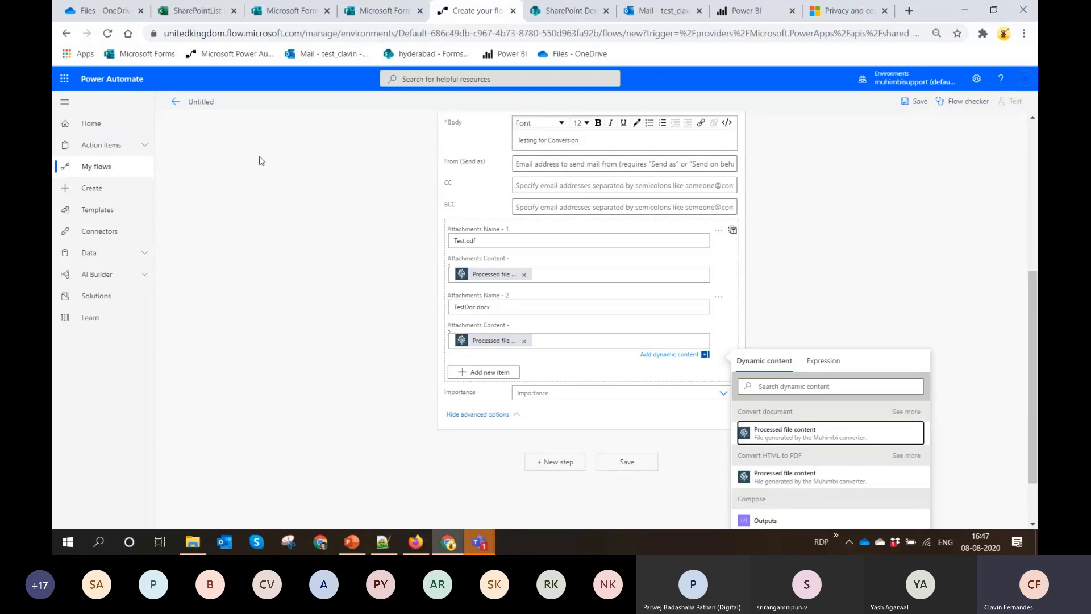
click(199, 101)
text(Conv)
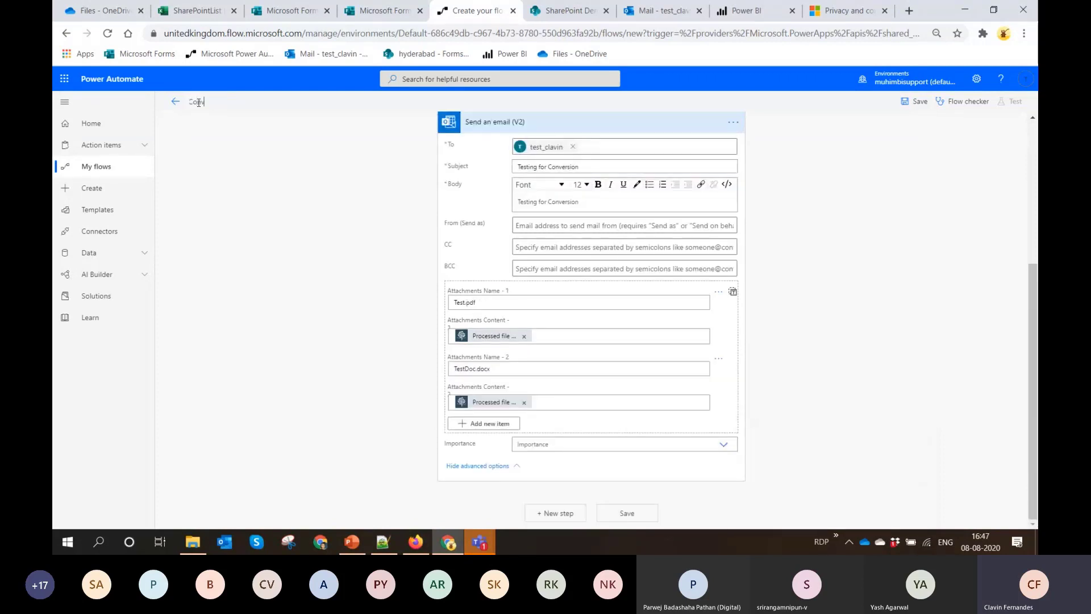
text(ersion DEm)
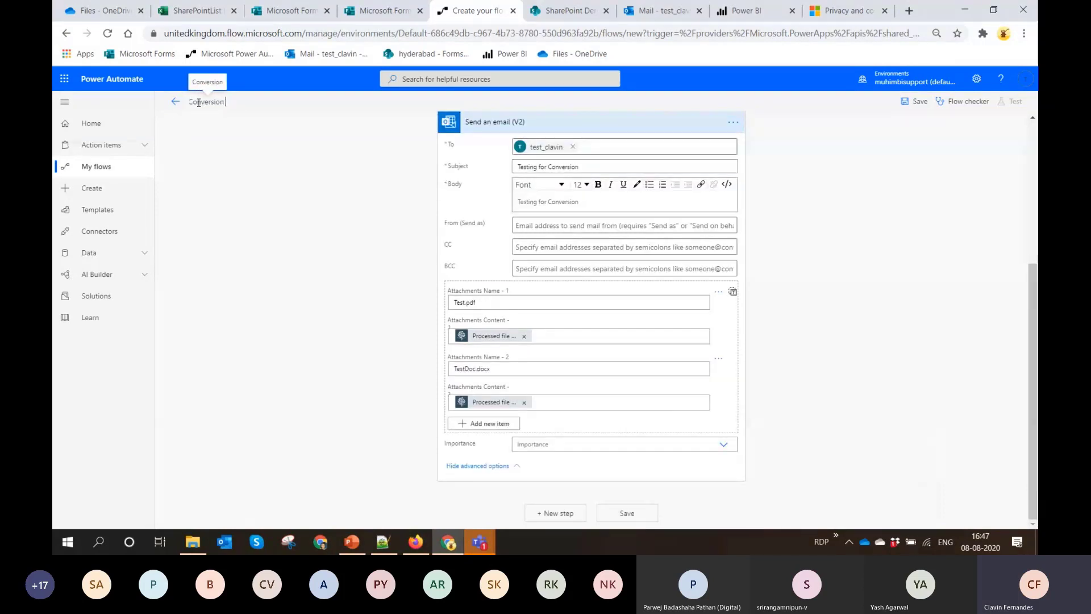
key(BackSpace)
key(BackSpace)
text(emo)
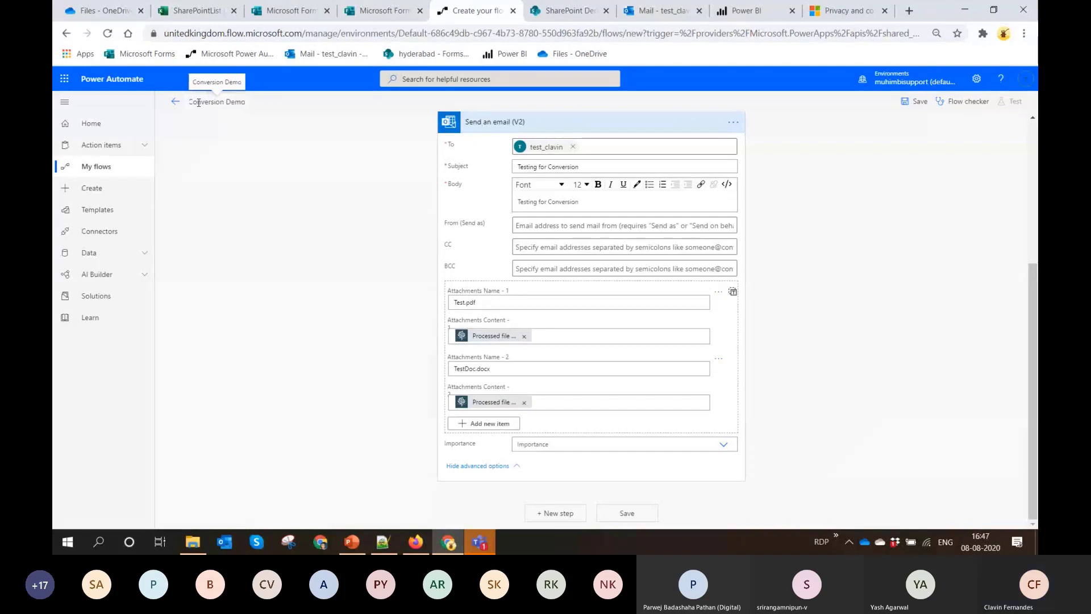
click(916, 102)
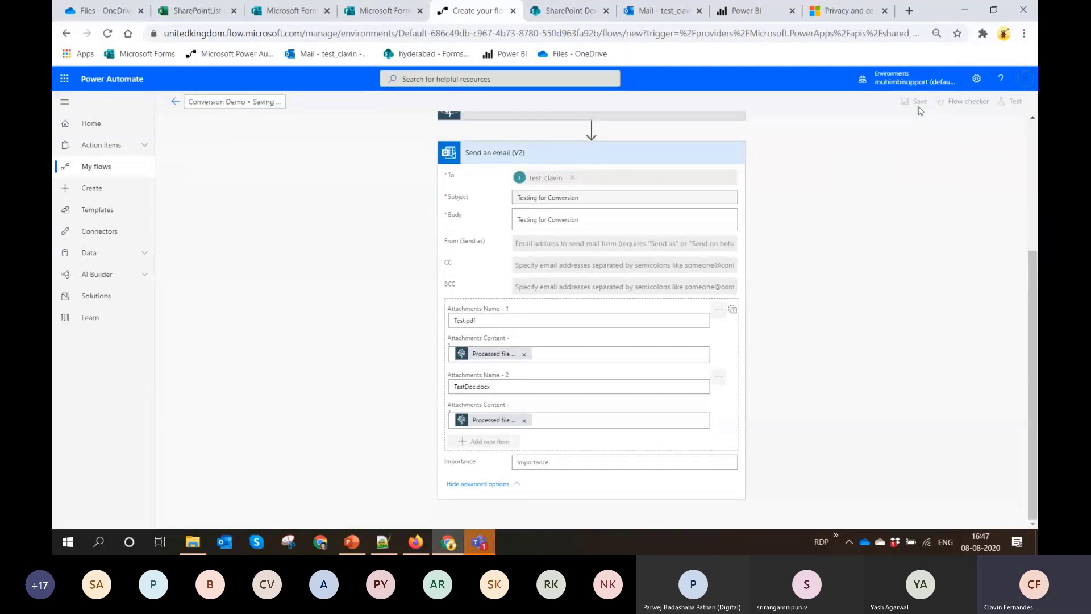
Close the Feeback For Food form and open the Feedback For Speaking form in preview
click(385, 12)
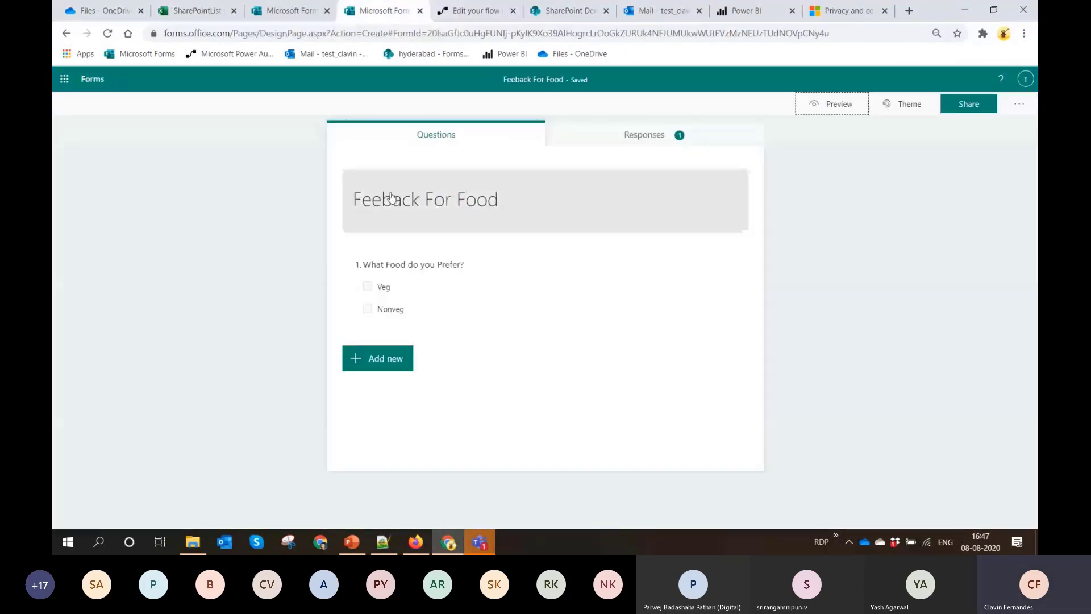
click(420, 12)
click(297, 13)
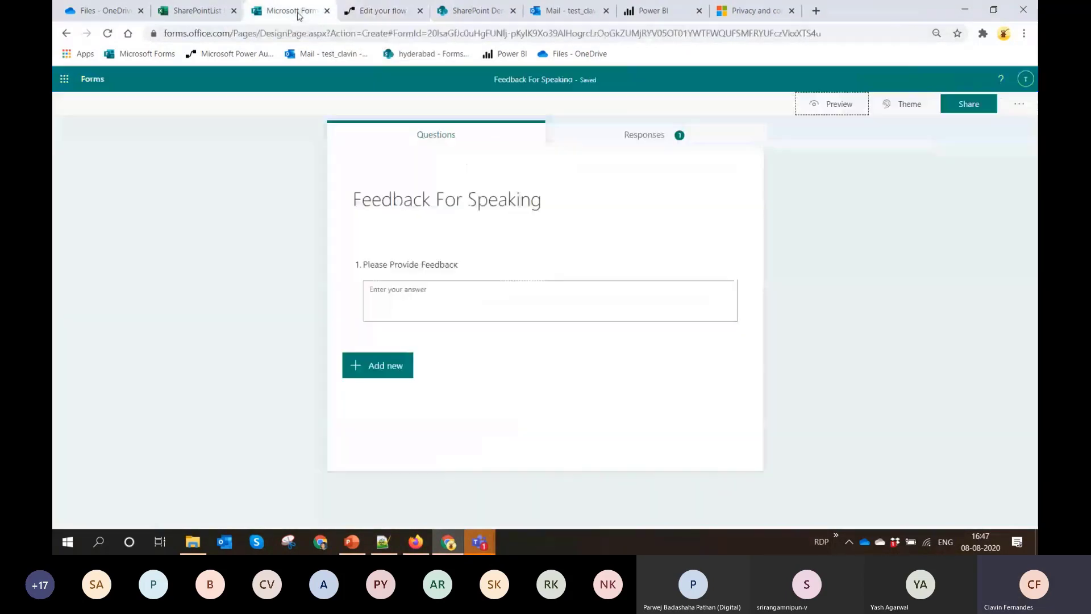
click(833, 114)
Answer the Please Provide Feedback question with "This is a quick demo and I liked it" and submit the form
click(439, 247)
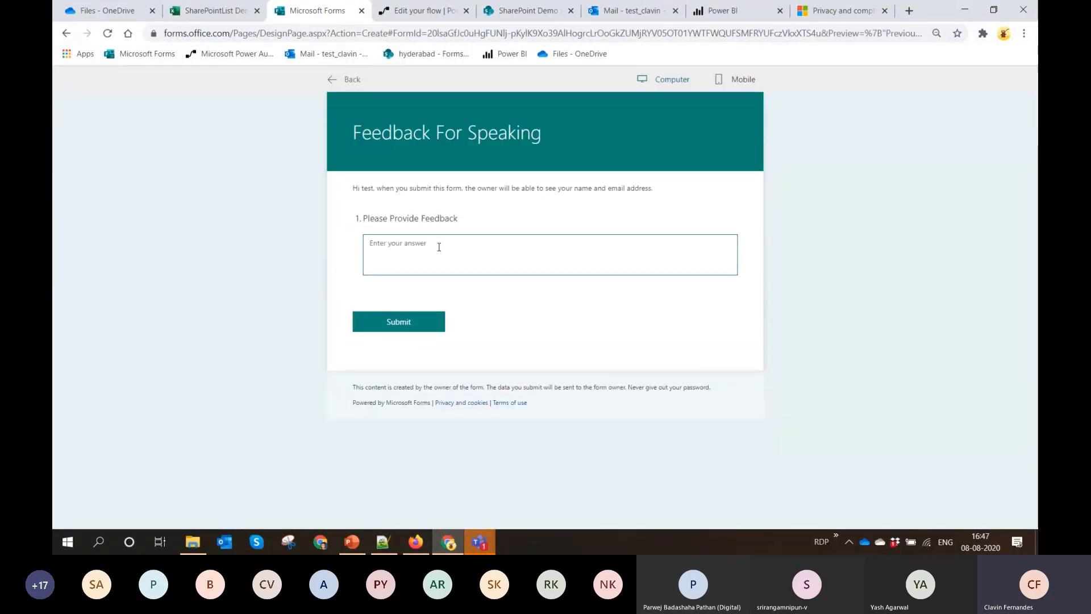
text(This is a quick demo and I liked it)
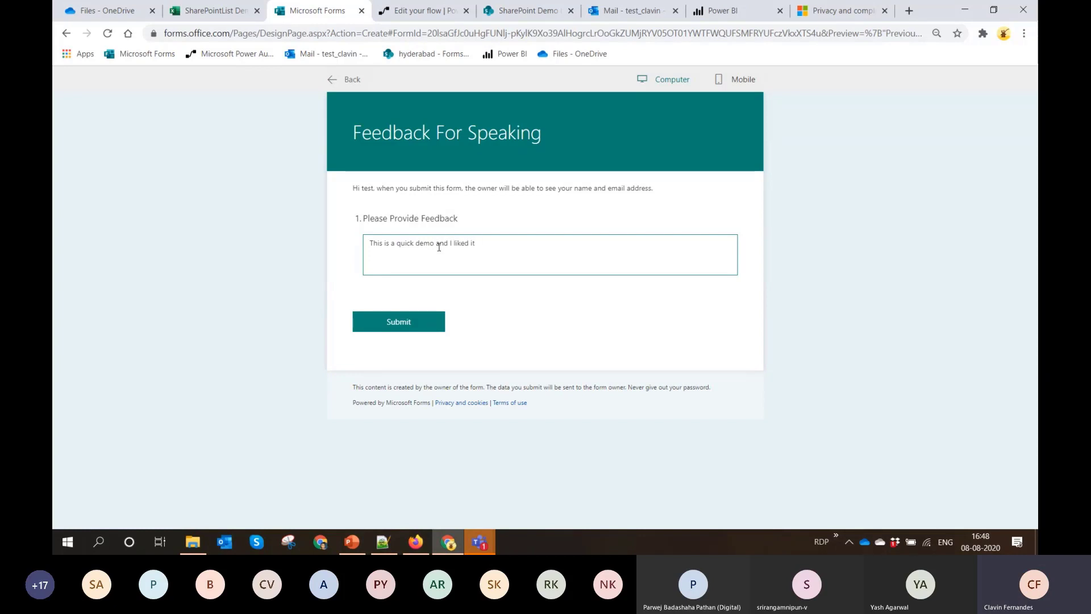
click(409, 322)
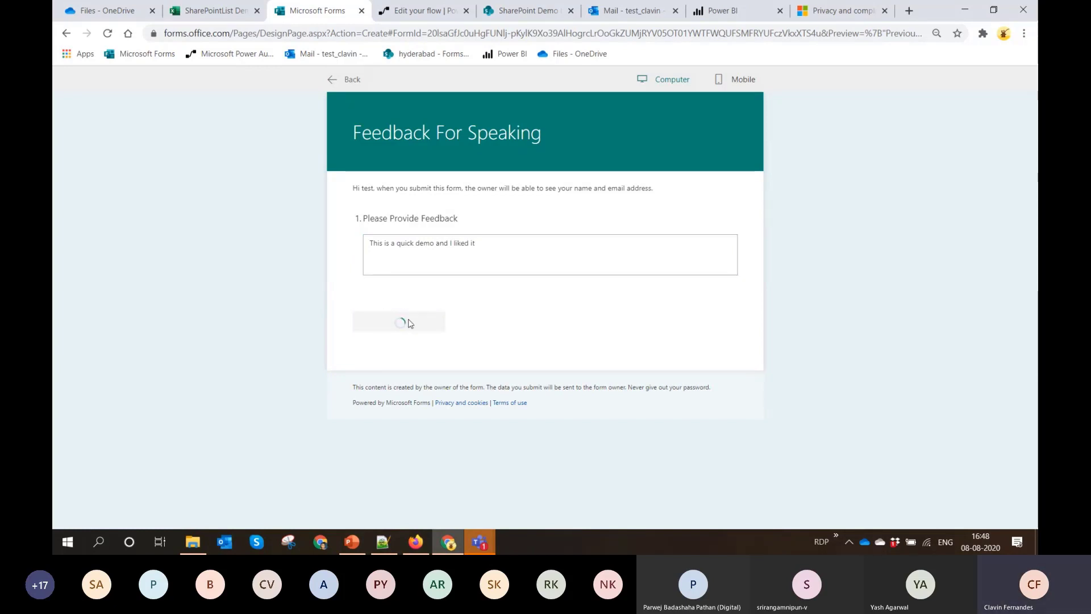
Return to the Conversion Demo flow in Power Automate and open its latest run from the run history
click(436, 13)
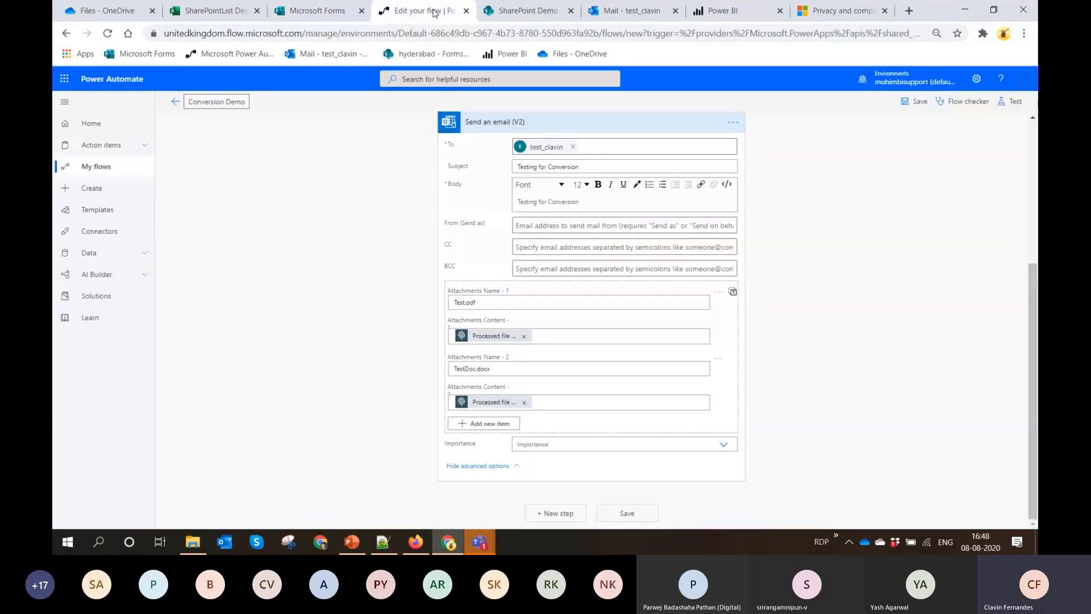
click(175, 103)
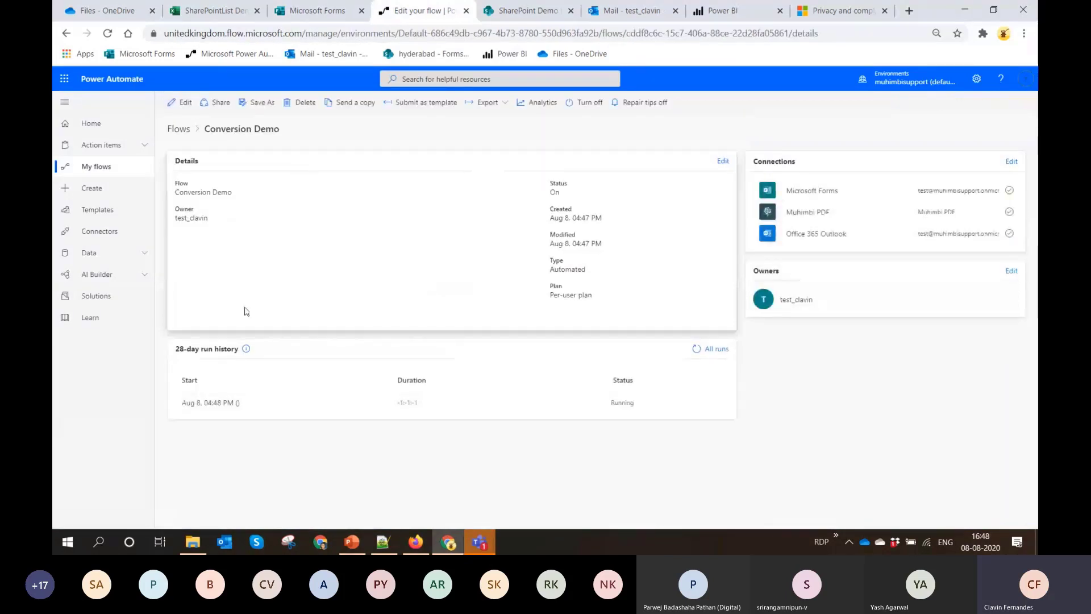
click(216, 405)
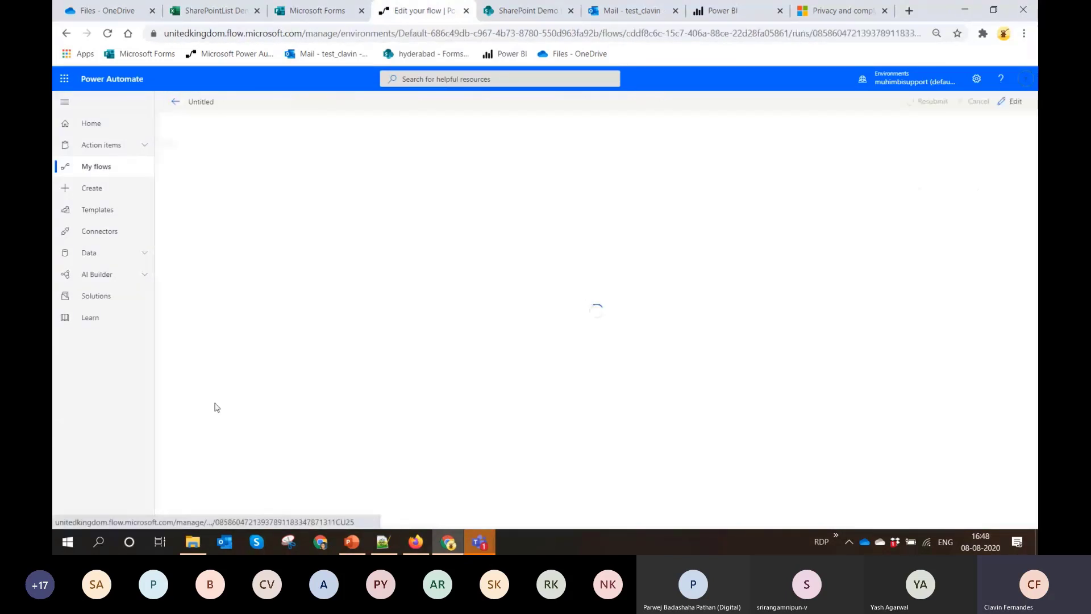
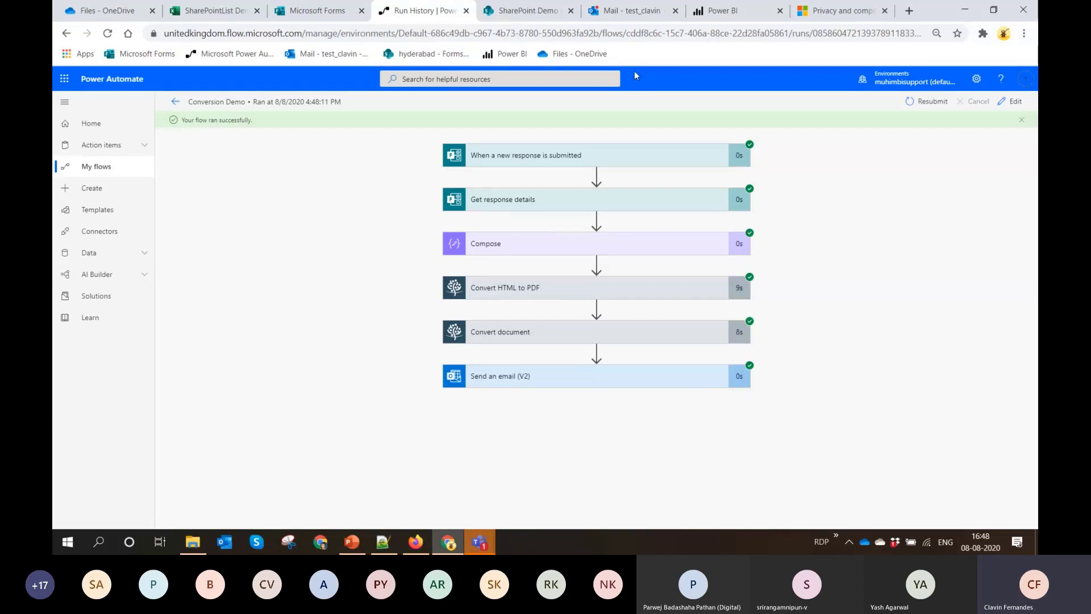
Open the Testing for Conversion email in Outlook and preview its Test.pdf and TestDoc.docx attachments
click(641, 11)
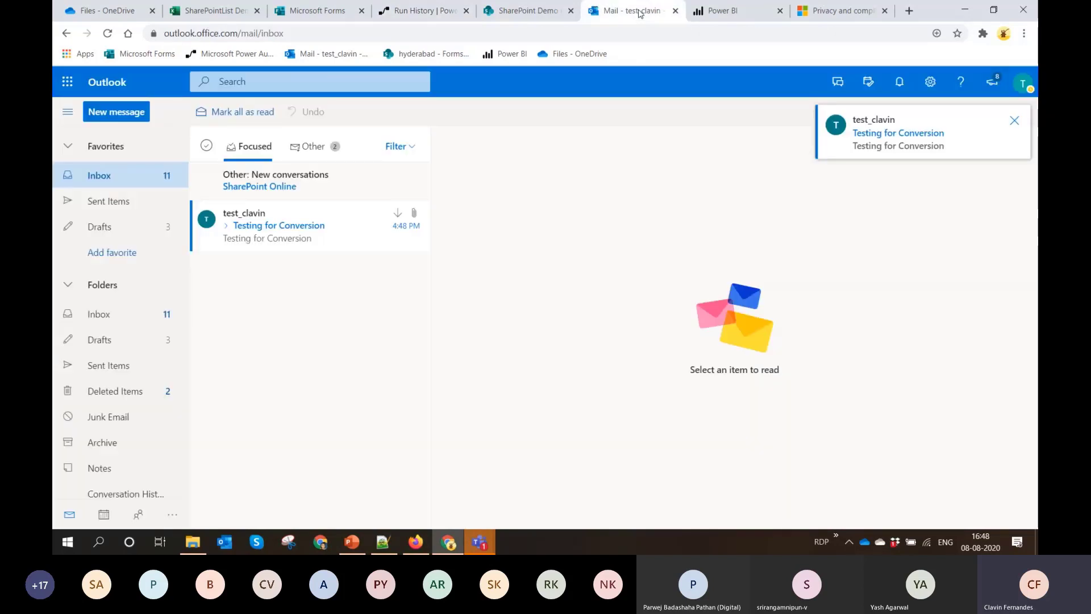
click(278, 240)
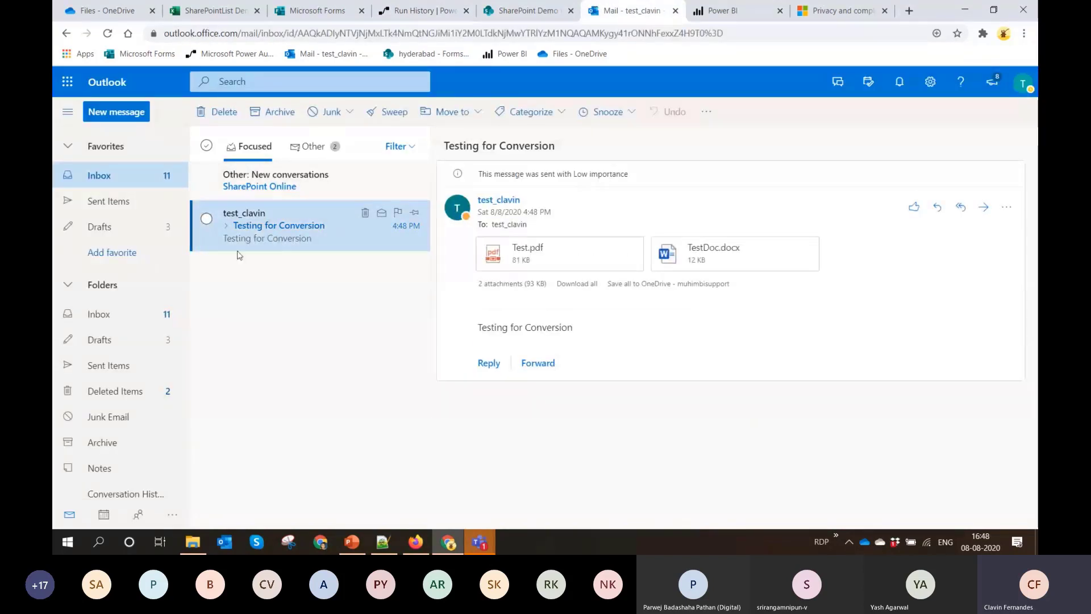
click(567, 265)
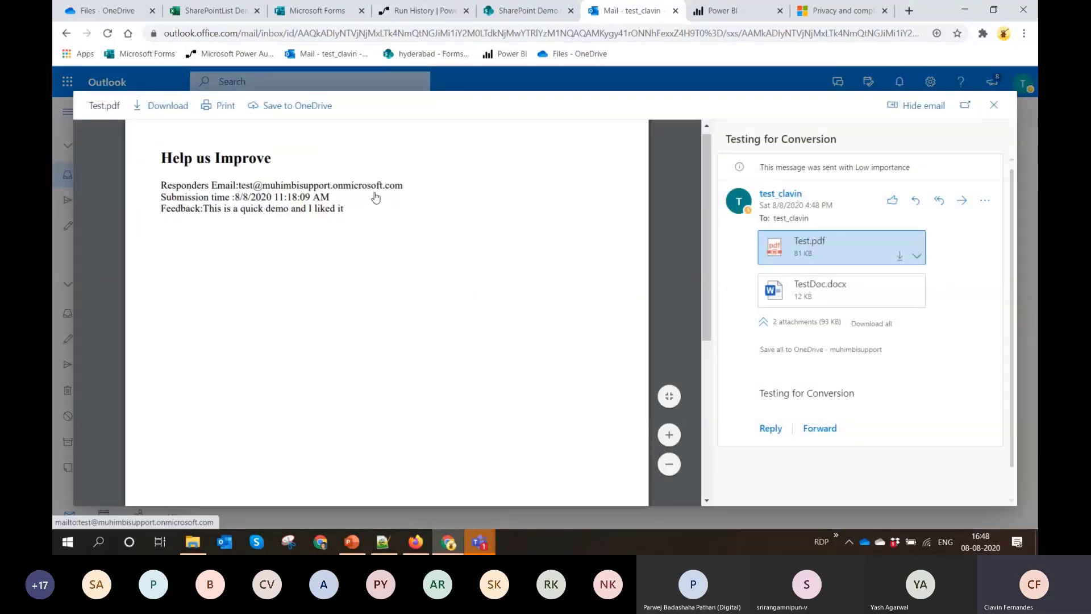
click(993, 106)
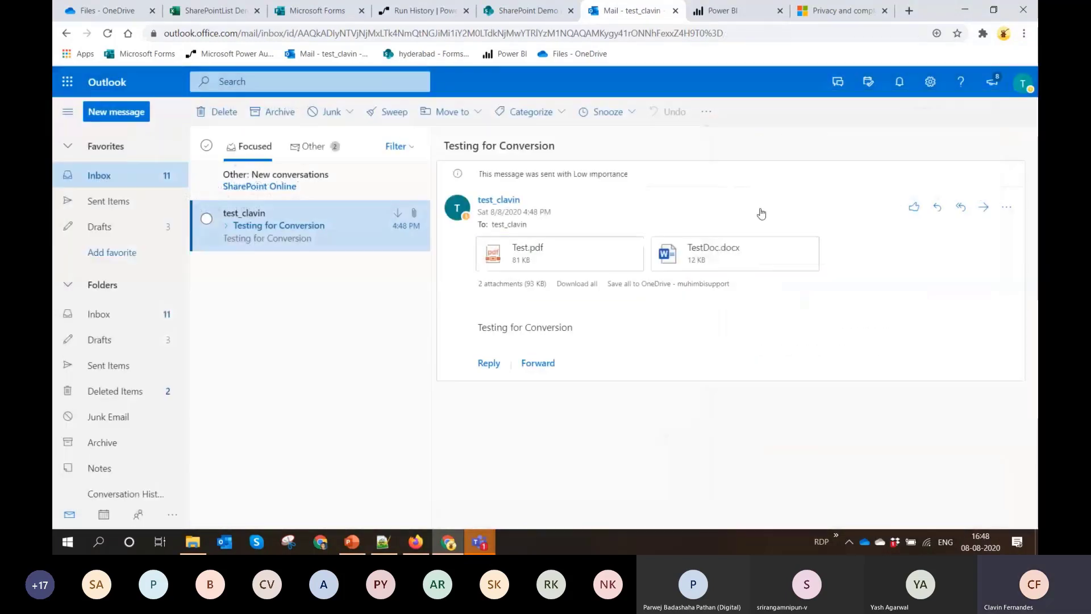
click(726, 245)
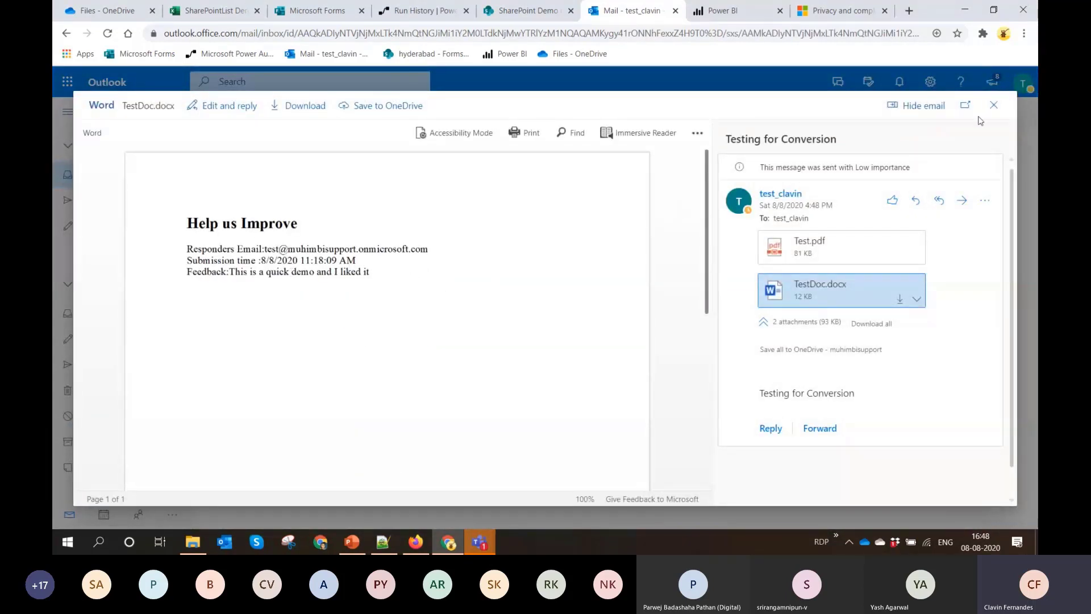
click(993, 106)
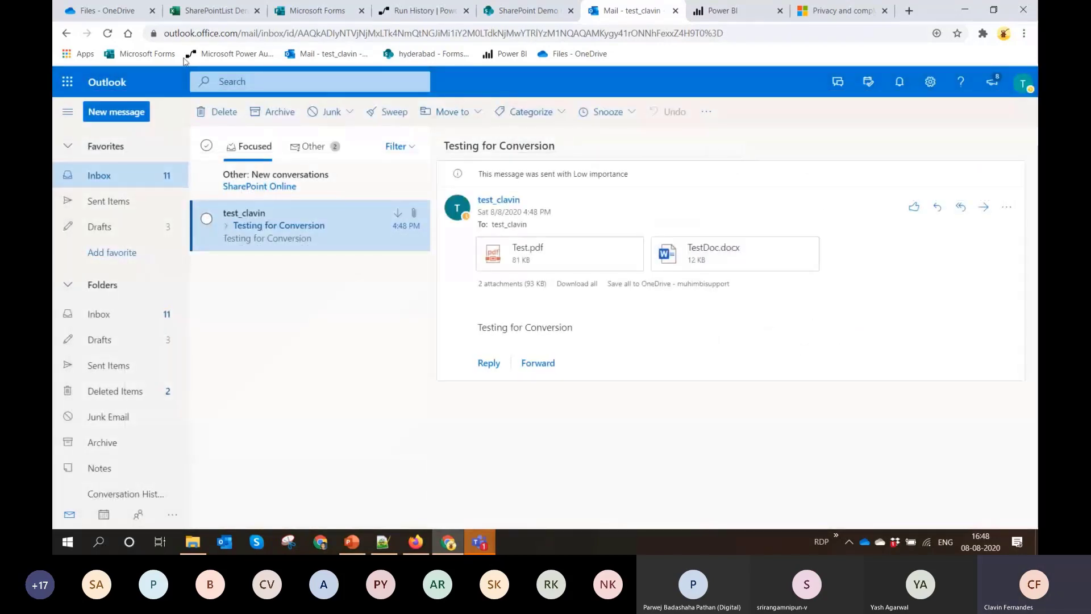
Return to Microsoft Forms, leave the Feedback For Speaking form, and open the BootCampDemo form in preview
click(307, 14)
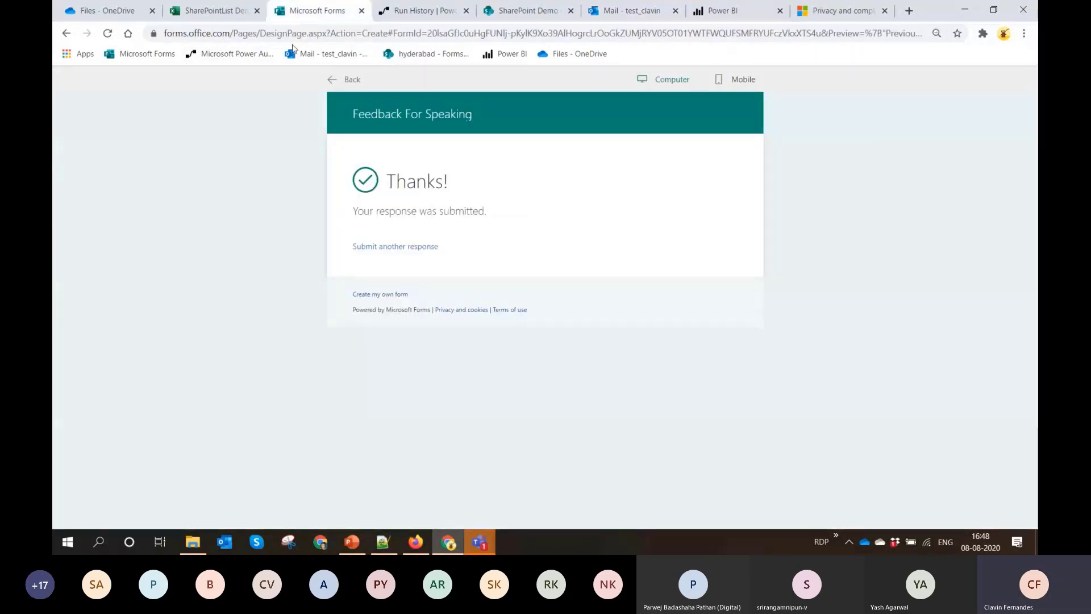
click(334, 83)
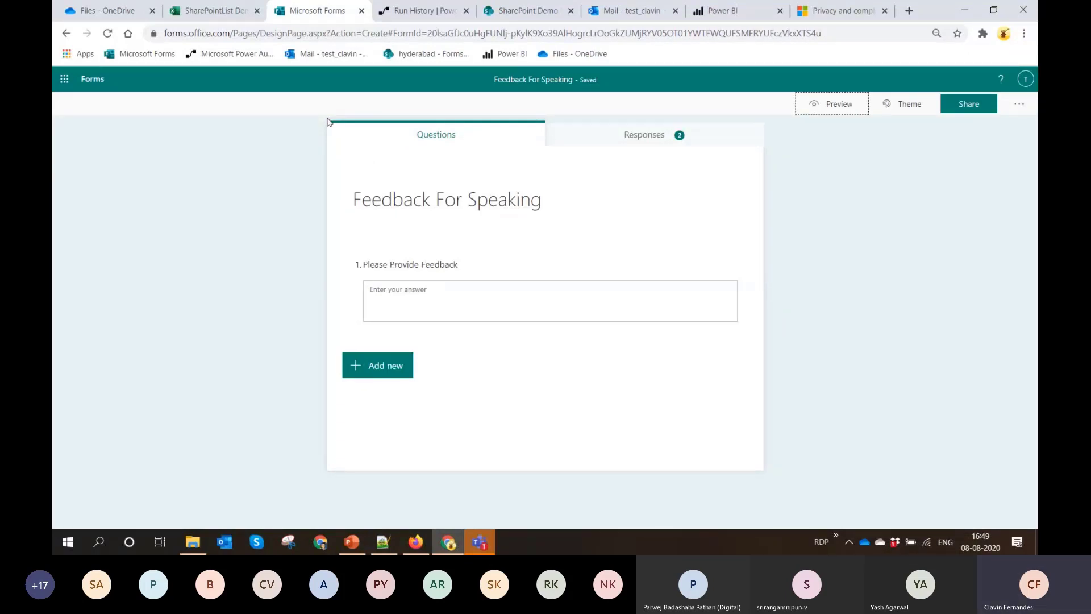
click(94, 80)
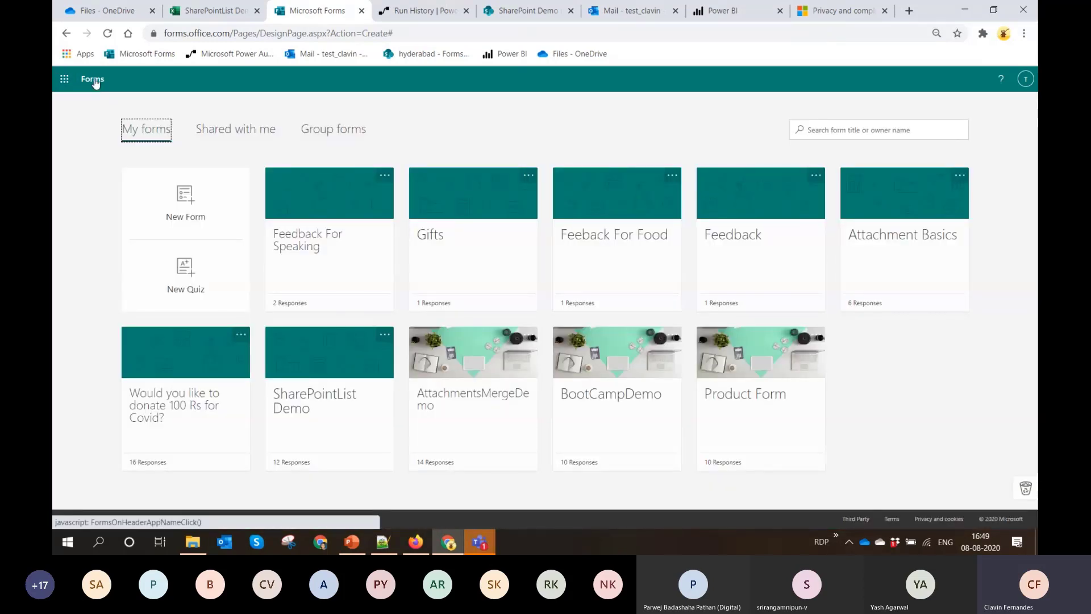
click(564, 357)
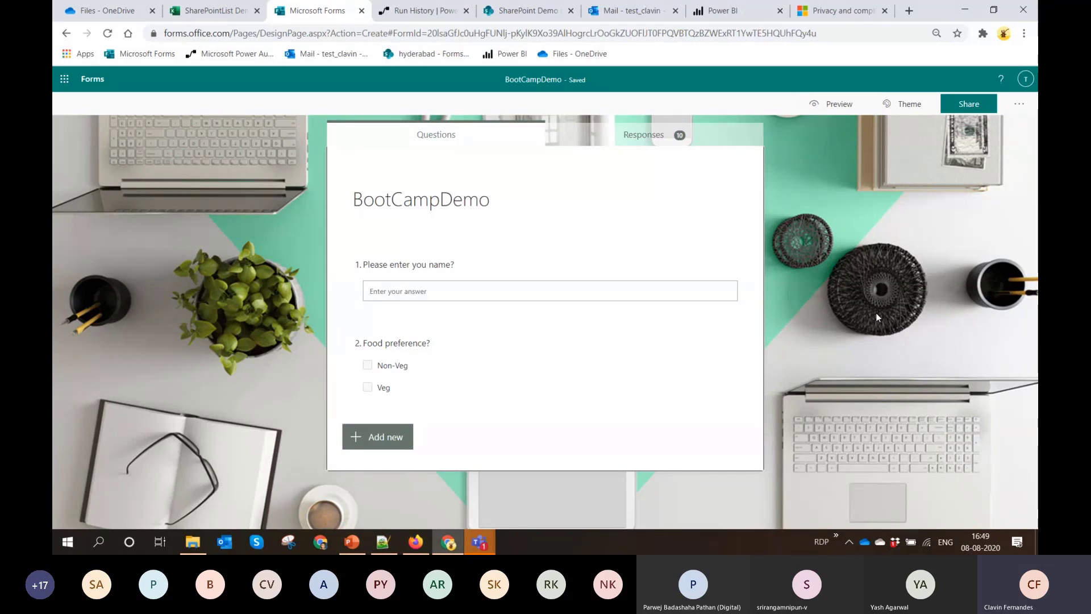
click(834, 114)
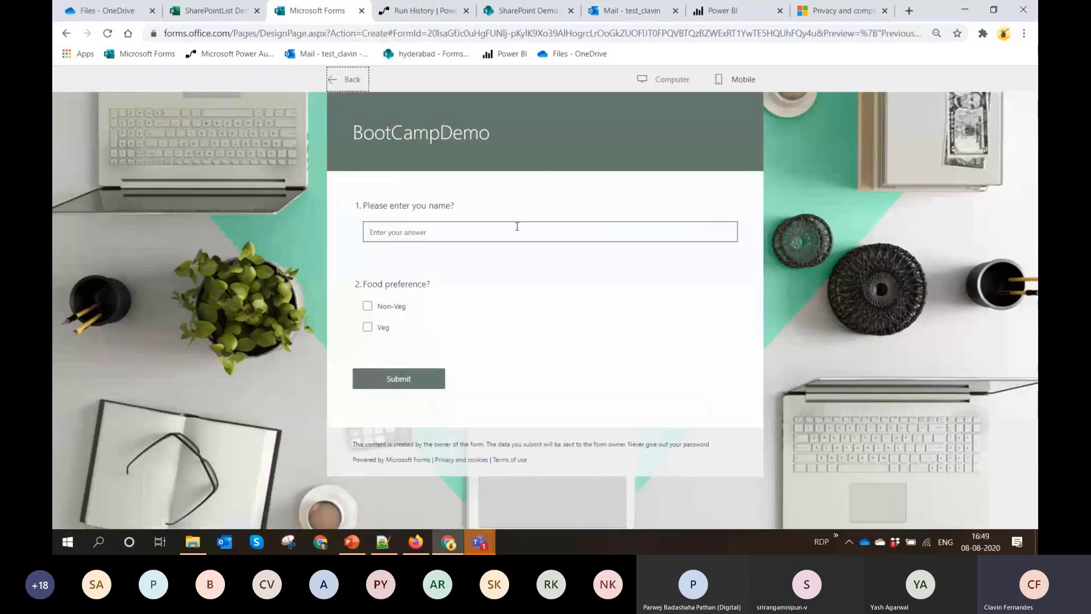
Enter the respondent's full name, select both Non-Veg and Veg as food preferences, and submit the form
click(519, 235)
text(Clavin Fer)
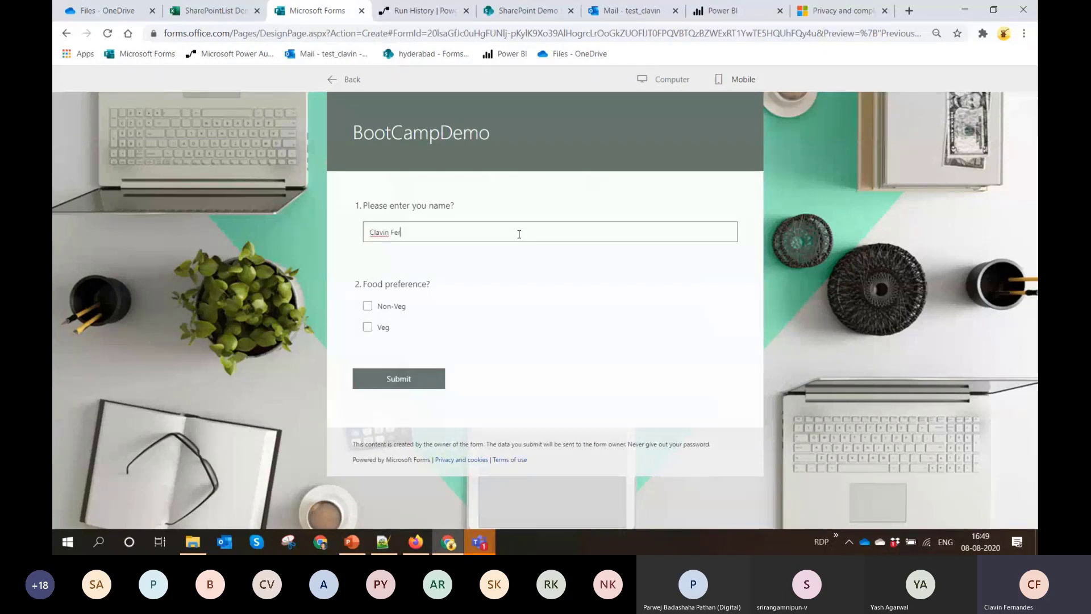
text(nandes)
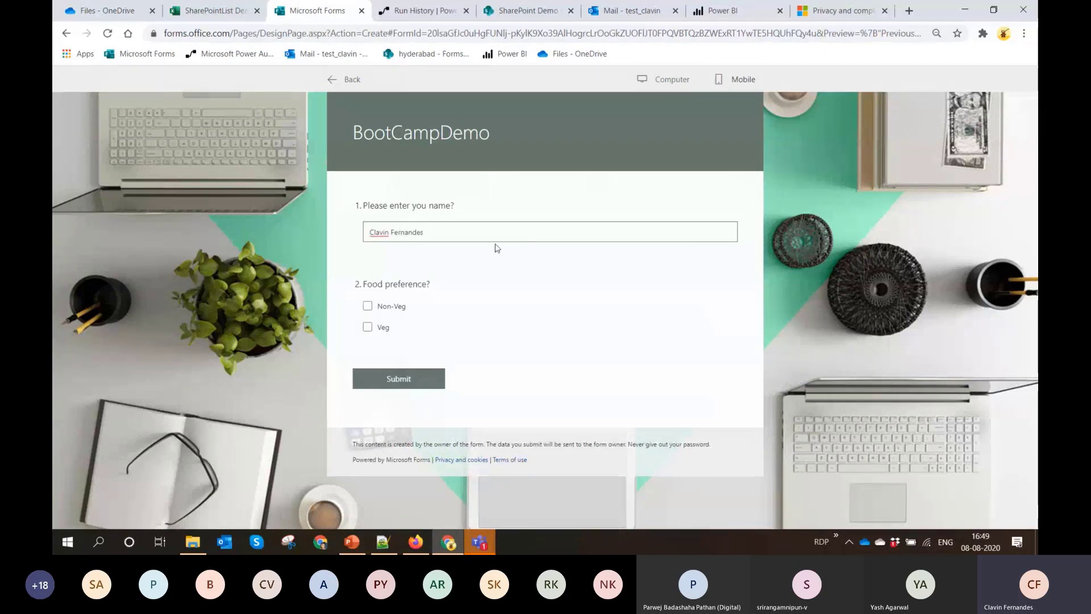
click(367, 305)
click(368, 327)
click(428, 378)
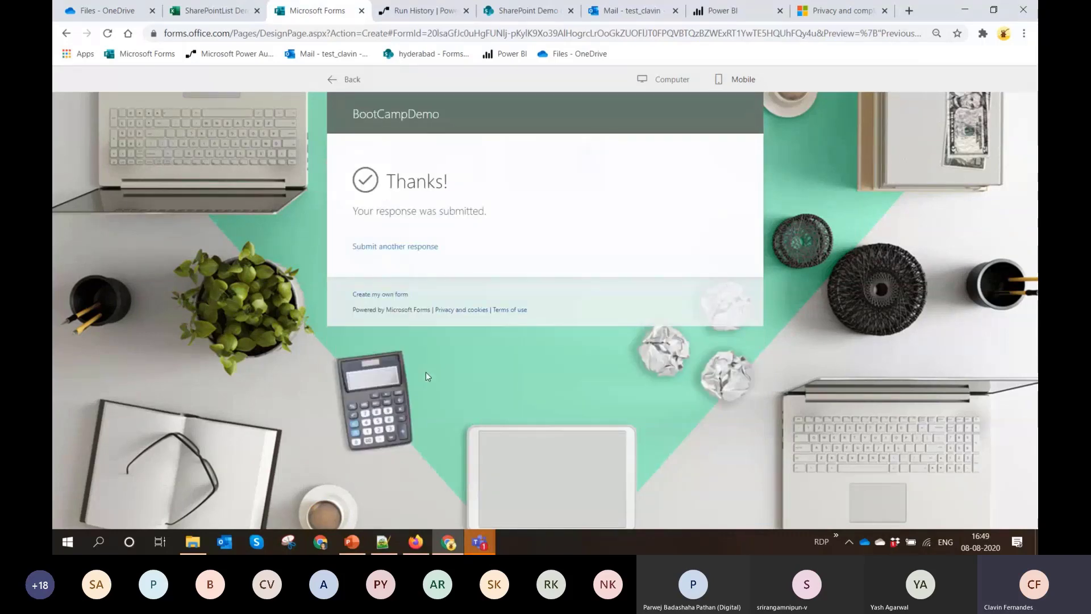
Switch to Power Automate and open the Print PDF Demo flow for editing
click(418, 10)
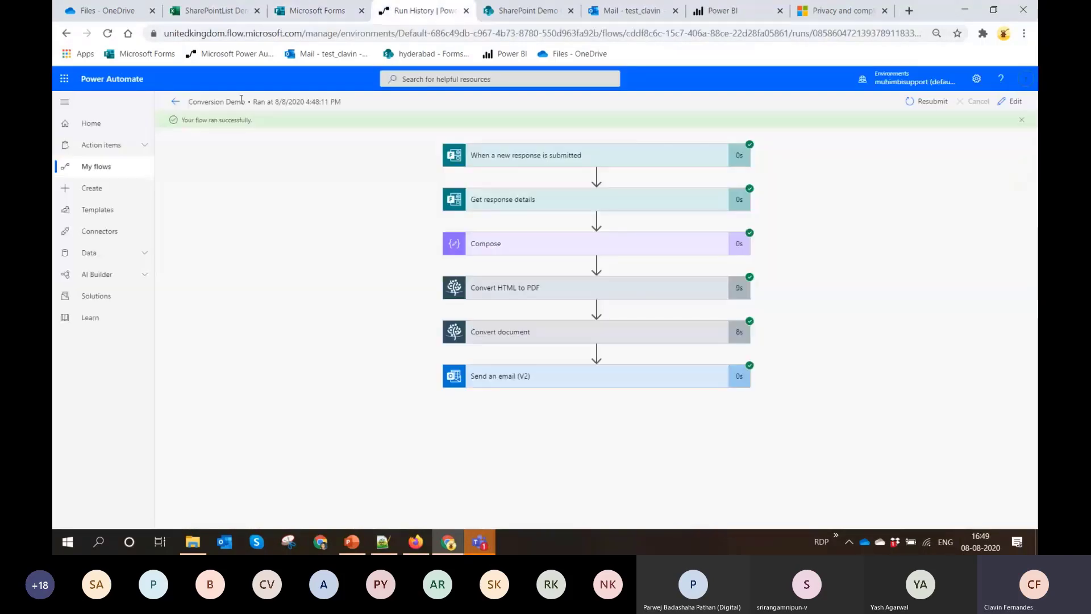
click(175, 102)
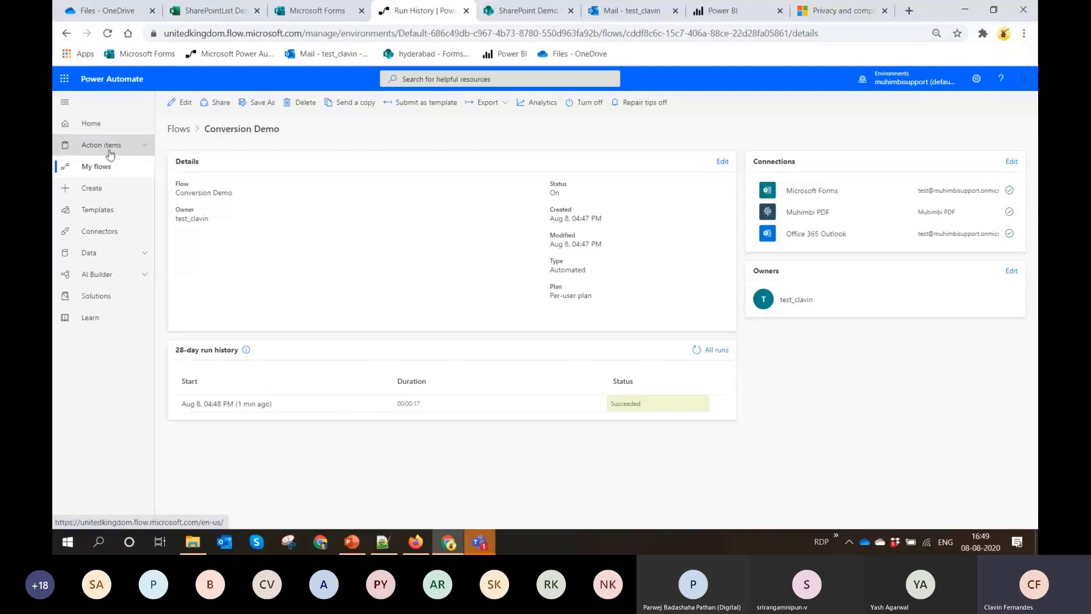
click(113, 172)
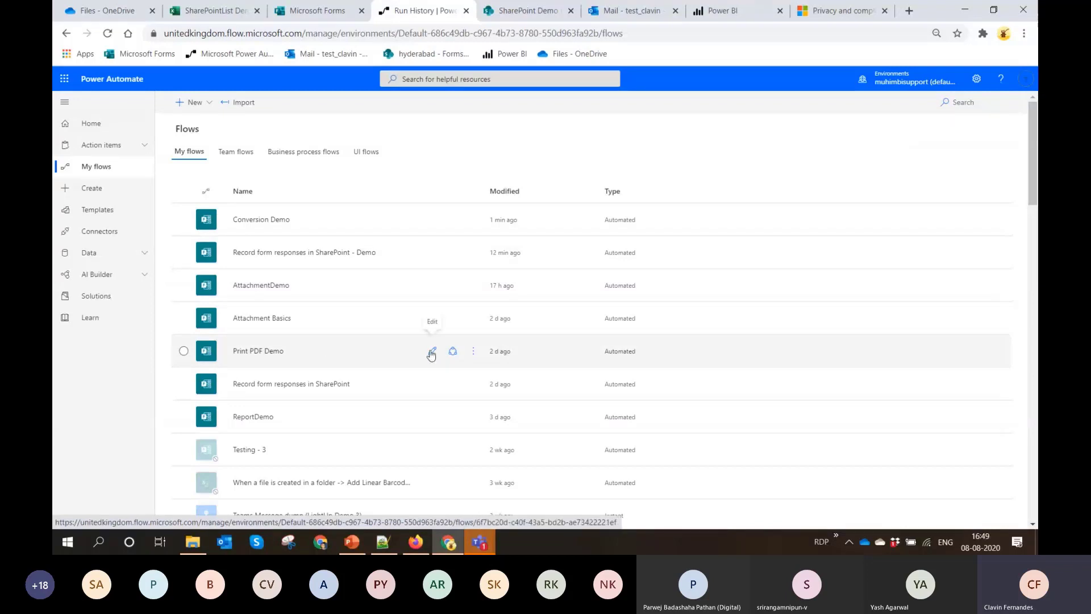
click(275, 353)
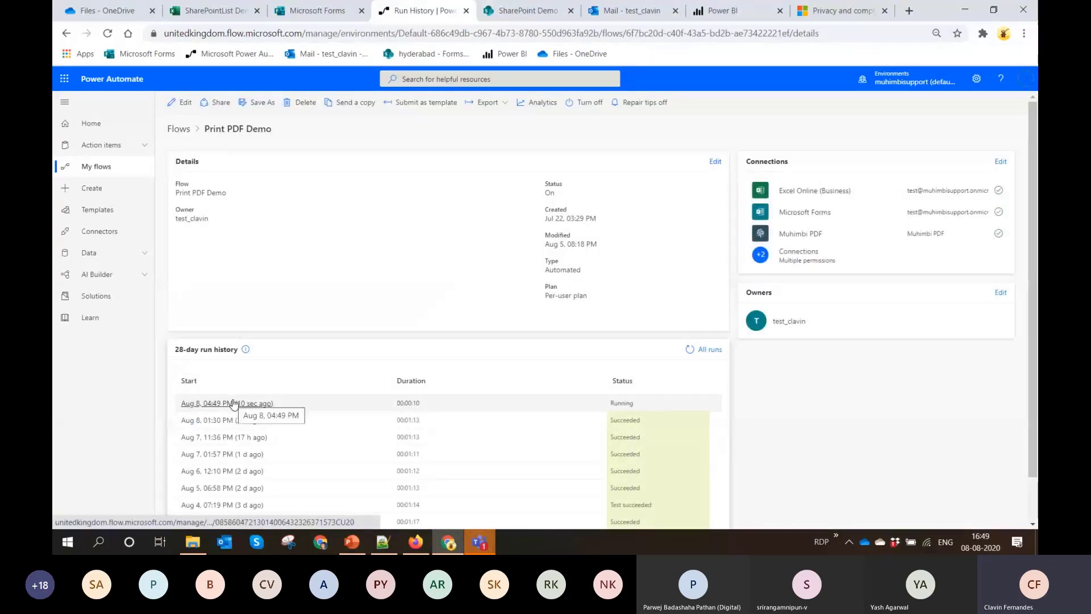
click(185, 103)
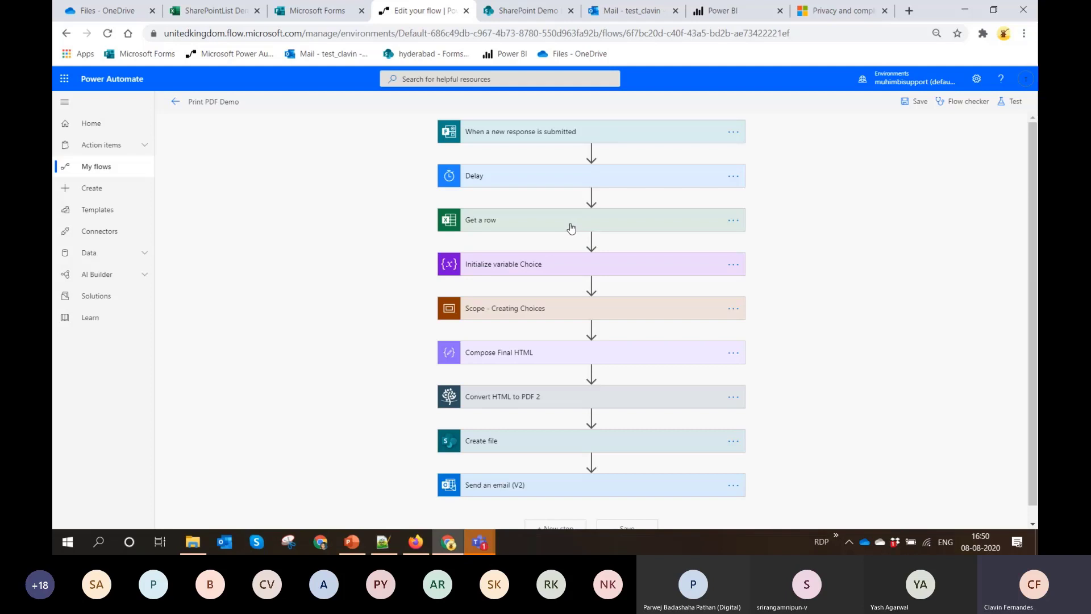
Close the BootCampDemo form preview to review its questions, and return to the Print PDF Demo flow
click(313, 16)
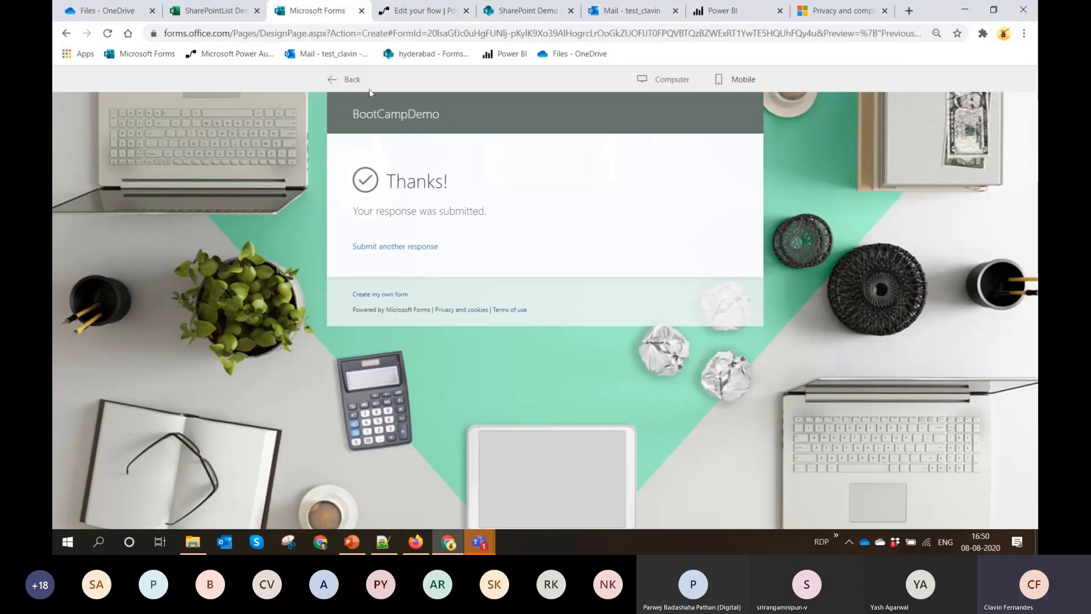
click(339, 82)
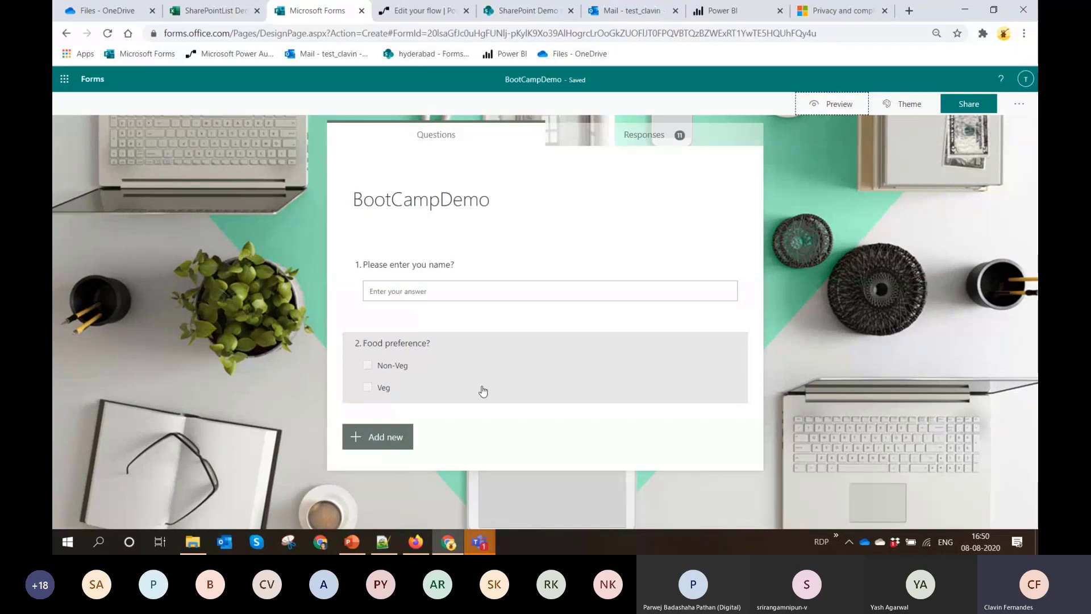
click(422, 11)
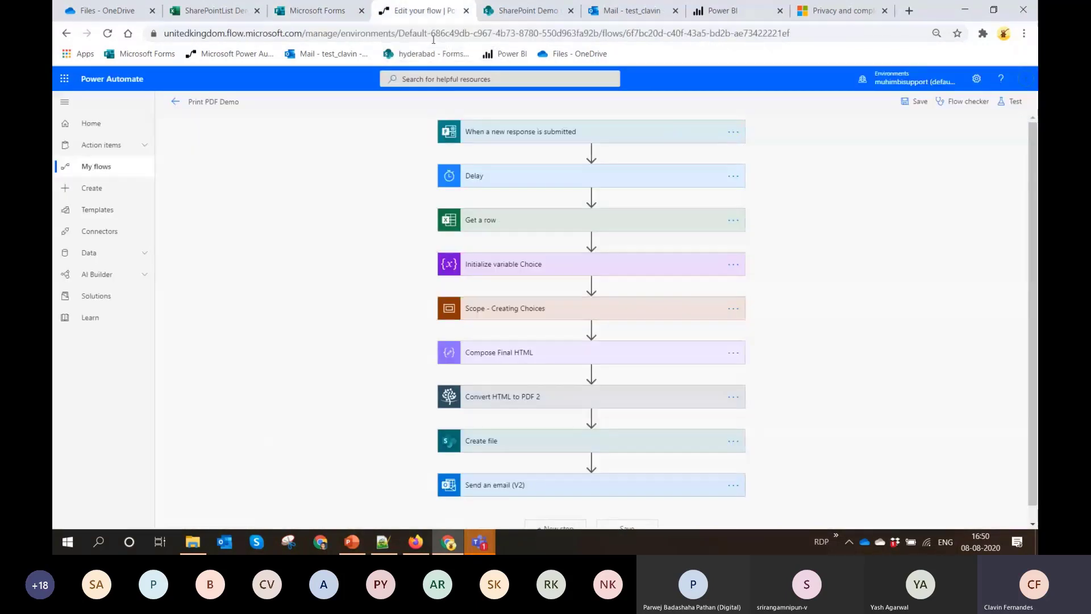
Examine the Initialize variable Choice and Get a row settings and the actions inside the Creating Choices scope
click(522, 263)
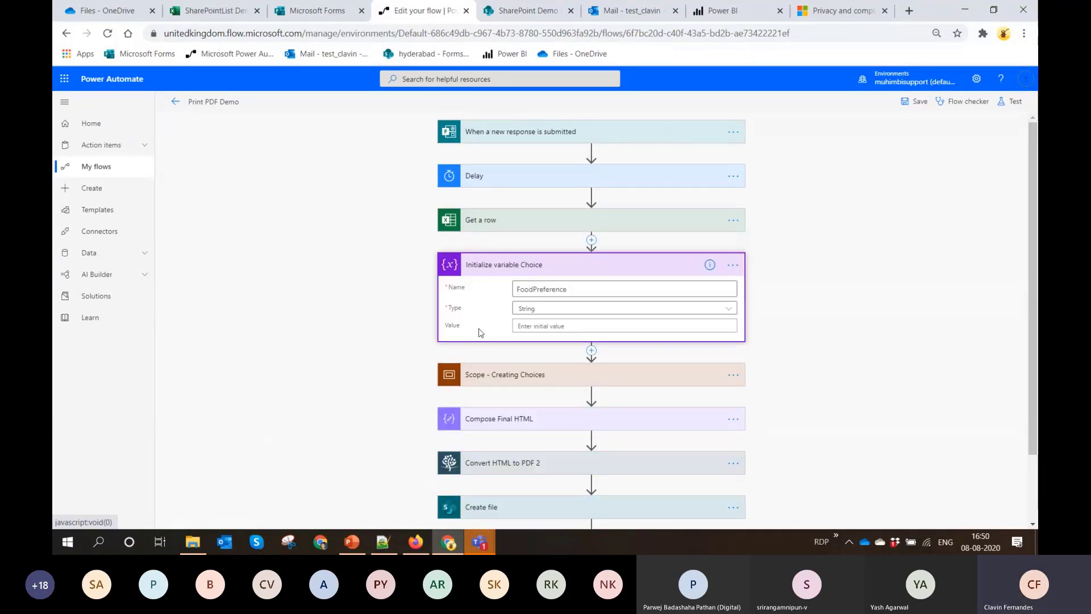
scroll(530, 319, down, 2)
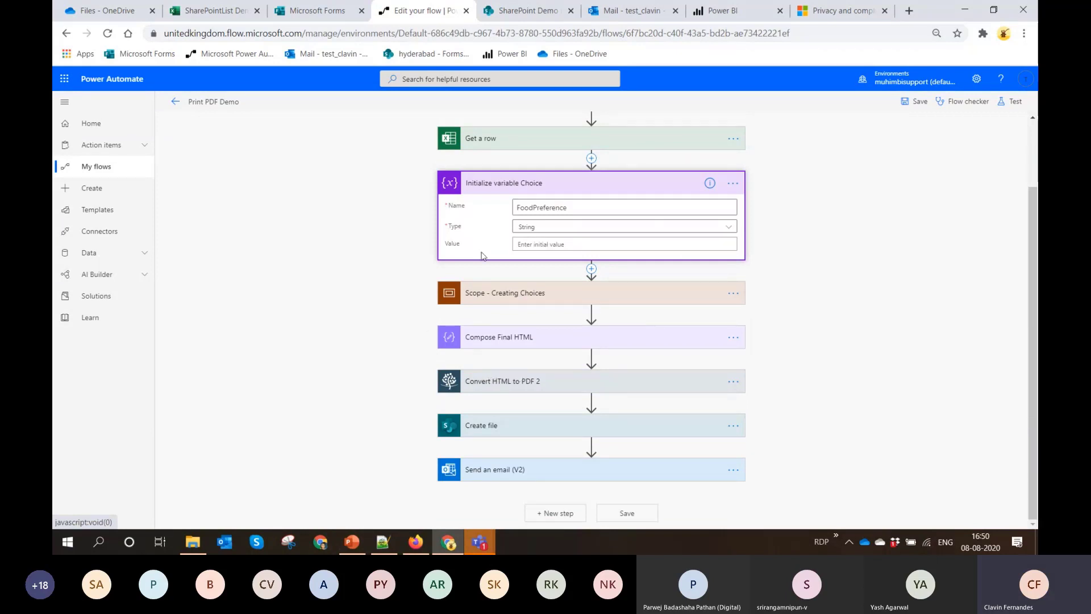
click(517, 142)
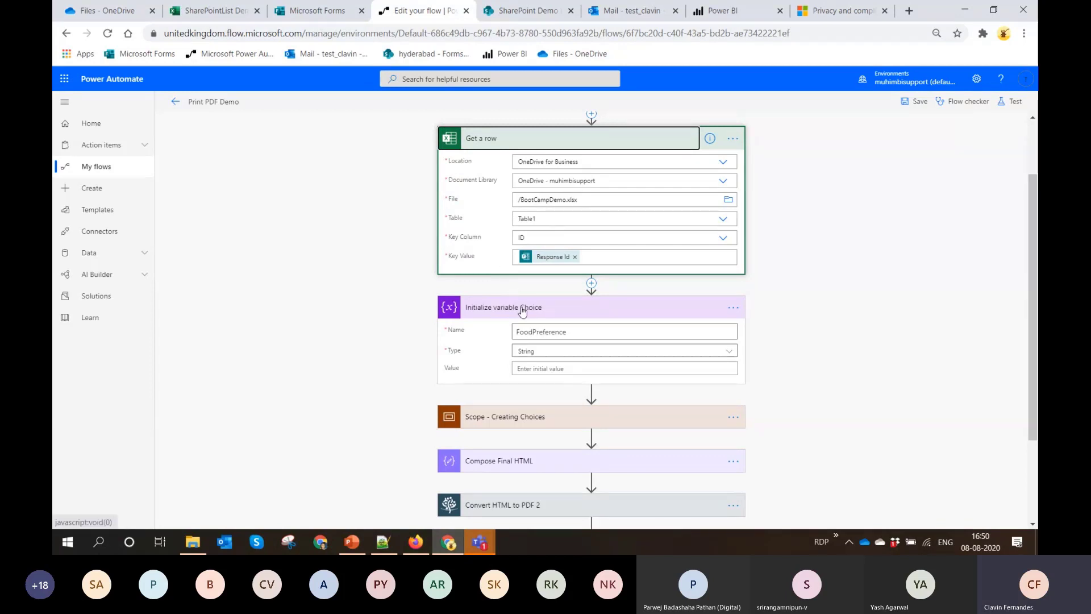
scroll(518, 318, down, 1)
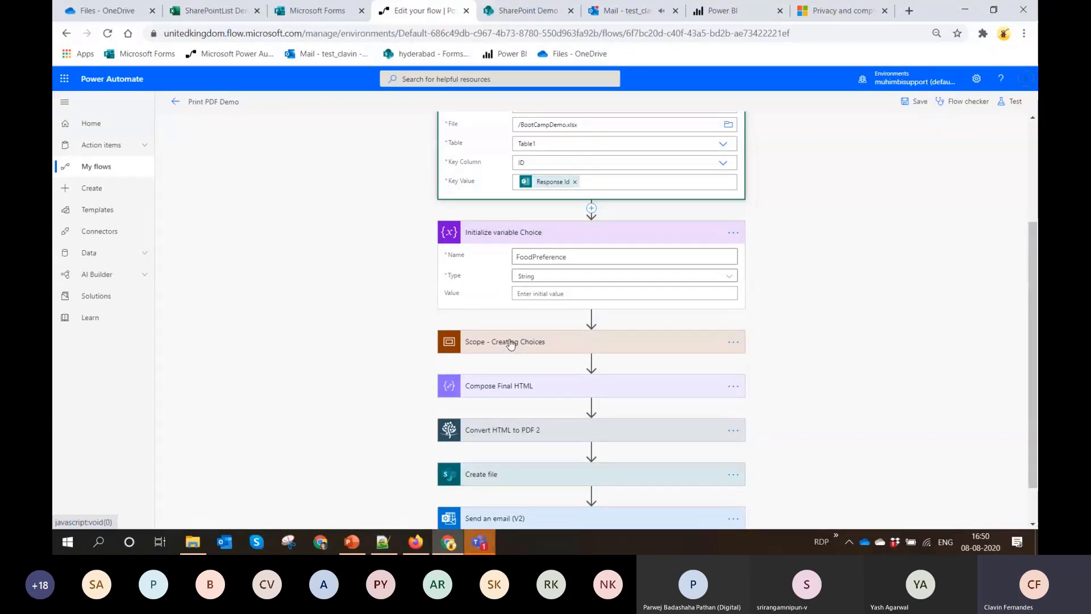
click(510, 343)
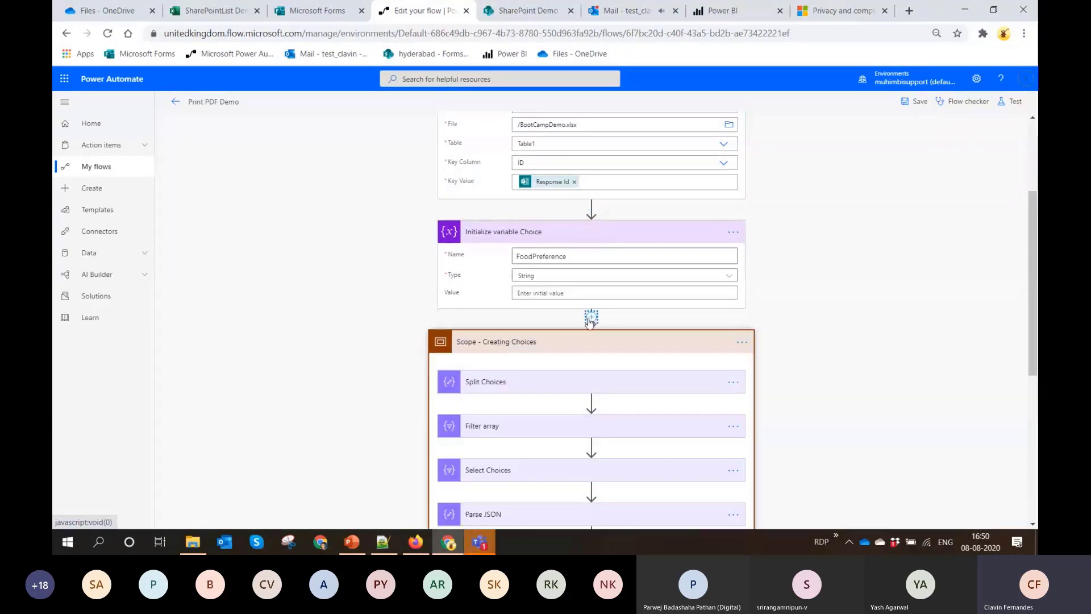
scroll(591, 318, down, 2)
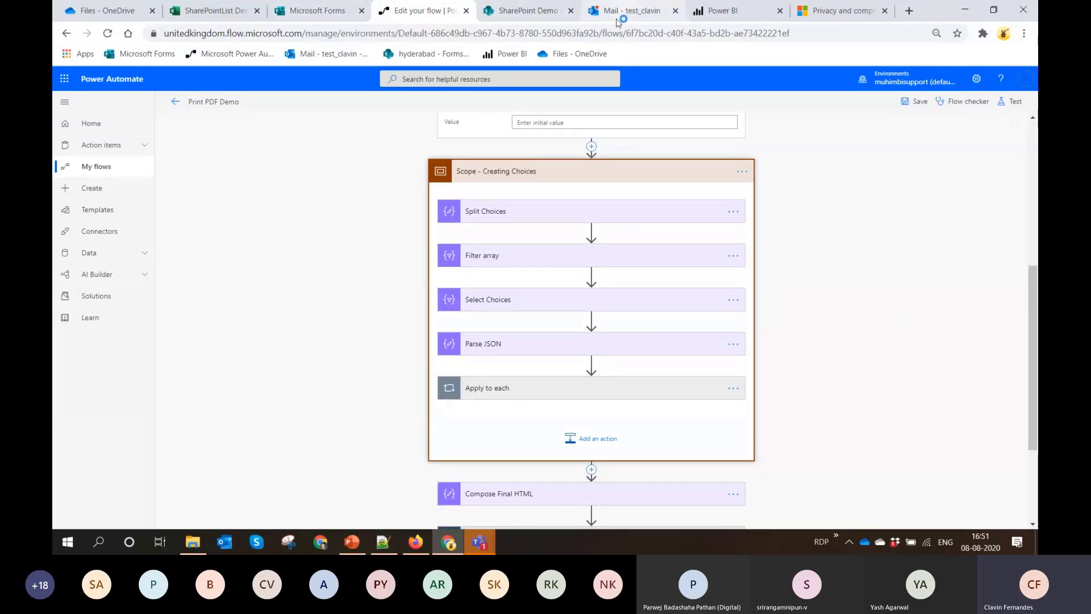
Switch to OneDrive and open BootCampDemo.xlsx to view the recorded food preference responses
click(107, 17)
mouse_move(325, 348)
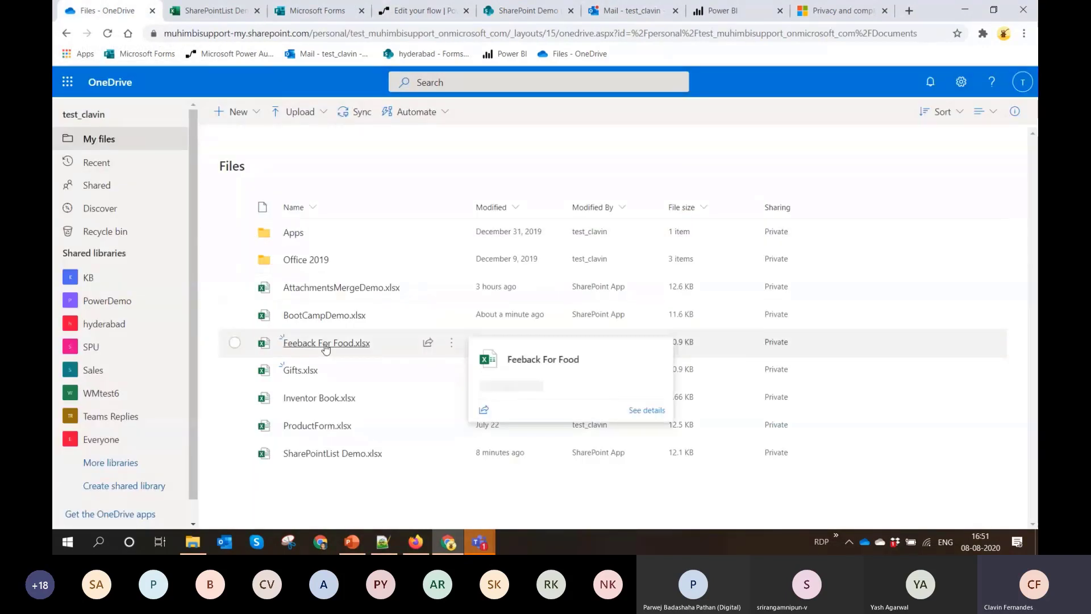
click(324, 316)
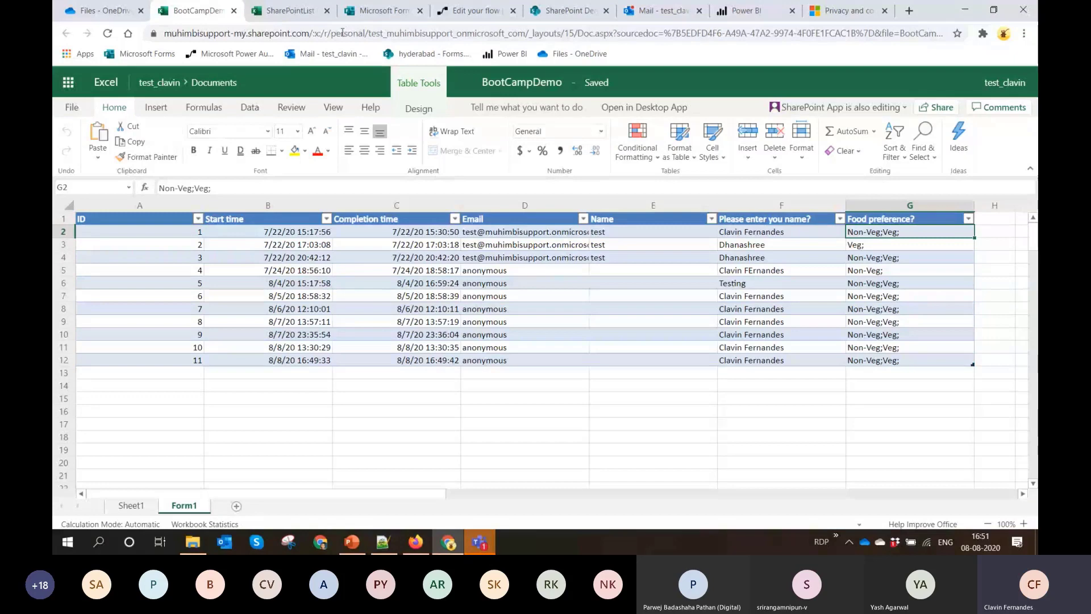
Return to the Print PDF Demo flow and examine the Split Choices input and the Parse JSON content and schema
click(475, 11)
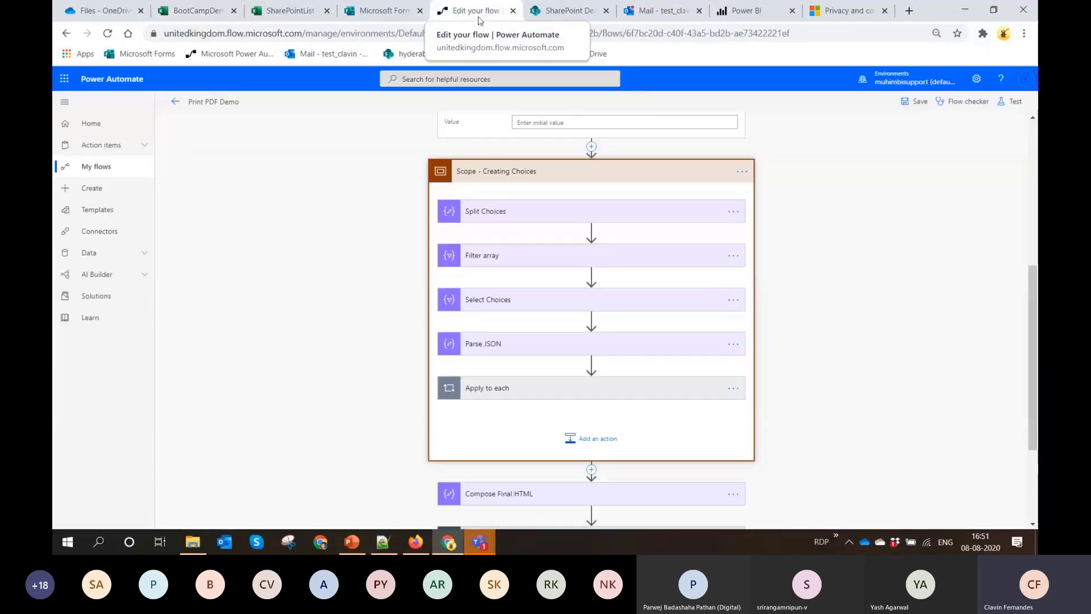
click(547, 214)
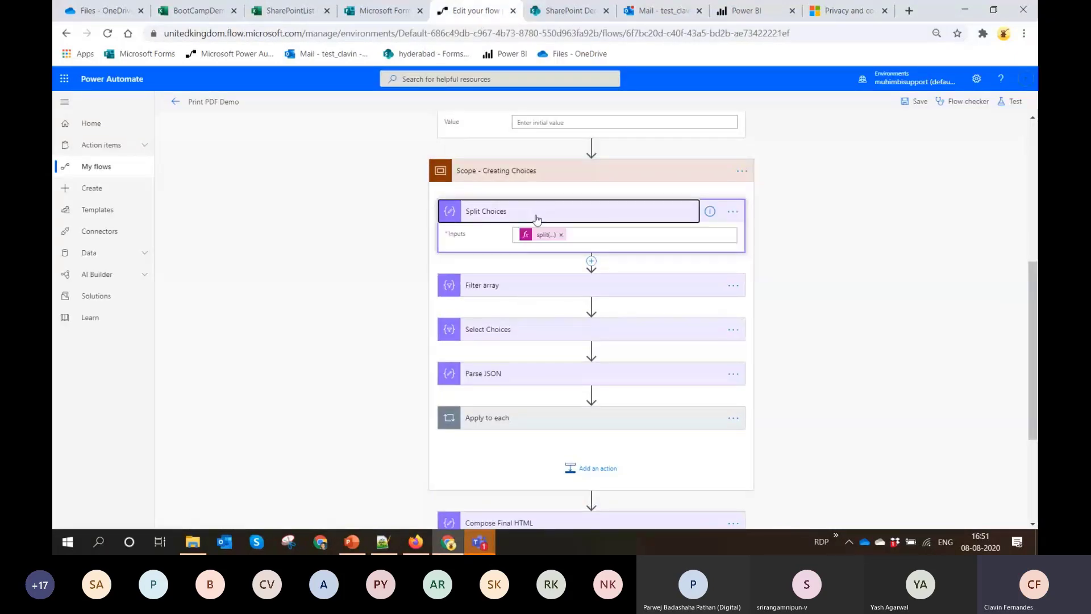
click(538, 216)
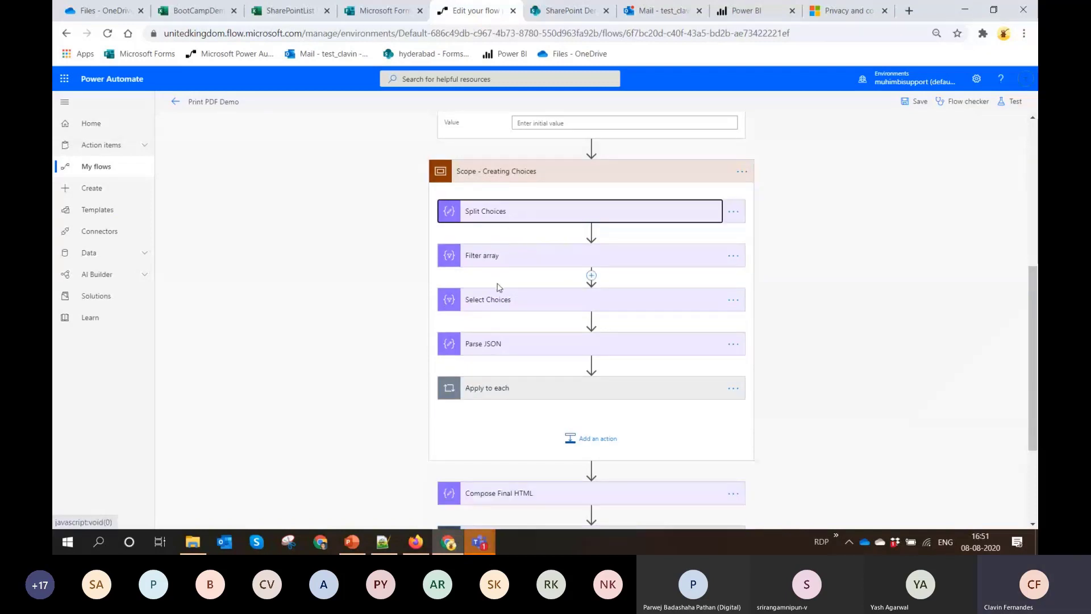
click(511, 352)
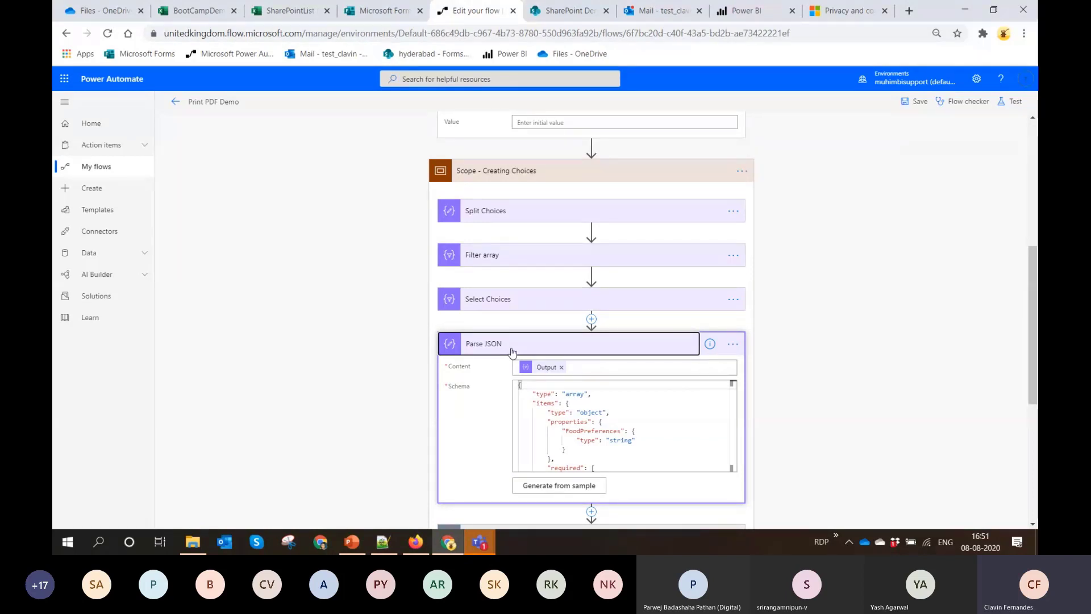
scroll(512, 353, down, 5)
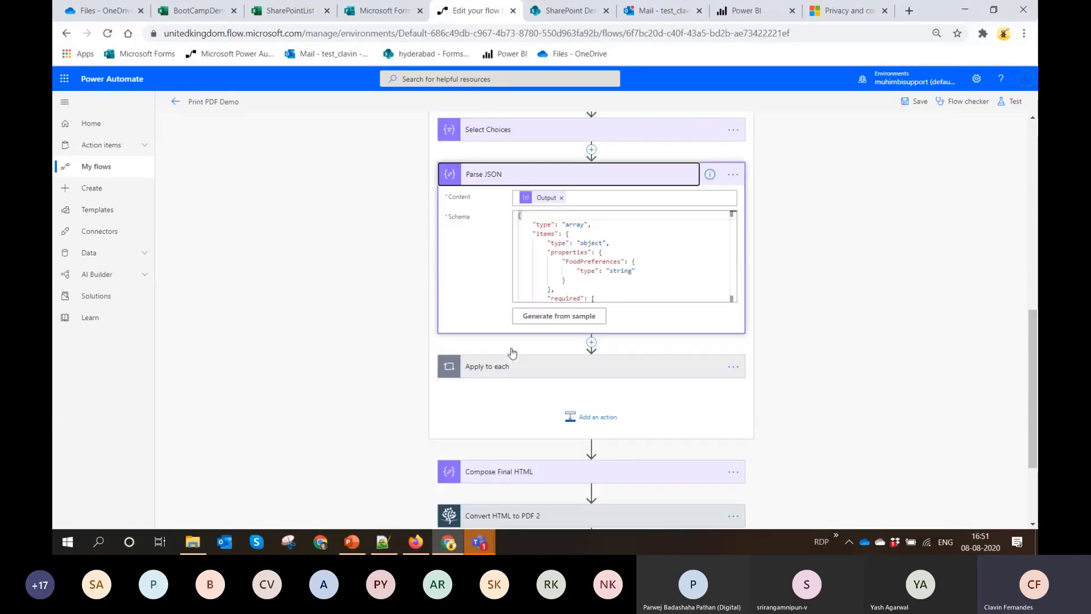
Expand Composing HTML inside the Apply to each loop and copy its HTML input into an empty Notepad++ document
click(526, 301)
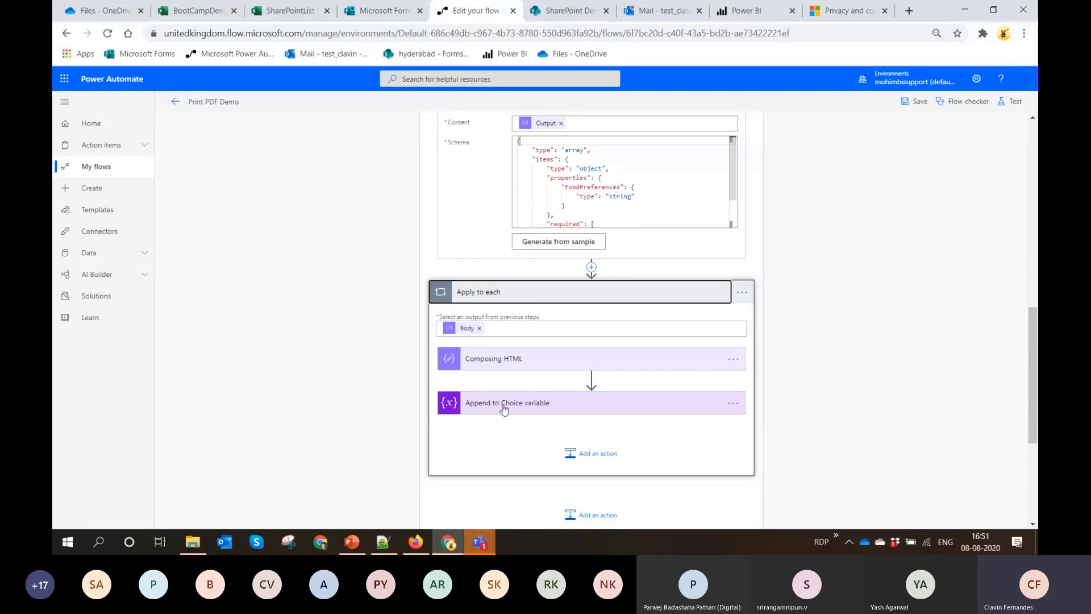
click(559, 367)
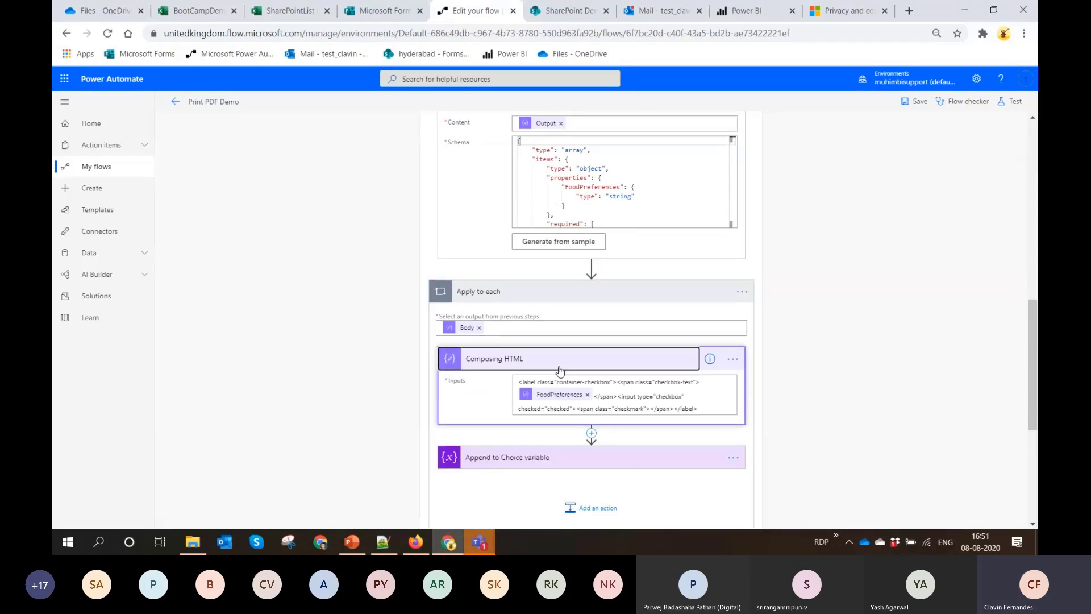
triple_click(709, 403)
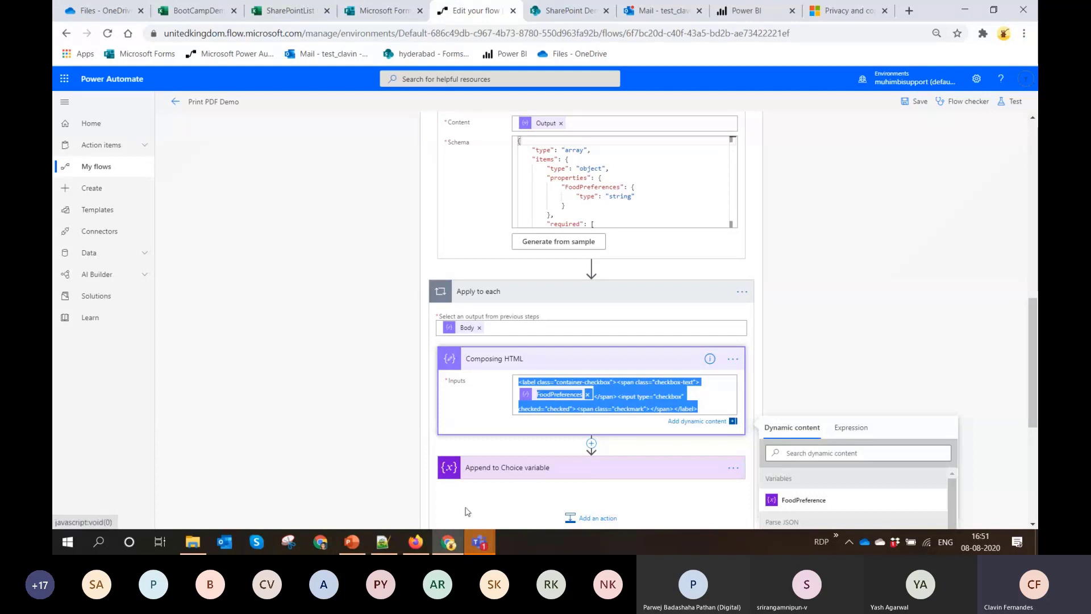
click(382, 542)
key(Delete)
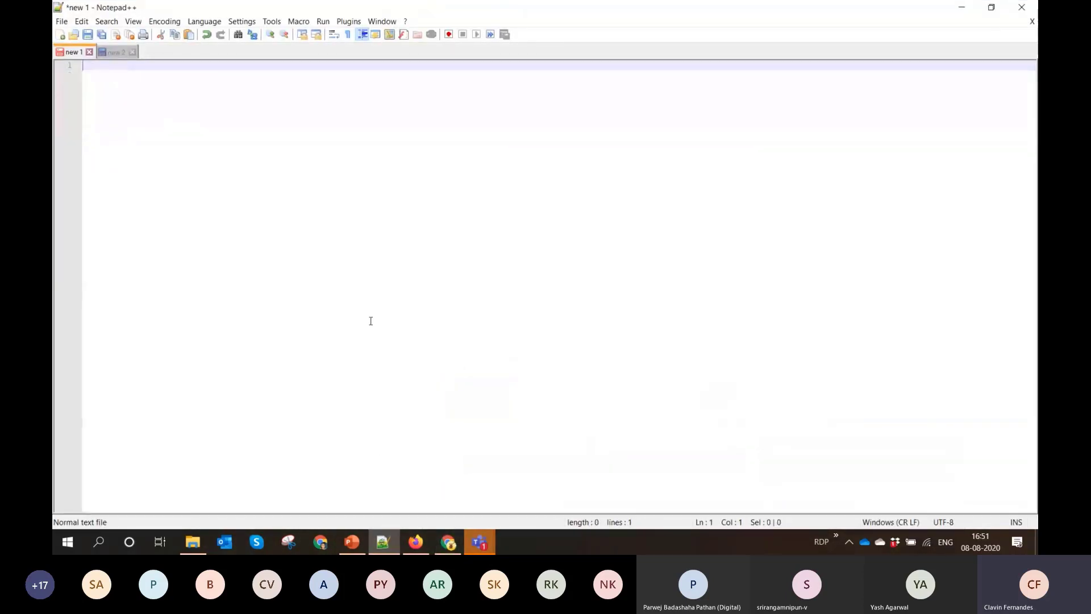
text(<label class="container-checkbox"><span class="checkbox-text">@{items('Apply_to_each')['FoodPreferences']}</span><input type="checkbox" checked="checked"><span class="checkmark"></span></label>)
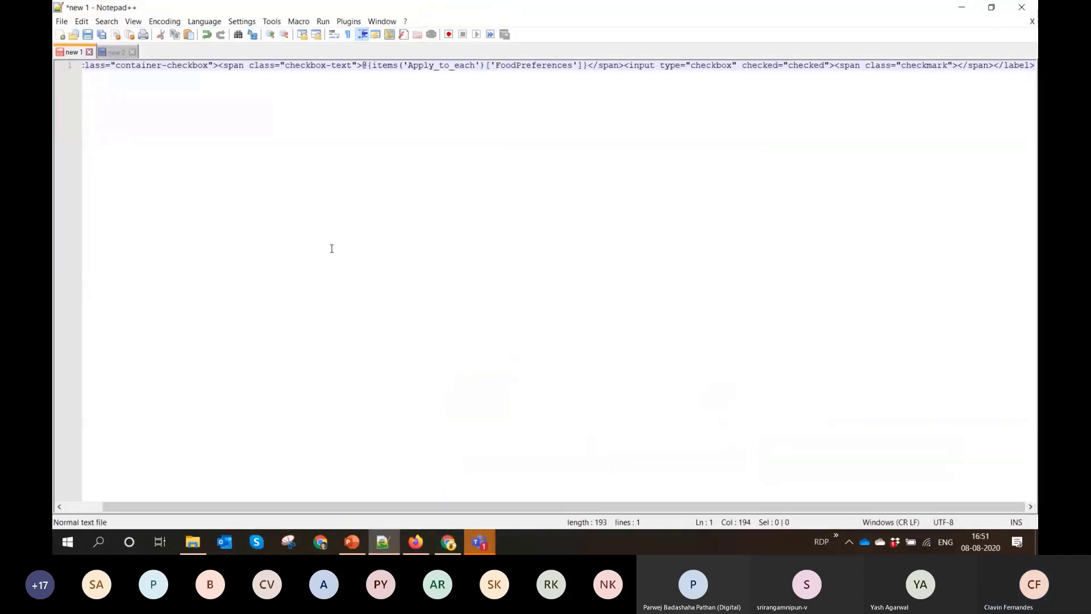
Examine the FoodPreferences reference in the pasted checkbox HTML, and return to the Print PDF Demo flow
scroll(346, 253, left, 1)
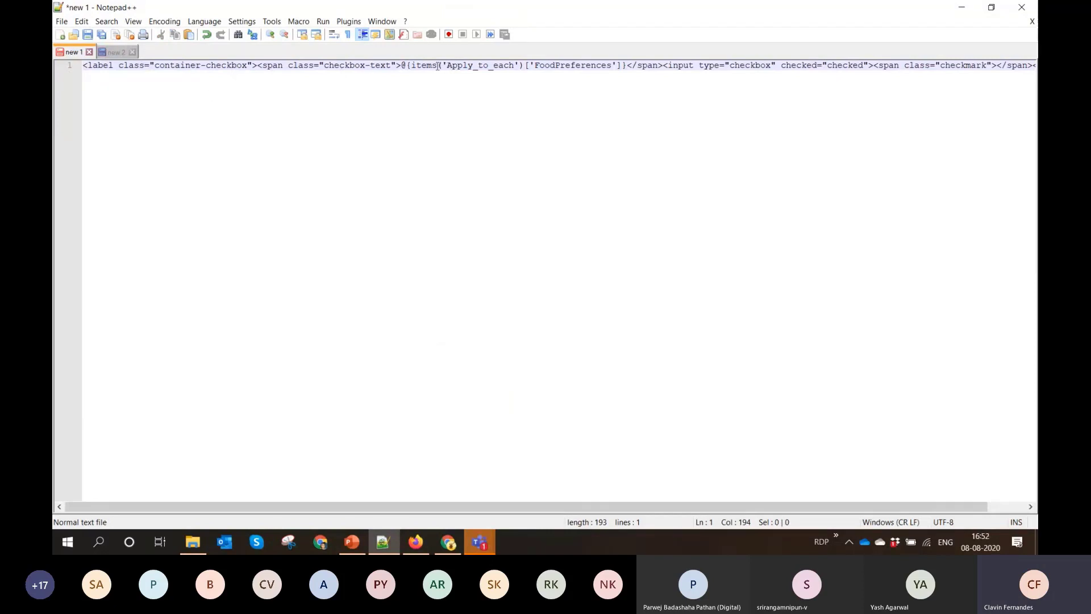
drag(523, 65, 624, 65)
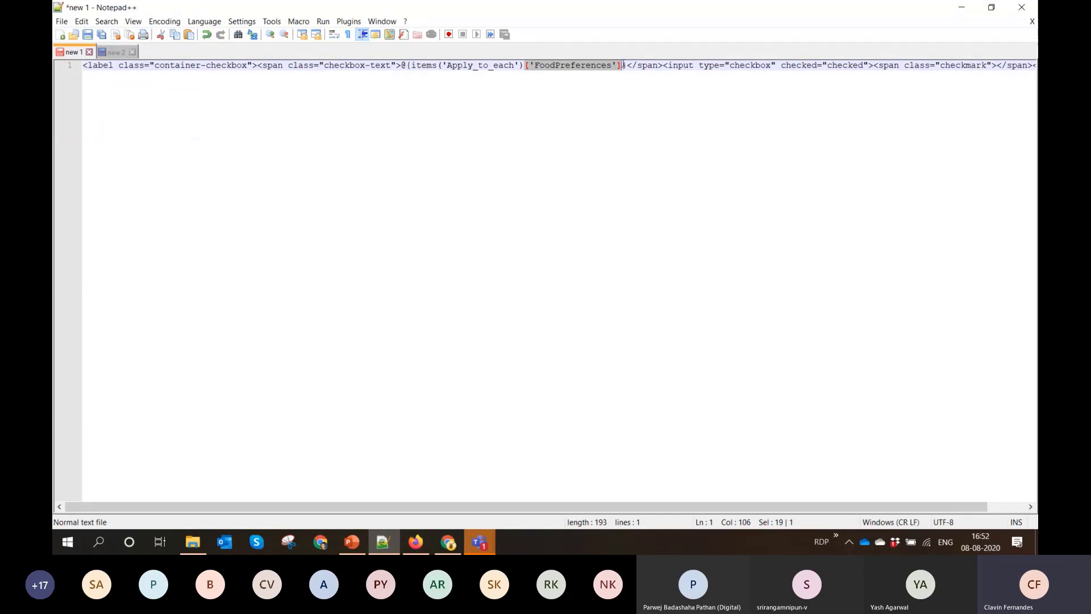
click(963, 8)
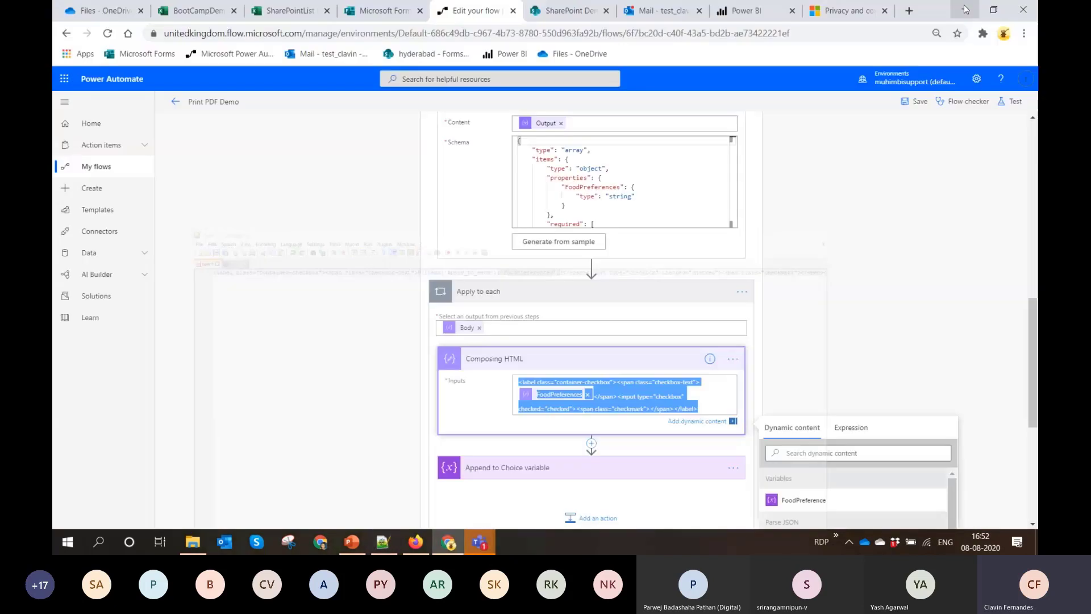
Examine the Append to Choice variable settings and the full HTML template in Compose Final HTML
scroll(596, 256, down, 4)
click(597, 230)
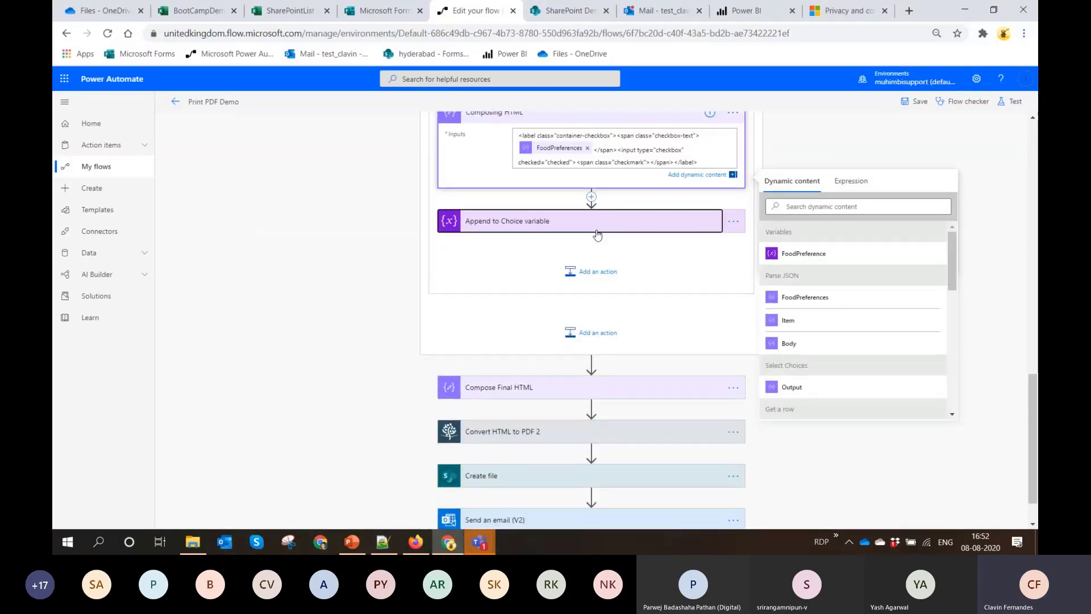
scroll(534, 264, down, 2)
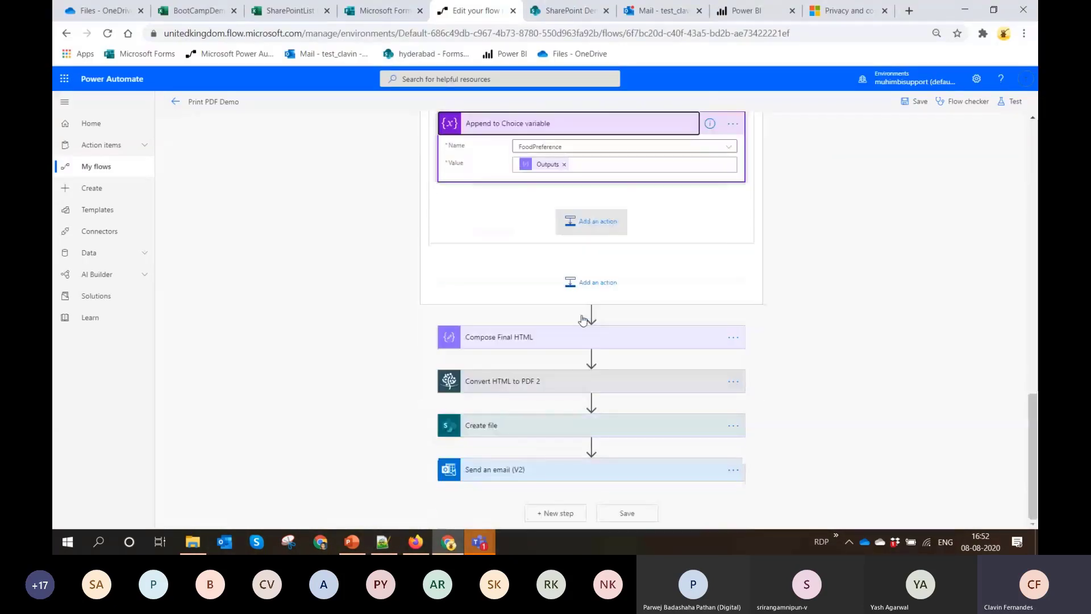
click(500, 339)
scroll(624, 386, down, 3)
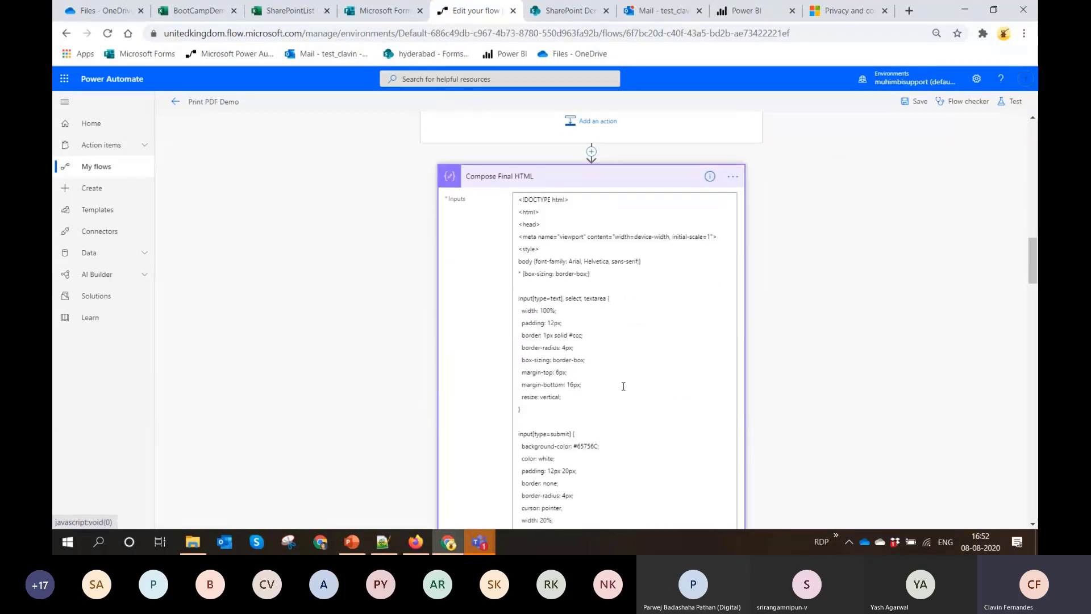
scroll(624, 386, down, 15)
scroll(624, 386, down, 15)
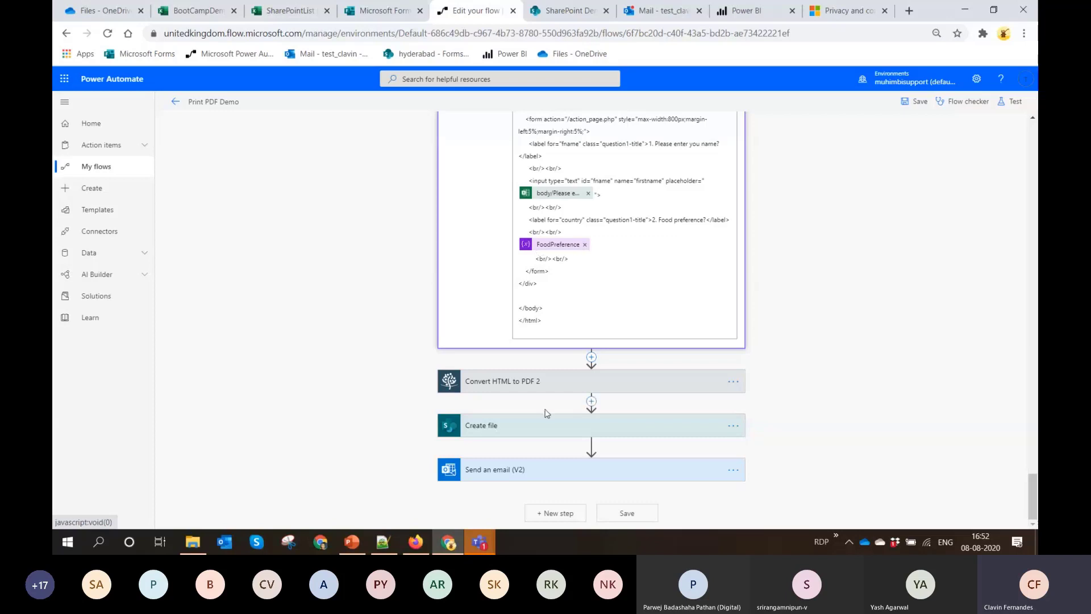
Examine the settings of the Convert HTML to PDF 2, Create file and Send an email (V2) actions
click(550, 387)
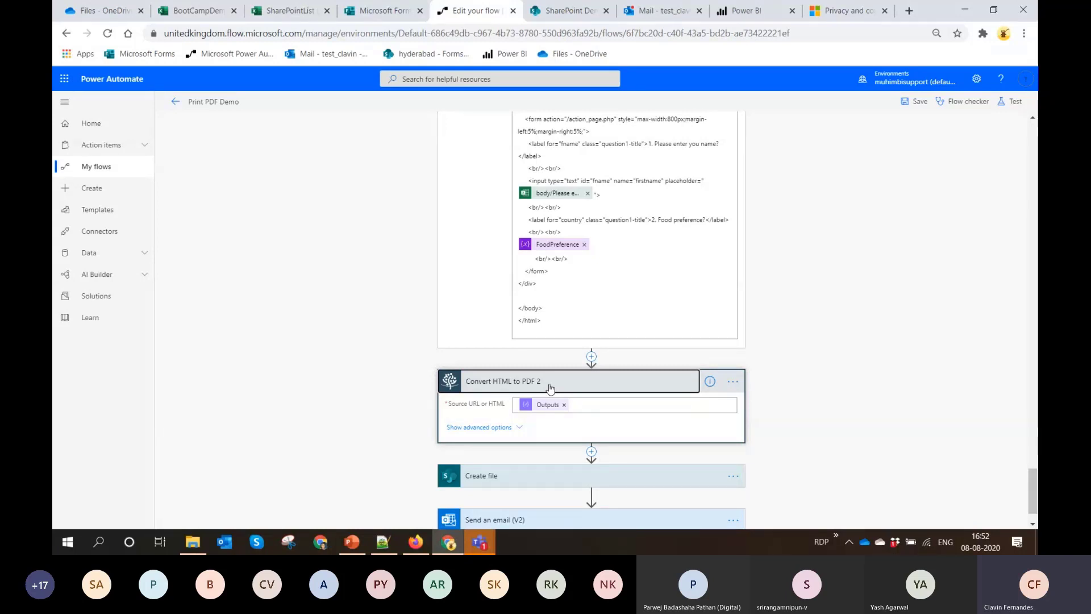
scroll(551, 388, down, 1)
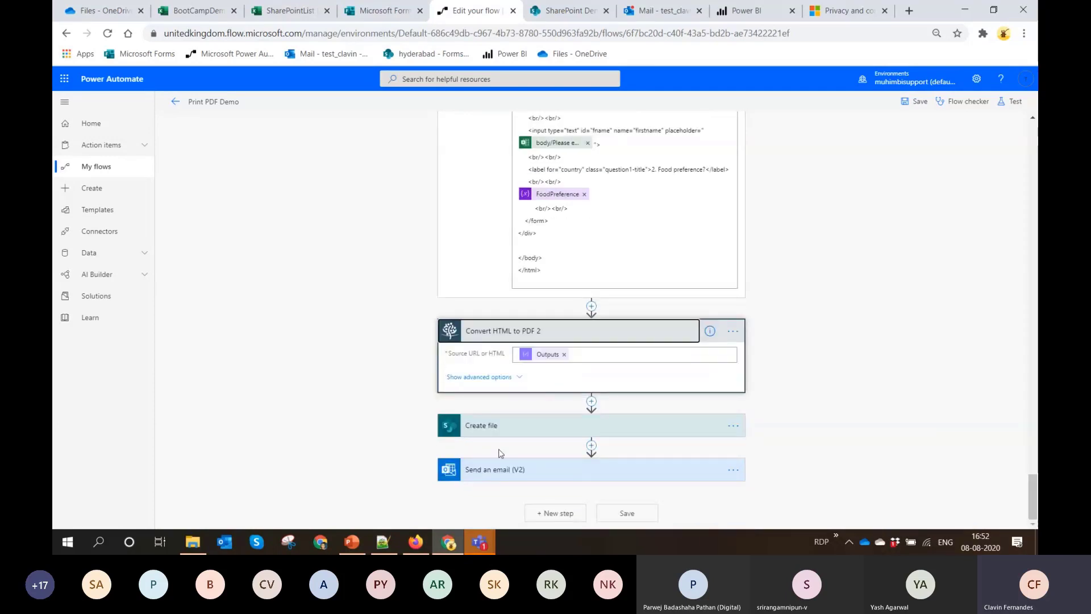
click(512, 436)
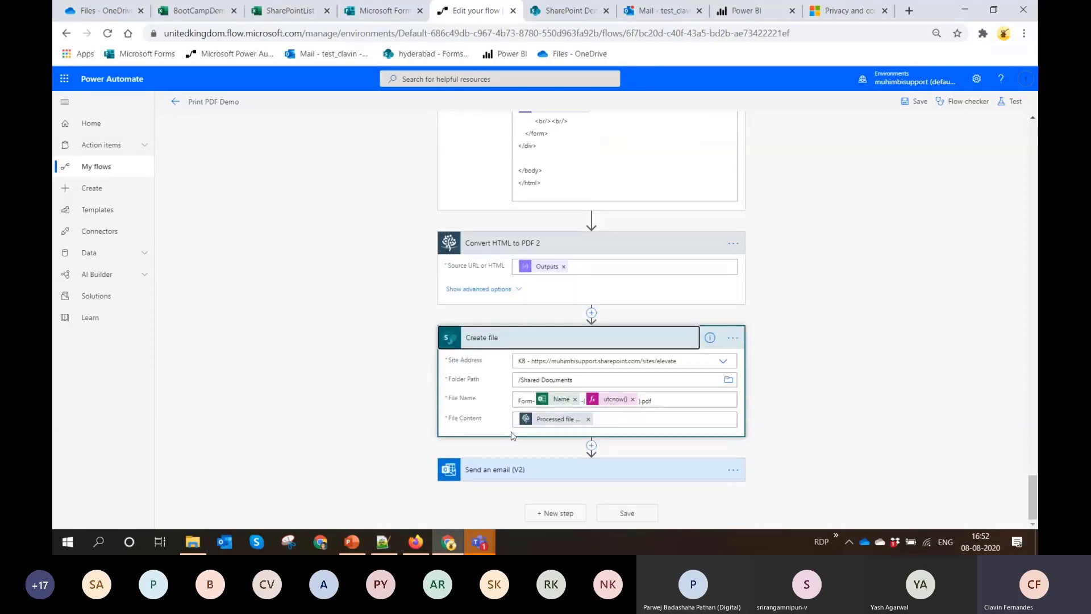
click(540, 475)
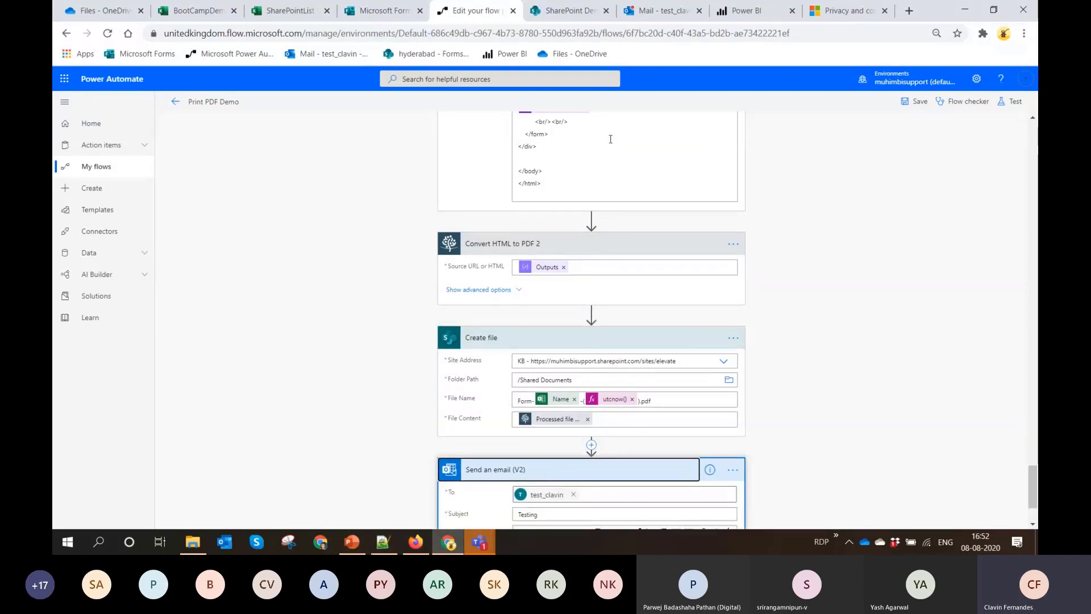
Switch to Outlook, open the Testing email and preview its Test.pdf attachment as a whole page, closing the preview when done
click(629, 15)
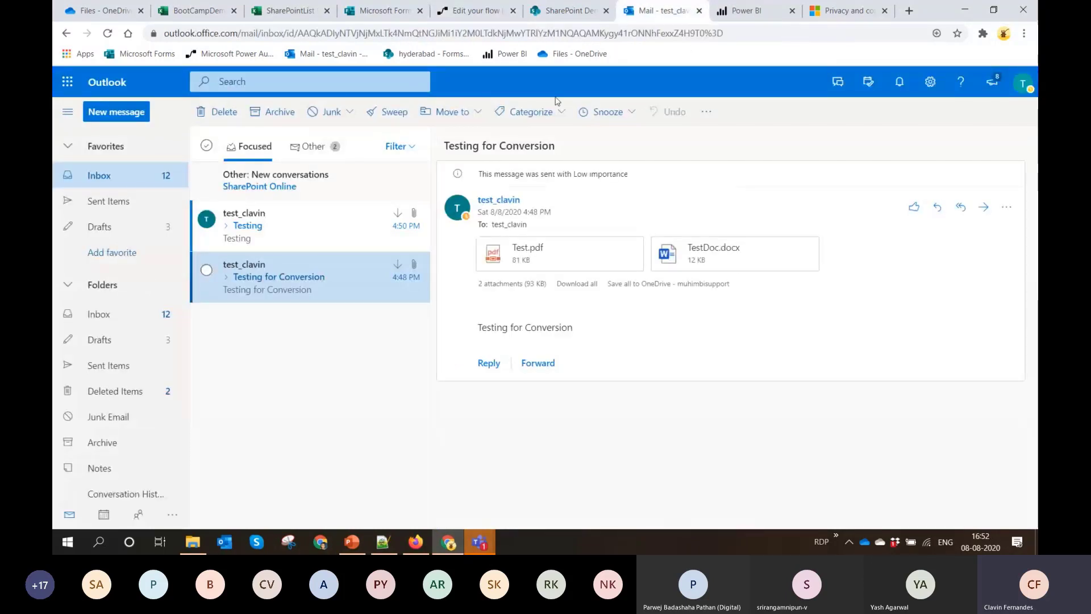
click(295, 227)
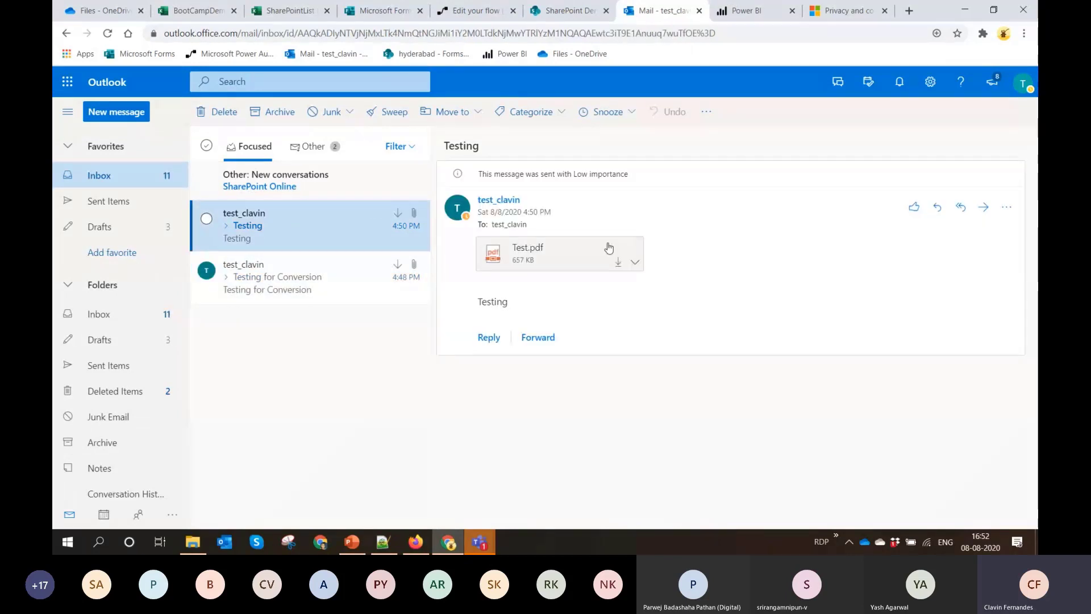
click(556, 253)
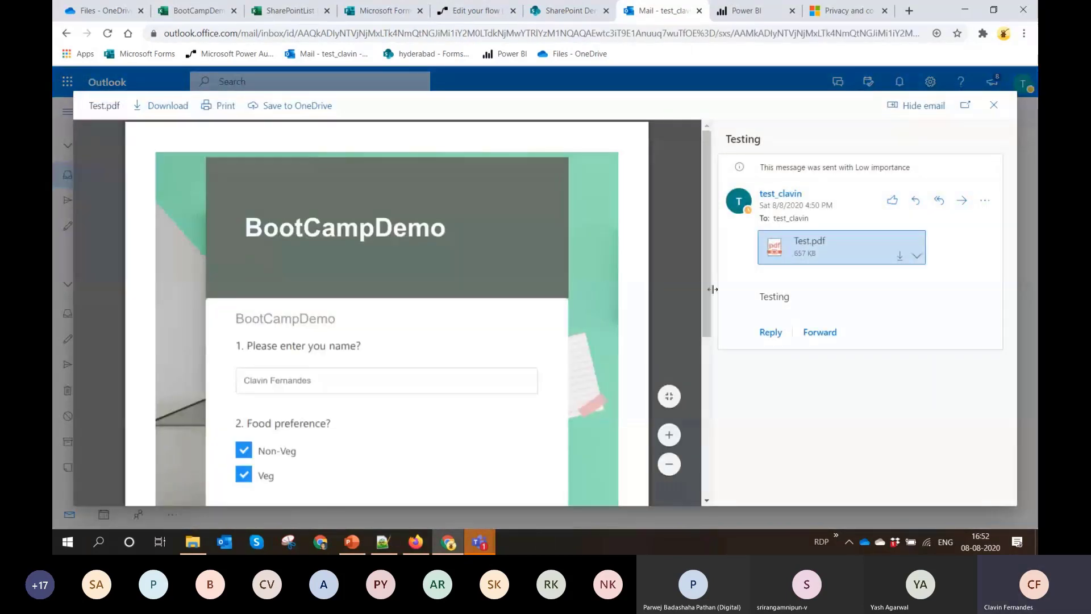
click(671, 396)
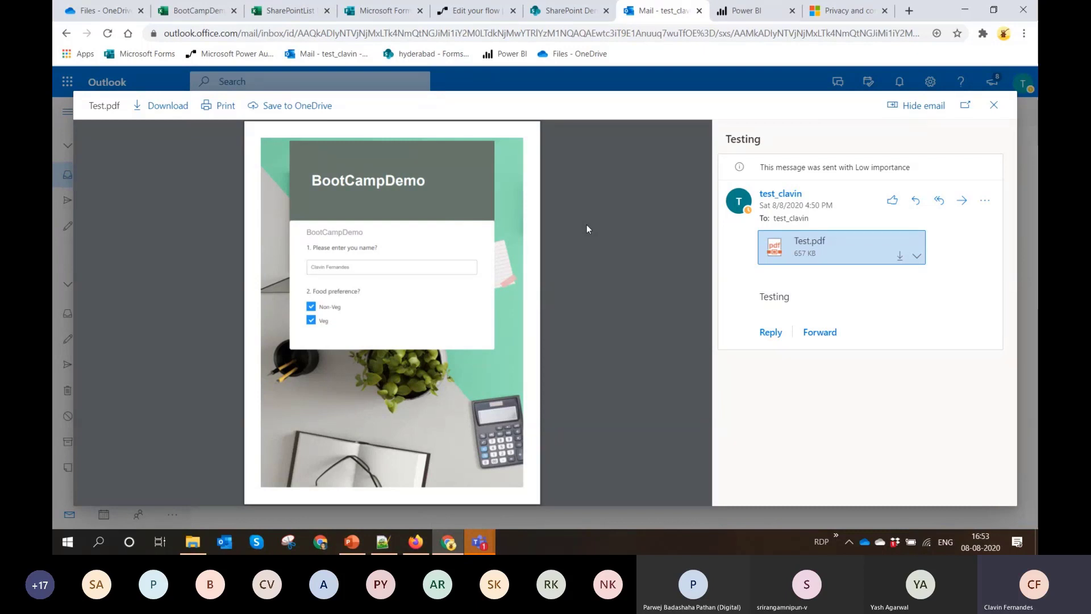
click(1002, 112)
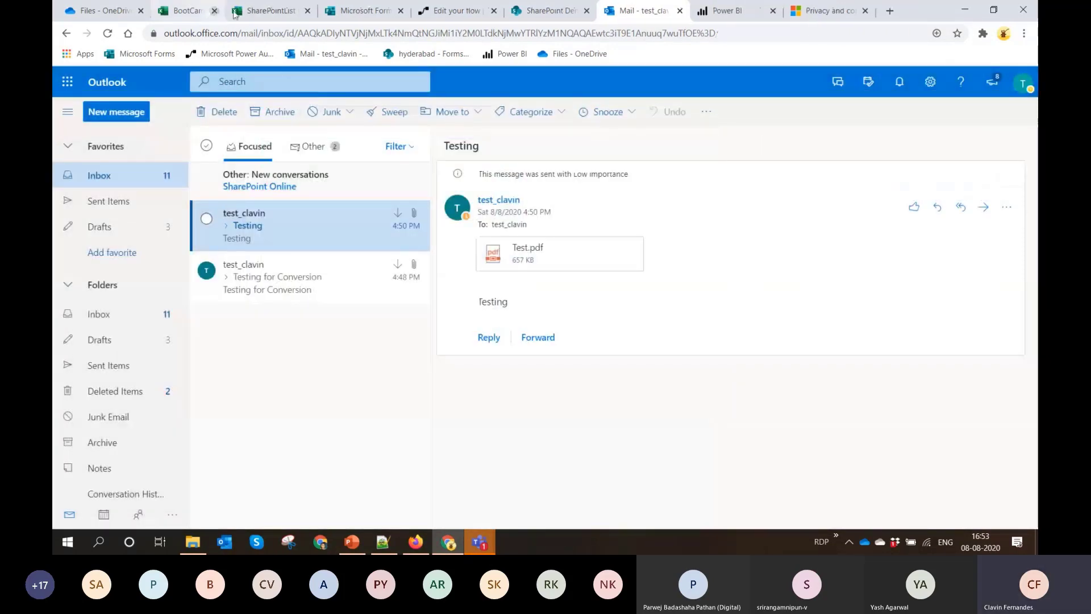
Close the BootCampDemo workbook, SharePointList workbook and Microsoft privacy pages in the browser
click(234, 13)
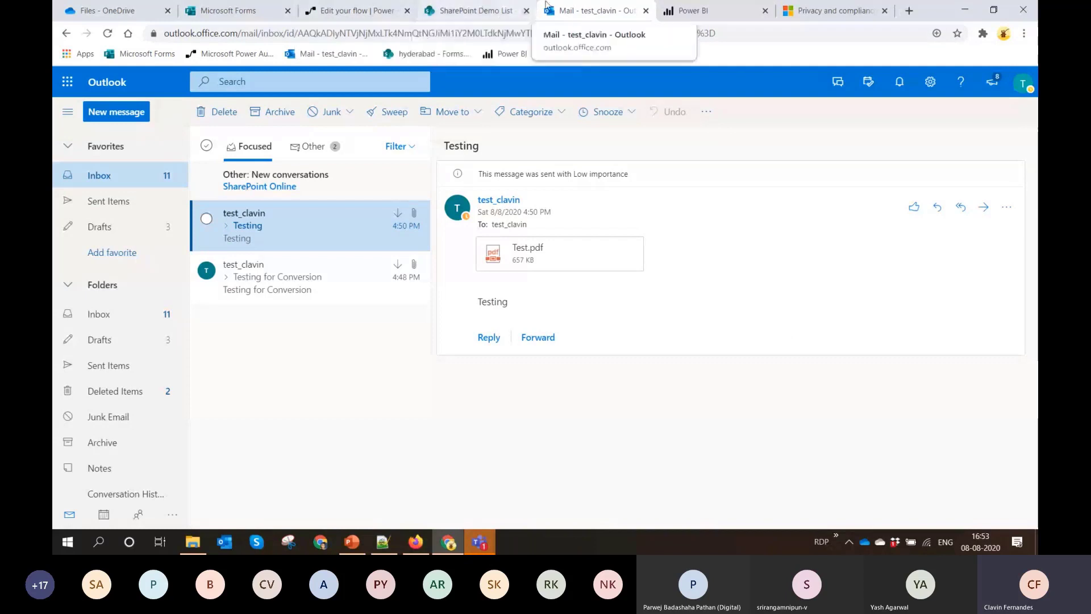
click(885, 11)
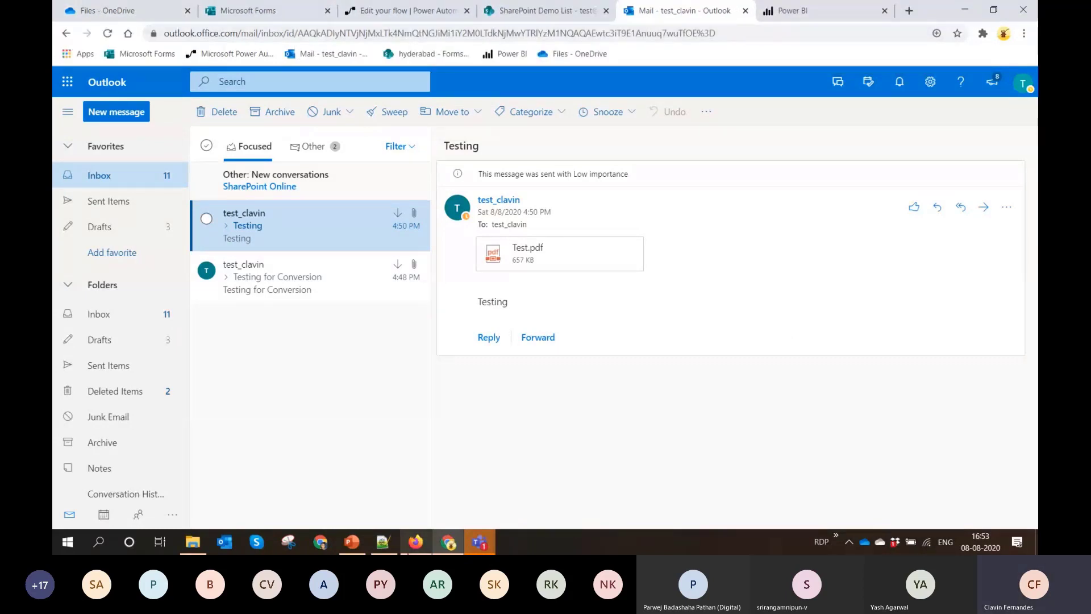
Switch to PowerPoint and show slide 8 on converting Microsoft Forms responses with attachments to PDF, and return to the browser
click(351, 542)
click(141, 439)
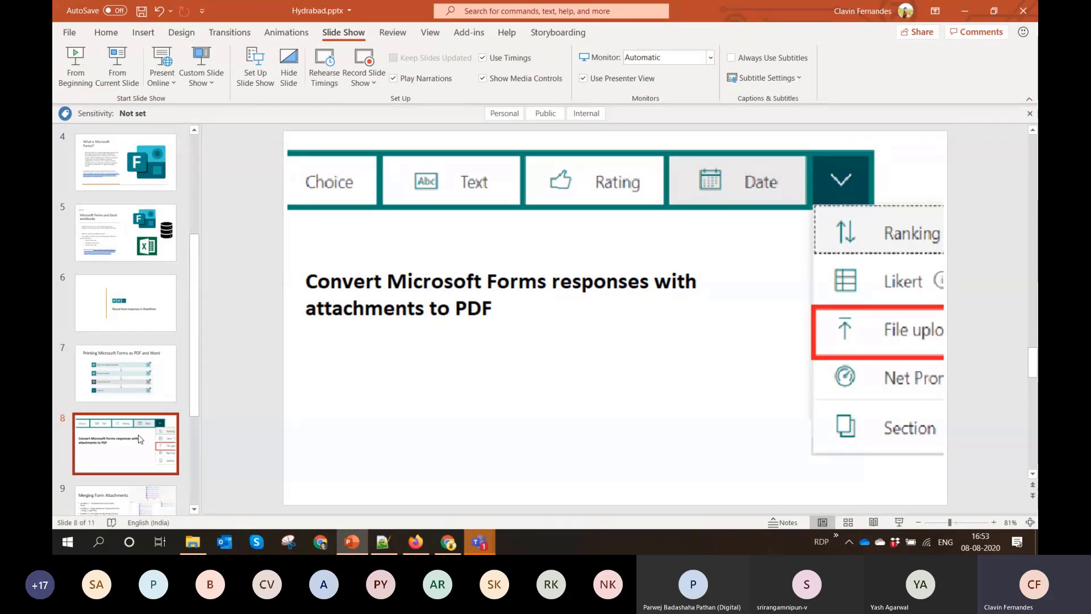
click(964, 11)
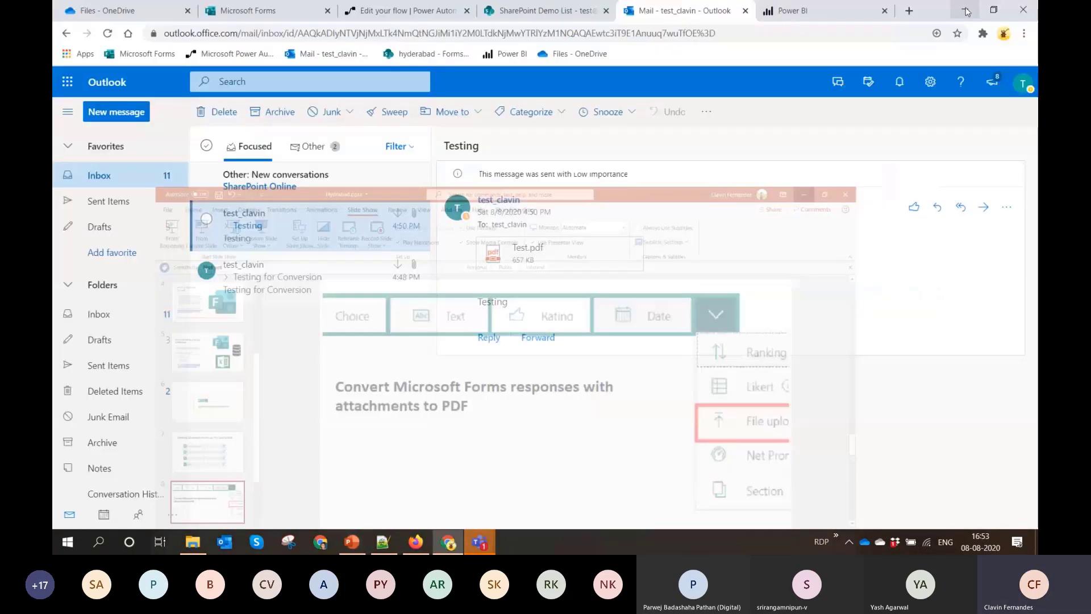
Switch to Microsoft Forms and leave the BootCampDemo form for the My forms list
click(248, 10)
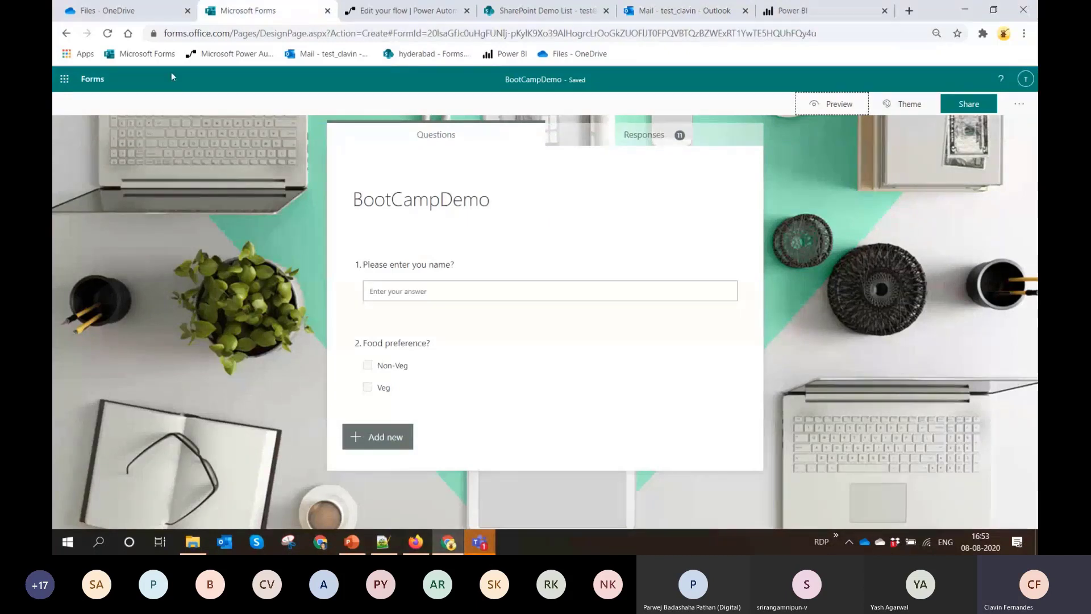
click(97, 82)
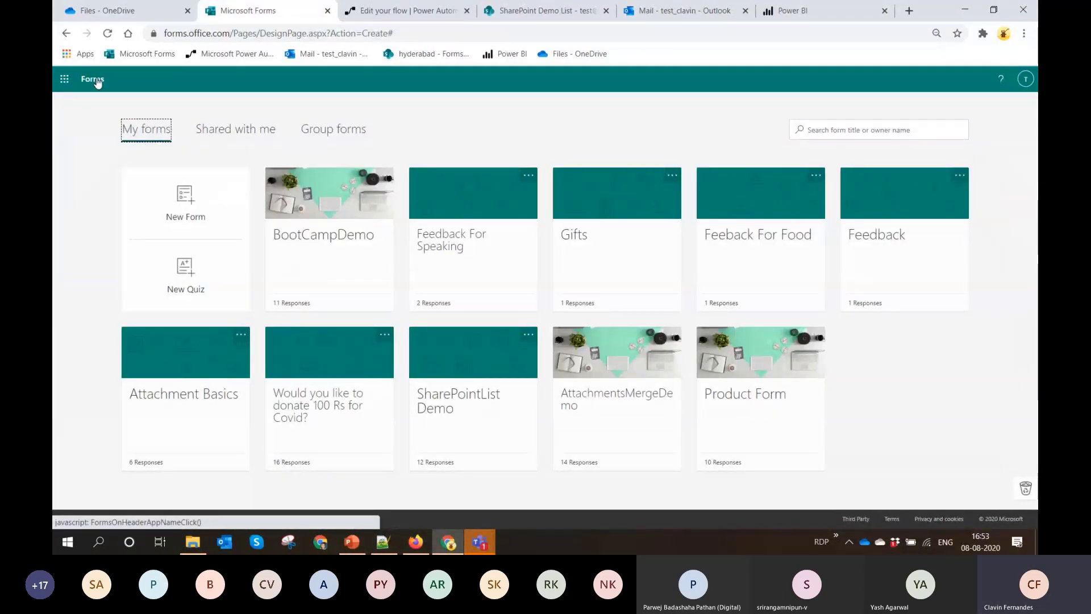
Switch to Firefox to review the YouTube tutorials on Microsoft Forms attachments, and return to the My forms list
click(416, 541)
click(808, 13)
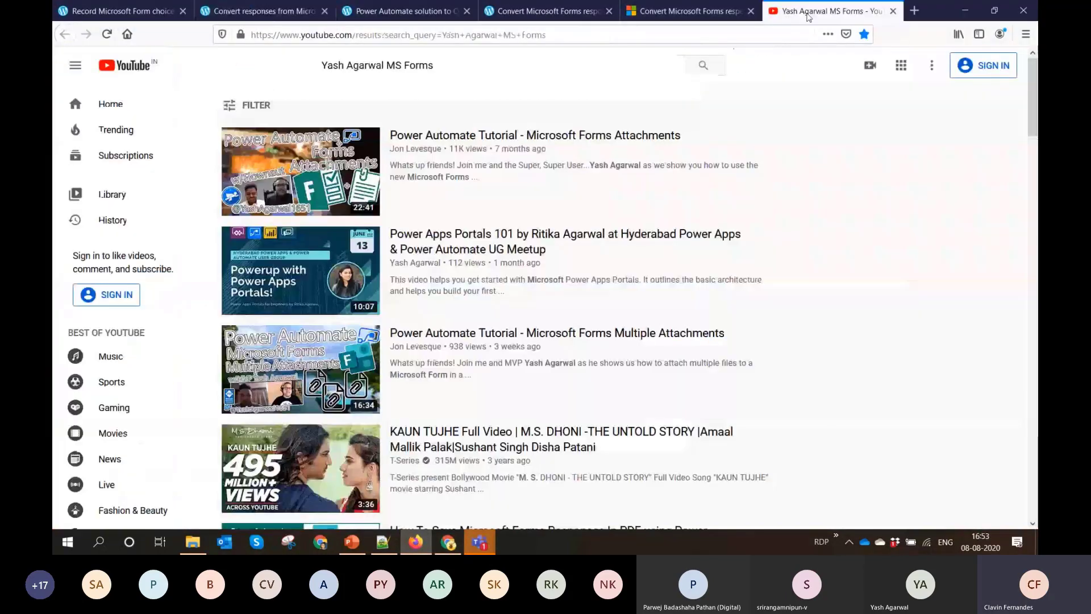
mouse_move(594, 169)
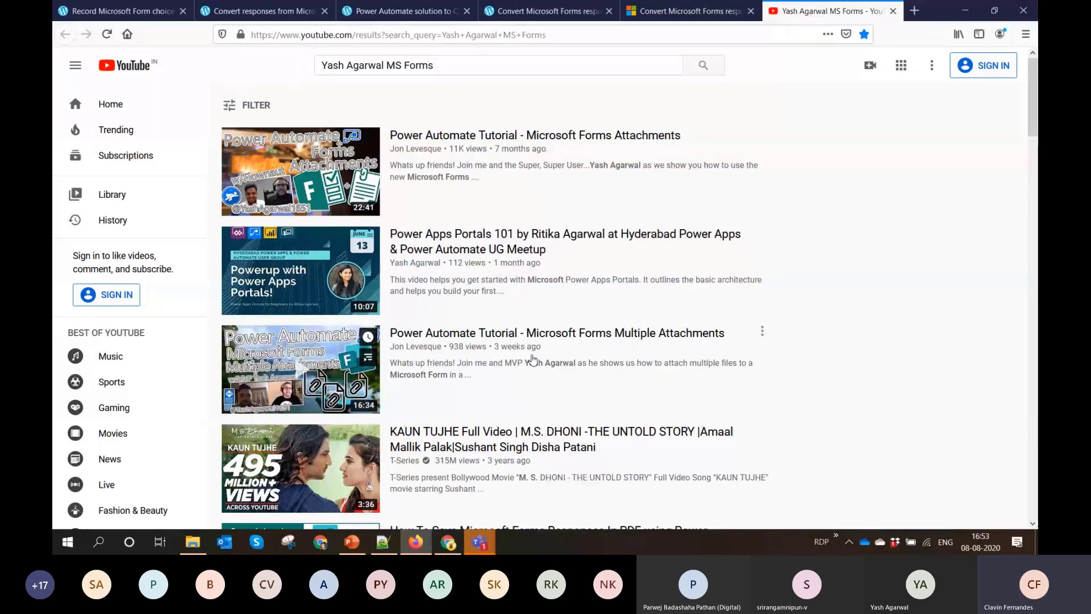
click(967, 11)
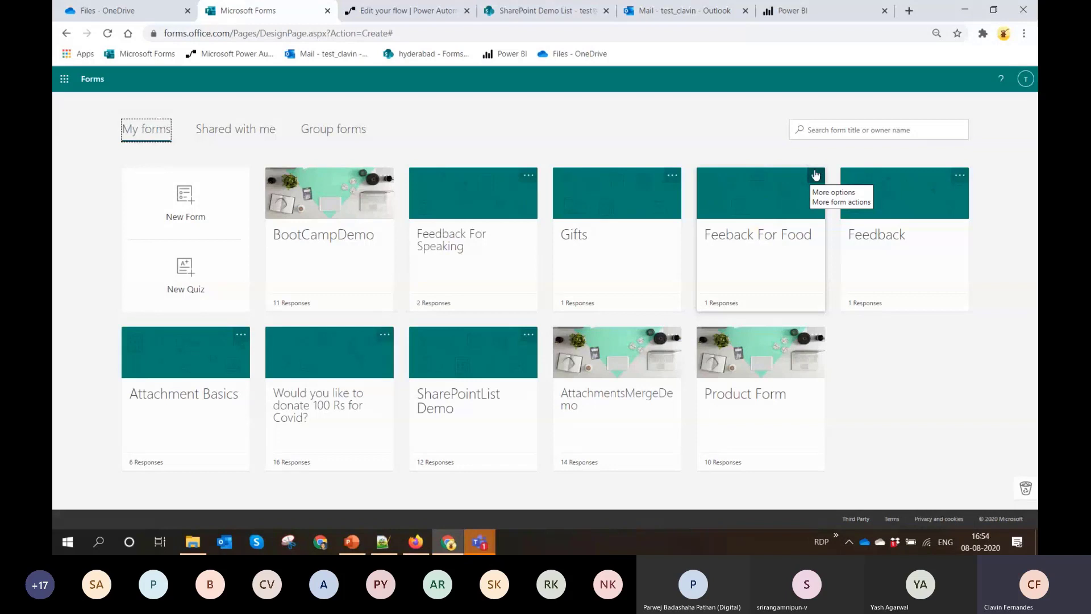
Open the Attachment Basics form and add a File upload question with the default title and limits
click(207, 371)
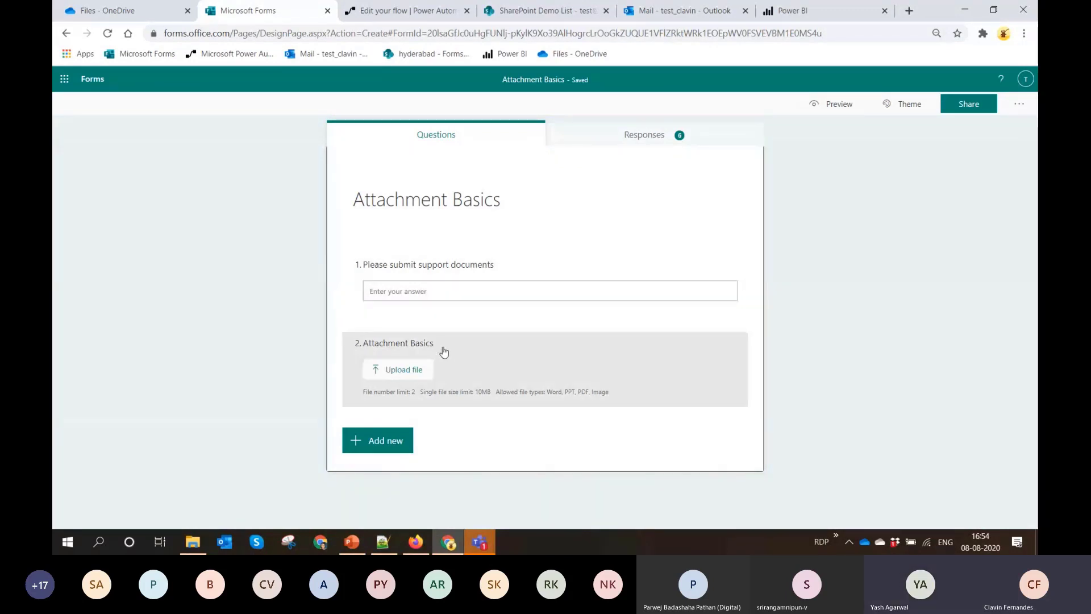
click(385, 450)
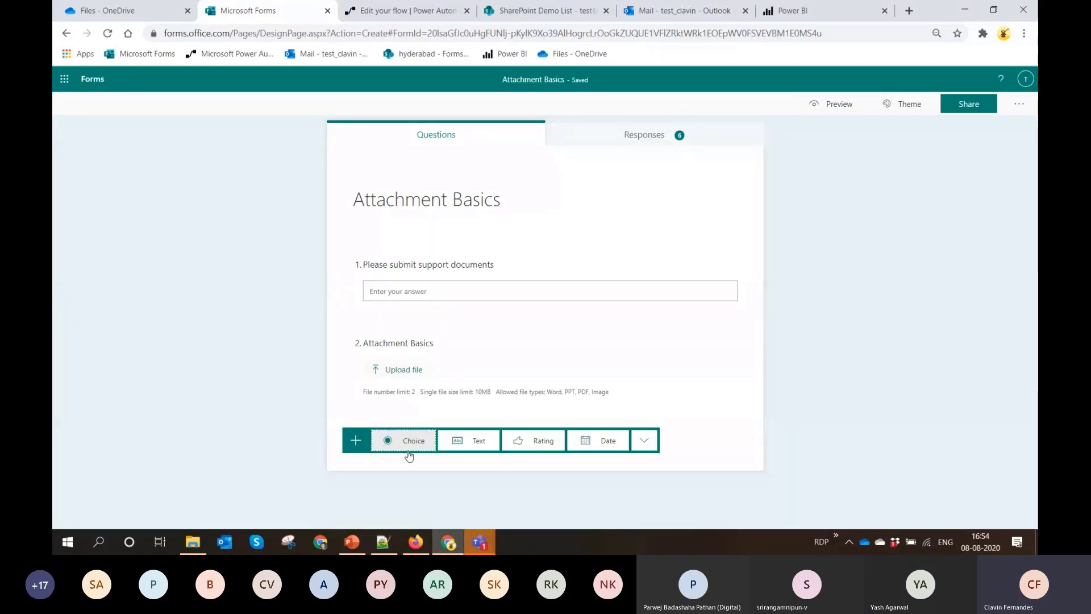
click(640, 448)
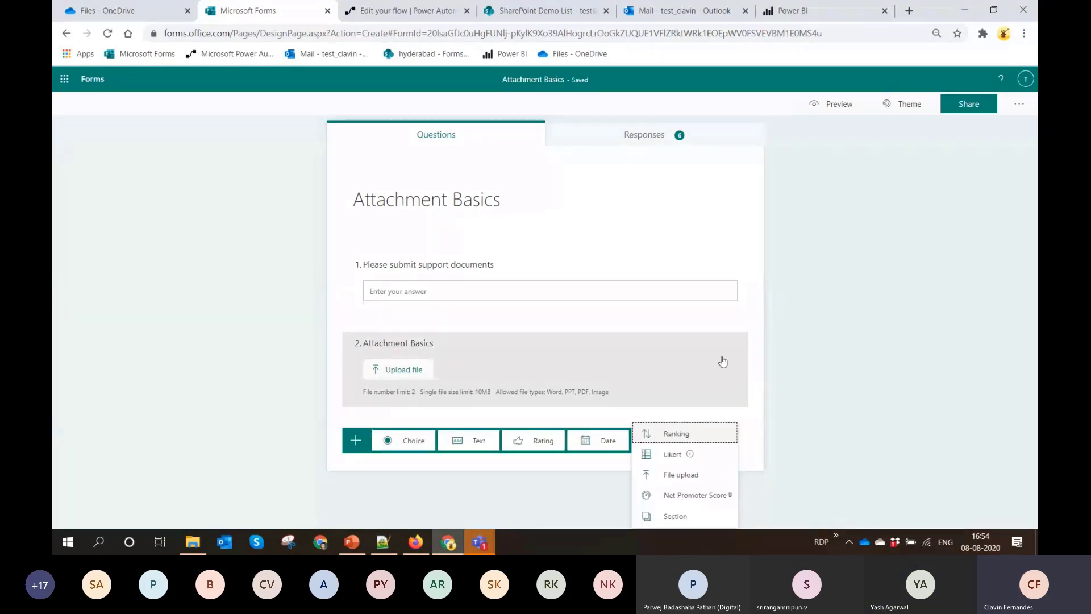
click(677, 478)
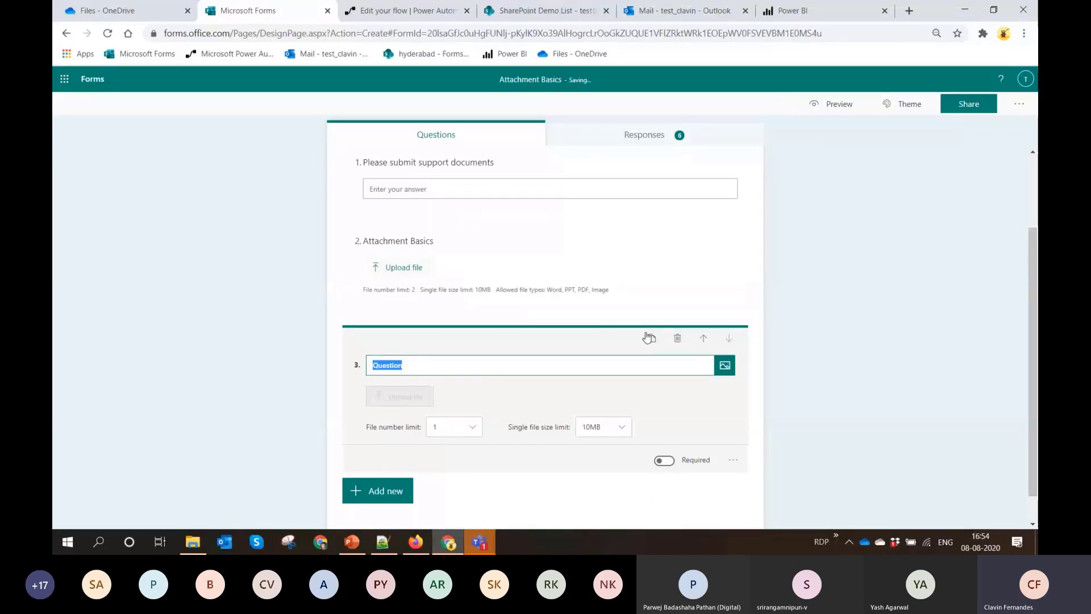
click(885, 345)
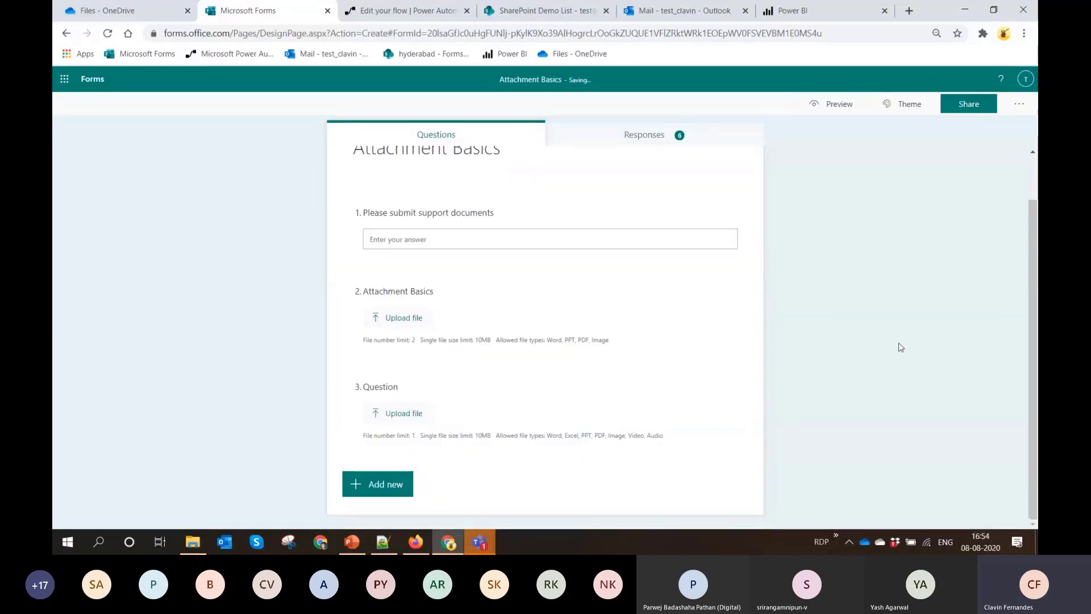
Switch to OneDrive and open the Attachment Basics folder under Apps > Microsoft Forms
scroll(827, 348, up, 2)
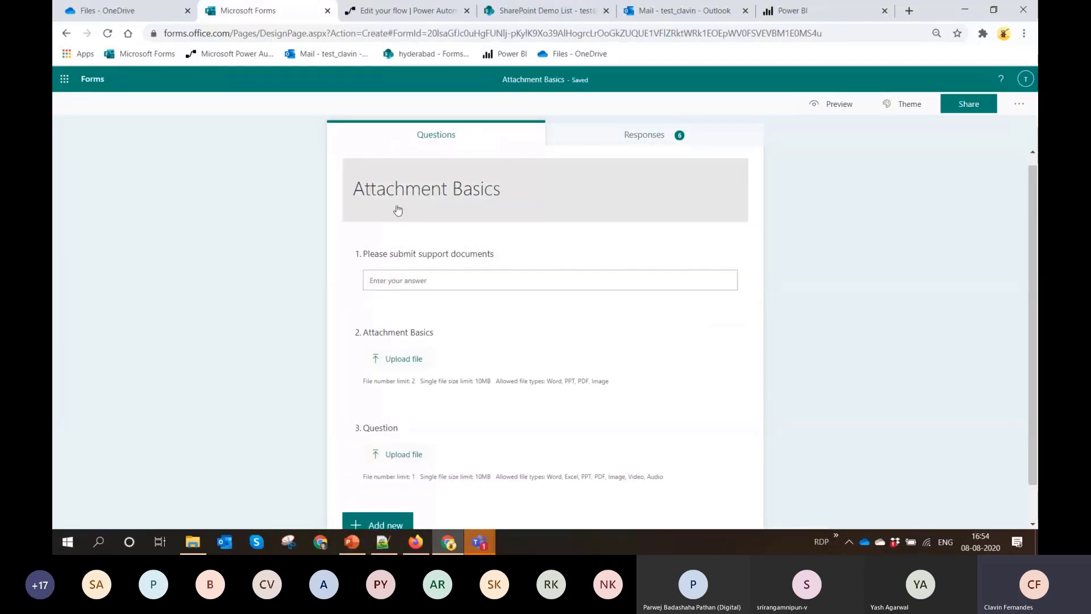
click(80, 13)
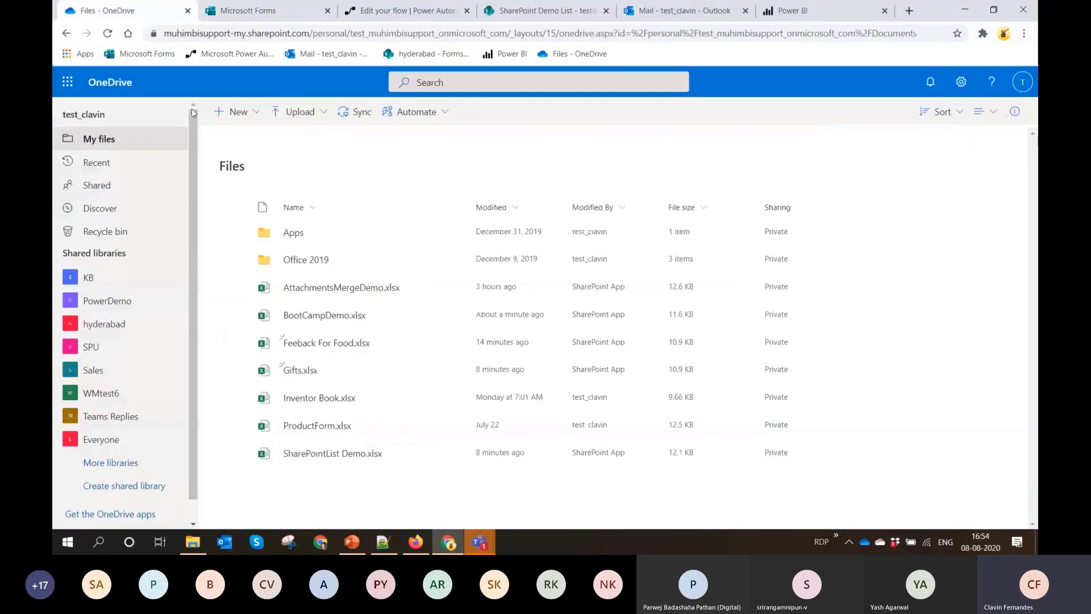
click(288, 235)
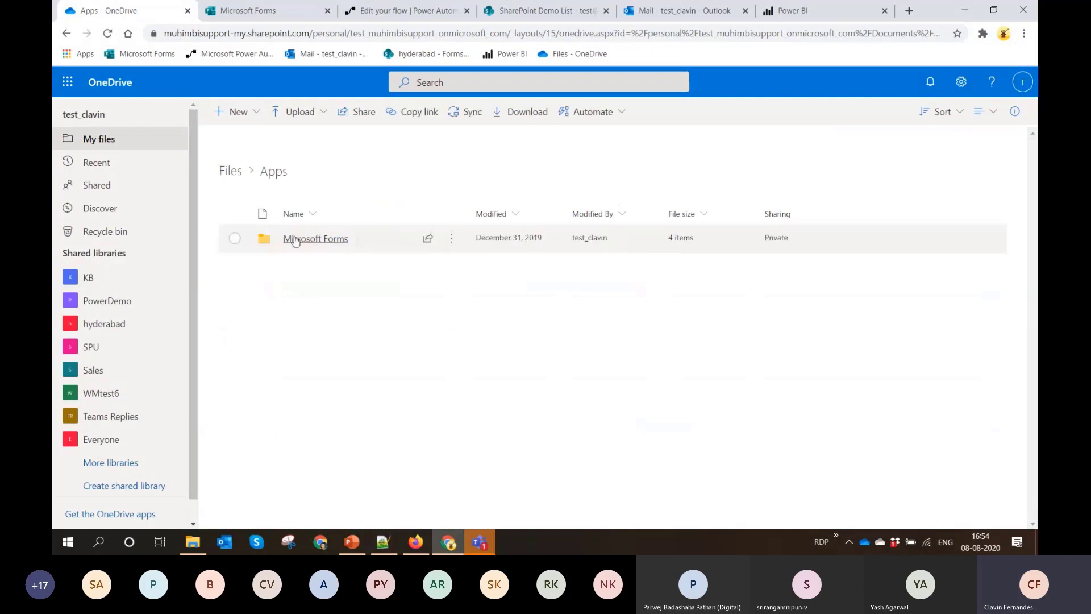
click(293, 240)
click(292, 239)
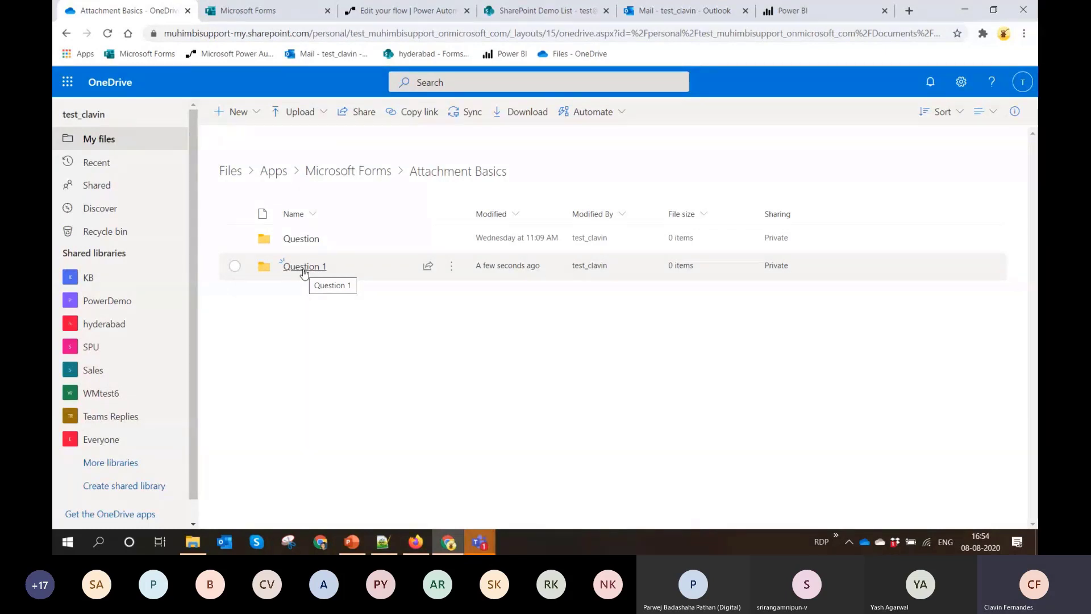
Return to the Attachment Basics form, review question 3's file number, size limit and file type options, and delete the question
click(291, 14)
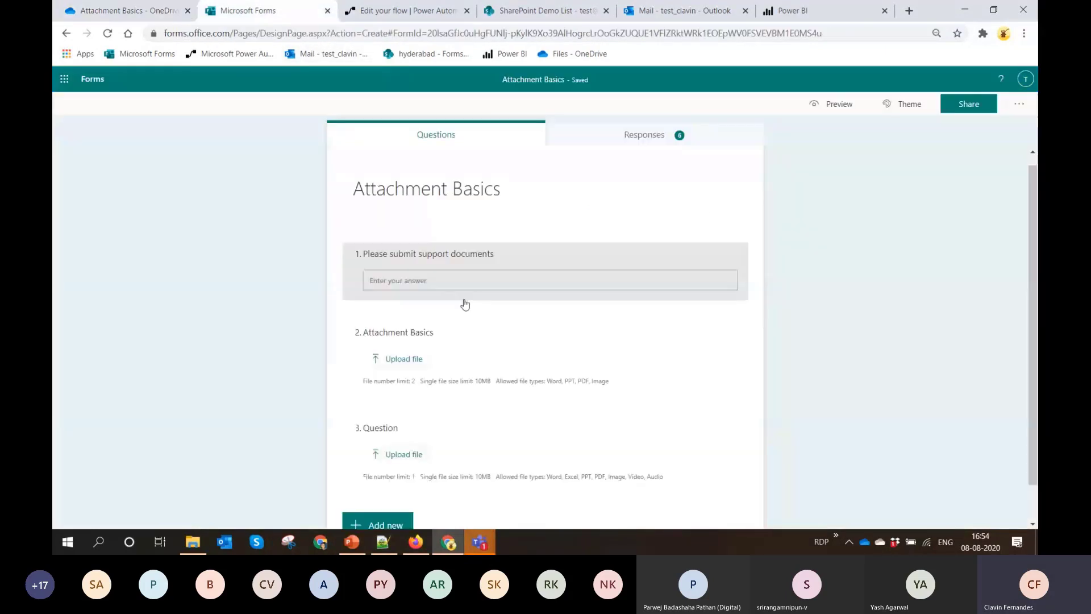
click(694, 435)
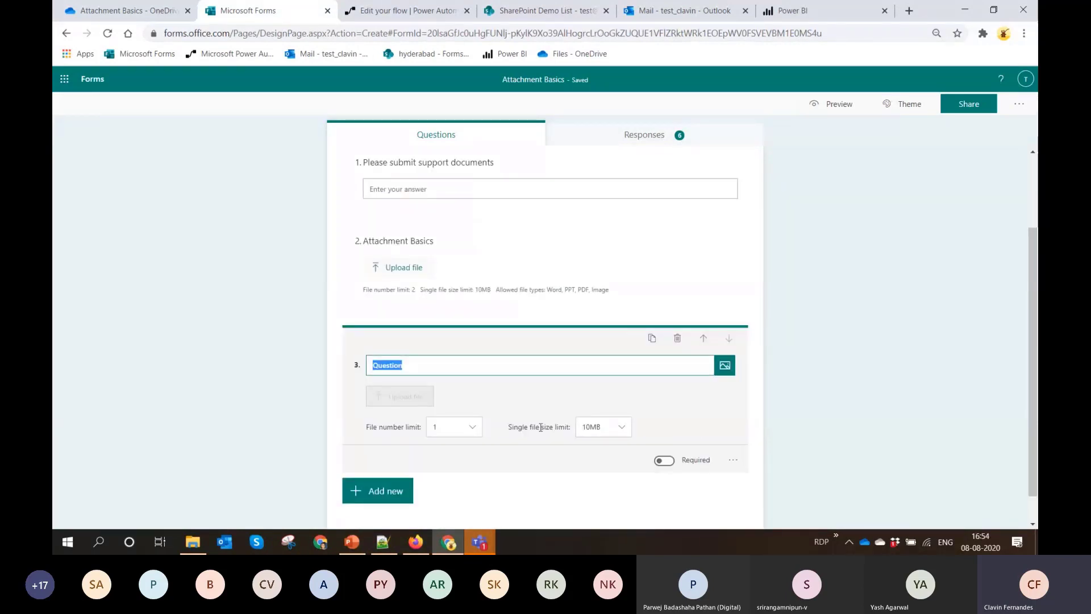
click(454, 427)
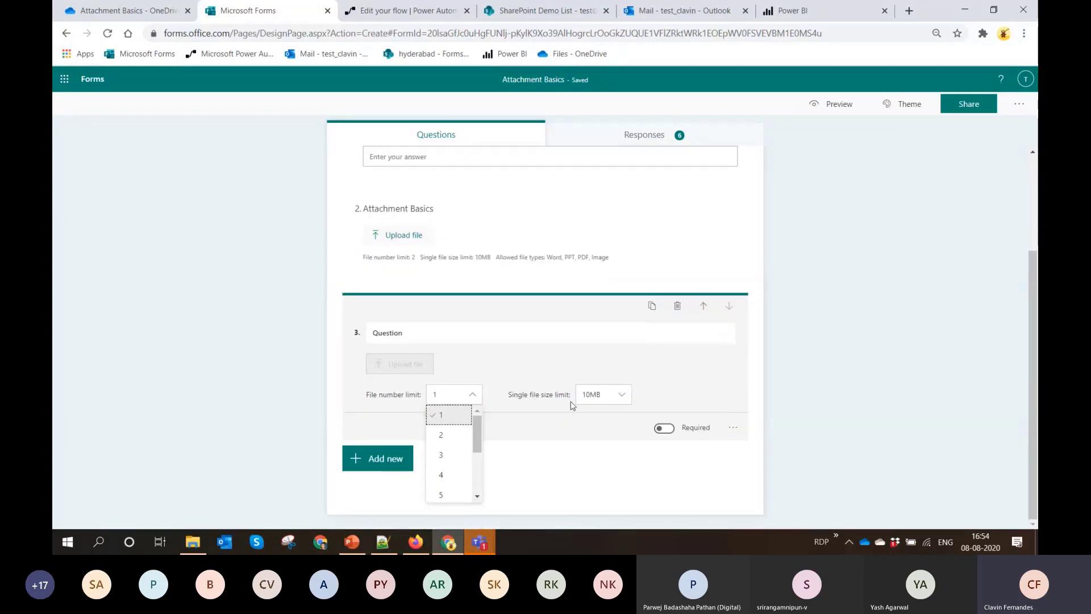
click(610, 398)
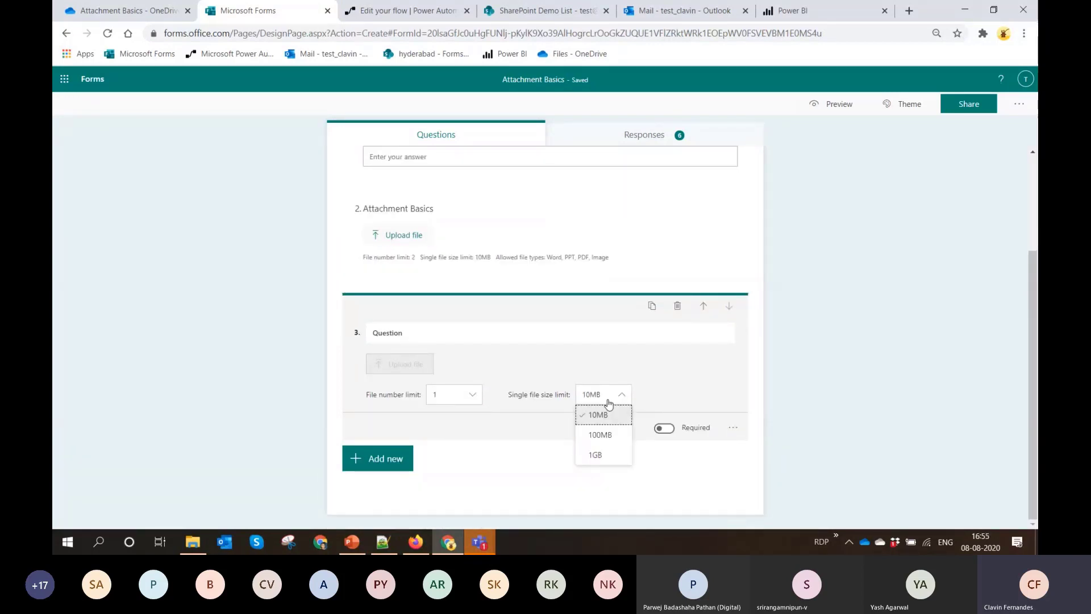
click(792, 346)
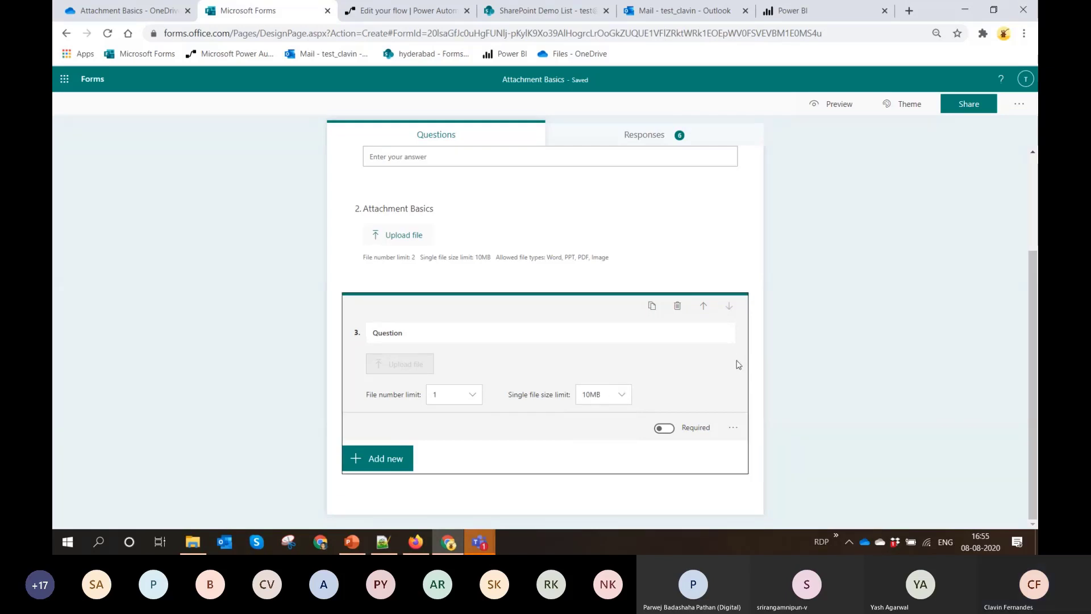
click(732, 427)
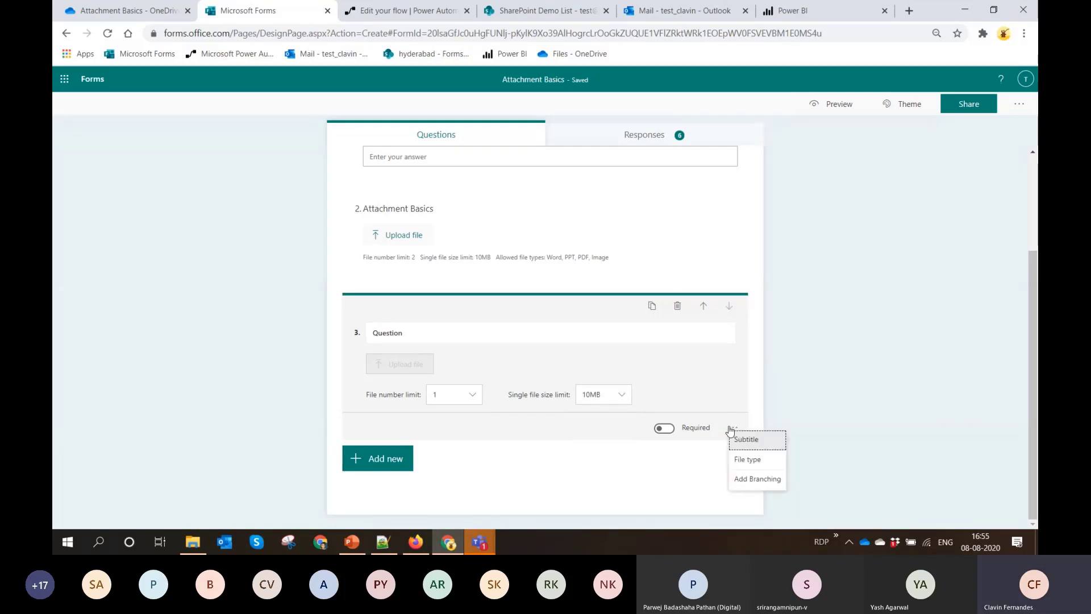
click(753, 461)
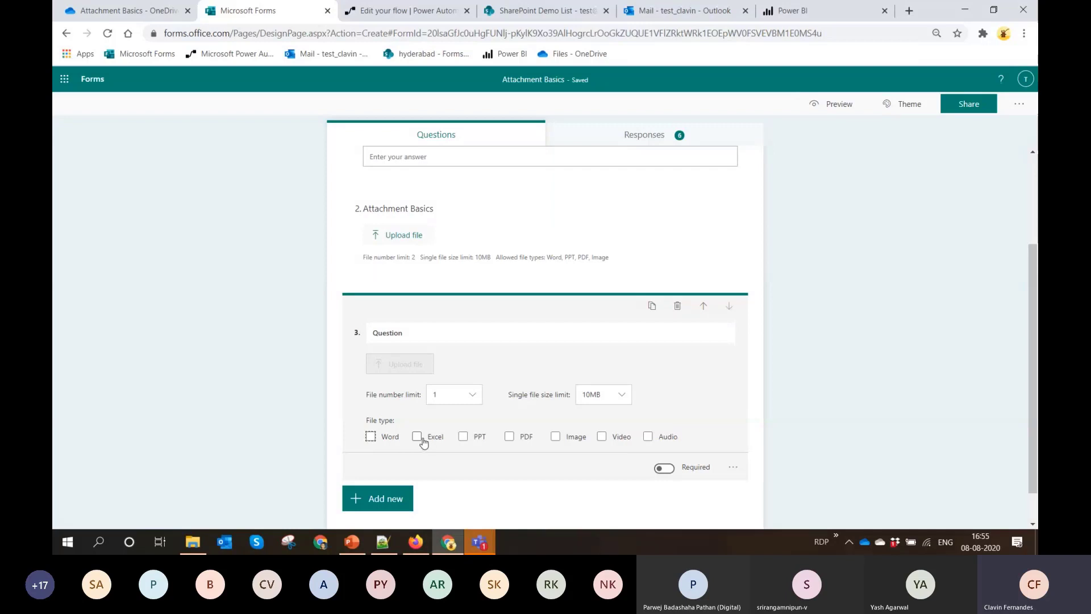
click(677, 307)
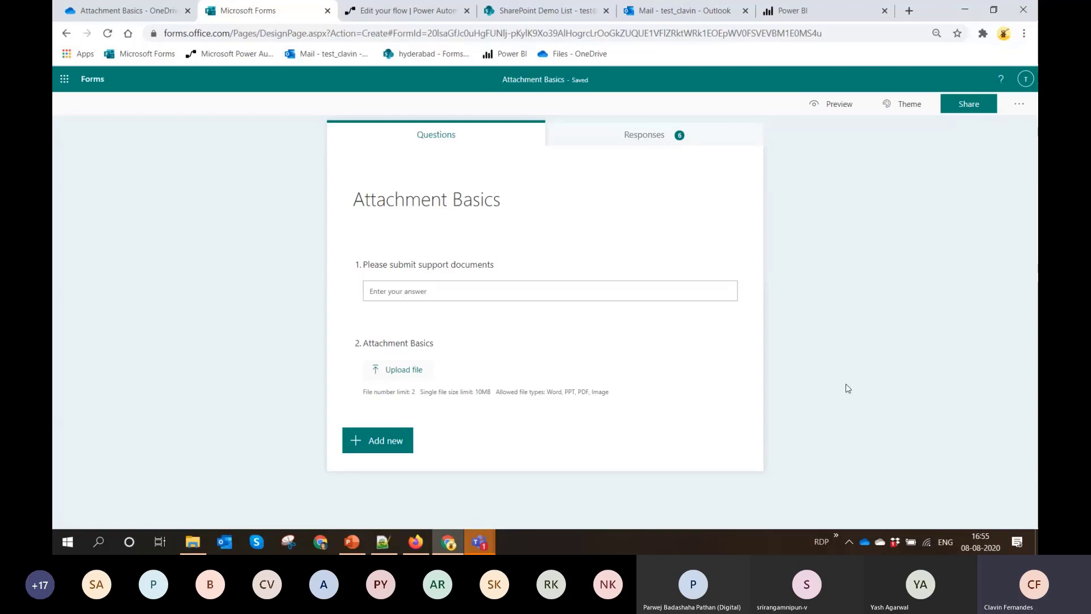
Preview the Attachment Basics form and answer the support documents question with "Visa documents"
click(836, 104)
click(529, 245)
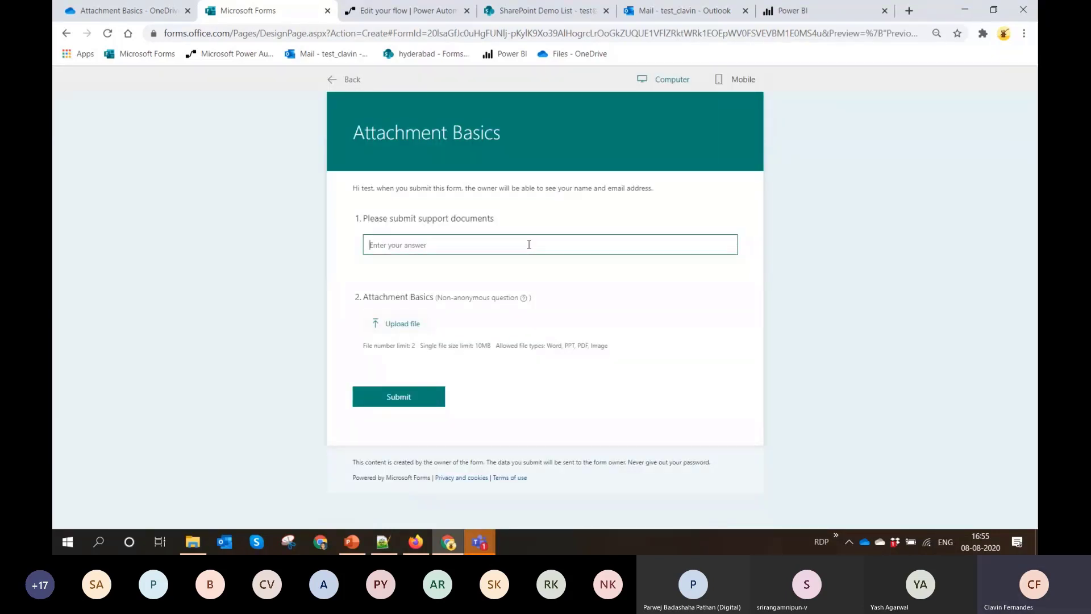
text(P)
key(BackSpace)
text(Visa)
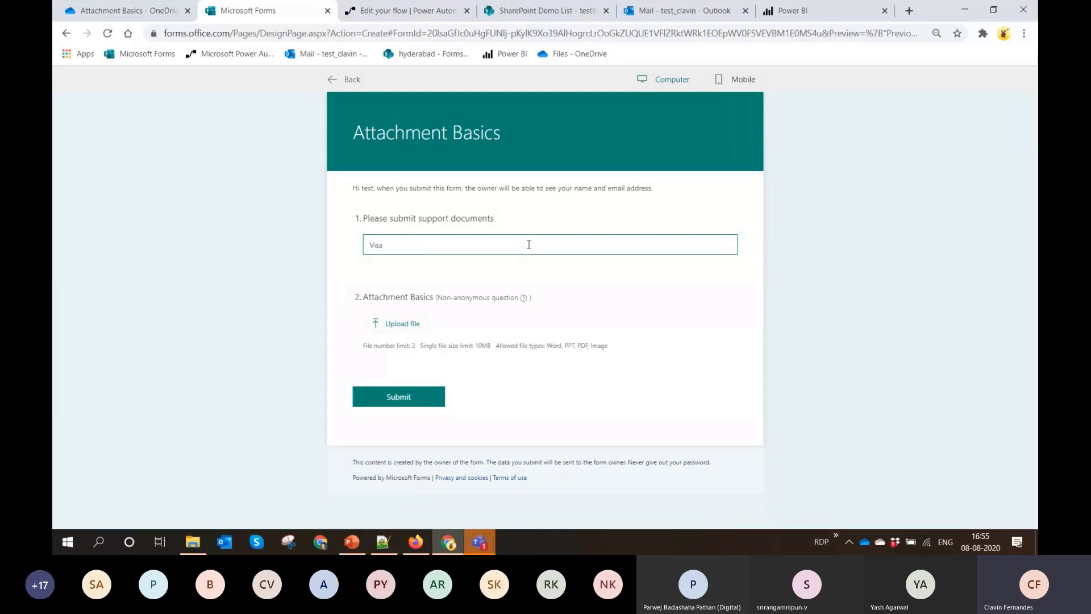
text( documents)
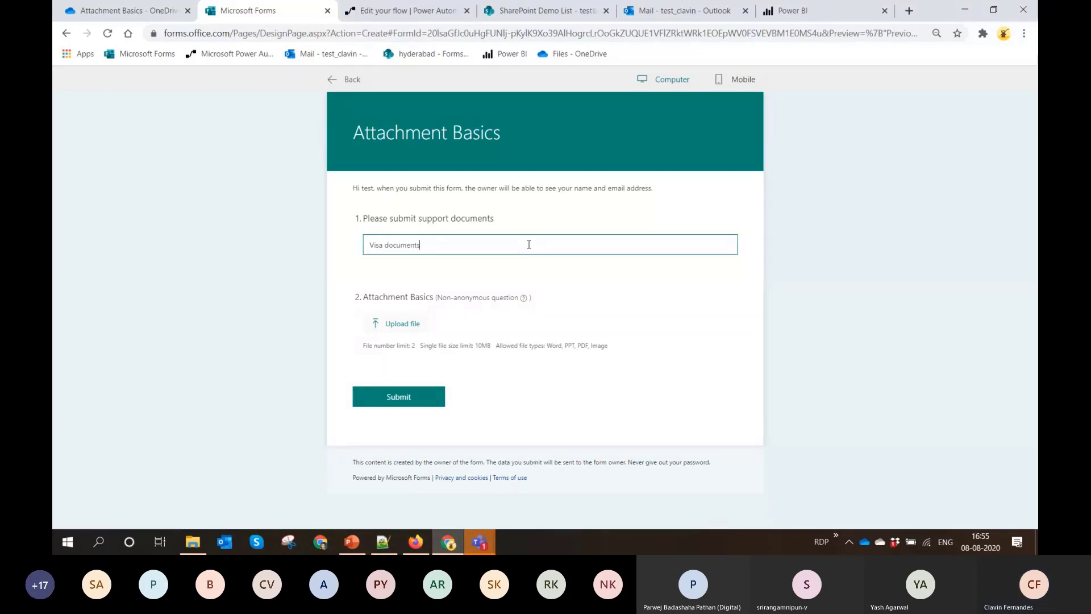
Upload Visa Request.docx and the passport photo PNG from the desktop's Sample Files folder, and submit the form
click(405, 324)
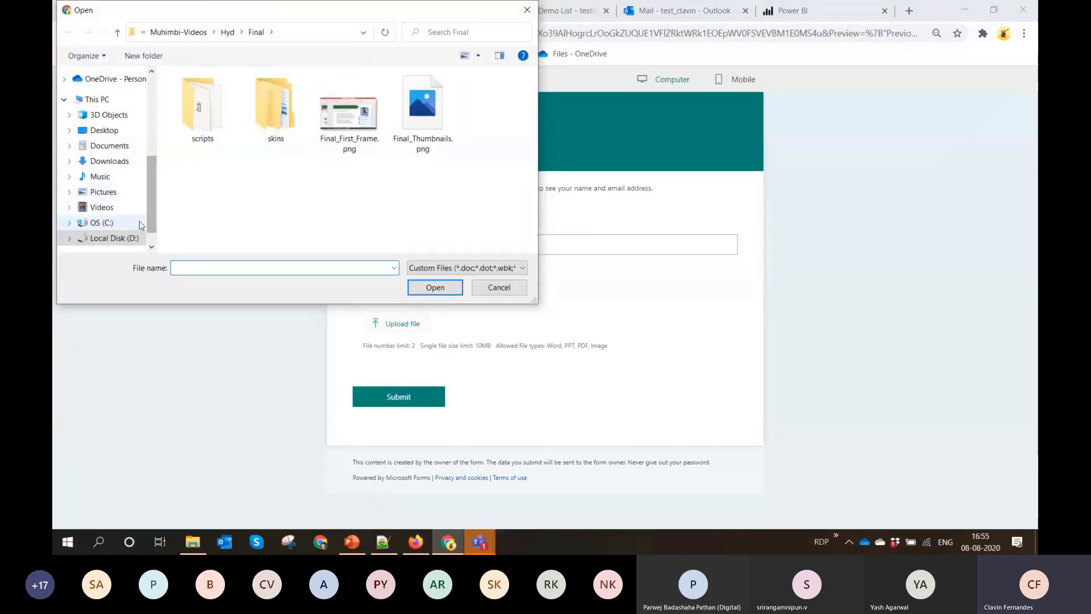
click(105, 130)
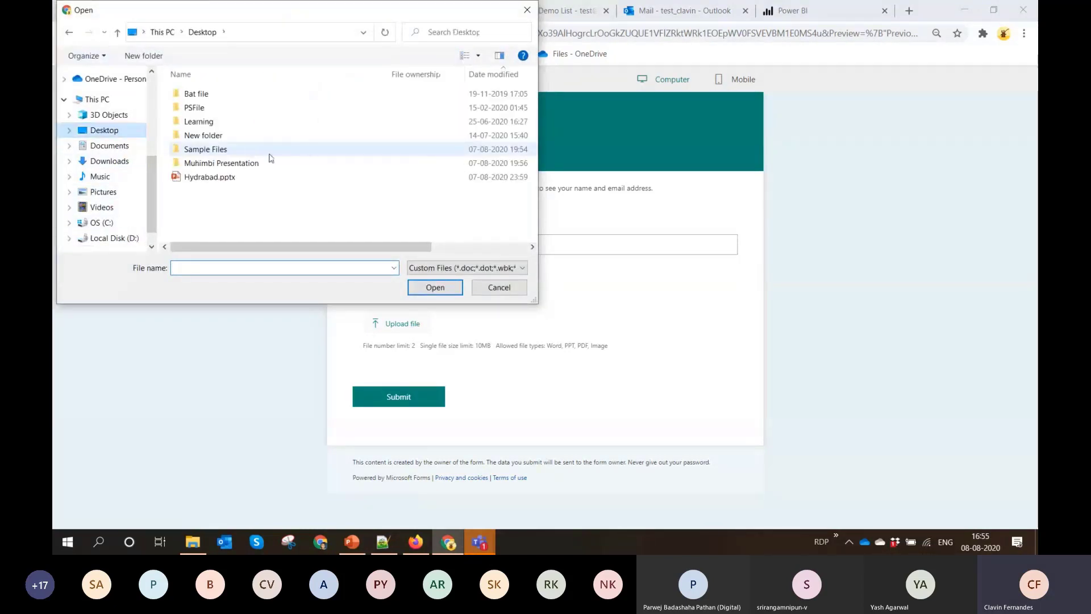
double_click(214, 149)
click(219, 93)
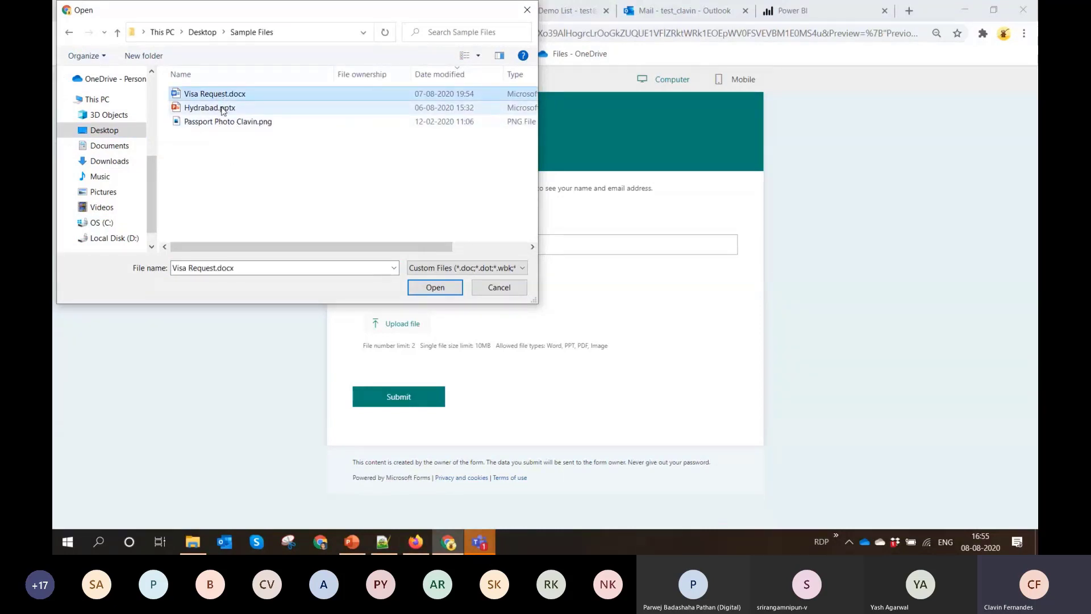
ctrl+click(225, 122)
click(437, 286)
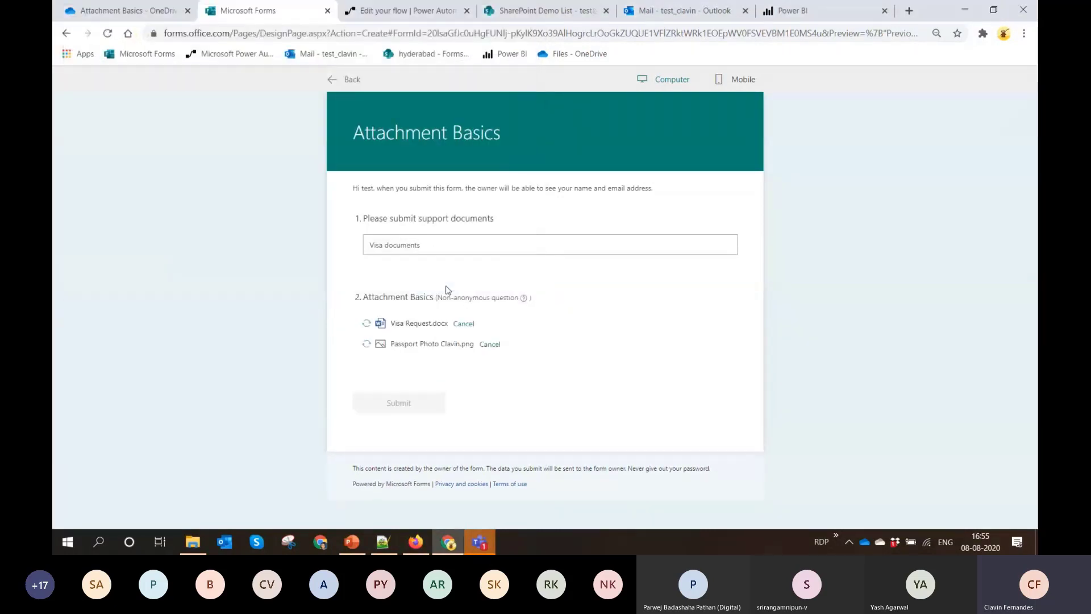
click(415, 405)
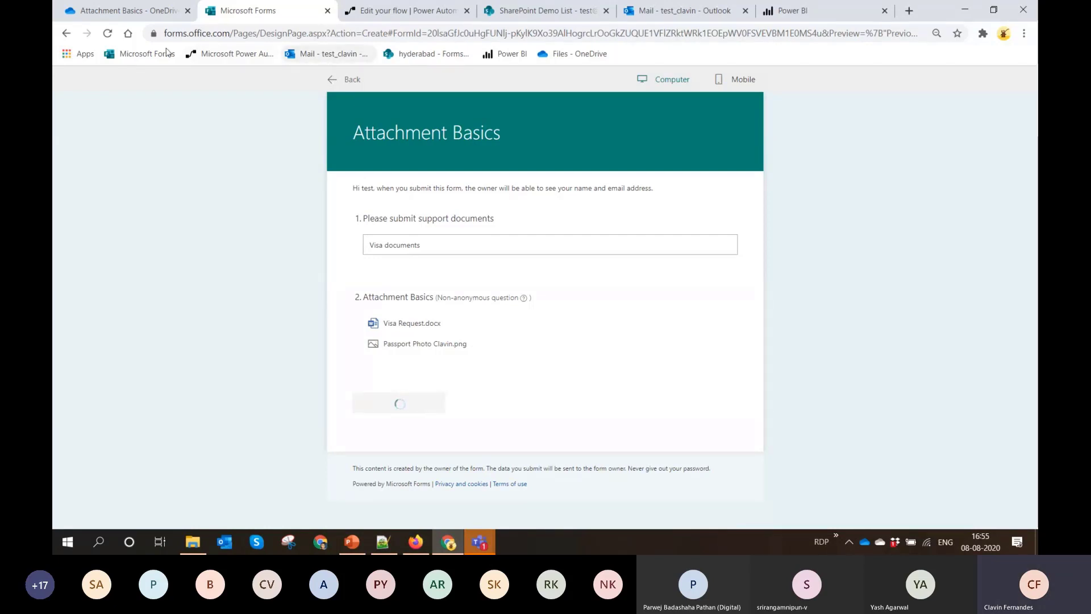
Switch to OneDrive and open the Question folder to check the uploaded attachments
click(129, 12)
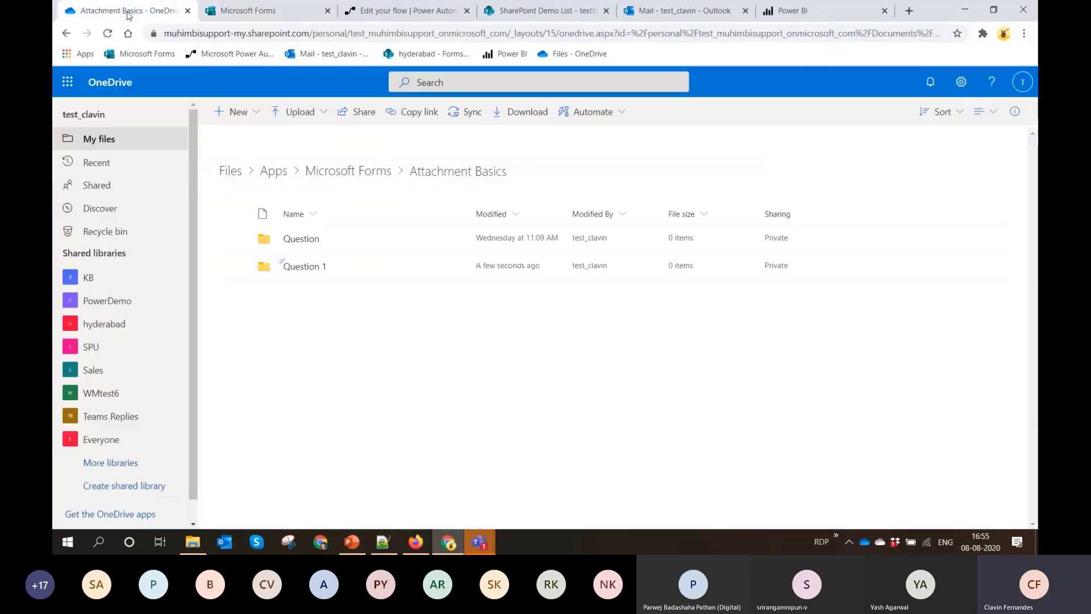
click(312, 238)
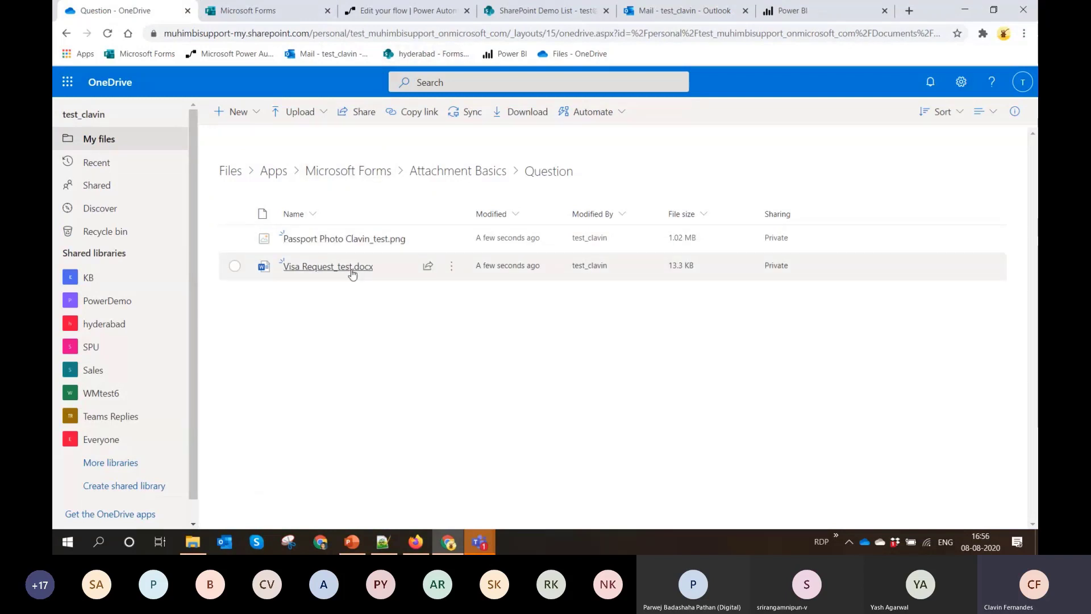
Switch to Power Automate, leave the Print PDF Demo flow, and open the latest run of the Attachment Basics flow
click(423, 12)
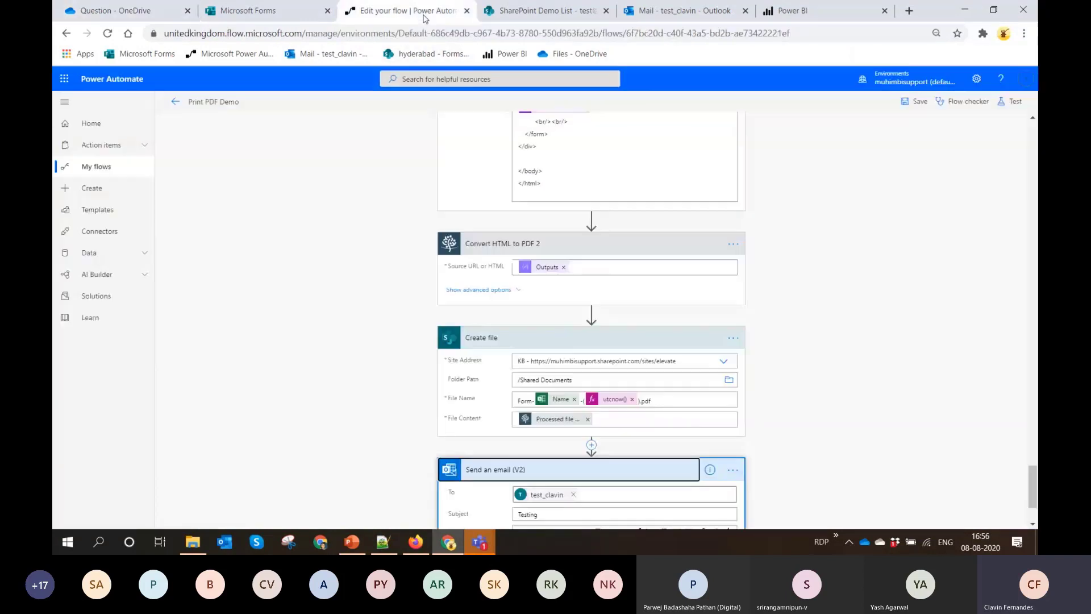
click(177, 104)
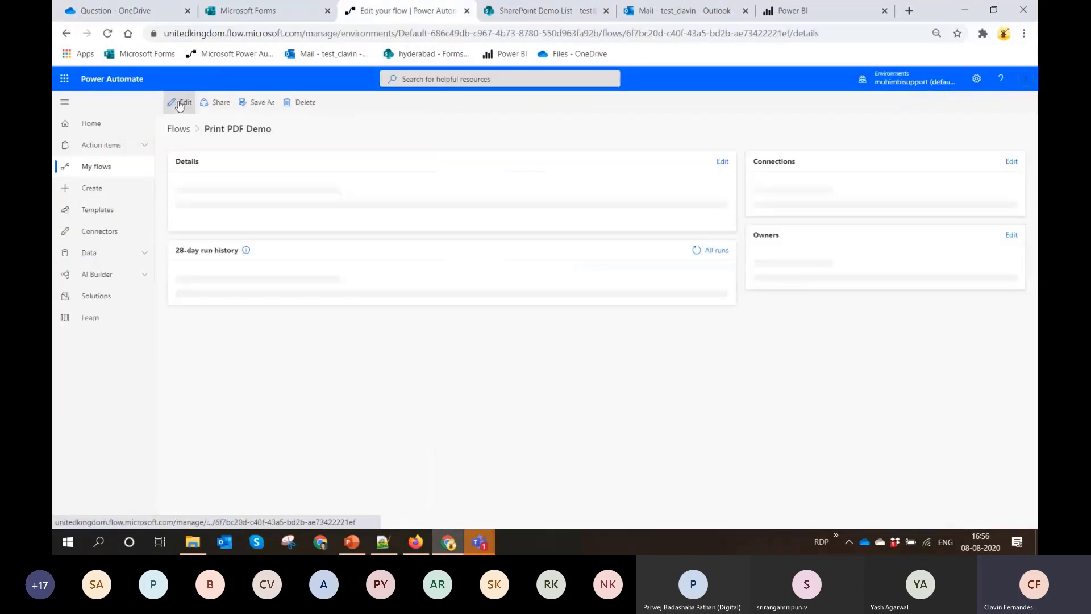
click(84, 167)
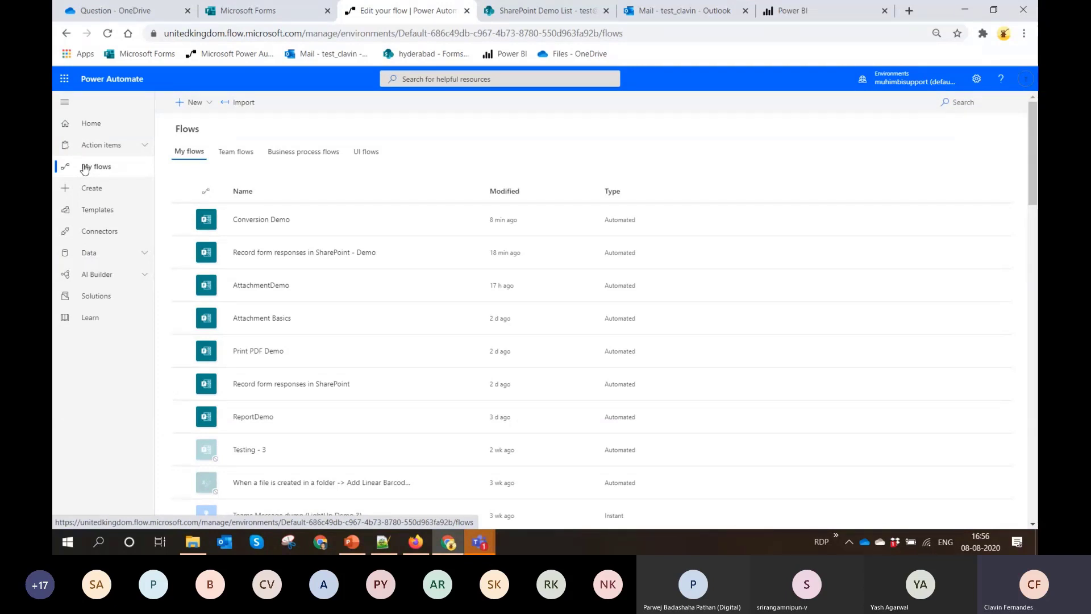
click(273, 325)
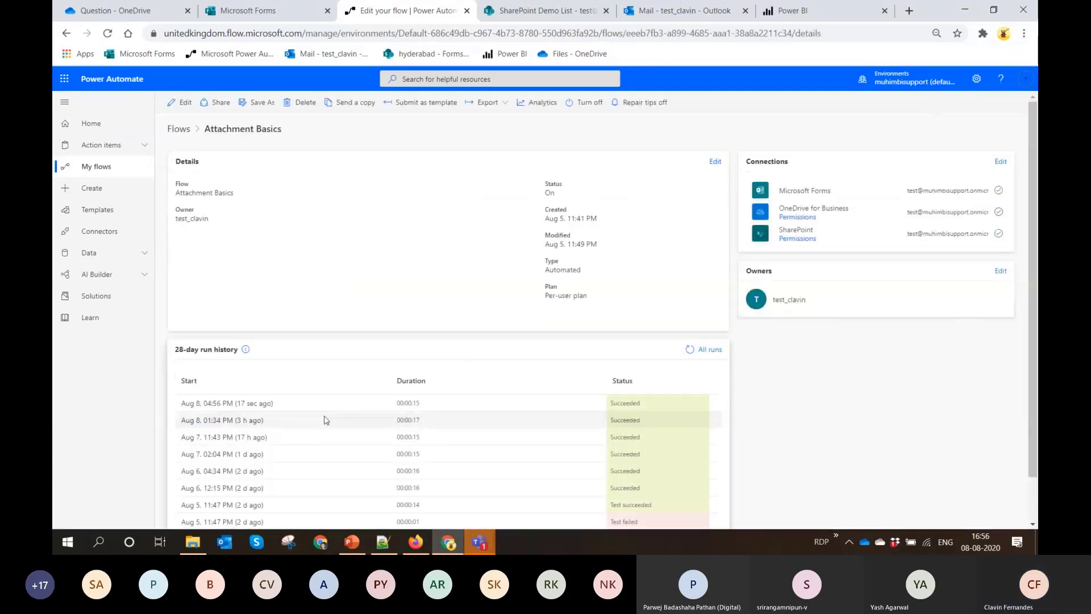
click(223, 407)
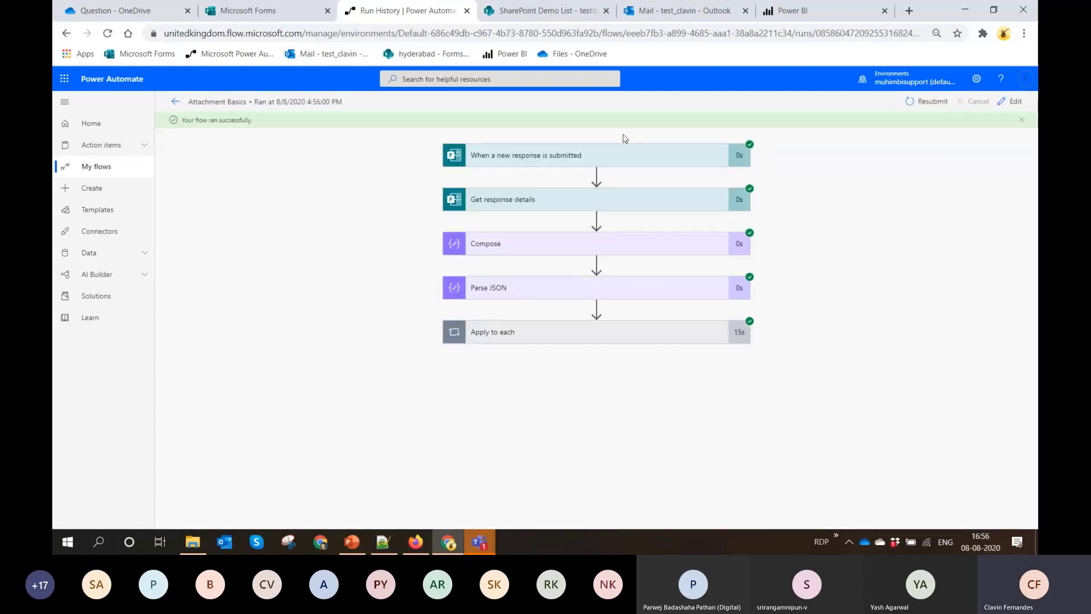
Inspect the run's trigger, Get response details and Compose actions, and select the Compose input text
click(595, 158)
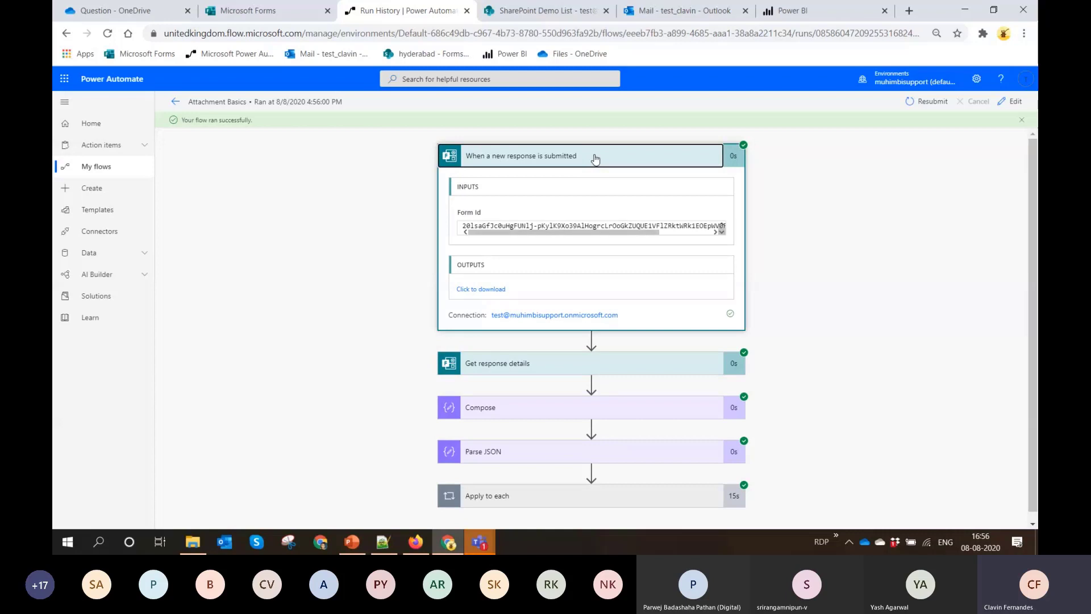
click(595, 159)
click(545, 204)
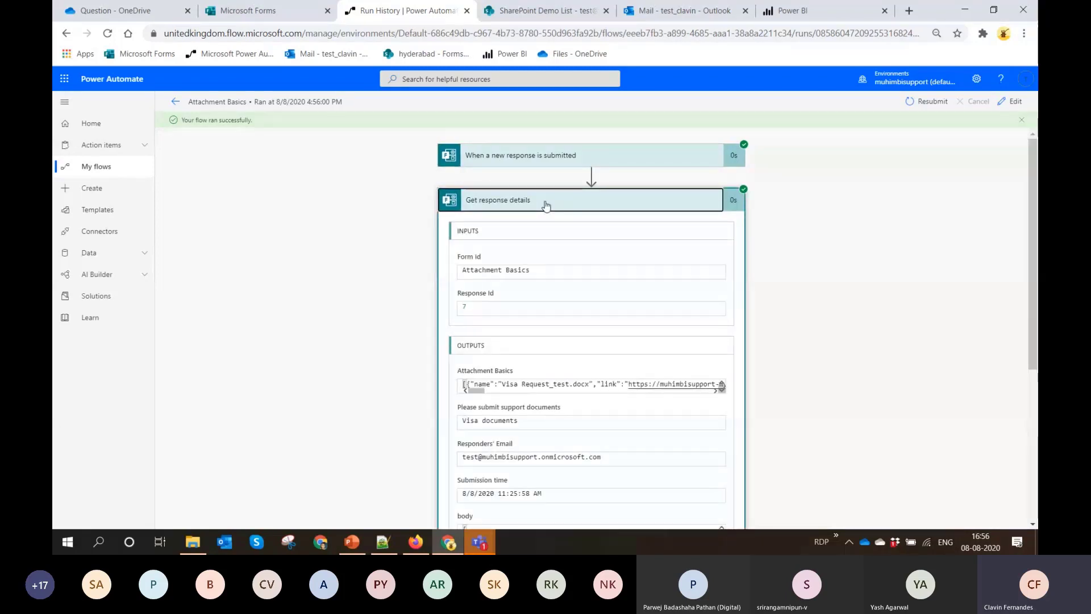
click(545, 204)
click(548, 249)
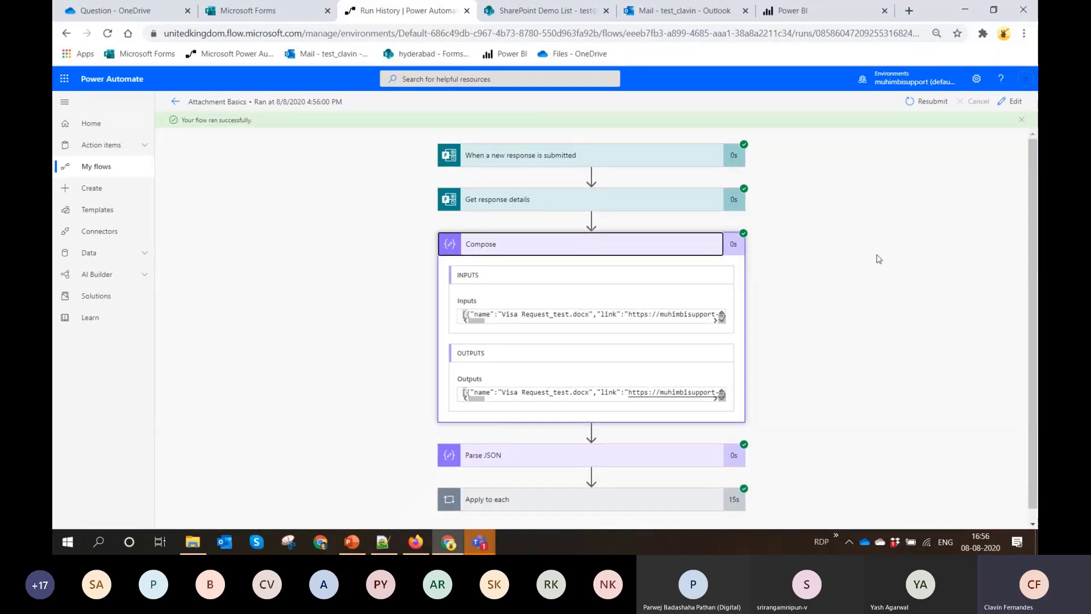
click(669, 313)
key(ctrl+a)
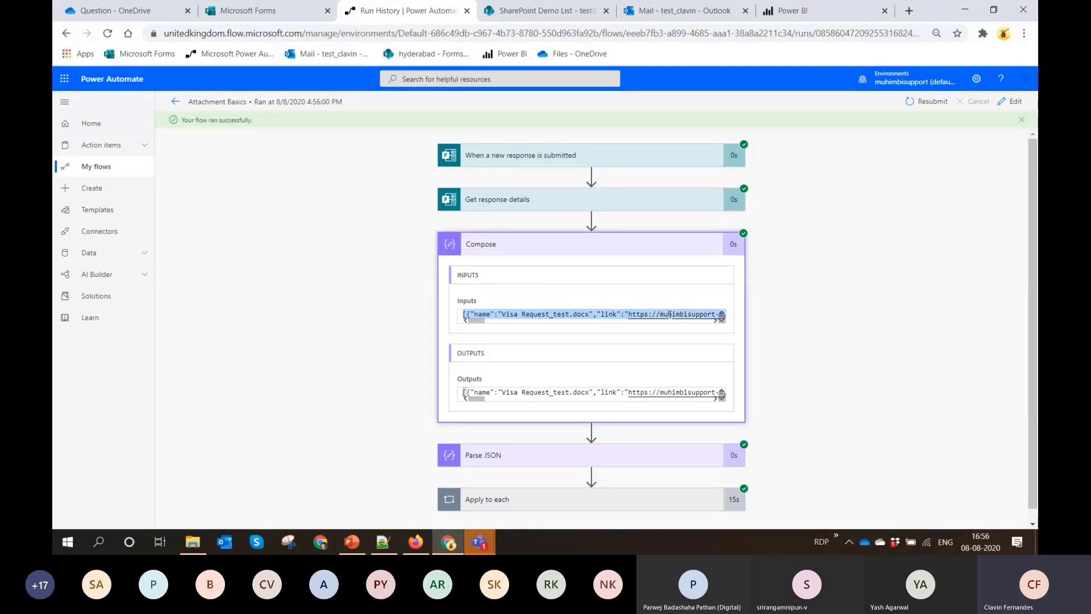
Open the Attachment Basics flow for editing and examine its Compose and Parse JSON actions, checking the upload question in the form
click(1012, 108)
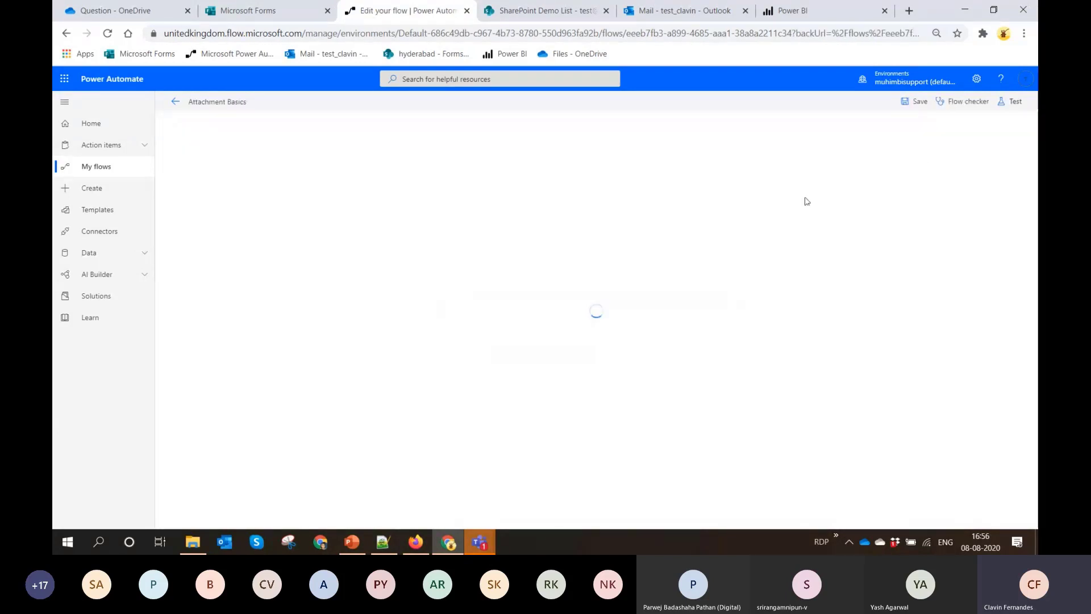
click(609, 221)
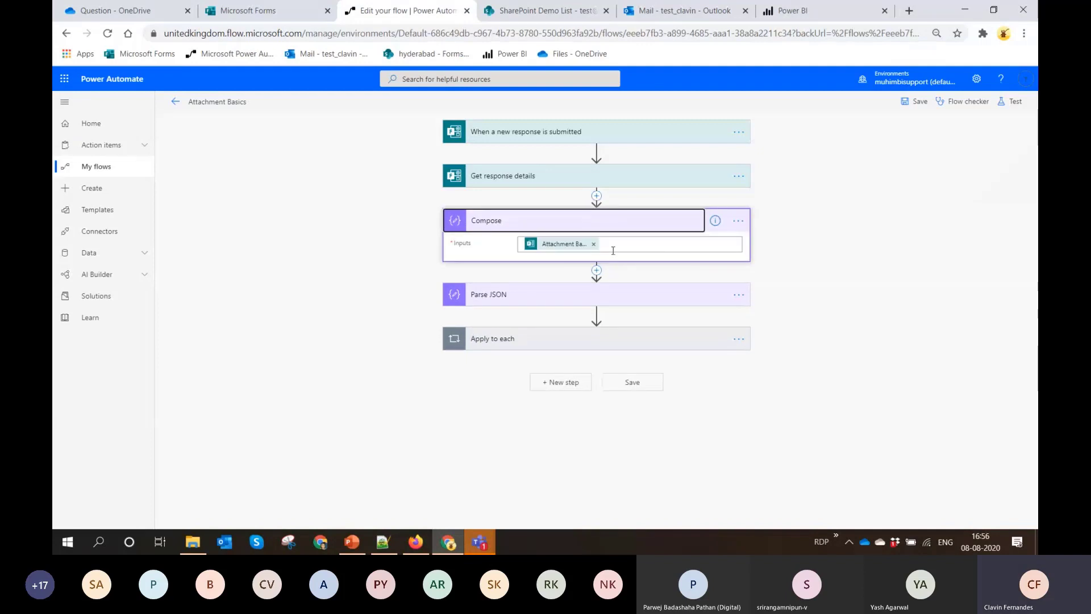
click(267, 11)
click(348, 79)
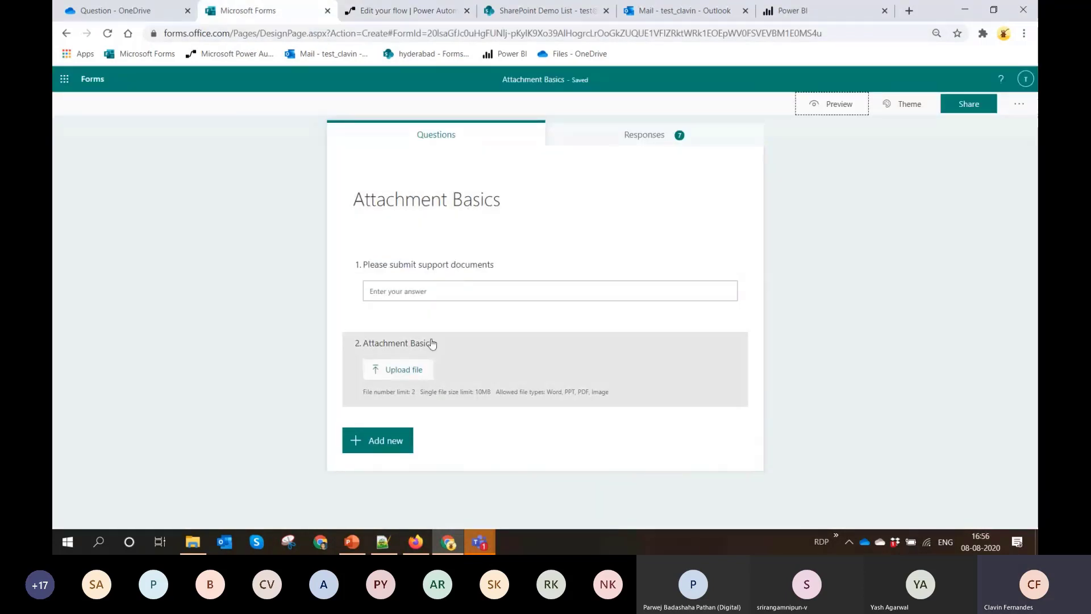
click(413, 13)
click(543, 293)
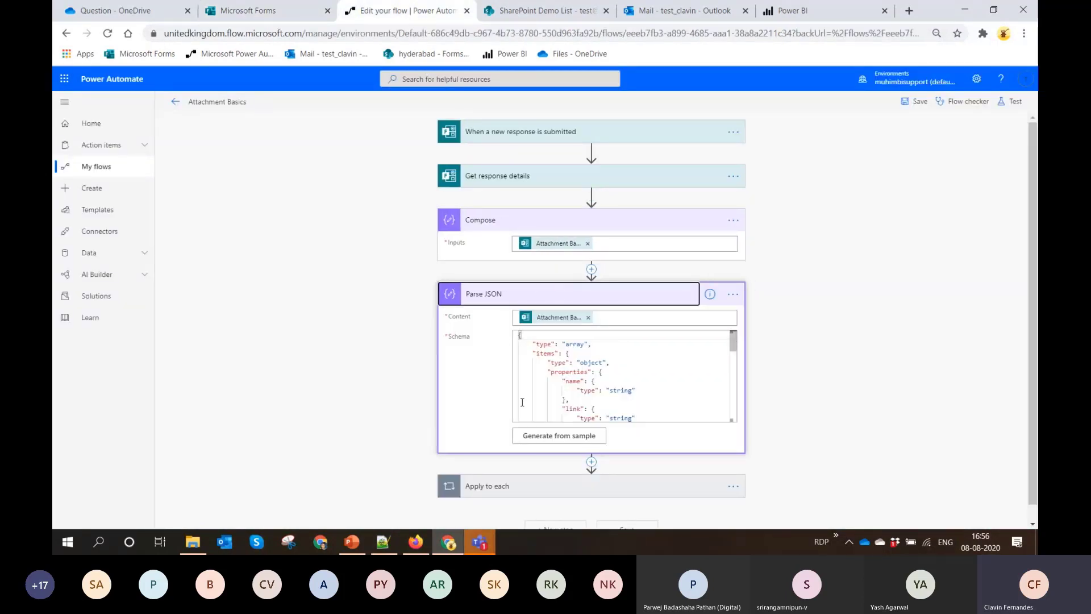
Generate the Parse JSON action's schema from the copied attachment response as the sample JSON payload
click(562, 443)
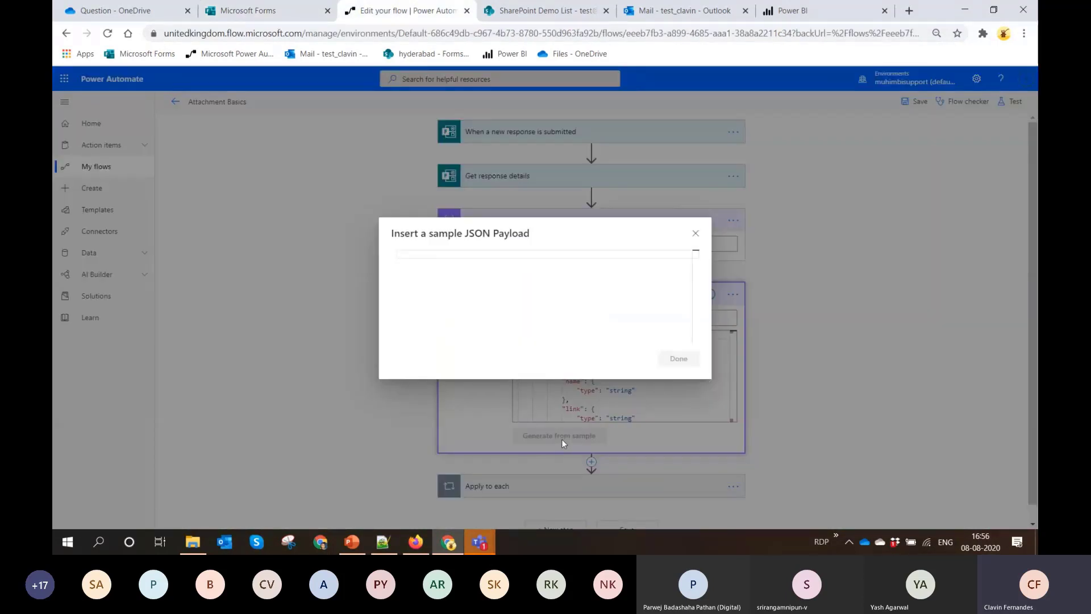
key(ctrl+v)
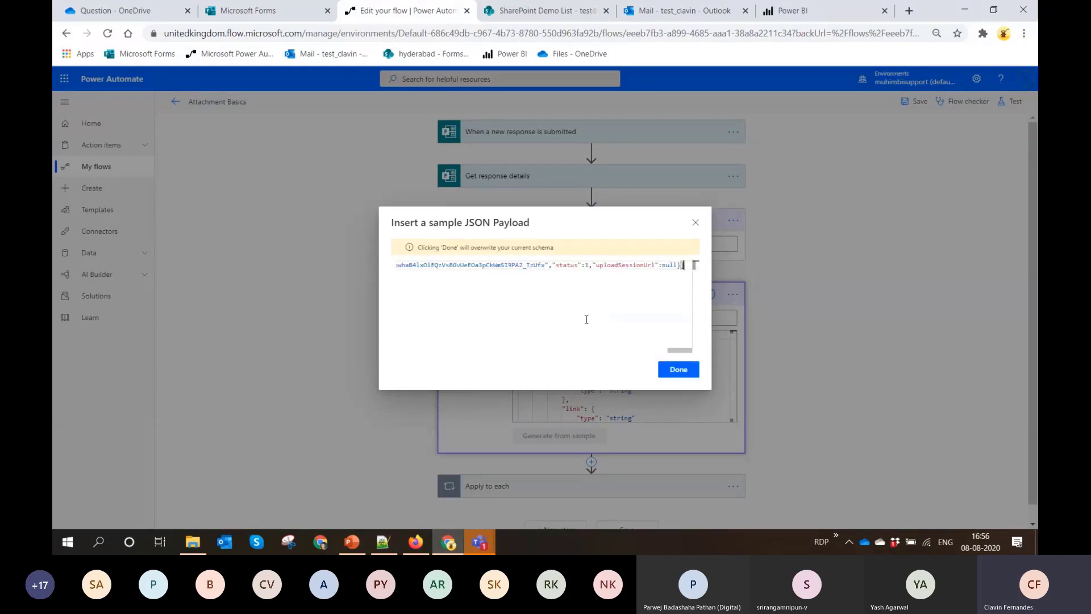
click(675, 372)
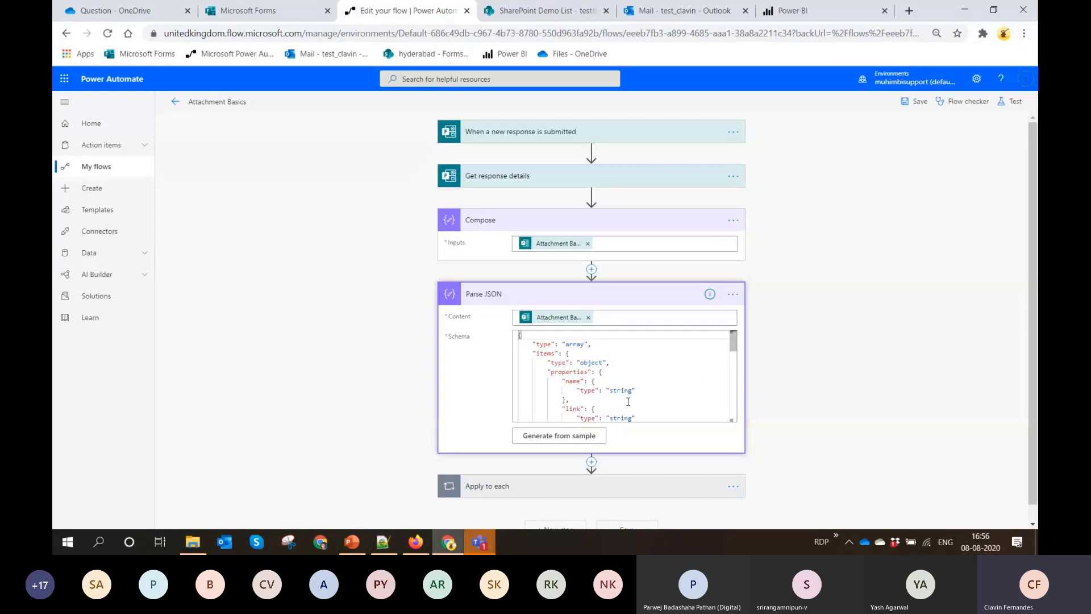
Expand the Apply to each loop and examine the settings of its Get file content and Create file actions
scroll(628, 402, down, 5)
click(567, 493)
scroll(567, 494, down, 3)
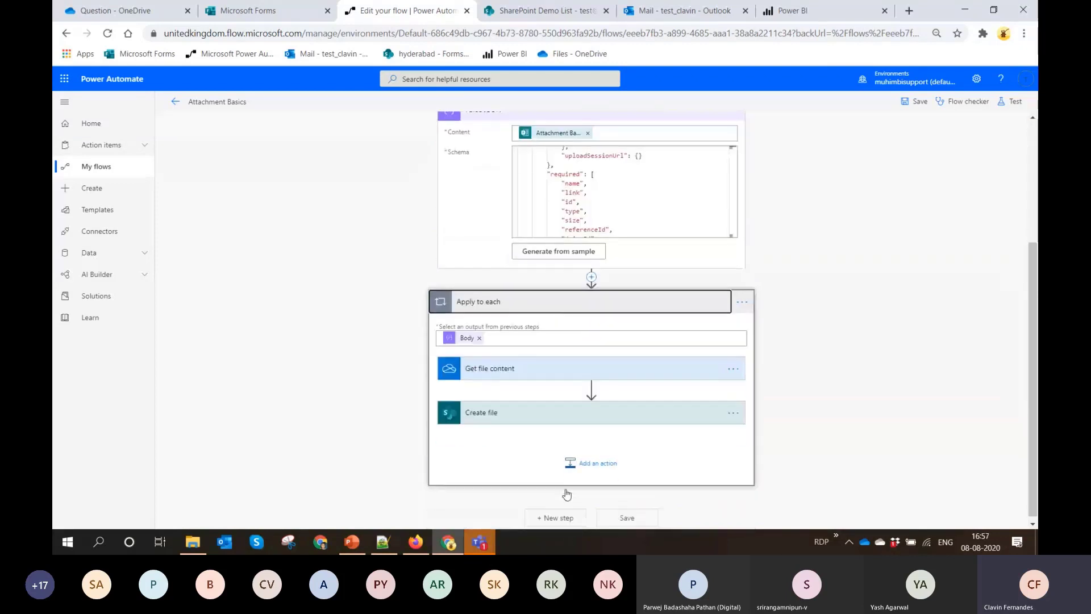
click(559, 371)
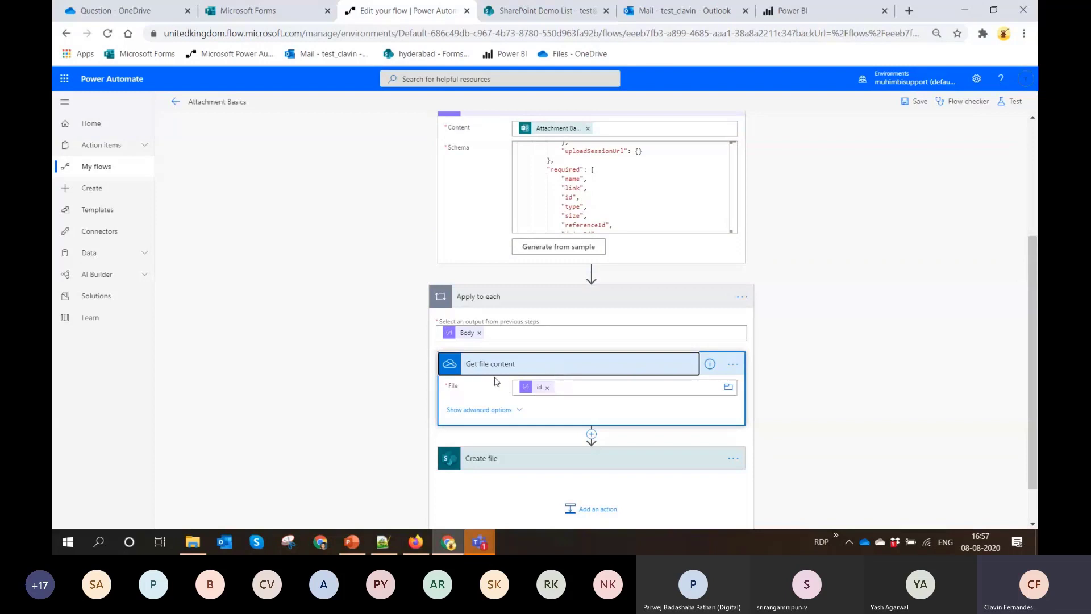
scroll(498, 381, down, 2)
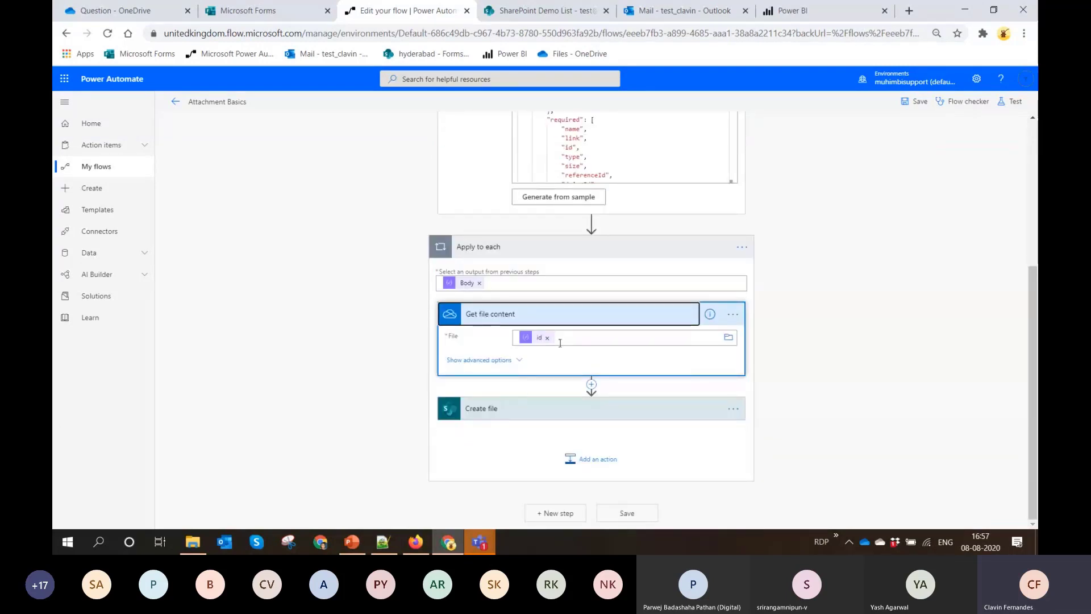
click(512, 413)
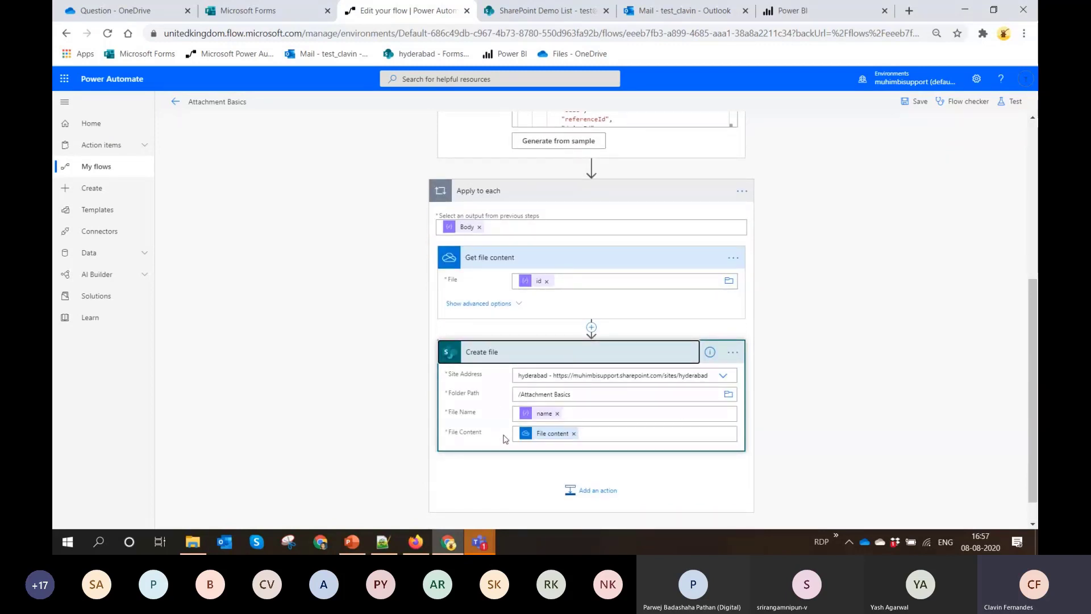
Switch to SharePoint, dismiss the open list item, and open the Attachment Basics library to check the created files
click(581, 18)
click(211, 360)
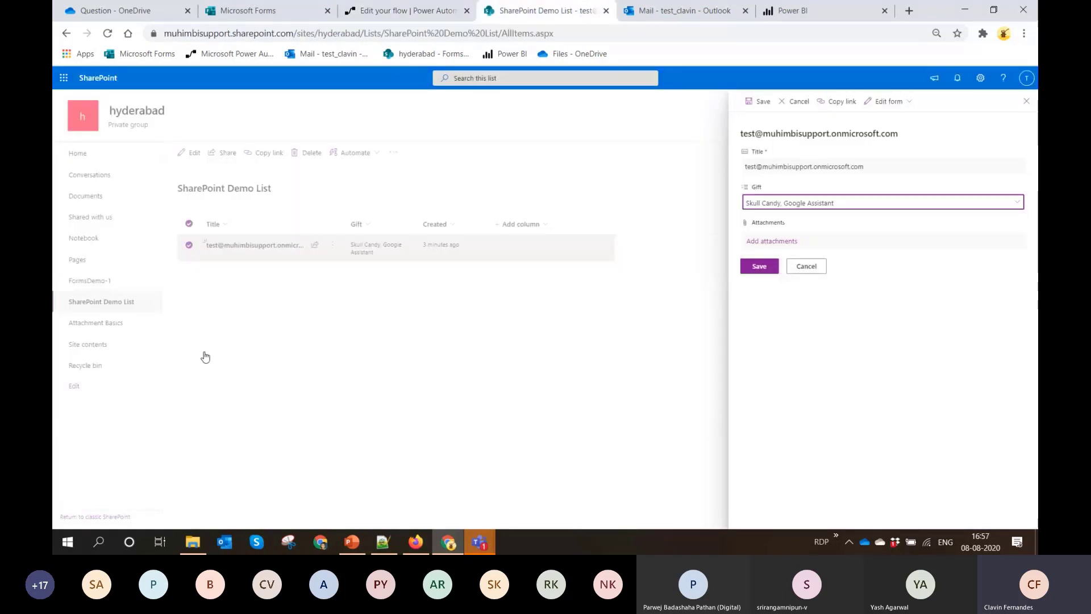
click(263, 311)
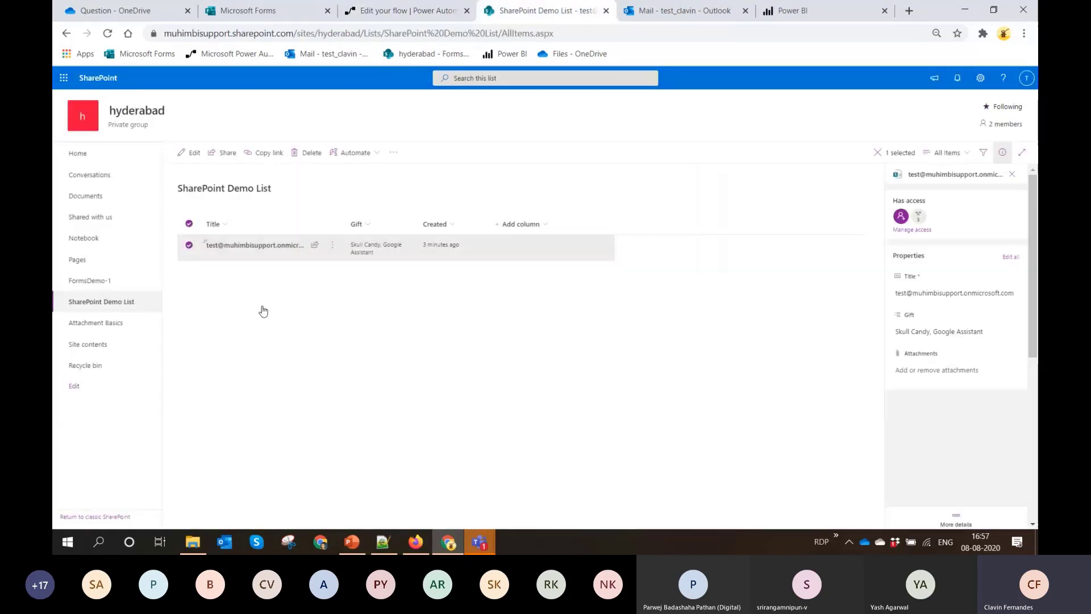
click(97, 322)
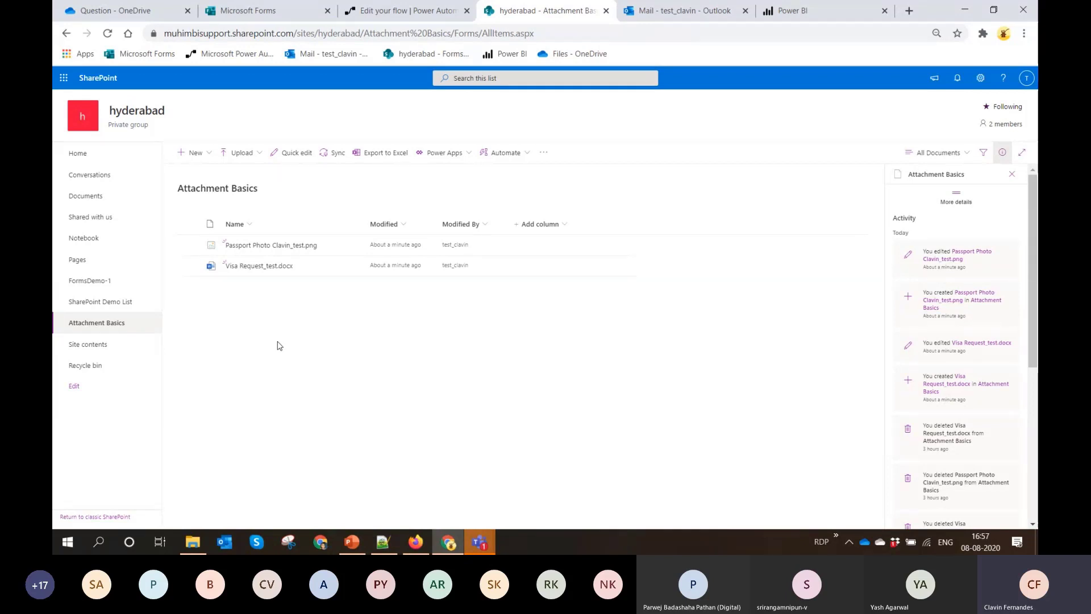
Switch to Microsoft Forms, leave the Attachment Basics form, and open the AttachmentsMergeDemo form in preview
click(270, 11)
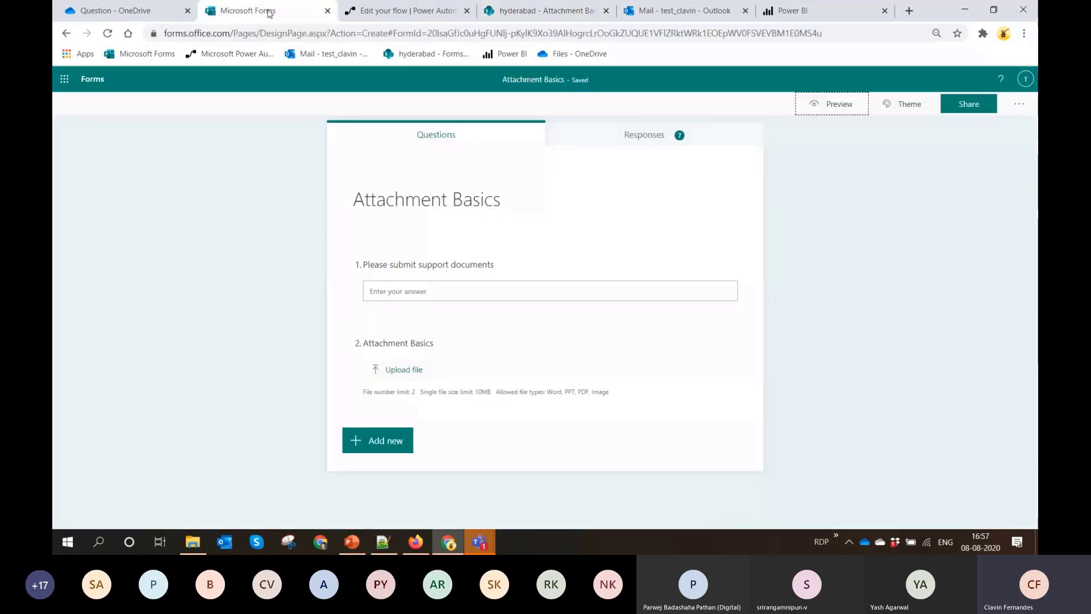
click(96, 80)
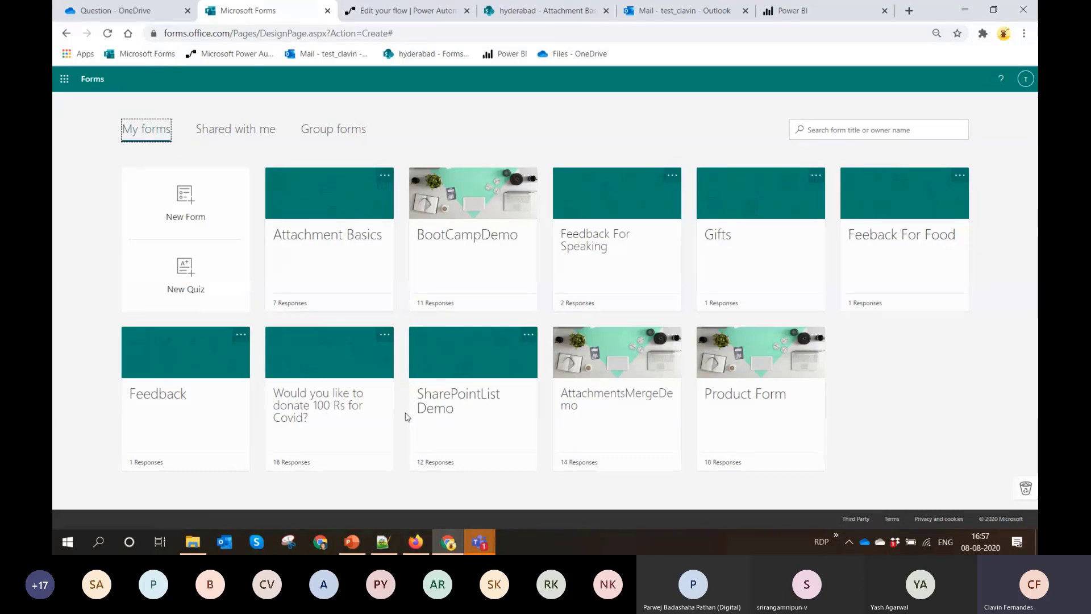
click(626, 411)
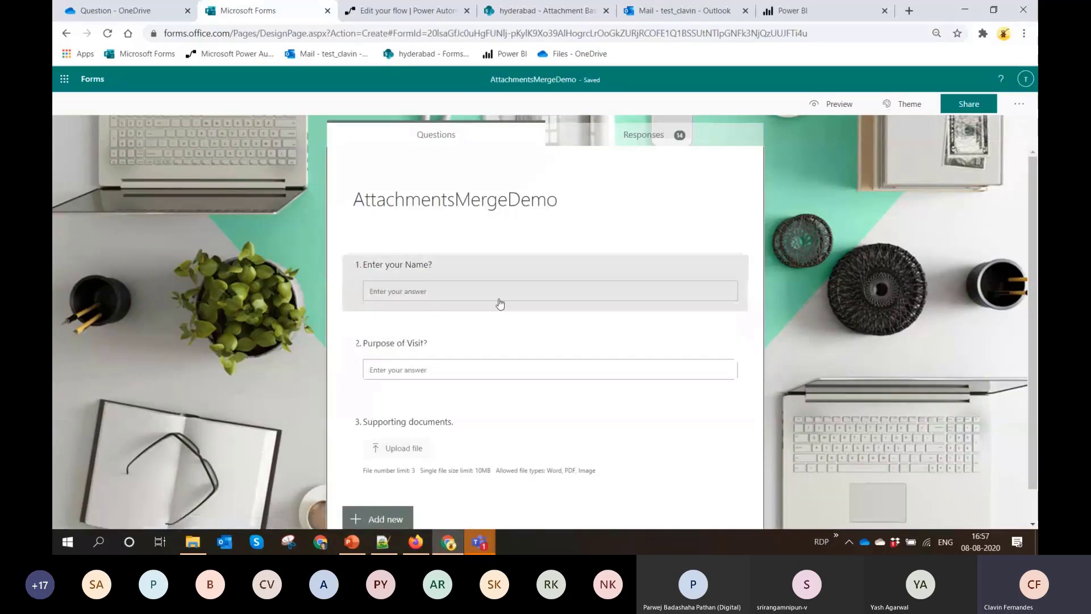
scroll(651, 285, down, 1)
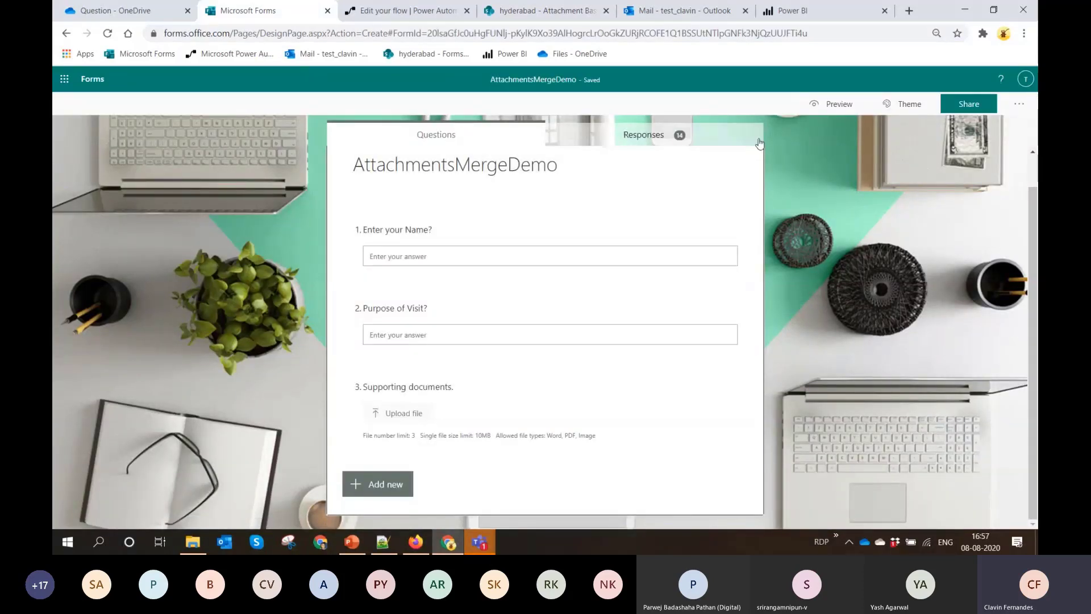
click(828, 107)
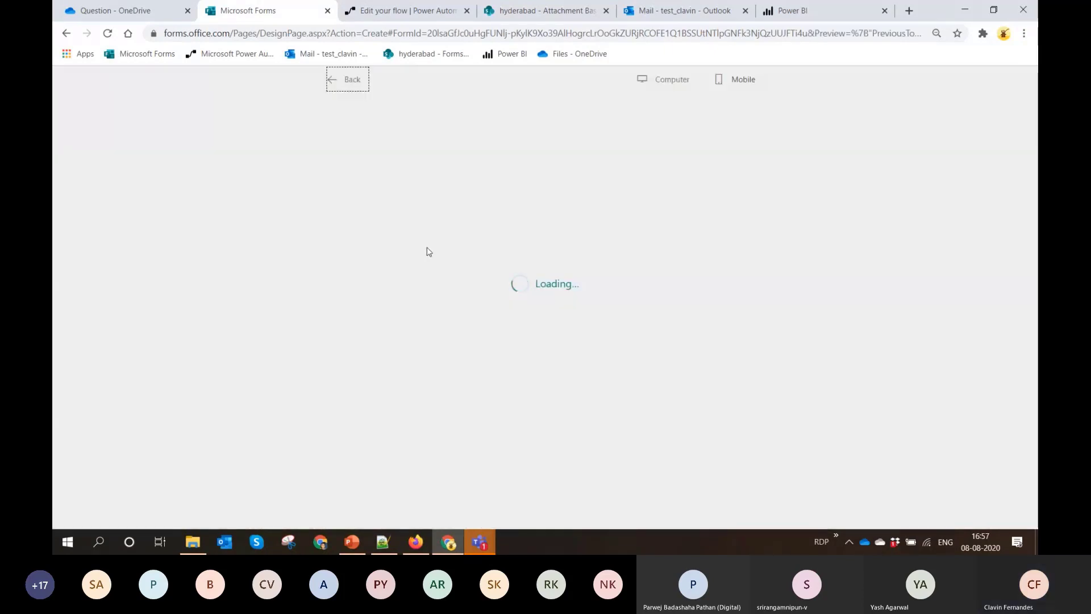
Enter the respondent's full name and "Speaking at an Event" as the purpose of visit
click(470, 243)
text(Clavin FErnandes)
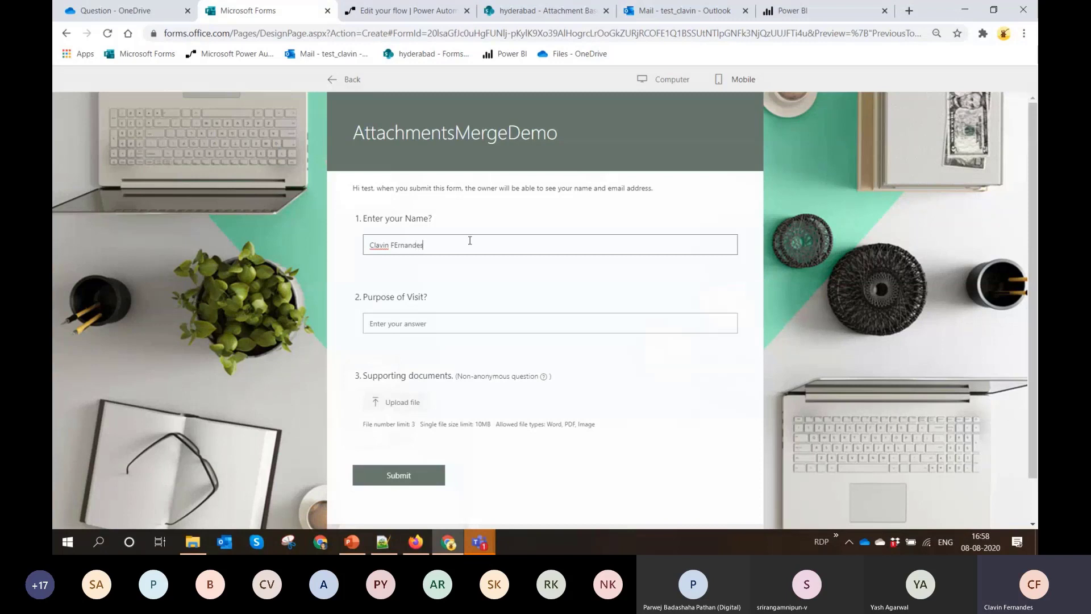
click(427, 319)
text(speaking)
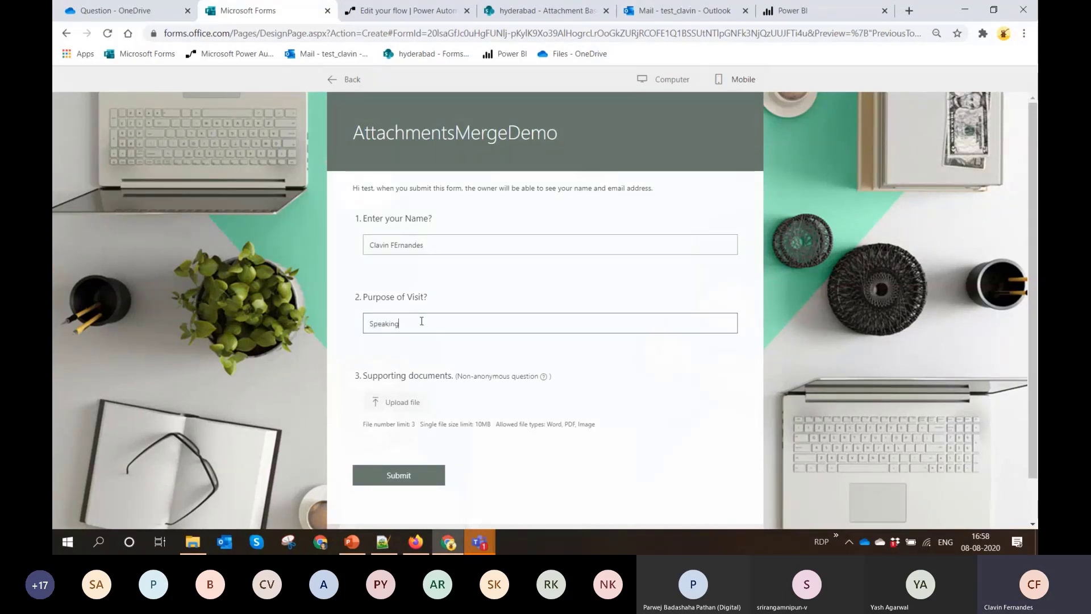
text( a)
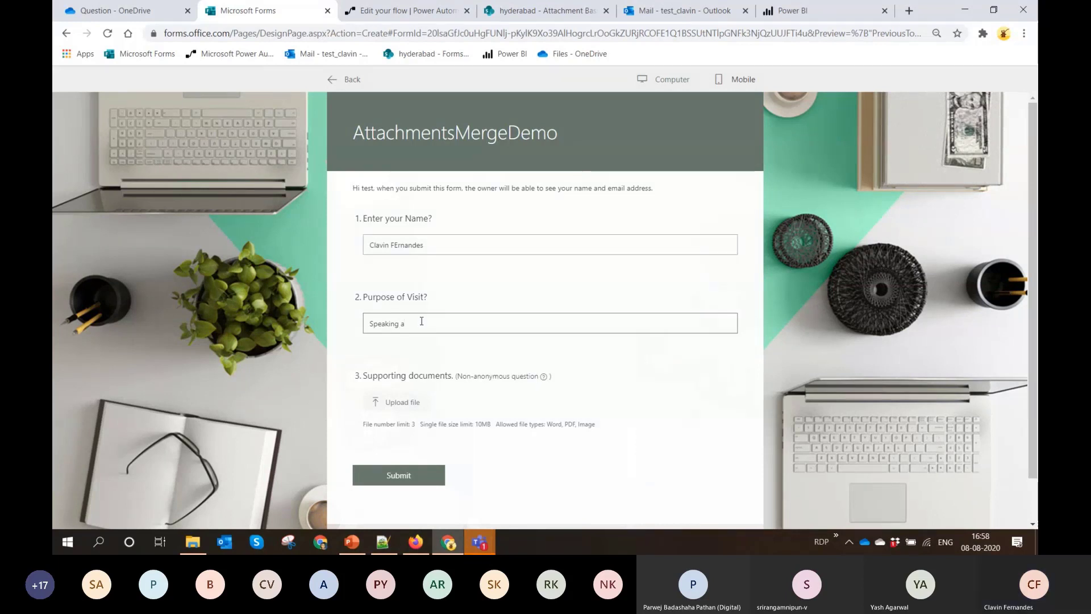
text(t an Event)
Upload Visa Request.docx and the passport photo PNG from Sample Files as supporting documents, and submit the form
click(401, 402)
click(250, 108)
click(244, 95)
ctrl+click(246, 110)
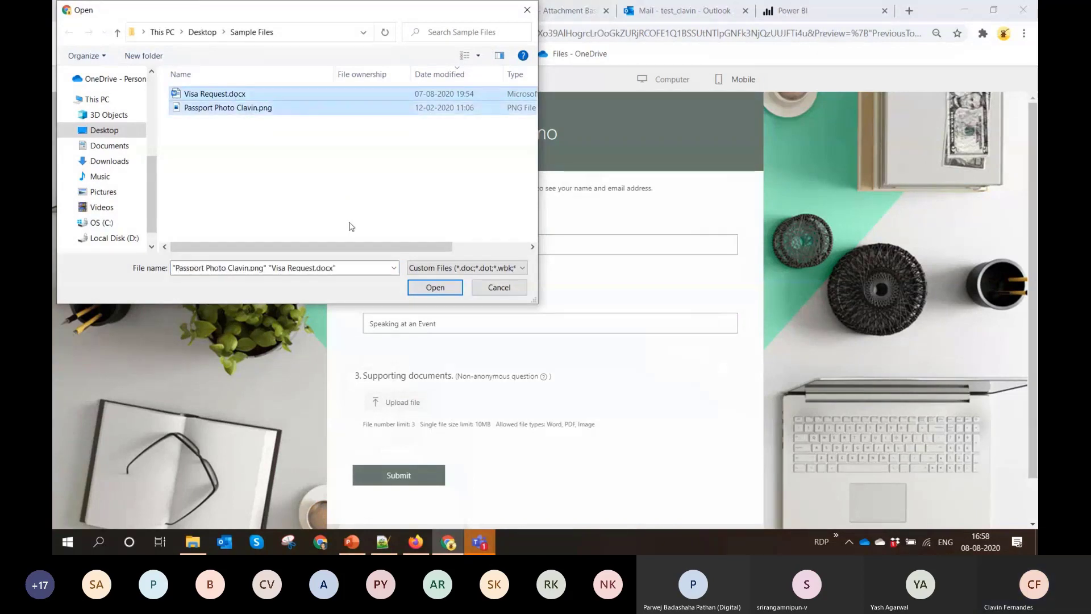
click(450, 287)
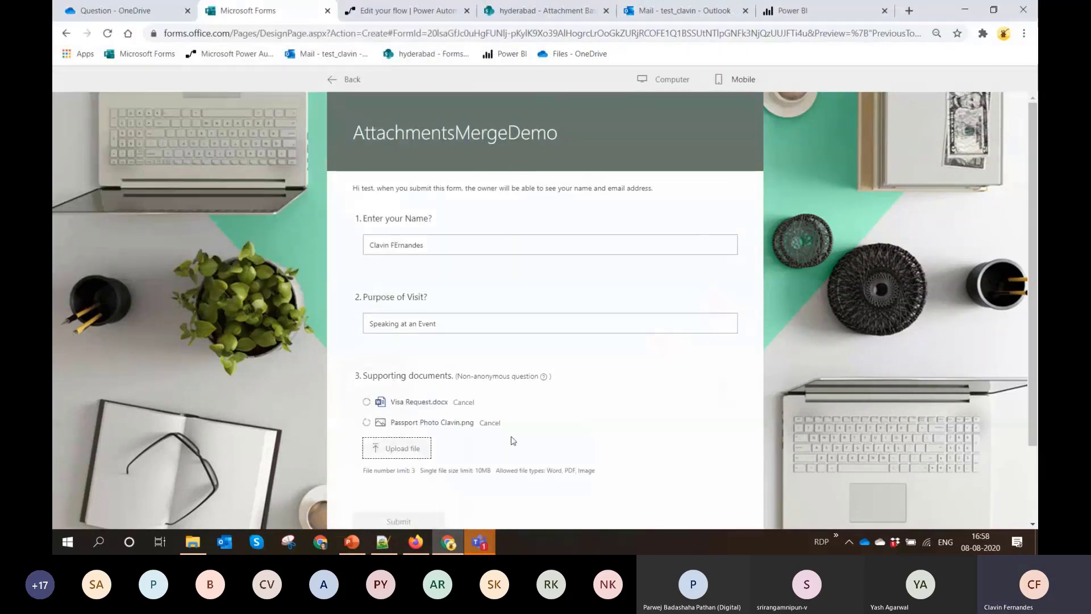
scroll(513, 440, down, 2)
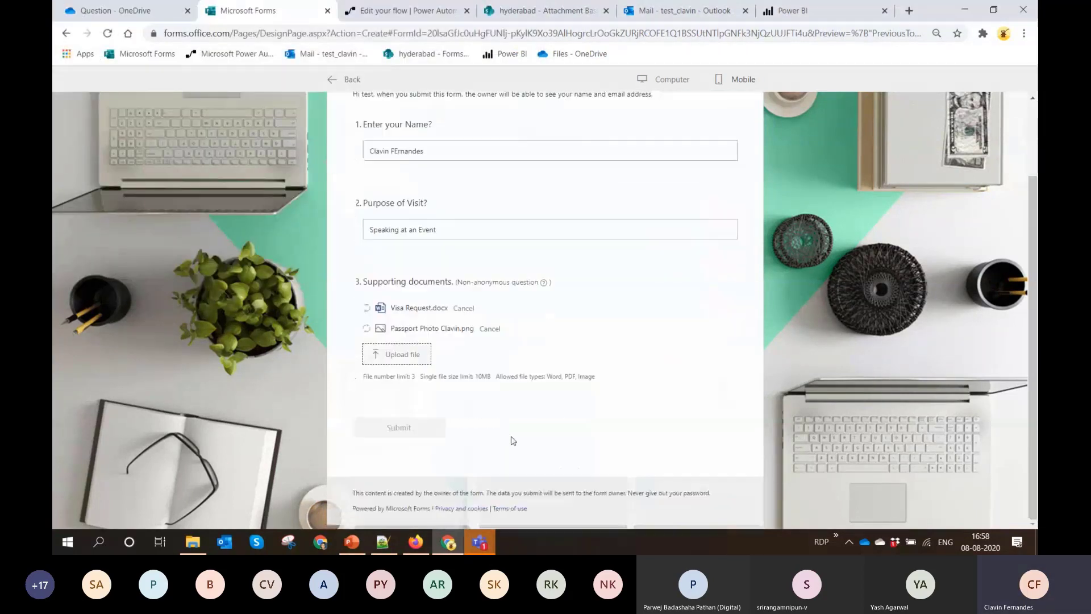
click(416, 430)
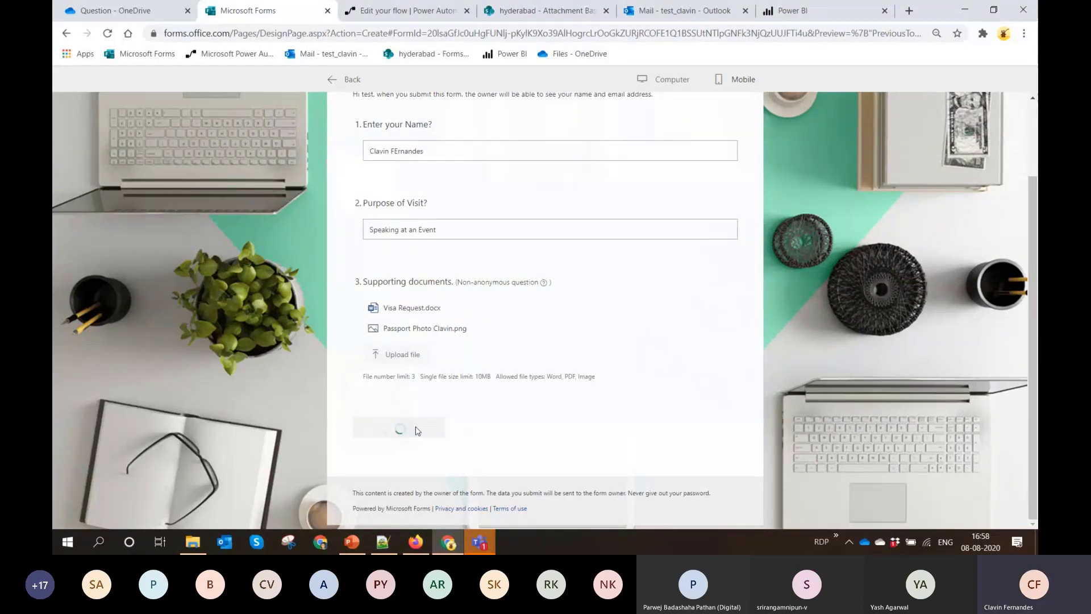
Switch to Power Automate, leave the Attachment Basics flow, and open the latest run of the AttachmentDemo flow
click(418, 12)
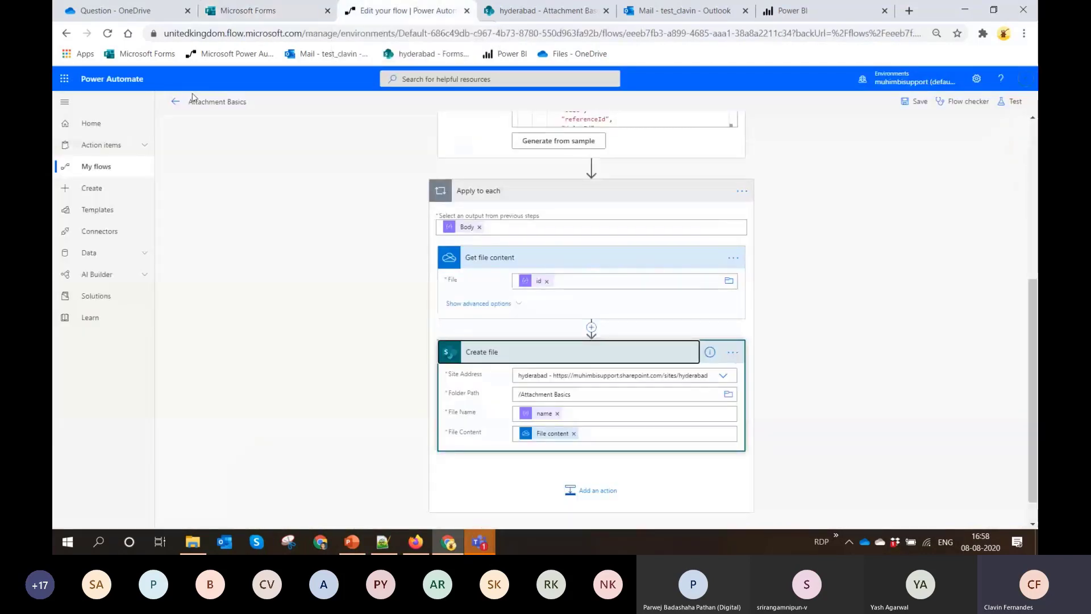
click(175, 102)
click(121, 166)
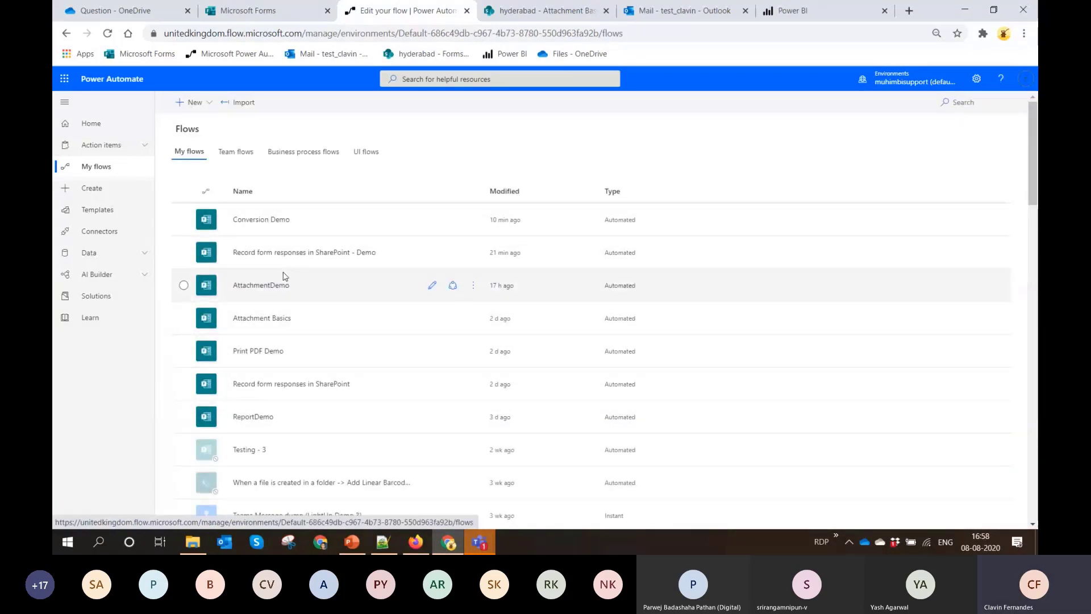
click(437, 295)
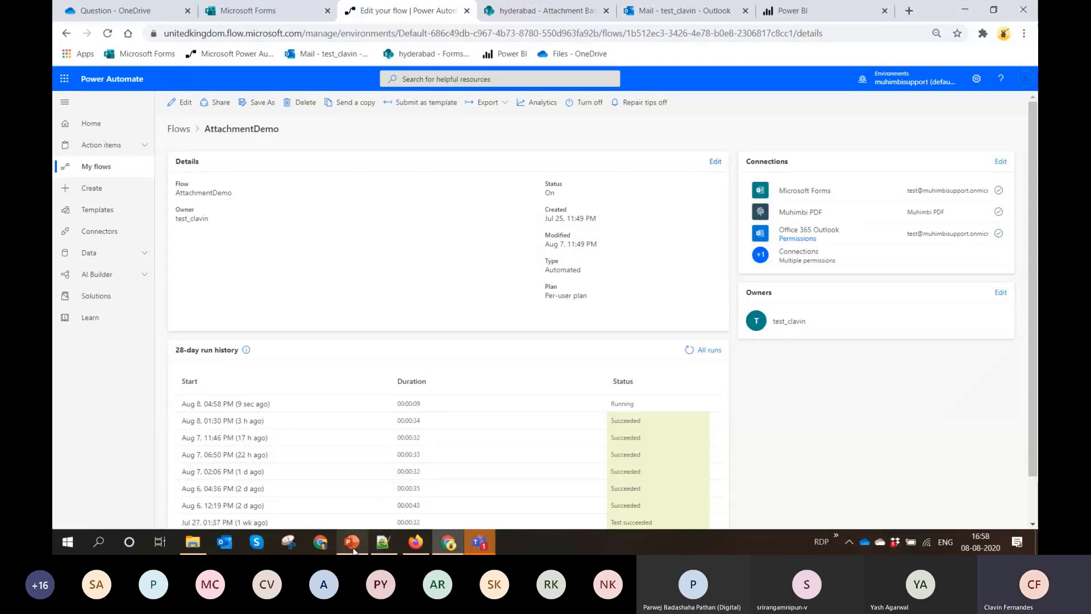
click(253, 406)
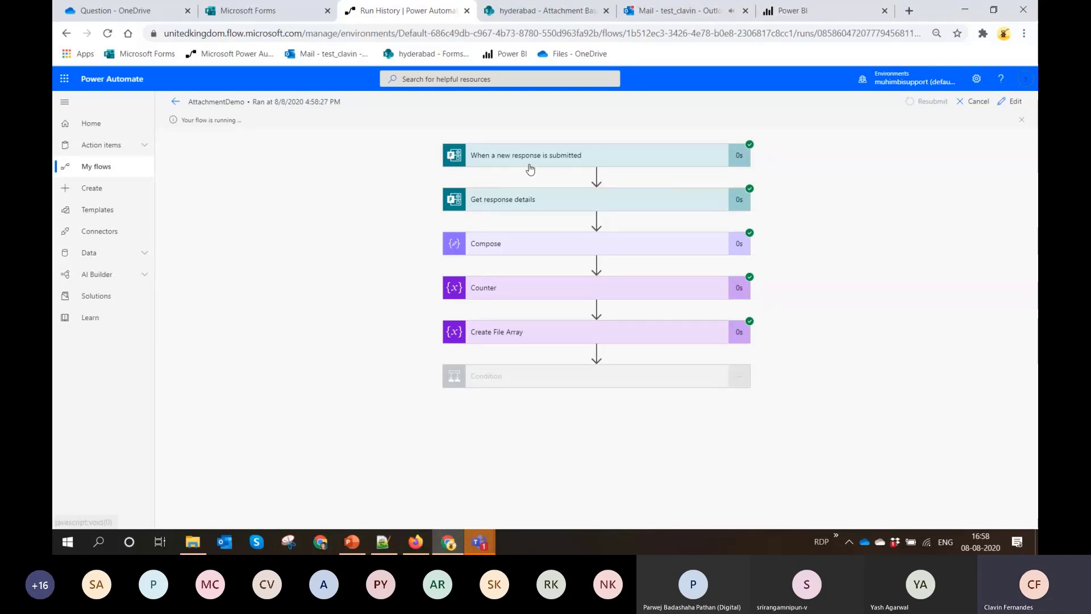
Switch to Outlook, open the PDF attached to the Multiple Attachments email, and review its pages at full-page size
click(673, 10)
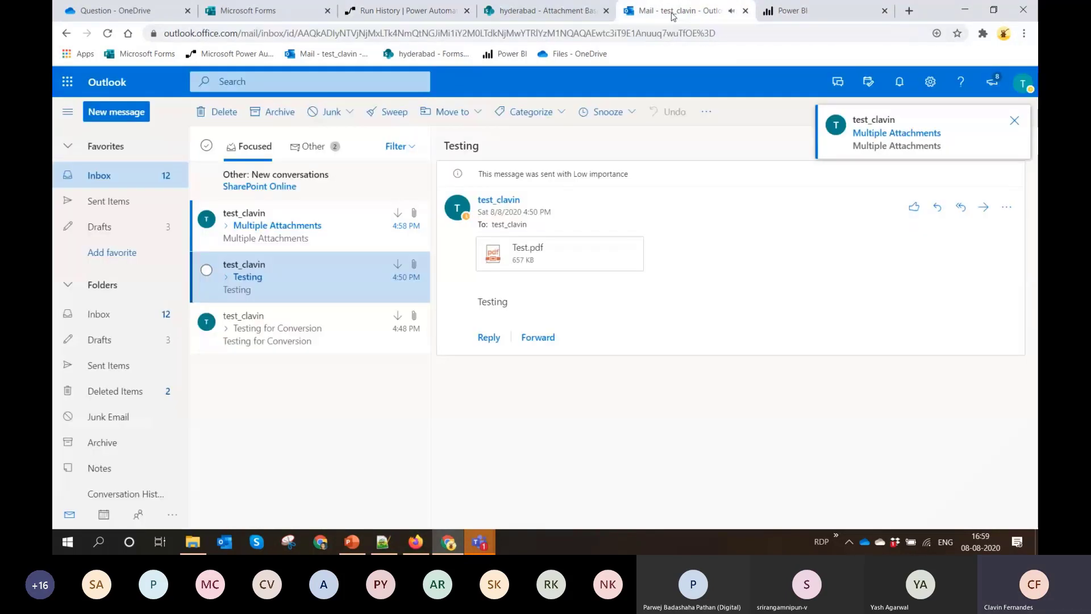
click(297, 219)
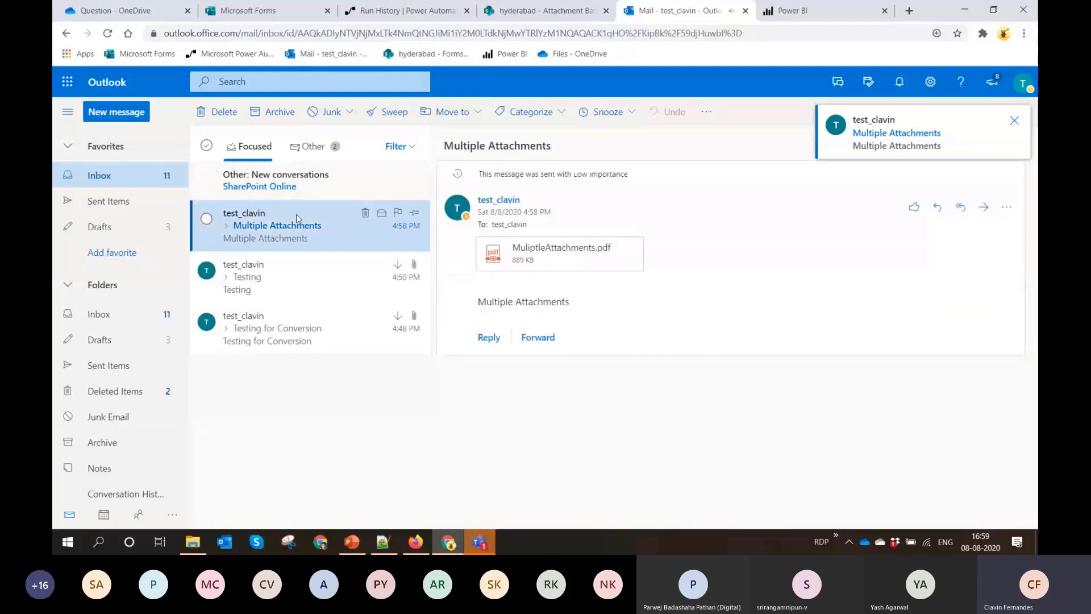
click(566, 254)
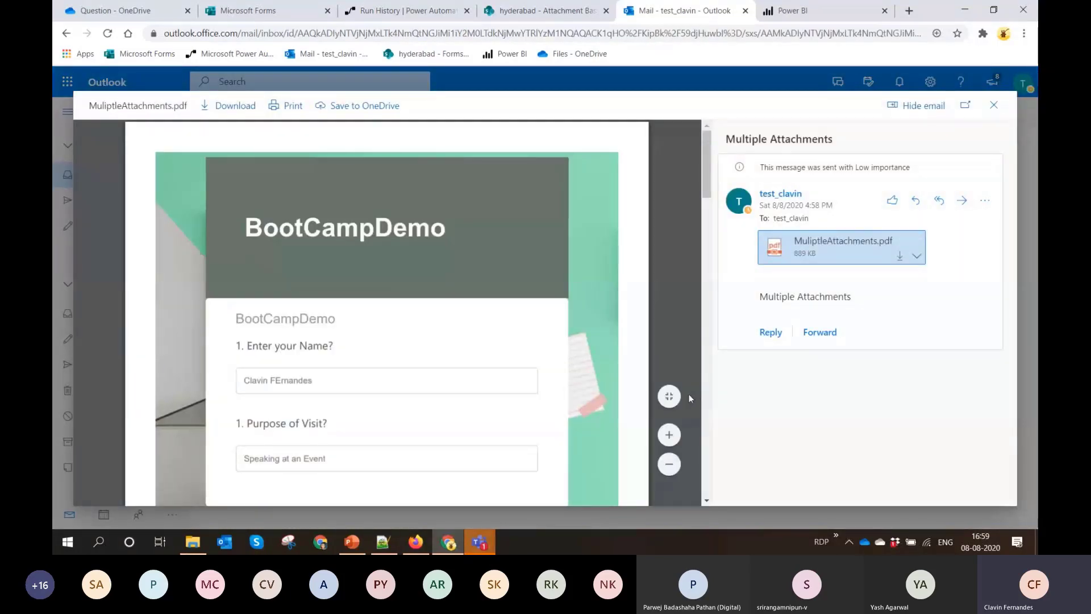
click(669, 397)
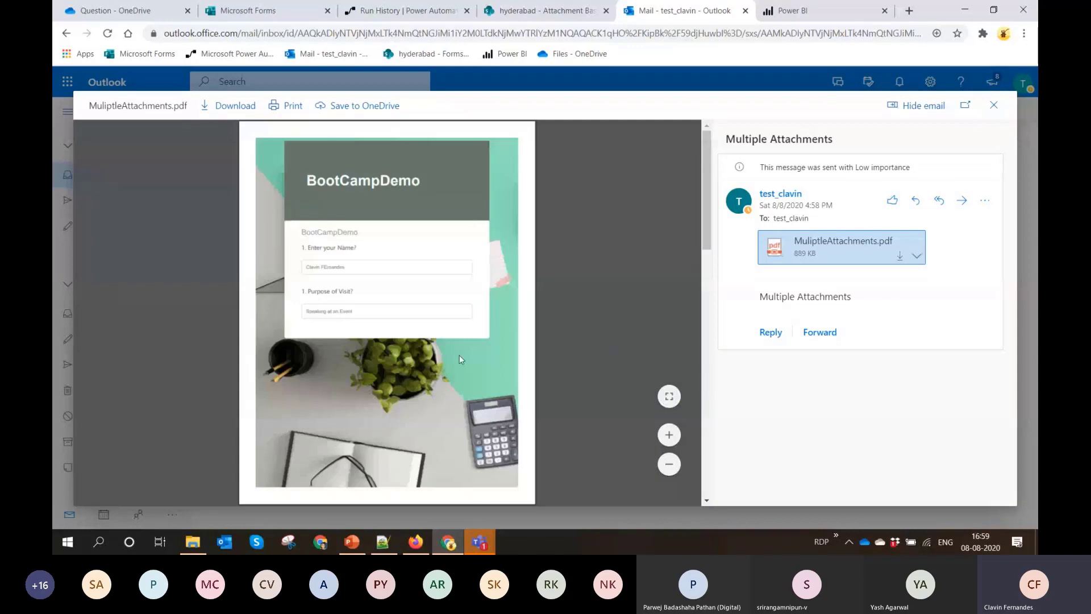
drag(708, 230, 723, 439)
drag(727, 401, 744, 471)
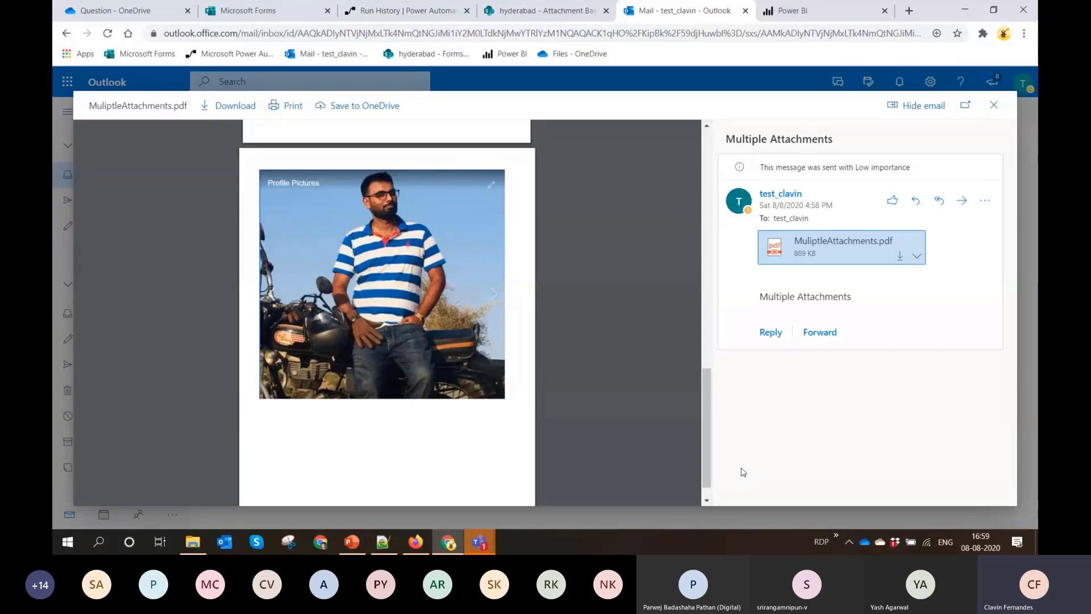
Switch to PowerPoint and show slide 9, "Merging Form Attachments"
click(353, 542)
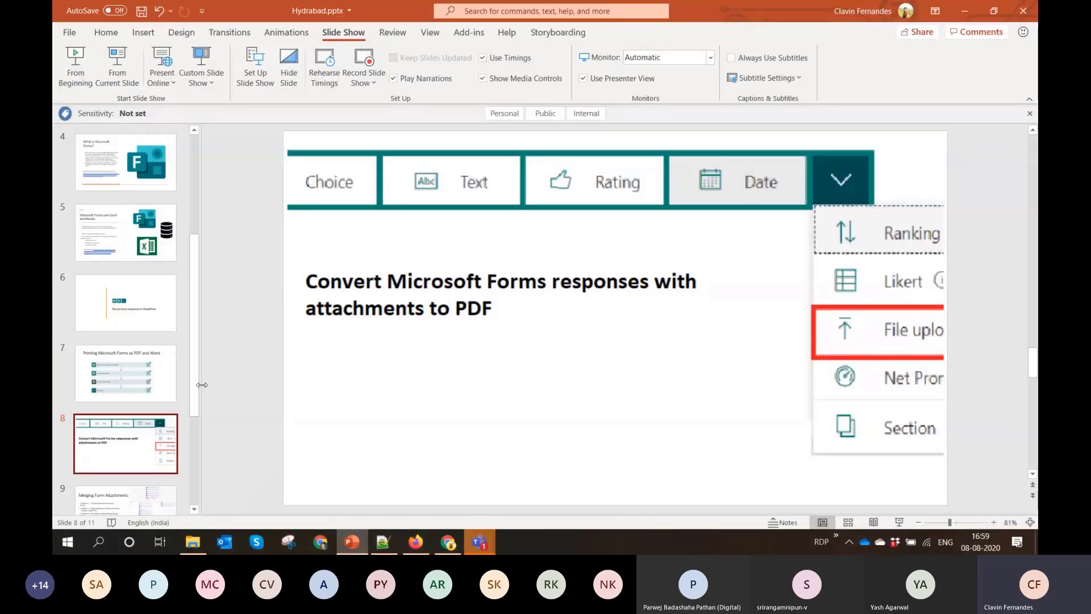
scroll(197, 443, down, 2)
scroll(196, 444, down, 2)
click(157, 380)
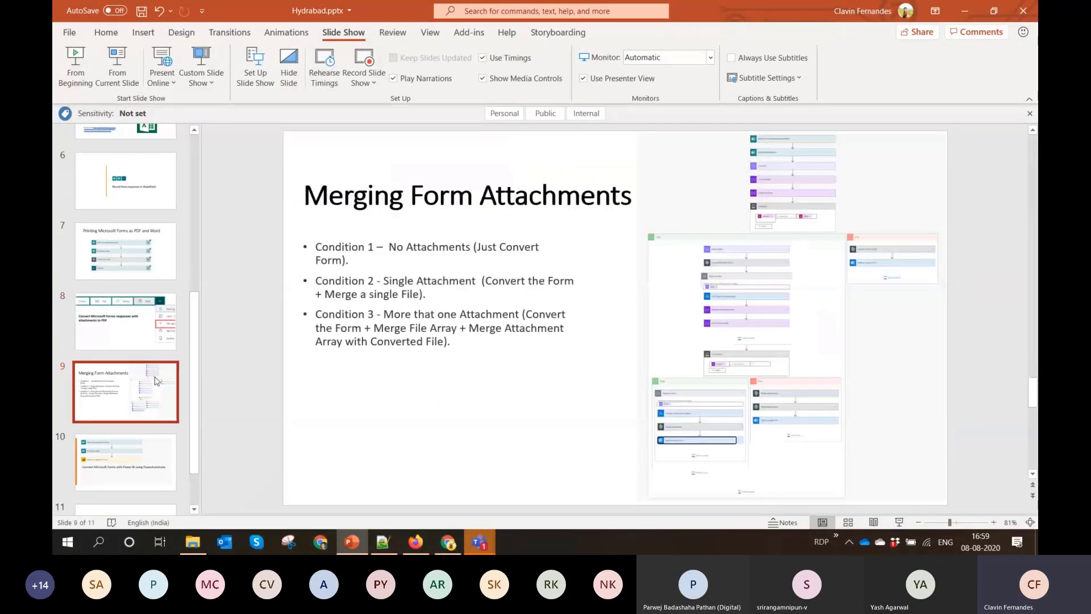
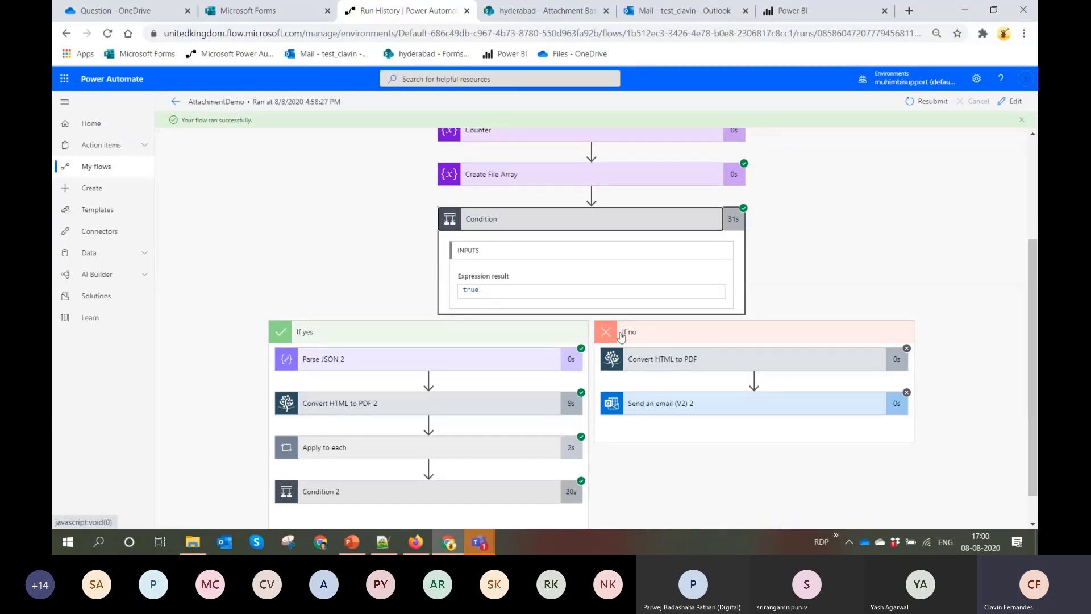
In the run's If yes branch, expand Parse JSON 2 and Convert HTML to PDF 2 and review their inputs and outputs
scroll(548, 385, down, 1)
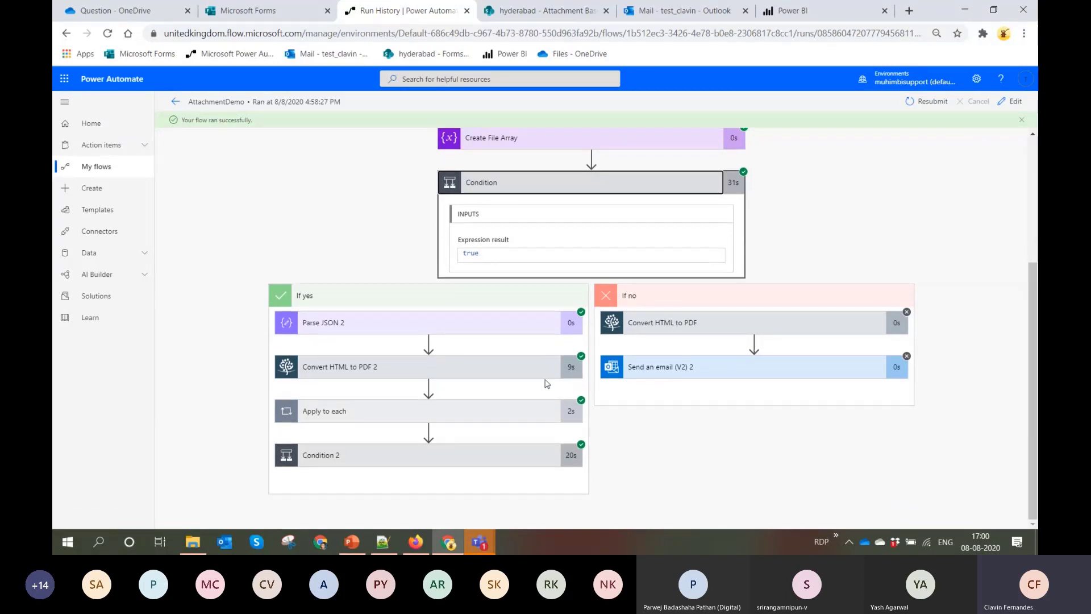
click(515, 316)
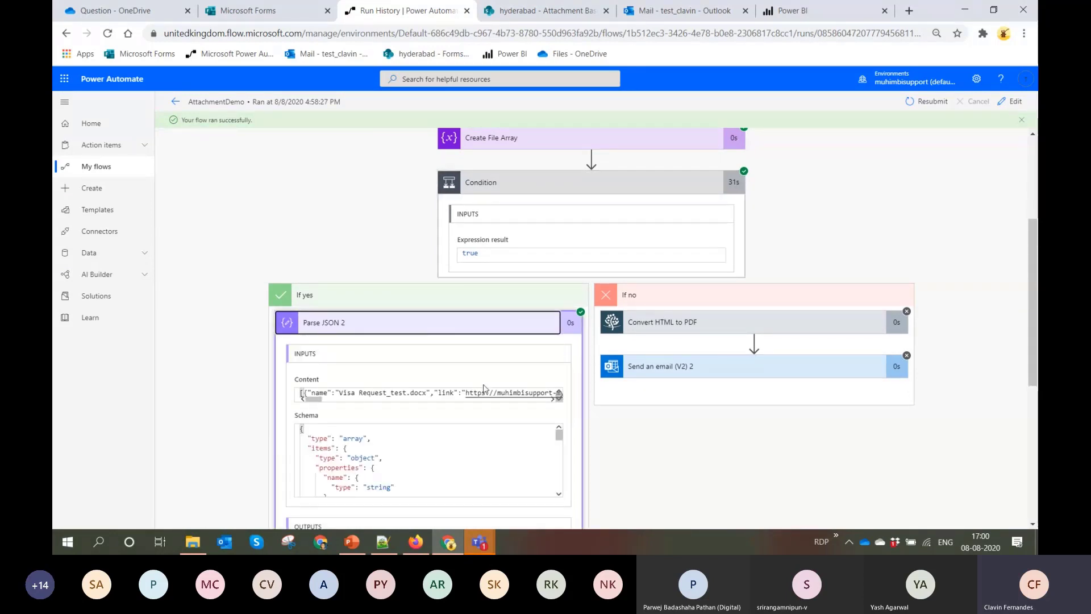
scroll(484, 388, down, 2)
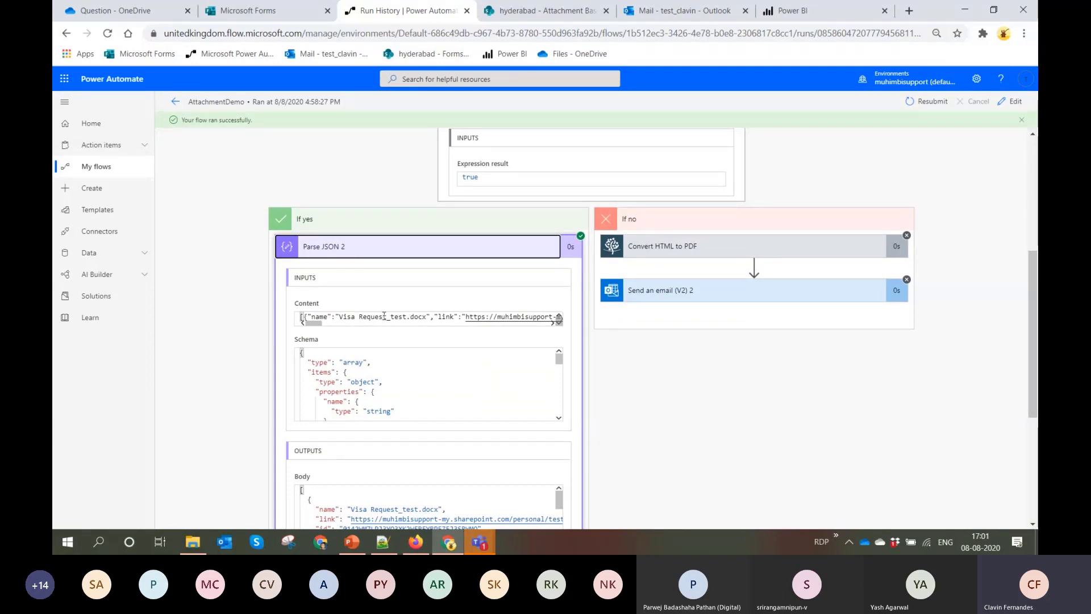
scroll(385, 315, down, 5)
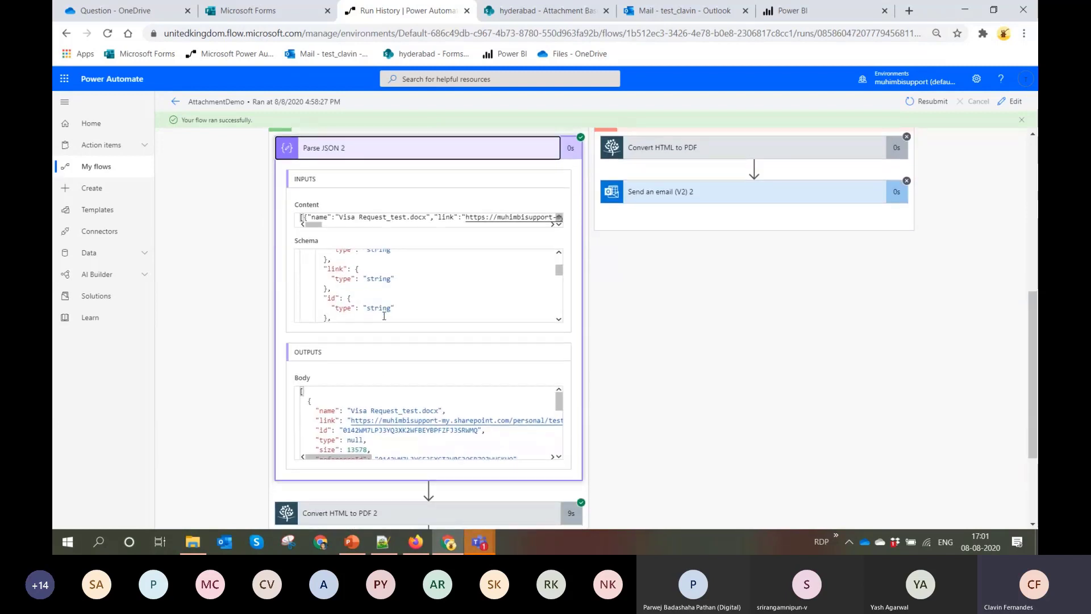
scroll(707, 367, down, 3)
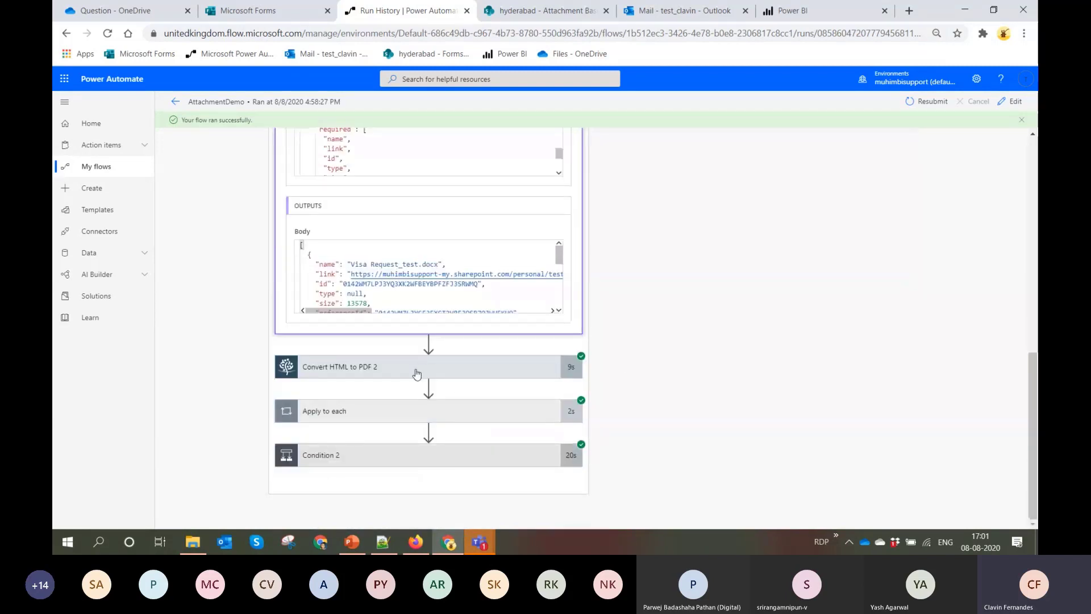
click(417, 366)
scroll(417, 373, down, 3)
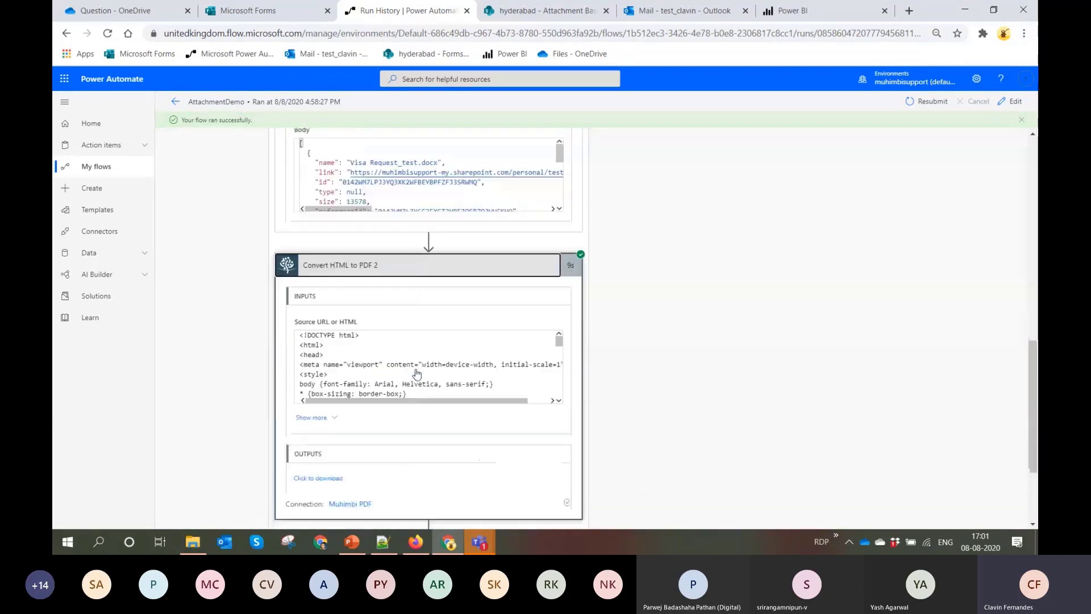
scroll(417, 373, down, 2)
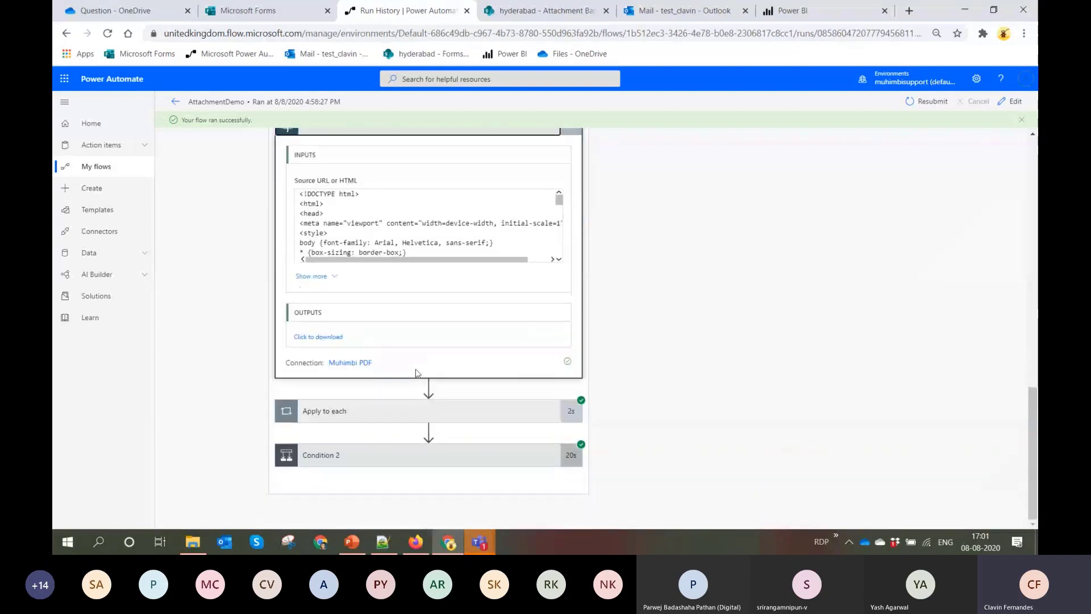
Expand Apply to each and Condition 2 in the run, and check the Apply to each 2 action in the inner If yes branch
click(392, 408)
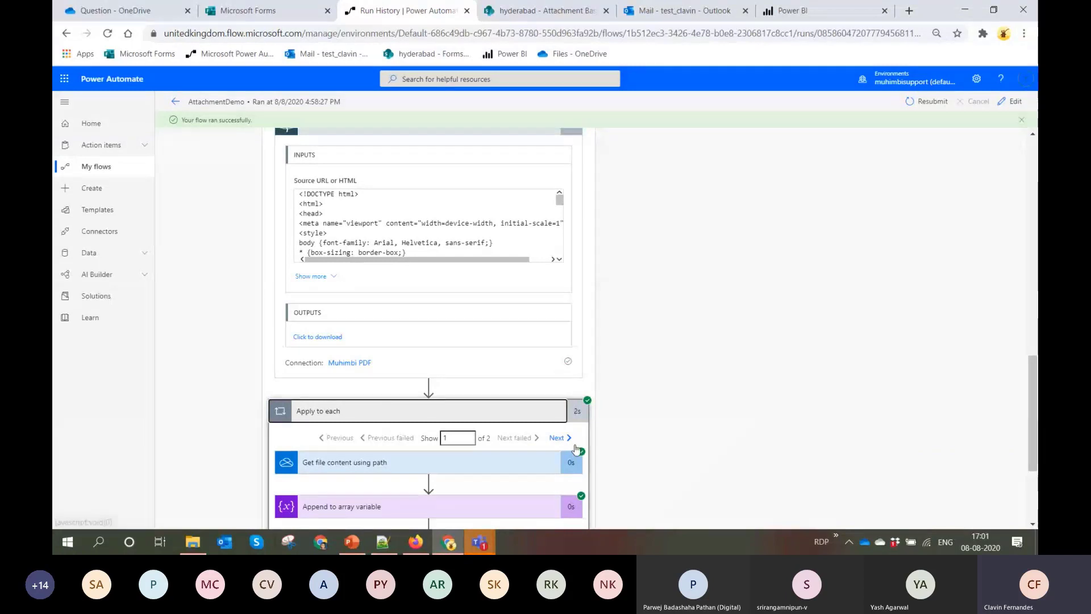
scroll(486, 331, down, 2)
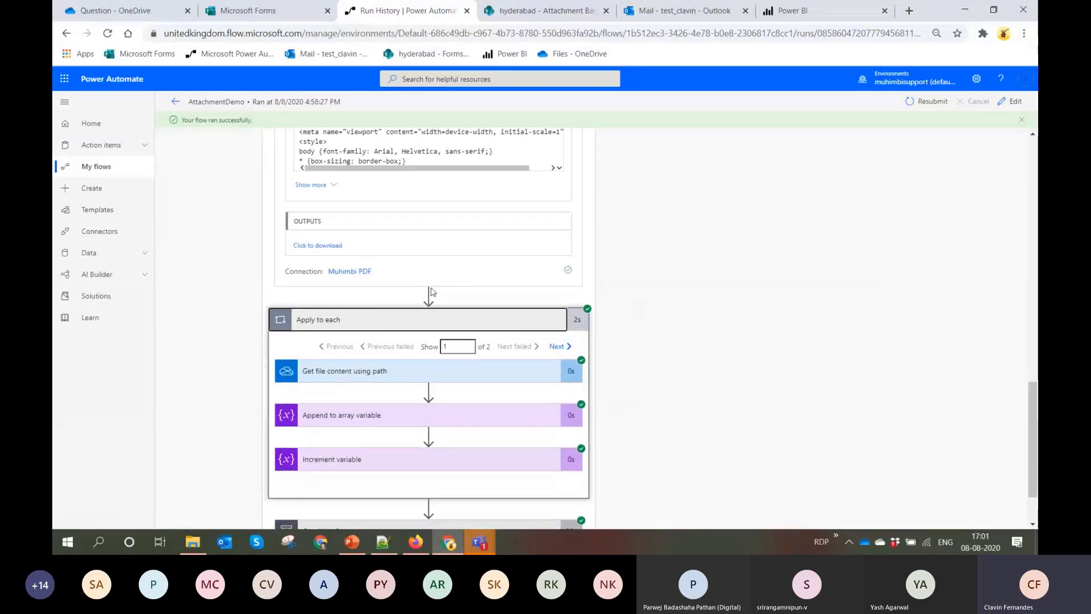
scroll(431, 291, down, 2)
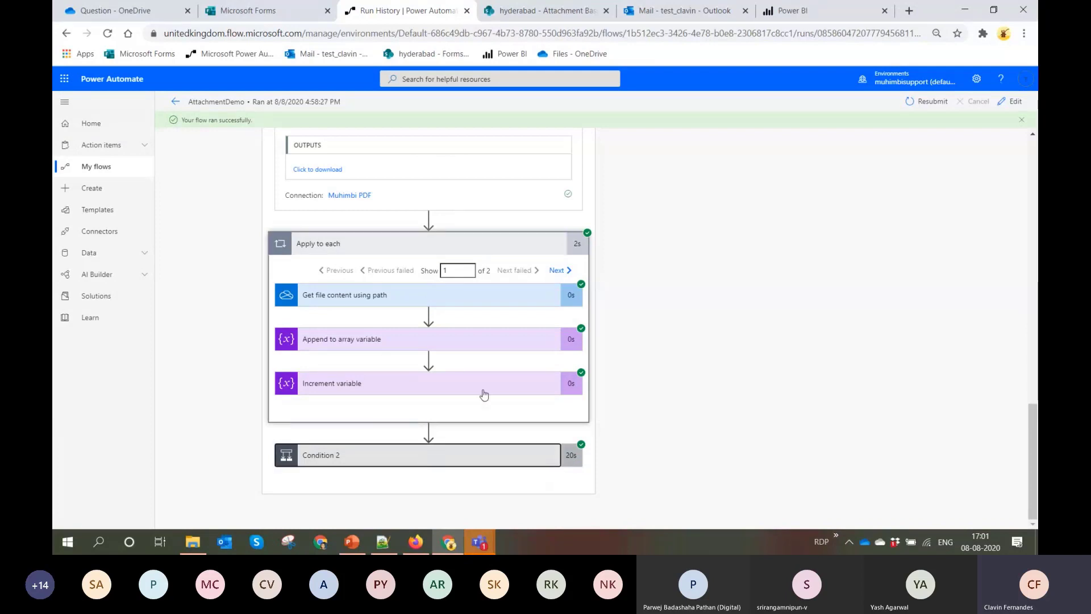
click(484, 454)
scroll(483, 397, down, 6)
click(413, 337)
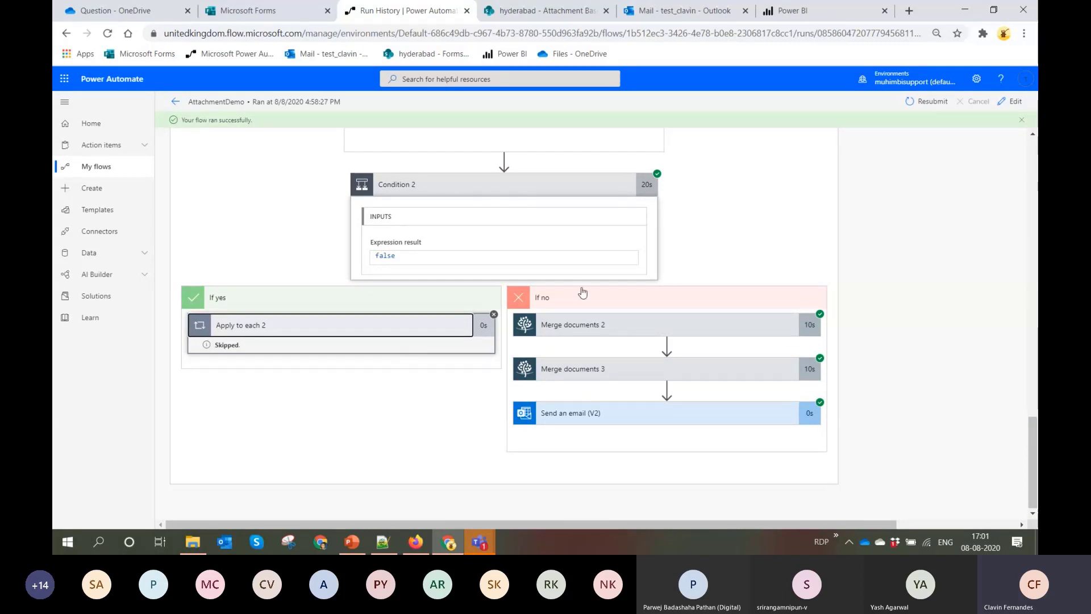
Open the AttachmentDemo flow for editing and expand Condition, Condition 2 and Apply to each 2 to review their contents
click(1014, 104)
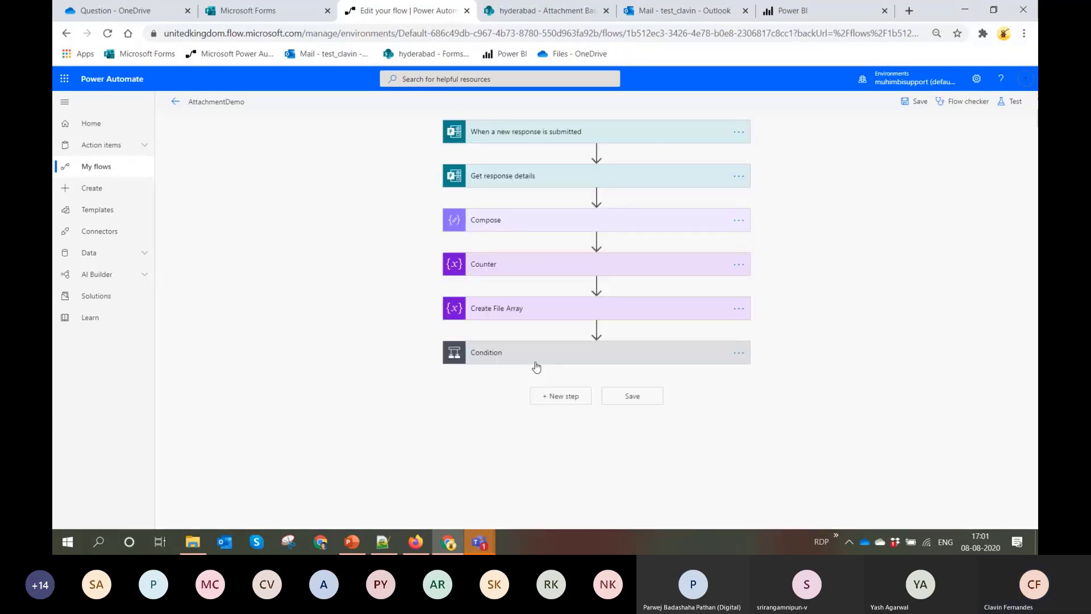
click(537, 367)
scroll(534, 342, down, 2)
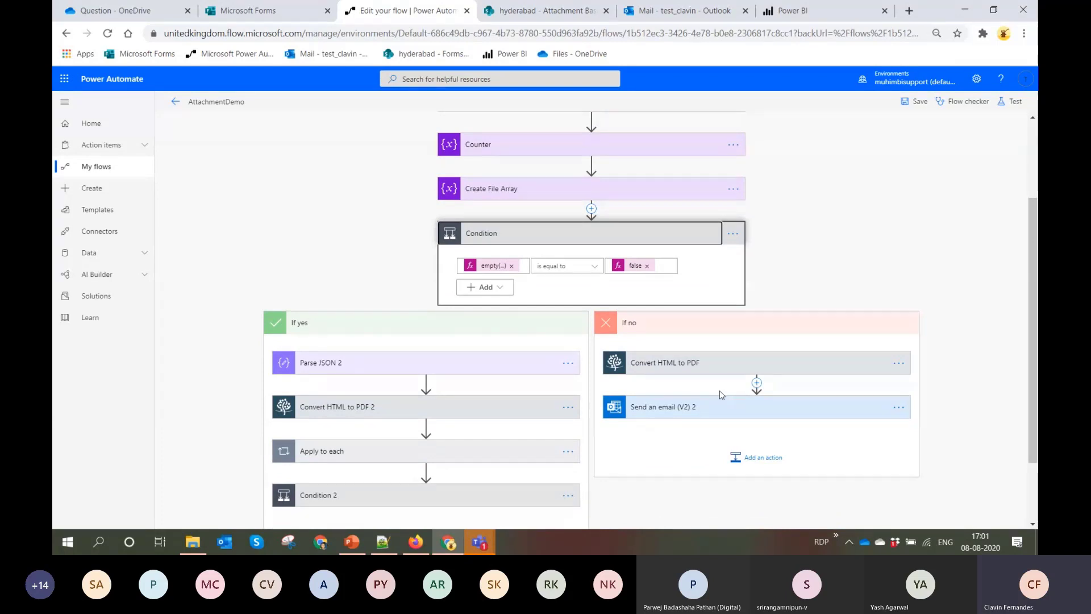
scroll(719, 388, down, 2)
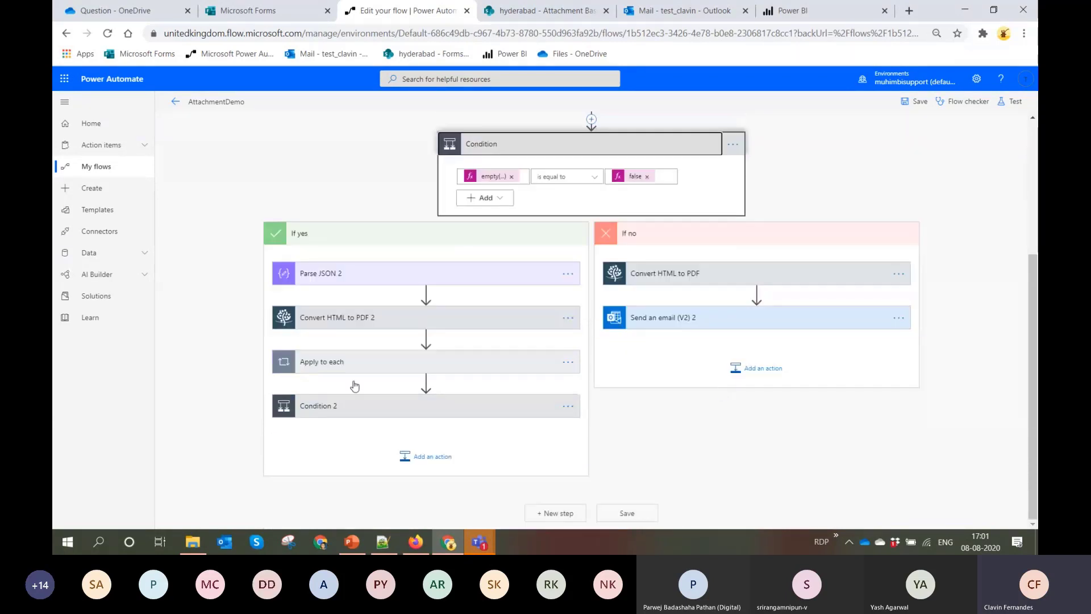
click(385, 410)
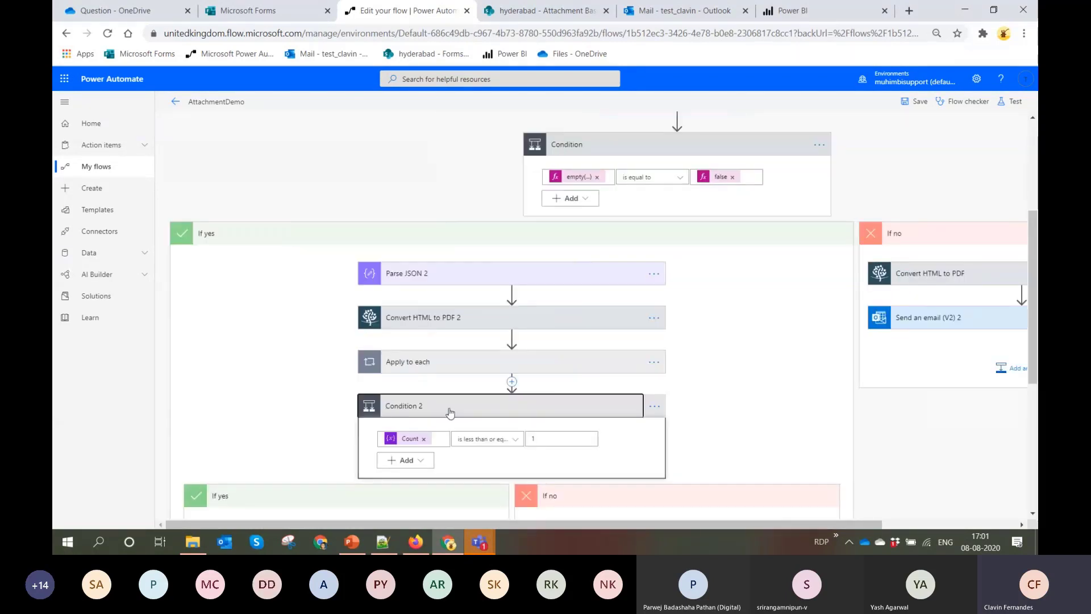
scroll(449, 398, down, 2)
click(374, 407)
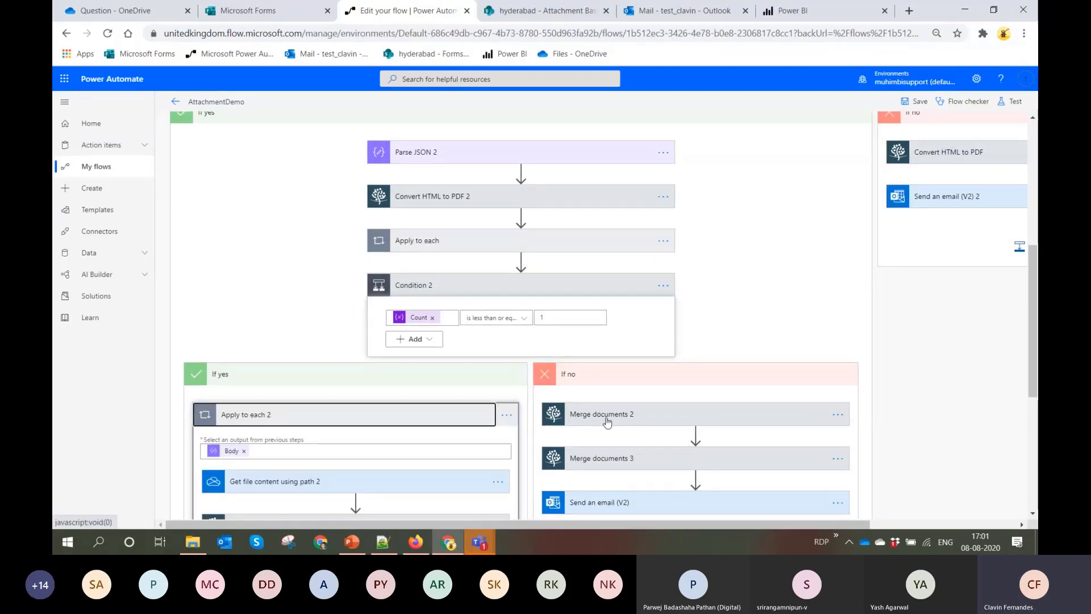
scroll(672, 483, down, 2)
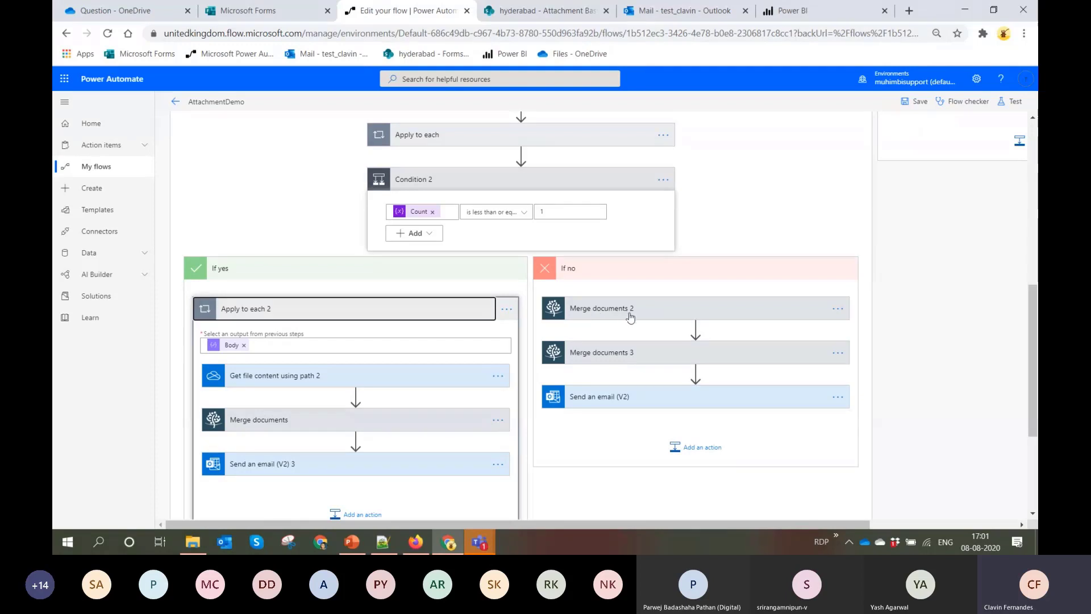
Review the source files of Merge documents 2 and the advanced options of Merge documents 3 in the inner If no branch
click(625, 315)
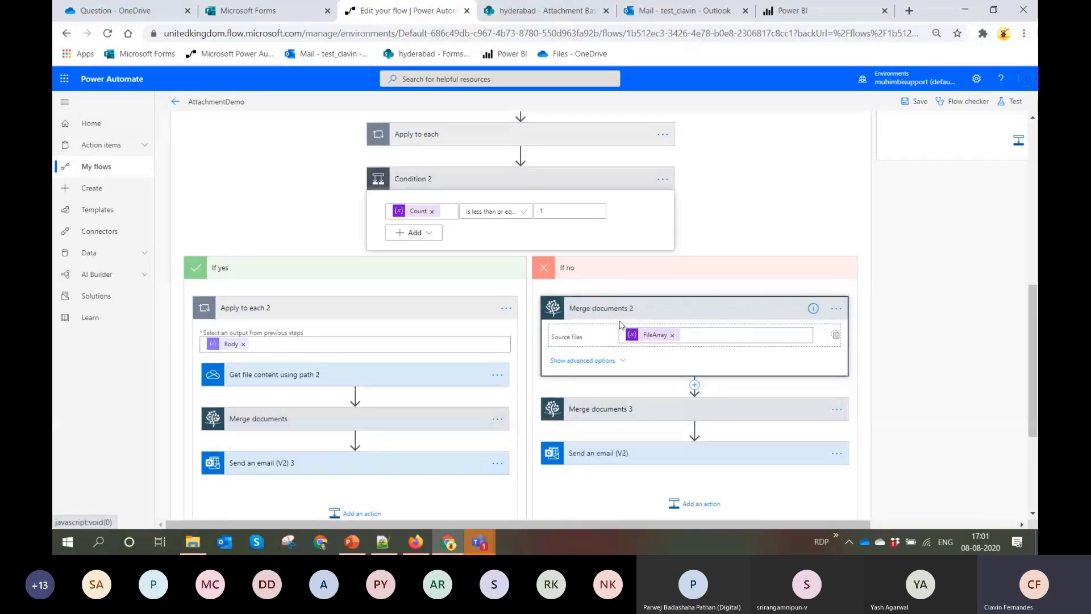
click(664, 412)
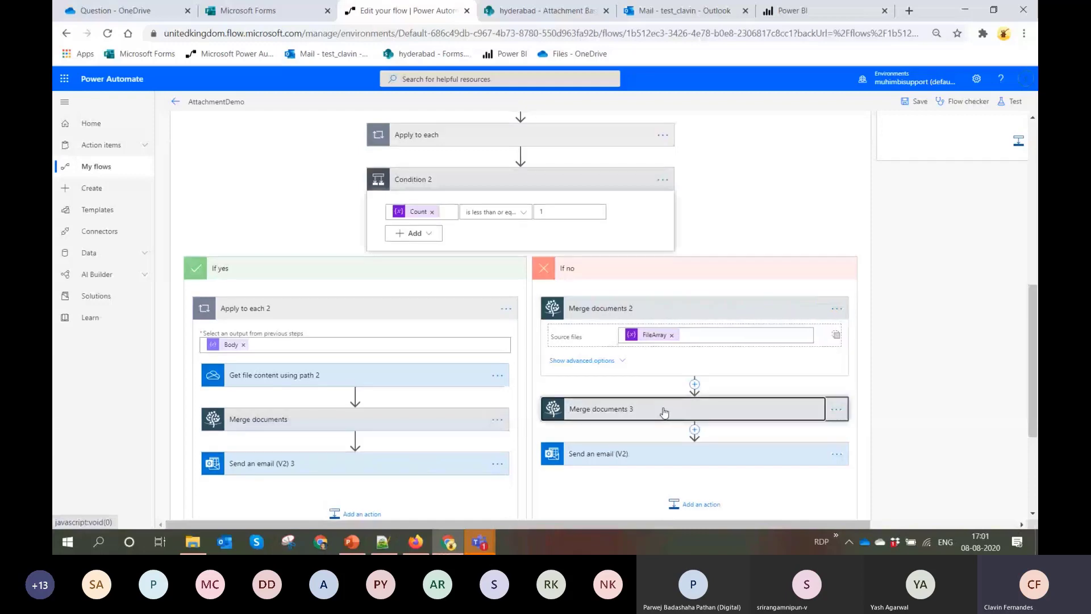
scroll(590, 283, down, 4)
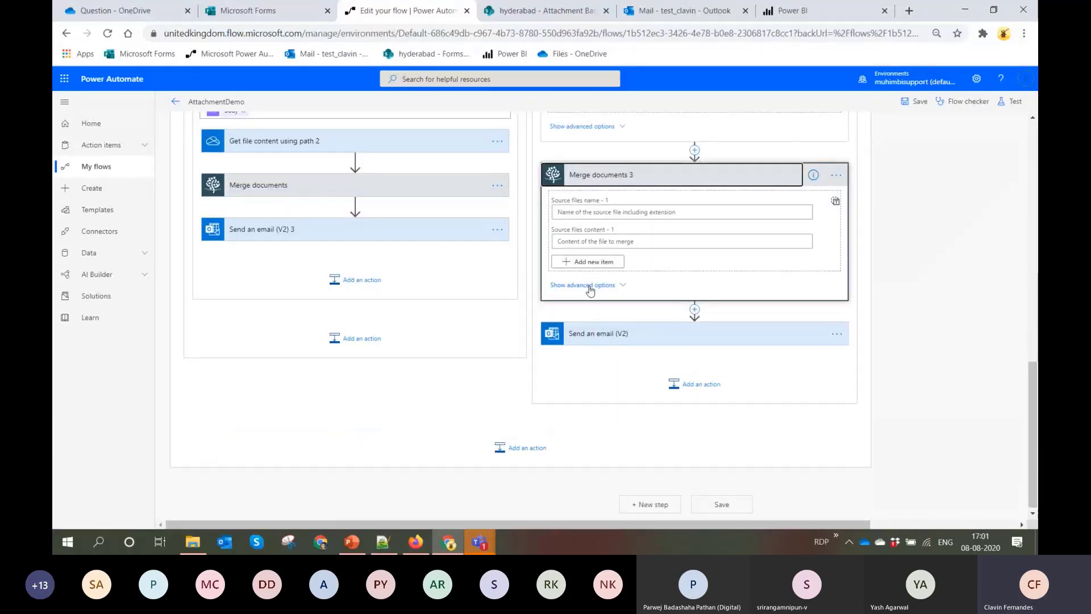
click(589, 284)
scroll(647, 330, up, 3)
scroll(646, 318, up, 1)
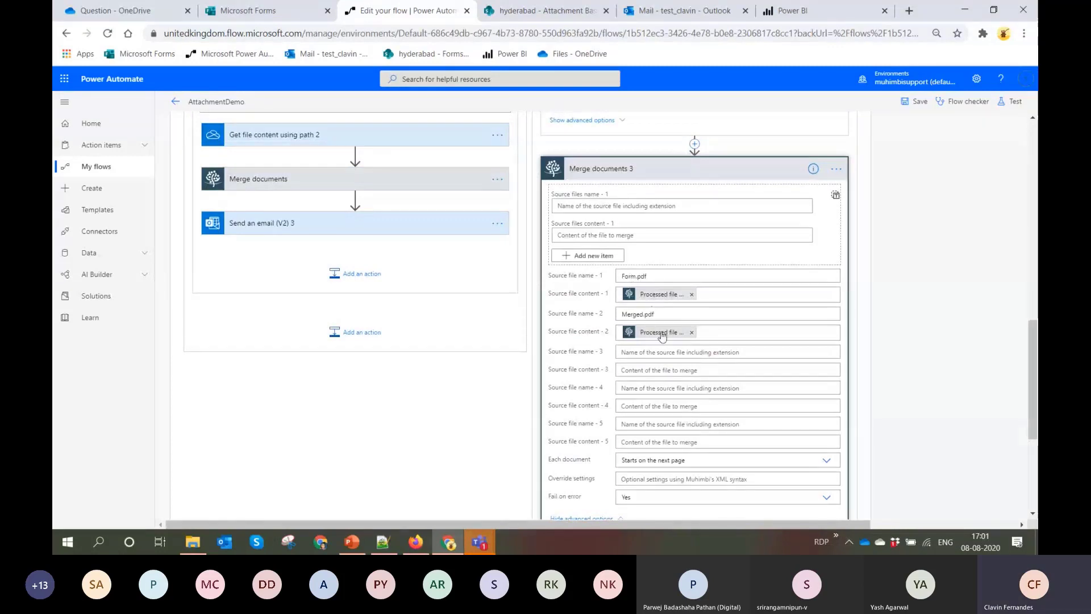
scroll(659, 341, down, 3)
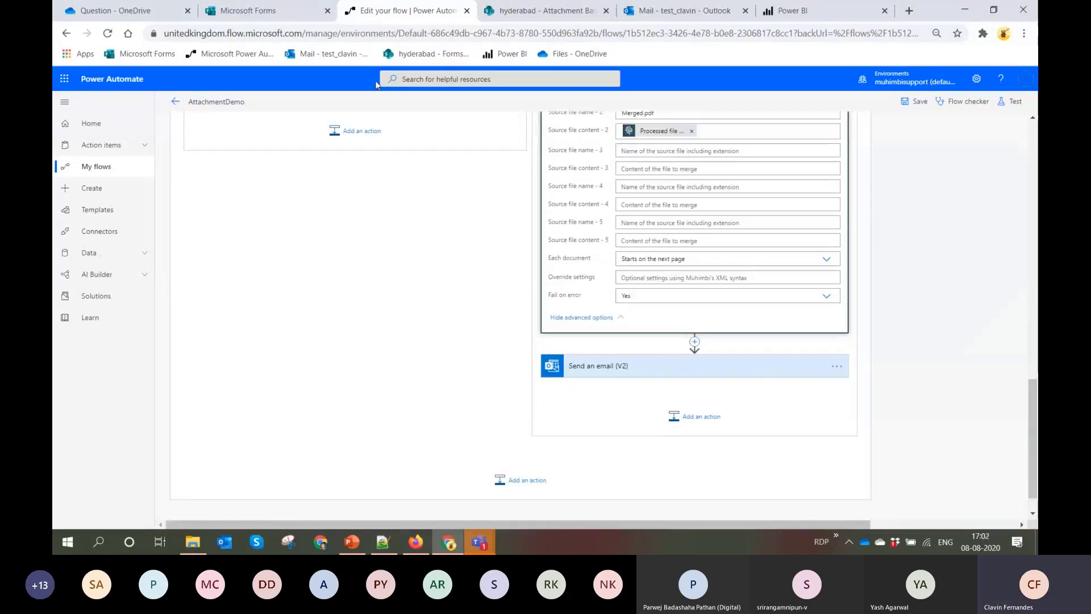
Switch to Outlook, return to the first page of the Multiple Attachments email's PDF, and close the preview
click(625, 8)
scroll(425, 315, up, 10)
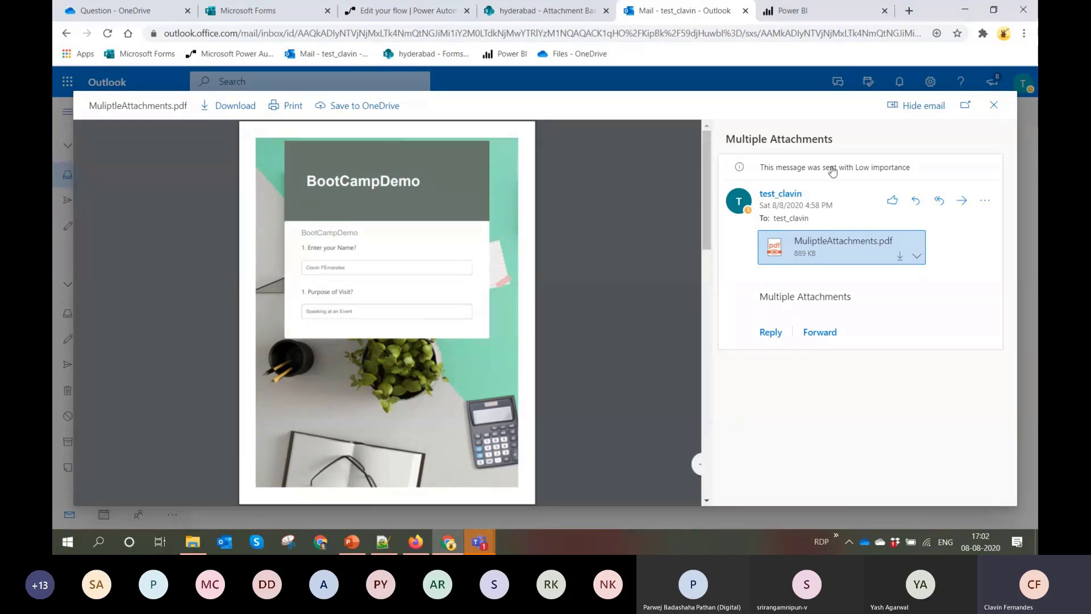
click(1002, 108)
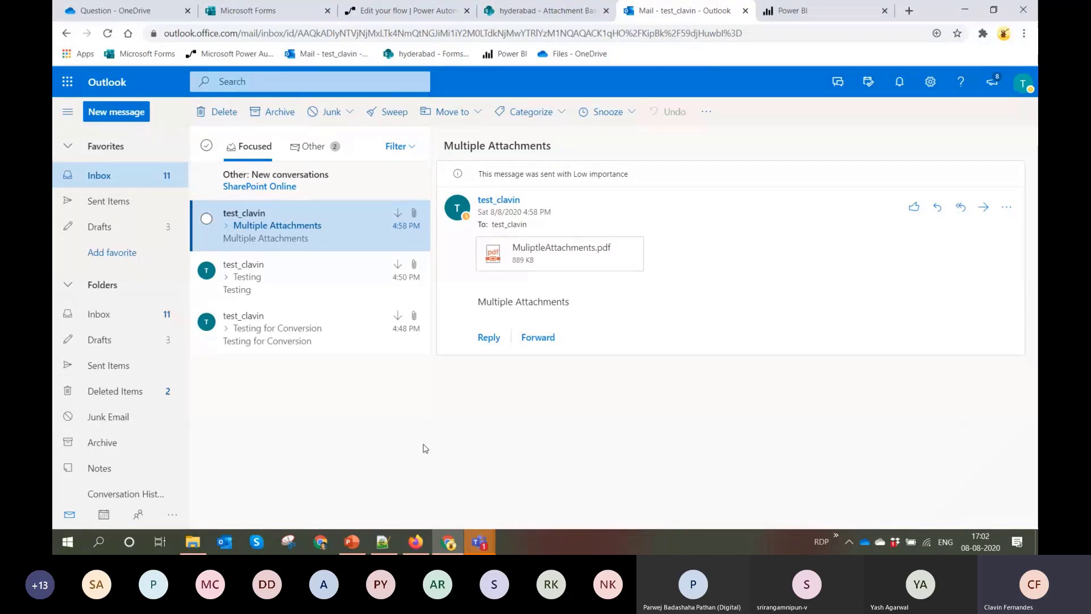
Switch to PowerPoint and show slide 10, "Connect Microsoft Forms with Power BI using PowerAutomate."
click(351, 541)
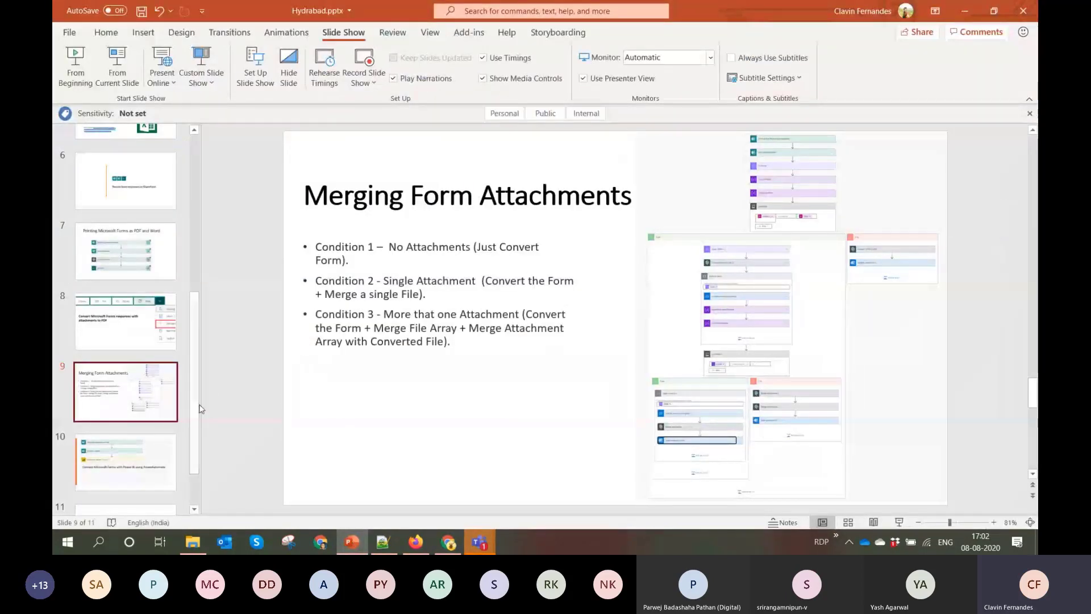
scroll(200, 408, down, 2)
click(156, 421)
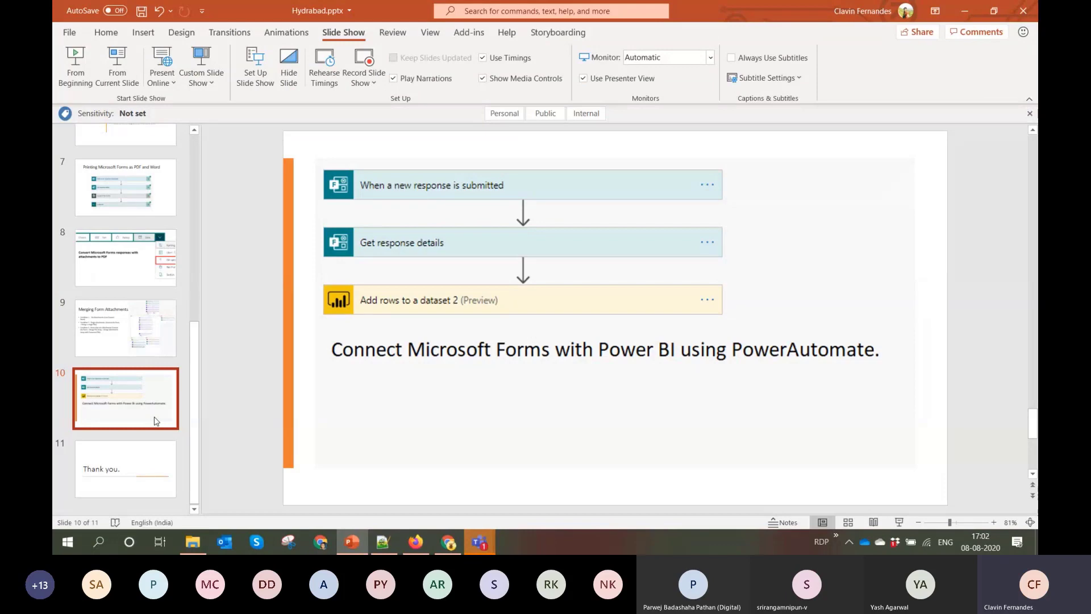
Switch to Microsoft Forms, leave the AttachmentsMergeDemo form, and open the form "Would you like to donate 100 Rs for Covid?"
click(968, 13)
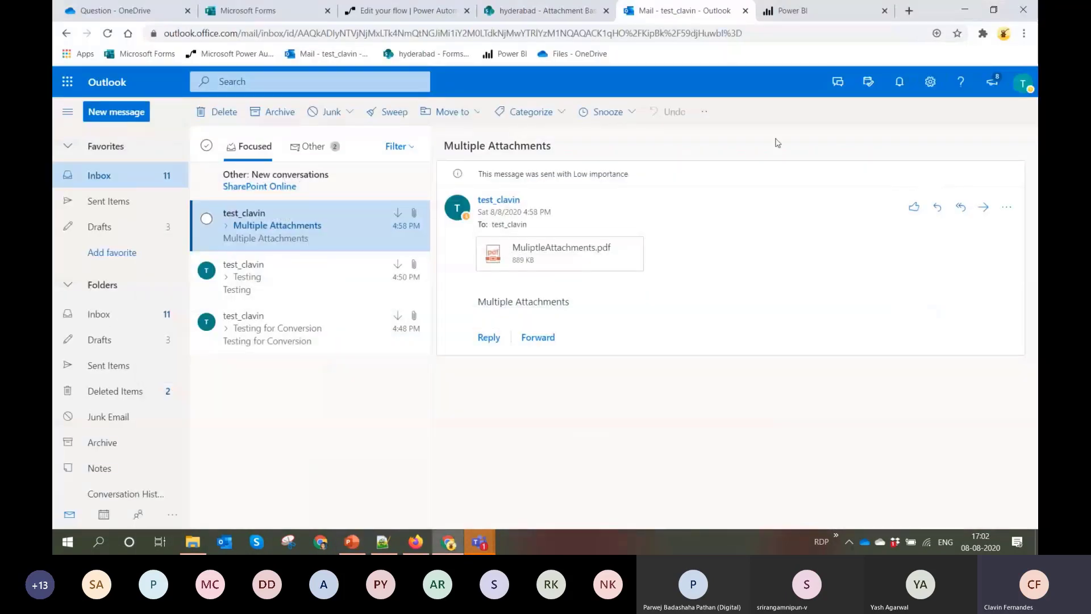
click(256, 10)
click(337, 87)
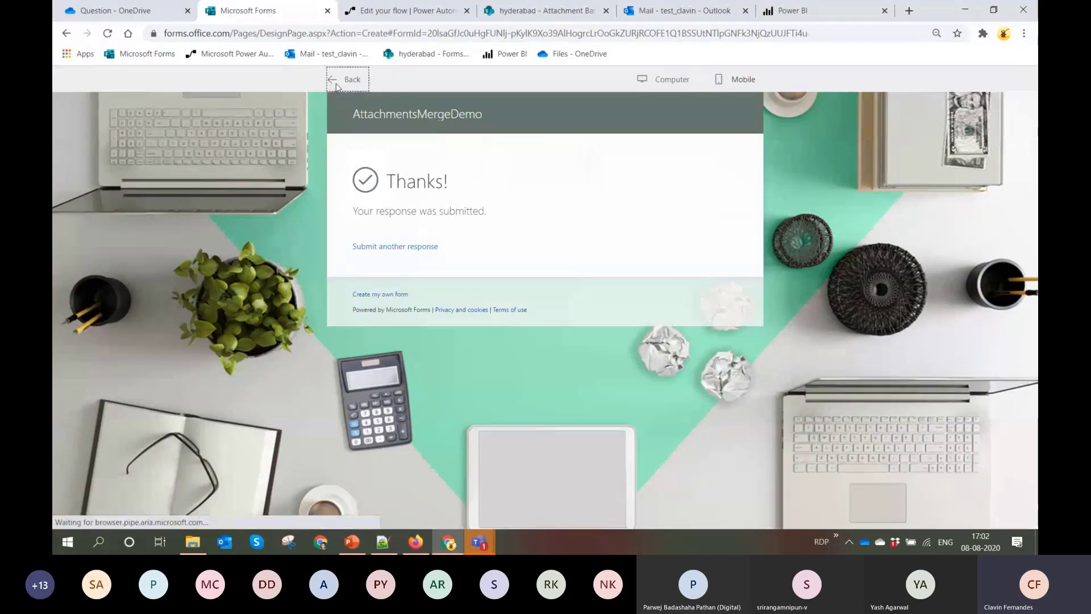
click(90, 82)
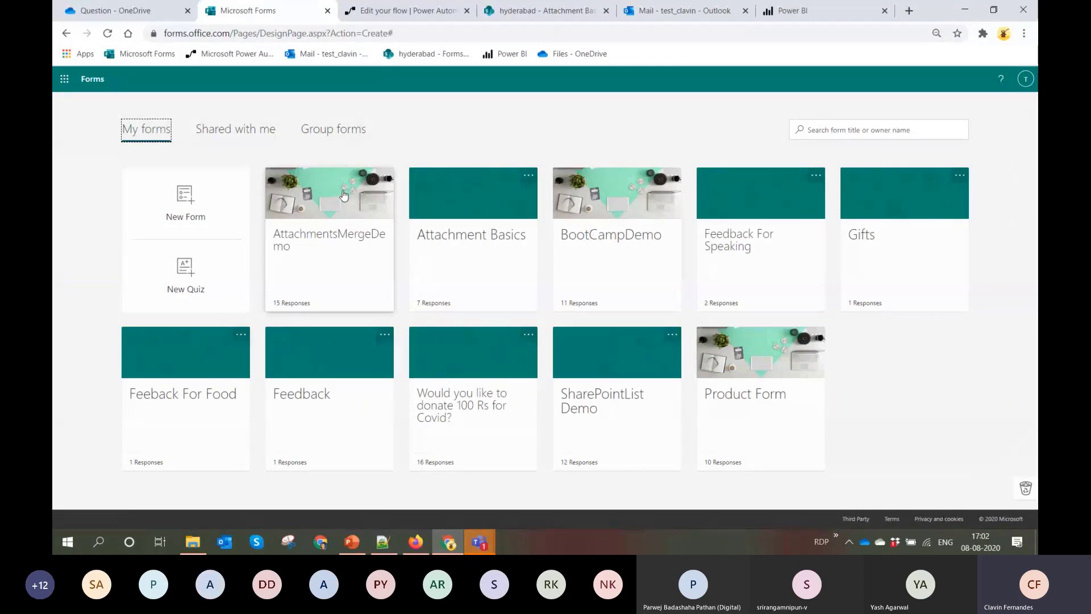
click(448, 395)
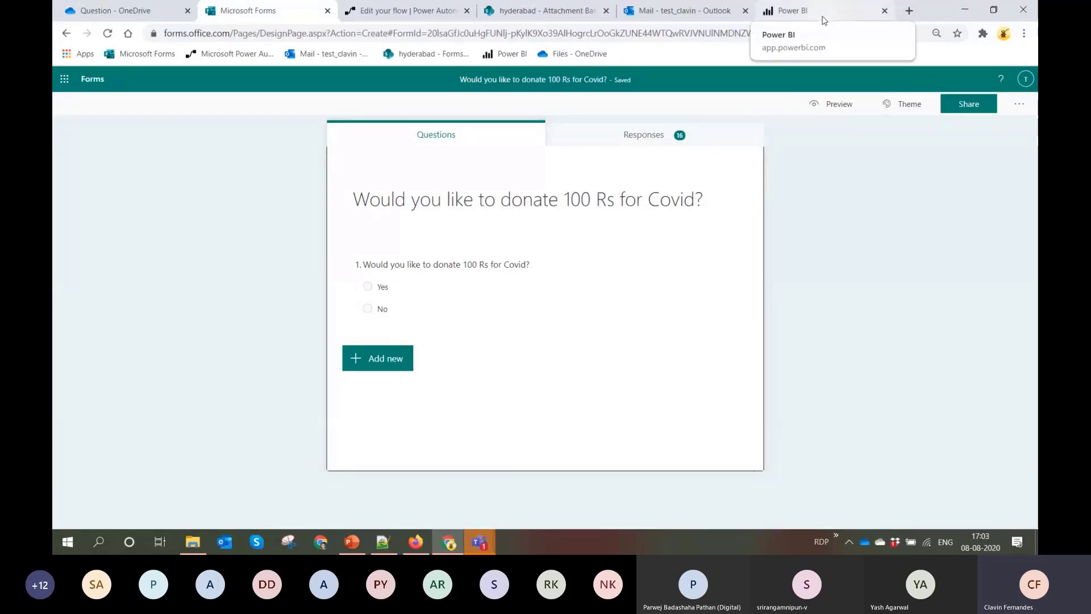
Switch to Power BI and open the SampleBootCamp workspace
click(817, 20)
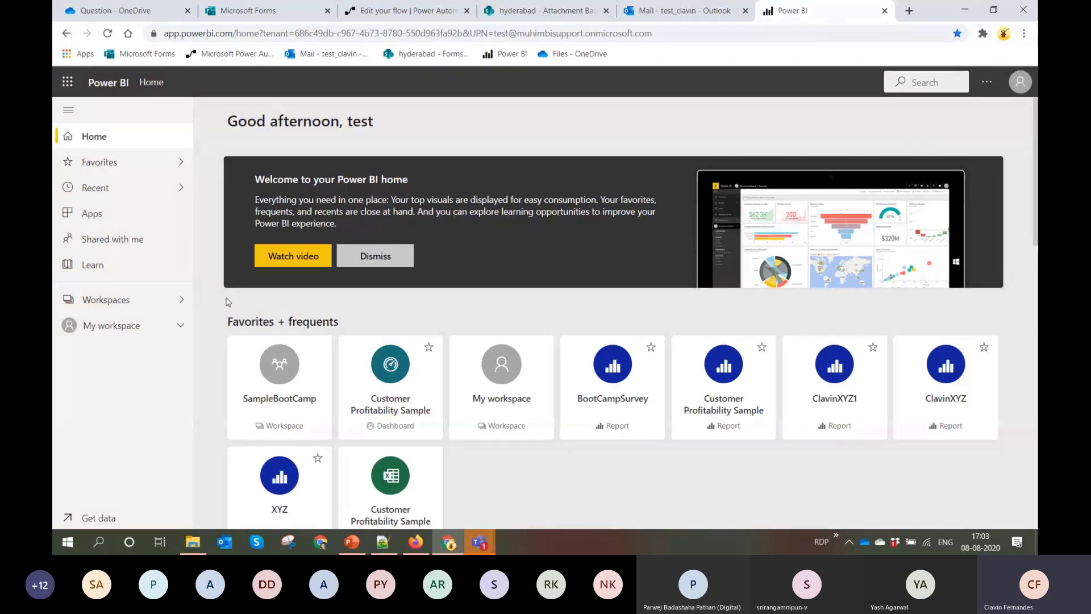
click(172, 325)
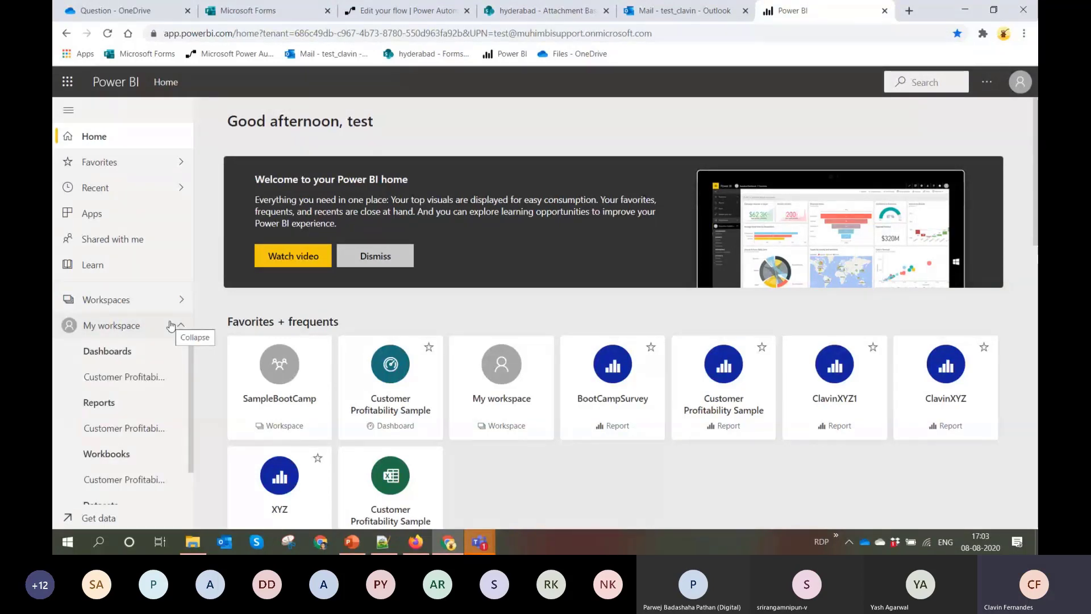
scroll(341, 375, down, 5)
scroll(168, 432, down, 1)
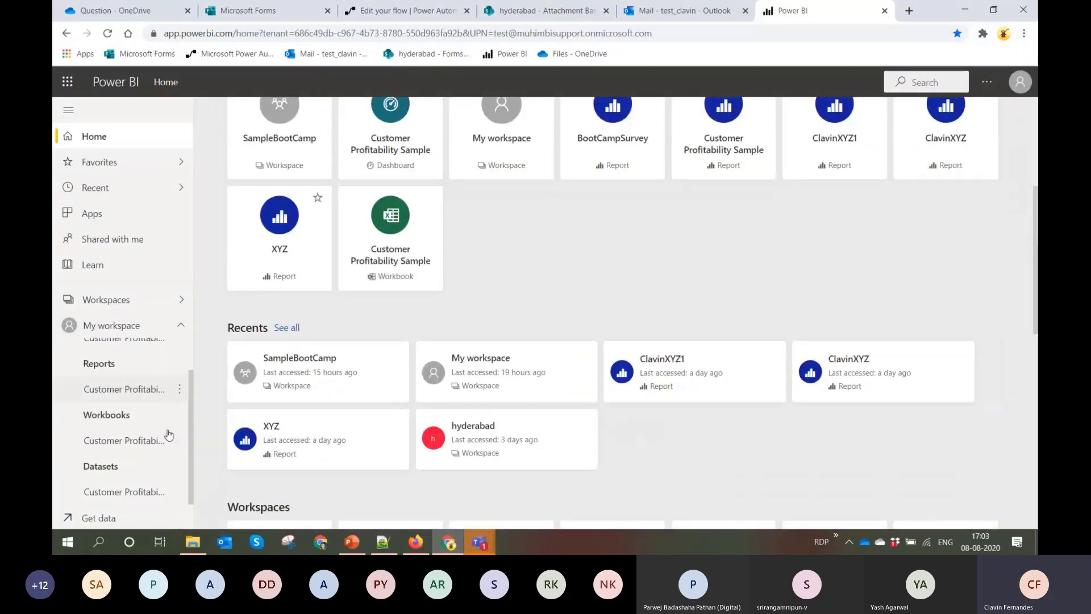
scroll(169, 435, up, 1)
scroll(169, 435, down, 1)
scroll(169, 435, up, 1)
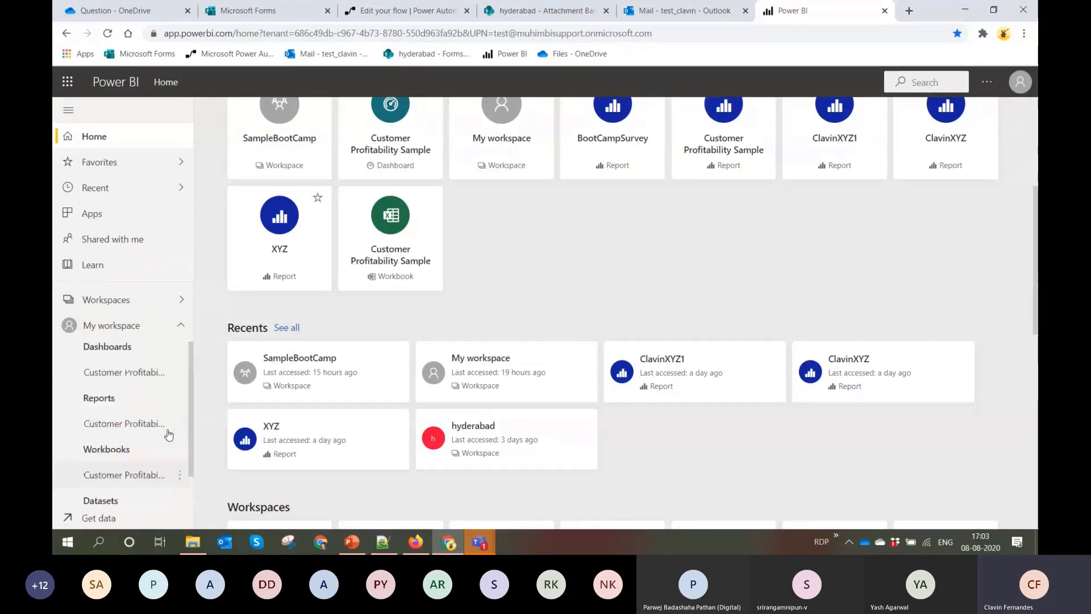
click(188, 301)
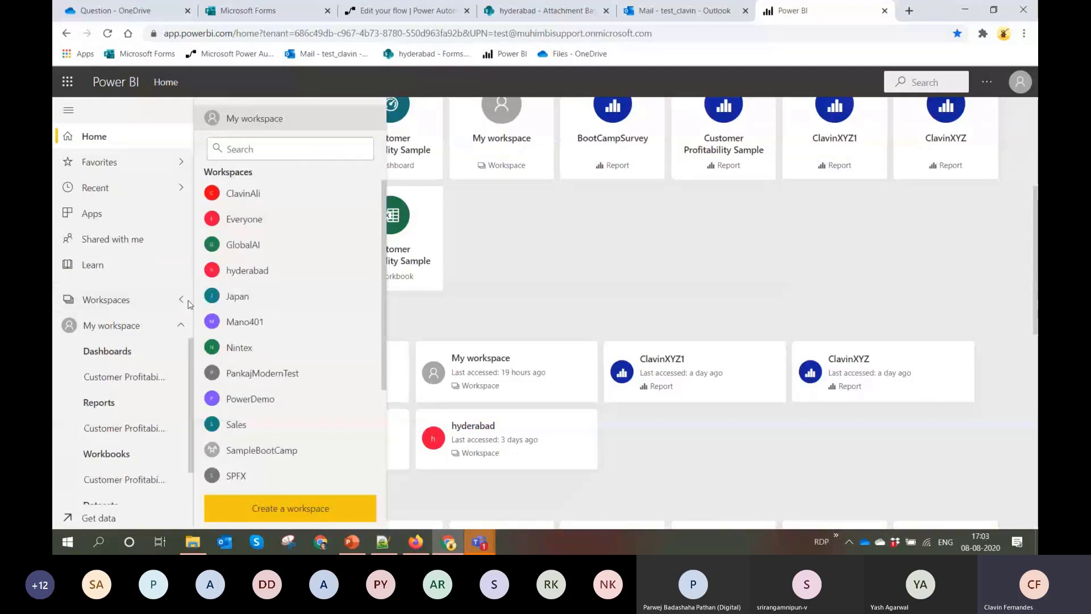
scroll(312, 328, down, 3)
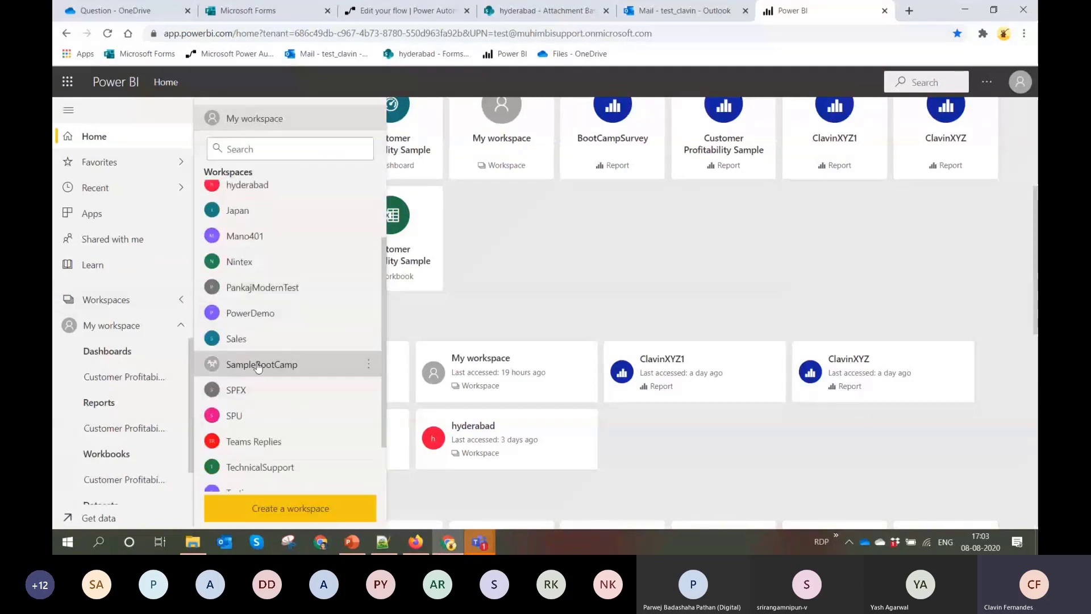
click(259, 365)
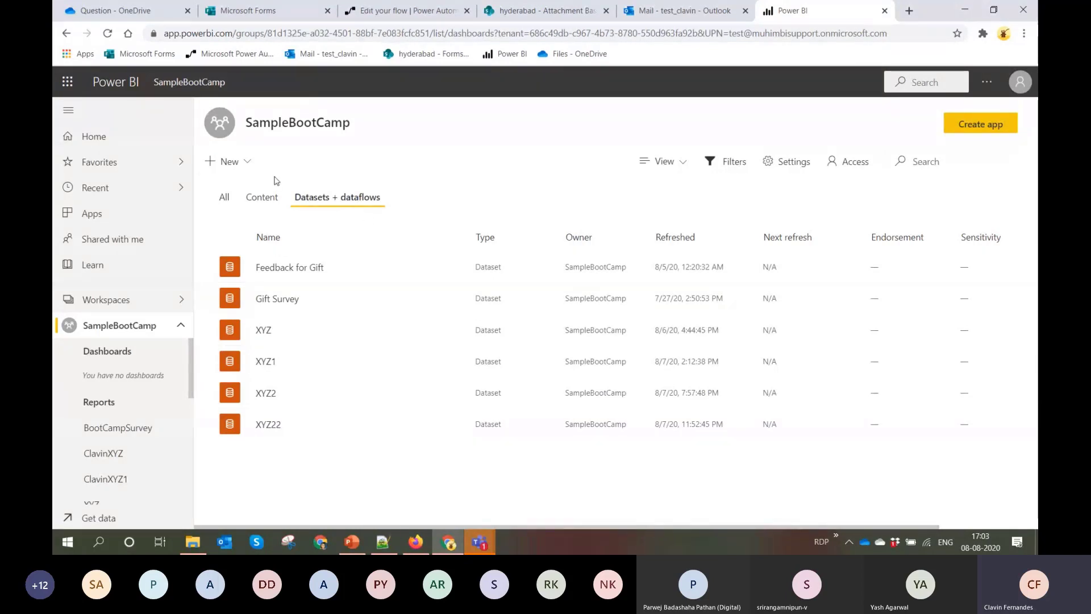
Start a new streaming dataset with API as its source and name it Donation DataSet
click(244, 163)
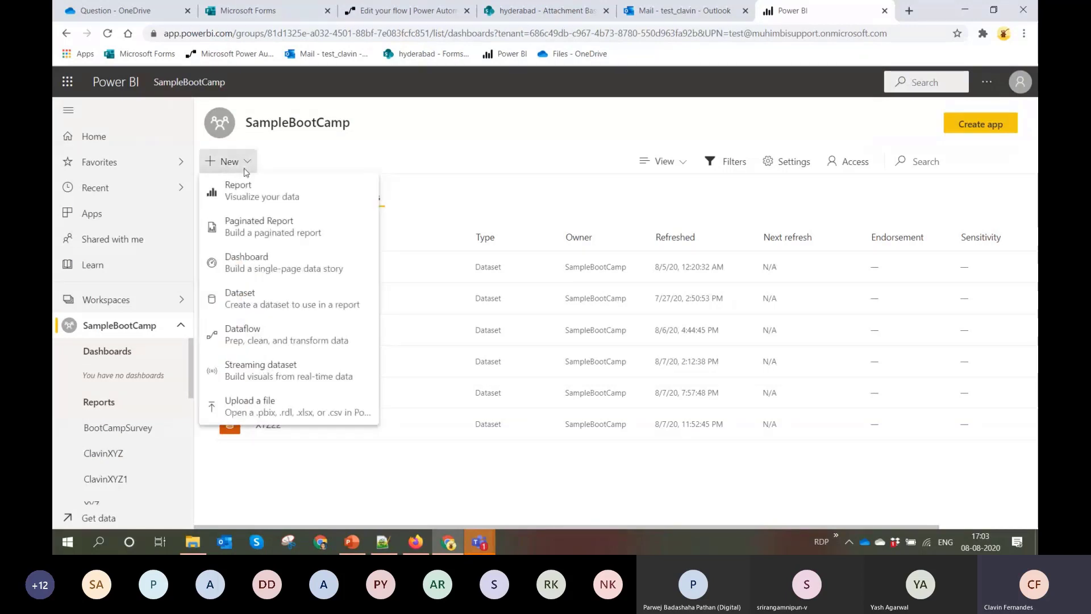
click(281, 375)
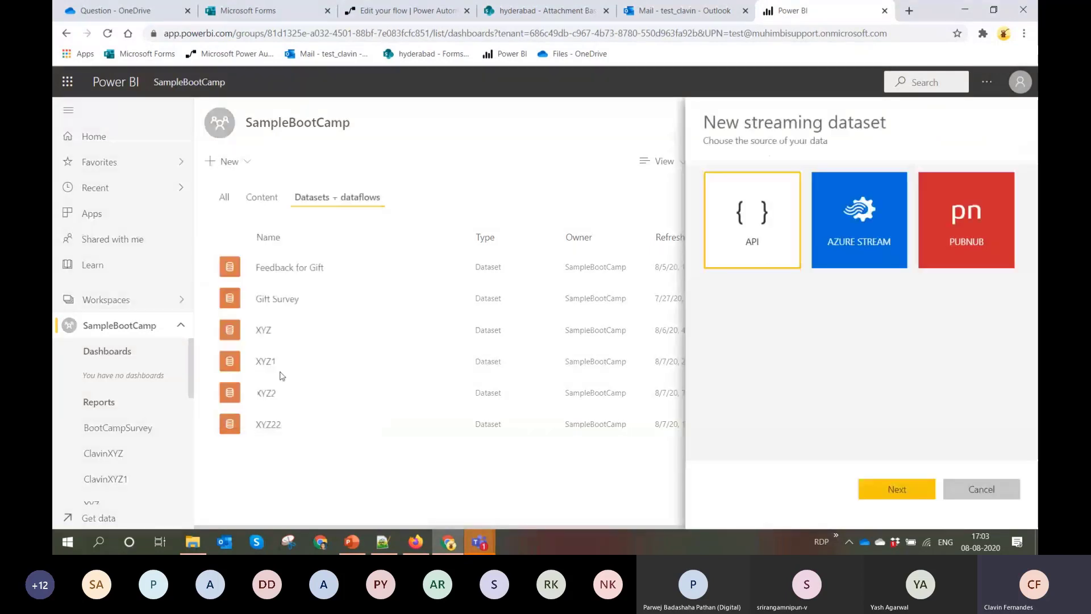
click(775, 254)
click(904, 488)
click(747, 236)
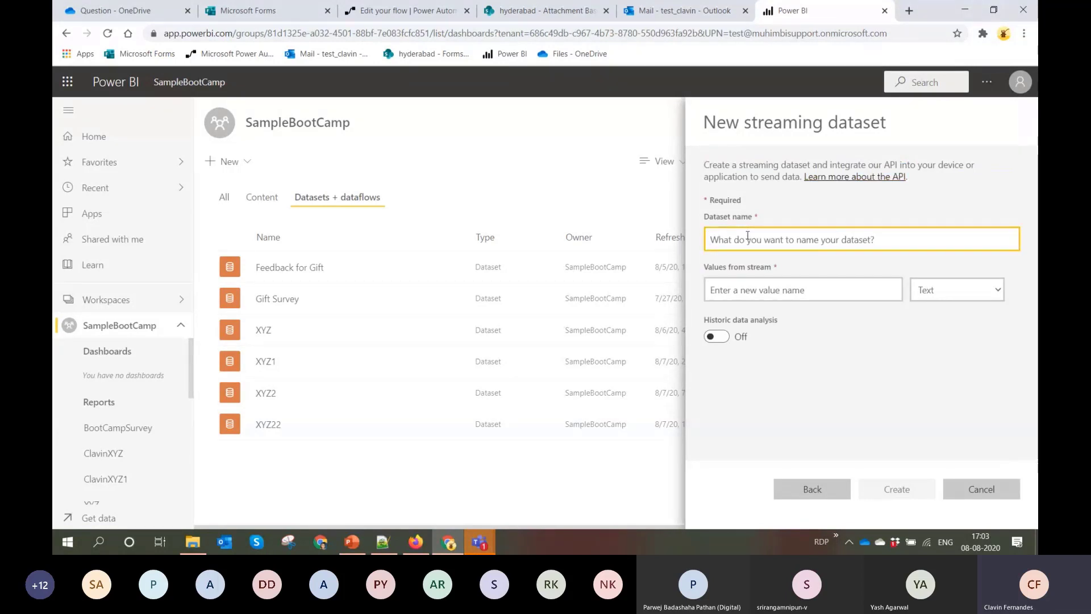
text(Donation DataSet)
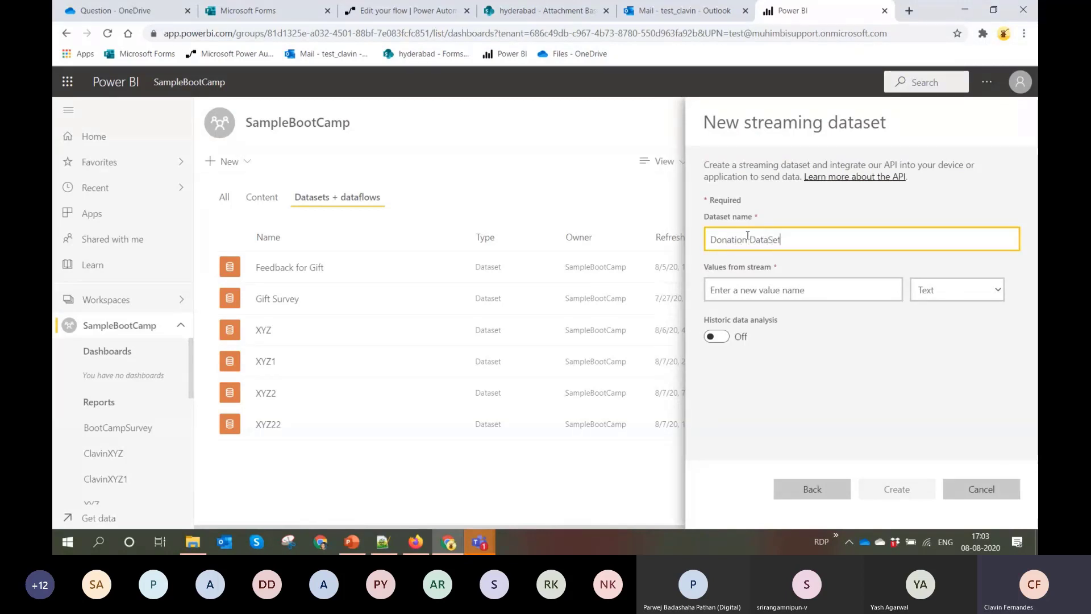
Copy the question "Would you like to donate 100 Rs for Covid?" from Microsoft Forms and paste it as the Power BI dataset's first value name
click(802, 291)
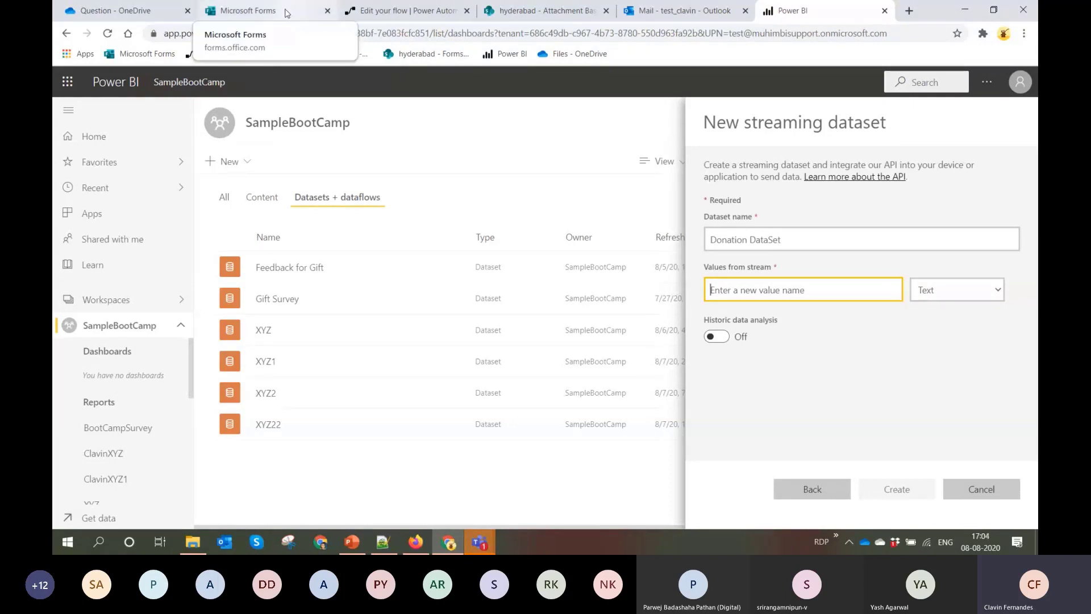
click(285, 13)
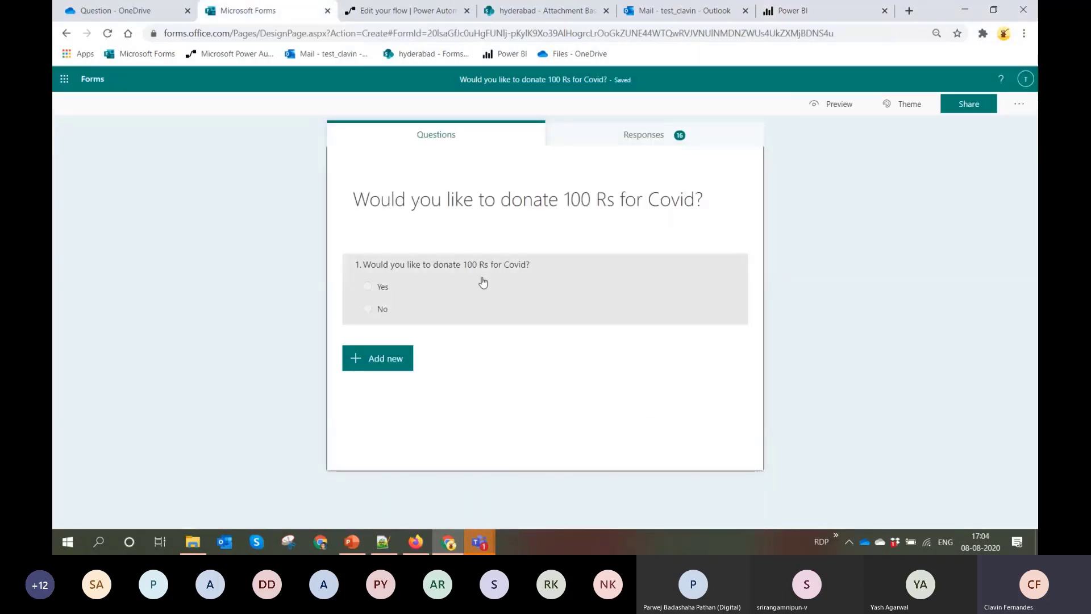
click(510, 271)
key(ctrl+c)
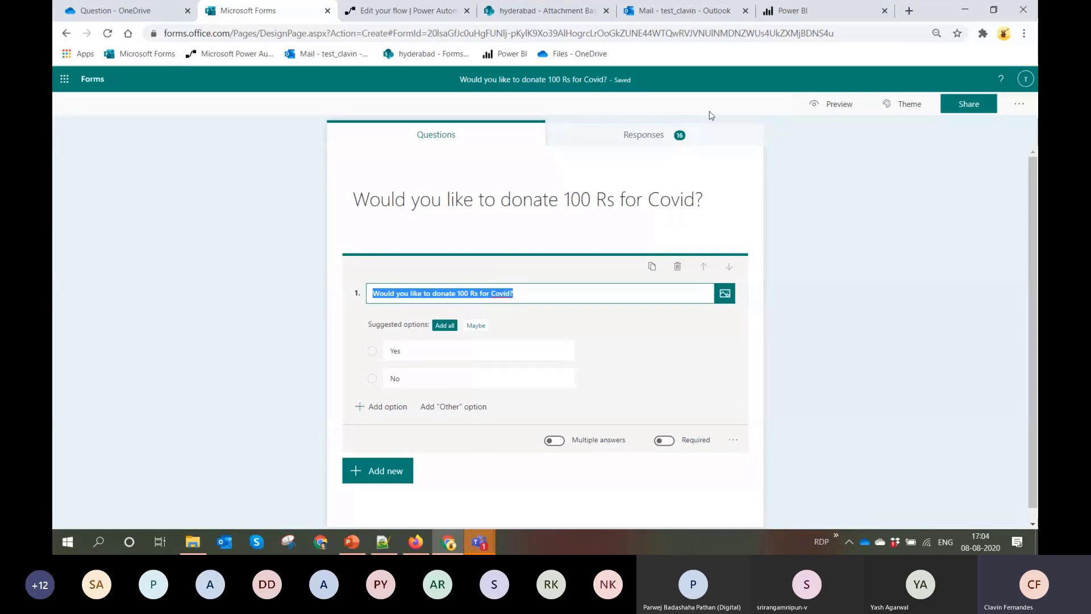
click(794, 11)
key(ctrl+v)
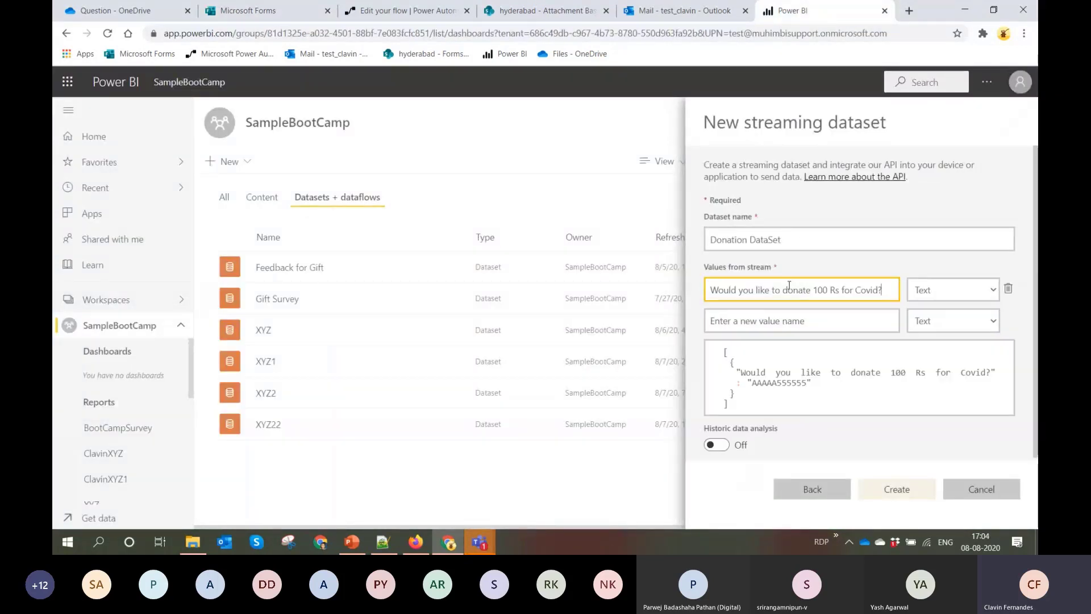
Create the streaming dataset with the question as a Text value, and select its raw JSON sample
click(792, 364)
key(ctrl+a)
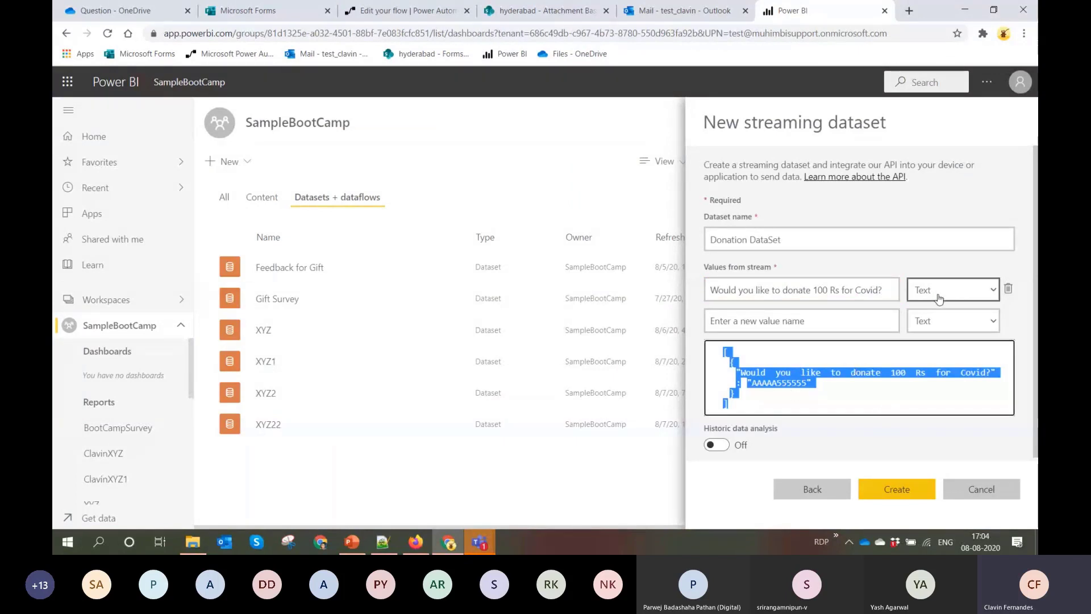
click(889, 493)
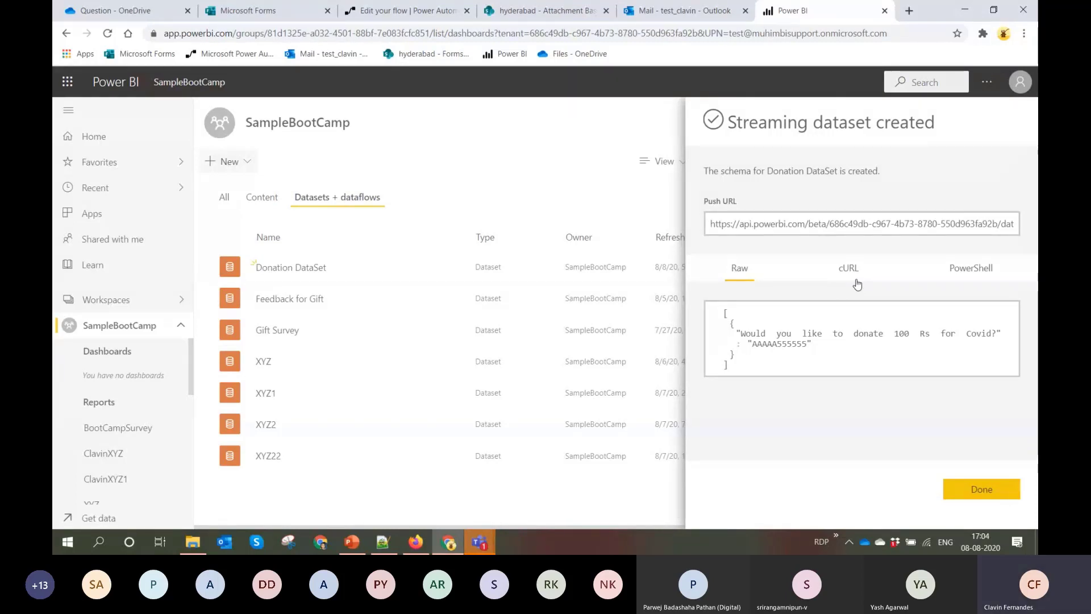
click(785, 339)
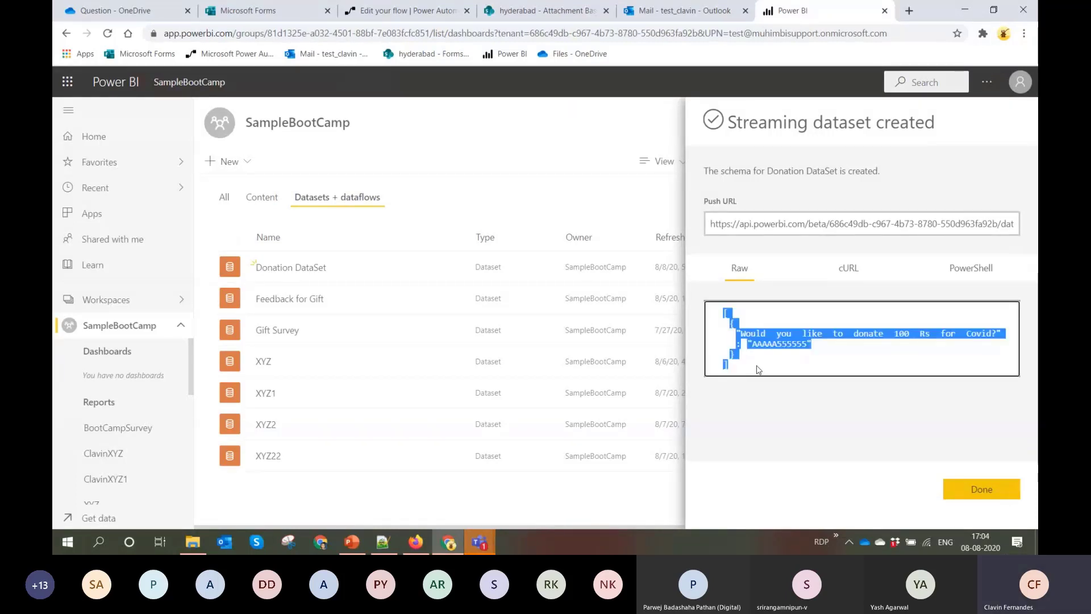
Switch to Power Automate, leave the AttachmentDemo flow, and create a blank automated flow triggered by "When a new response is submitted."
click(429, 13)
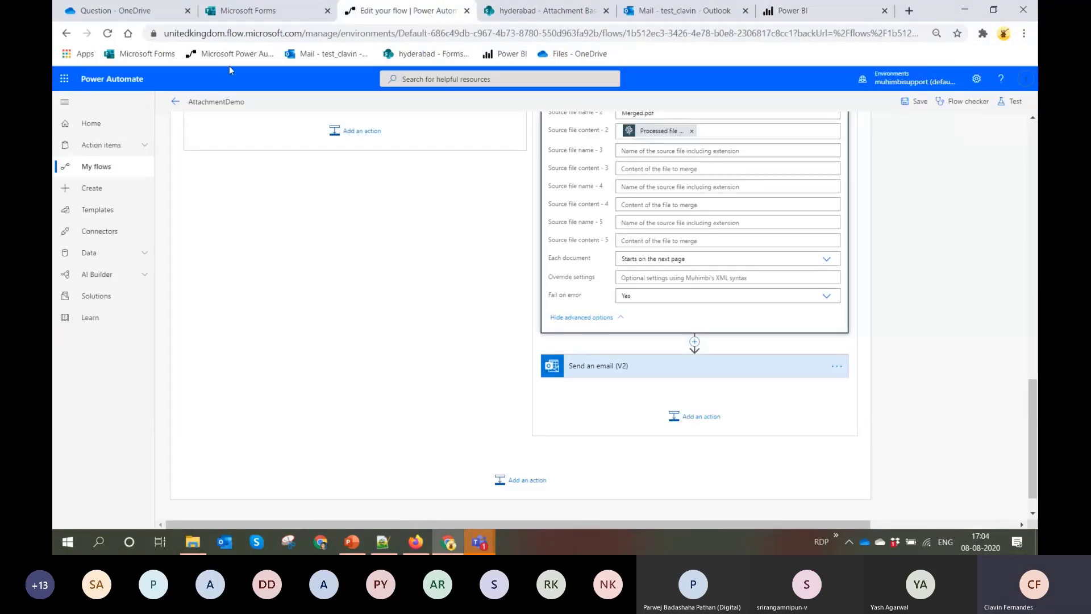
click(172, 102)
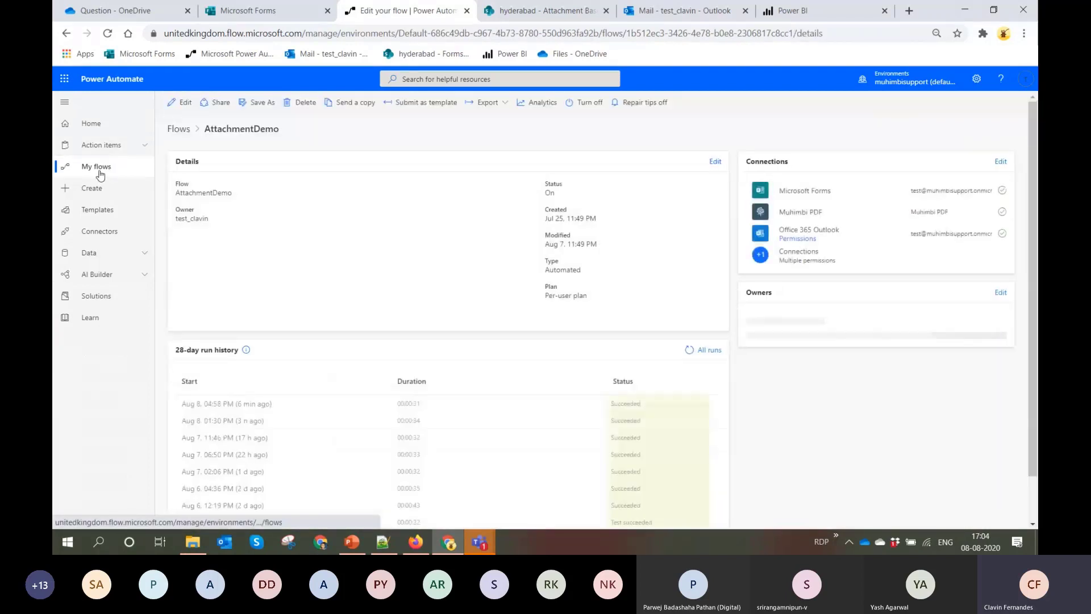
click(100, 168)
click(199, 104)
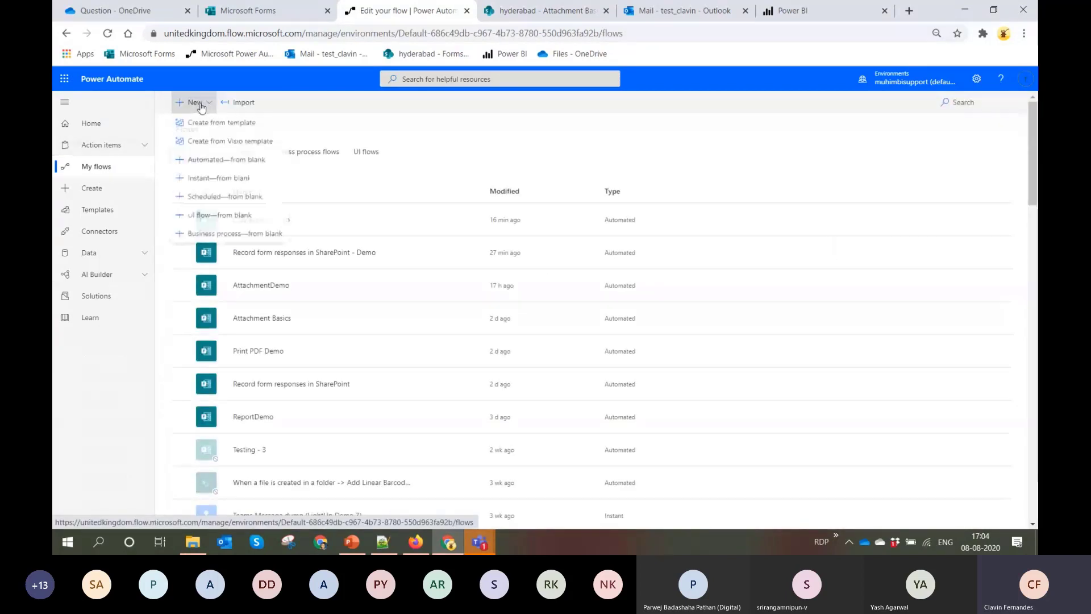
click(210, 161)
click(664, 280)
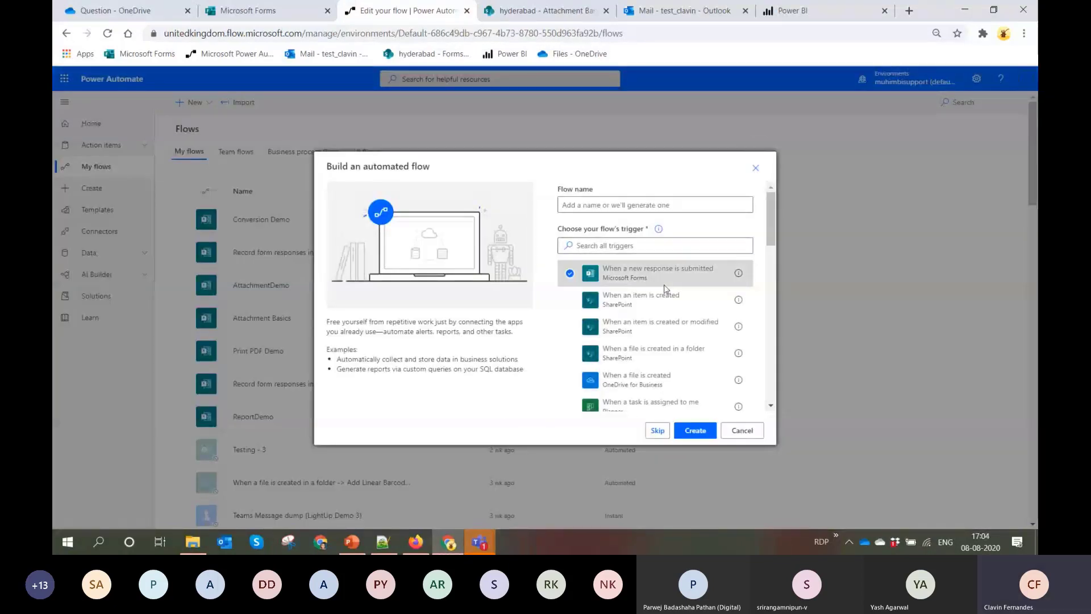
click(698, 430)
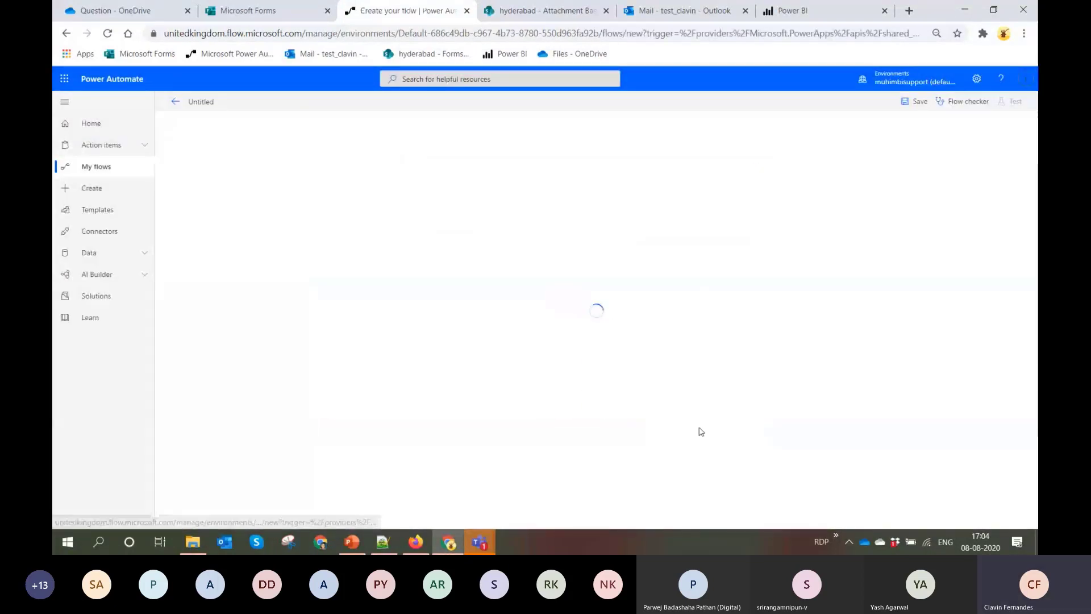
Set the trigger's Form Id to "Would you like to donate 100 Rs for Covid?"
click(609, 153)
scroll(617, 223, down, 2)
scroll(617, 222, down, 3)
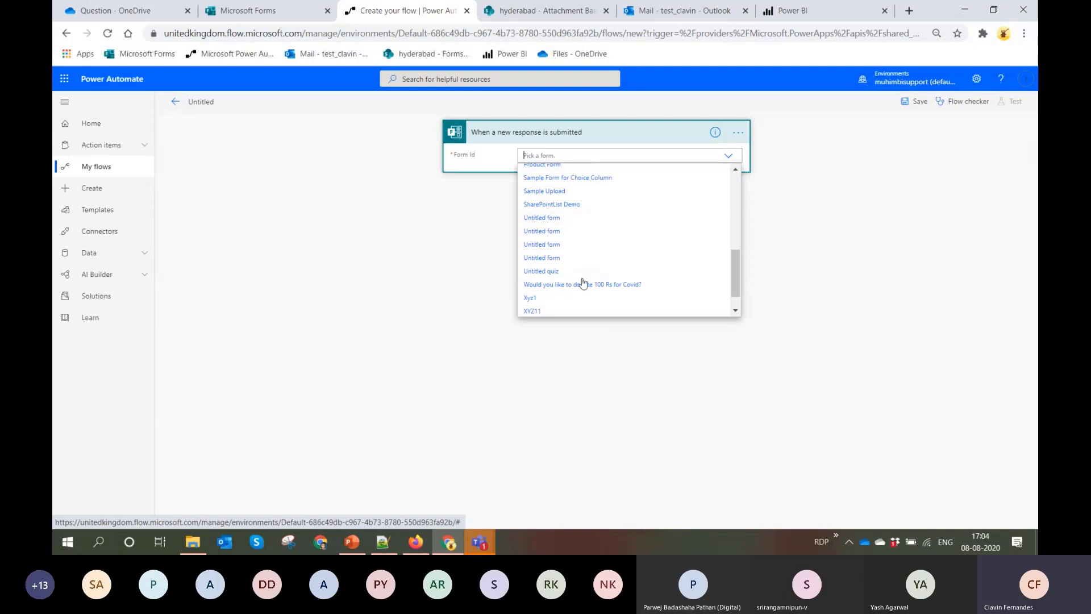
click(564, 286)
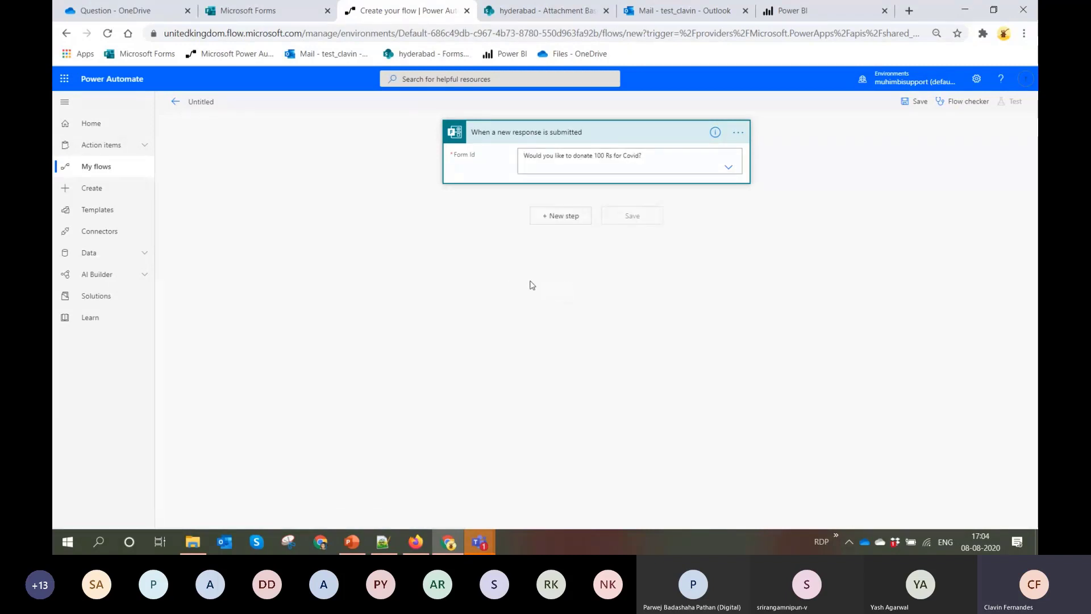
Add the Microsoft Forms action "Get response details" after the trigger
click(562, 217)
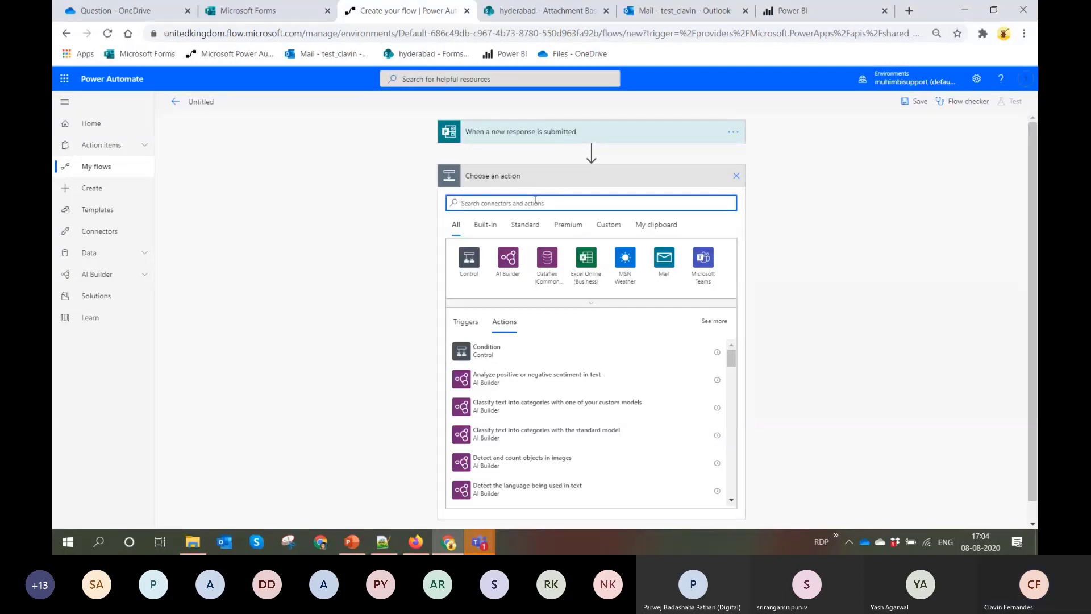
text(Forms)
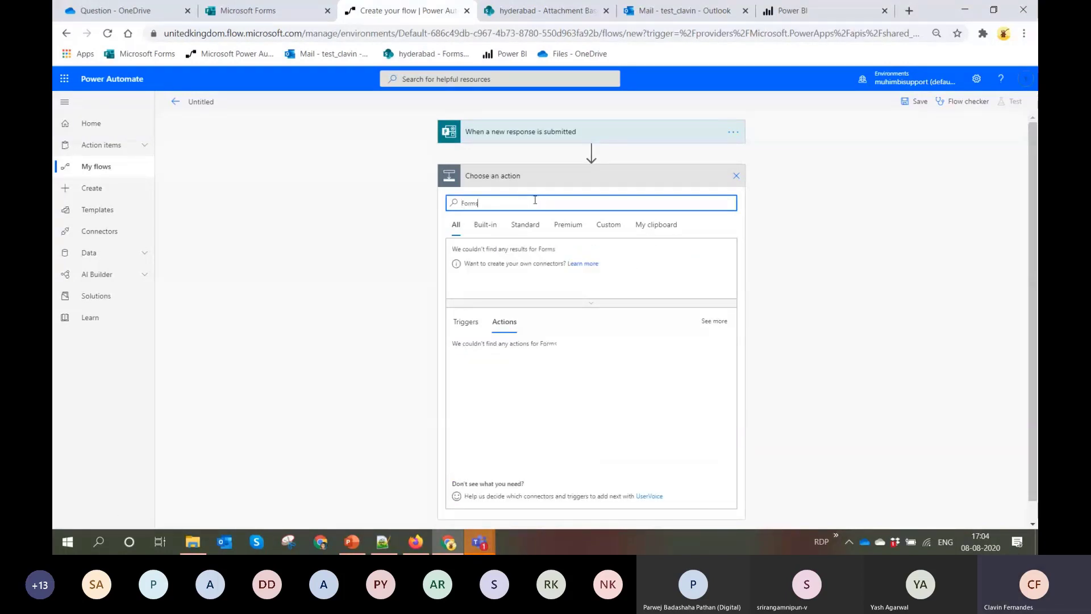
click(508, 258)
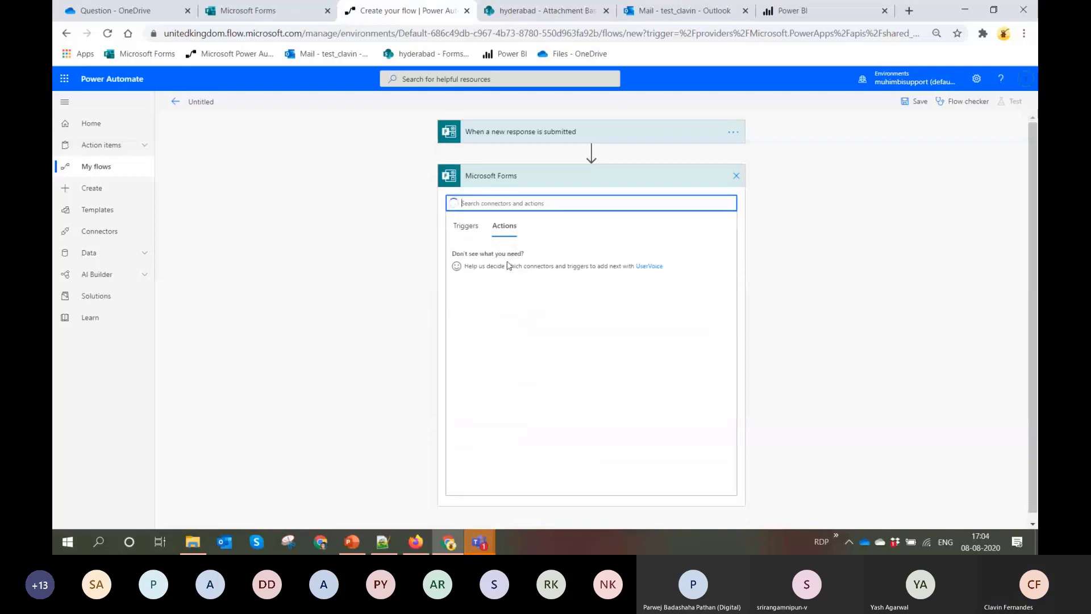
click(557, 259)
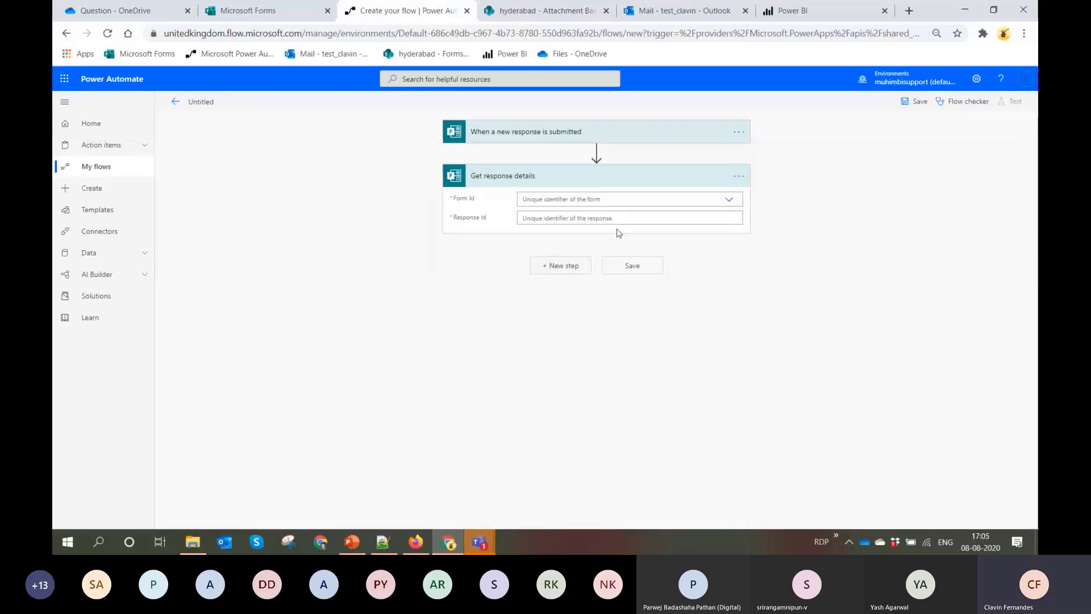
Set Get response details to the form "Would you like to donate 100 Rs for Covid?" with the trigger's Response Id as its Response Id
click(646, 199)
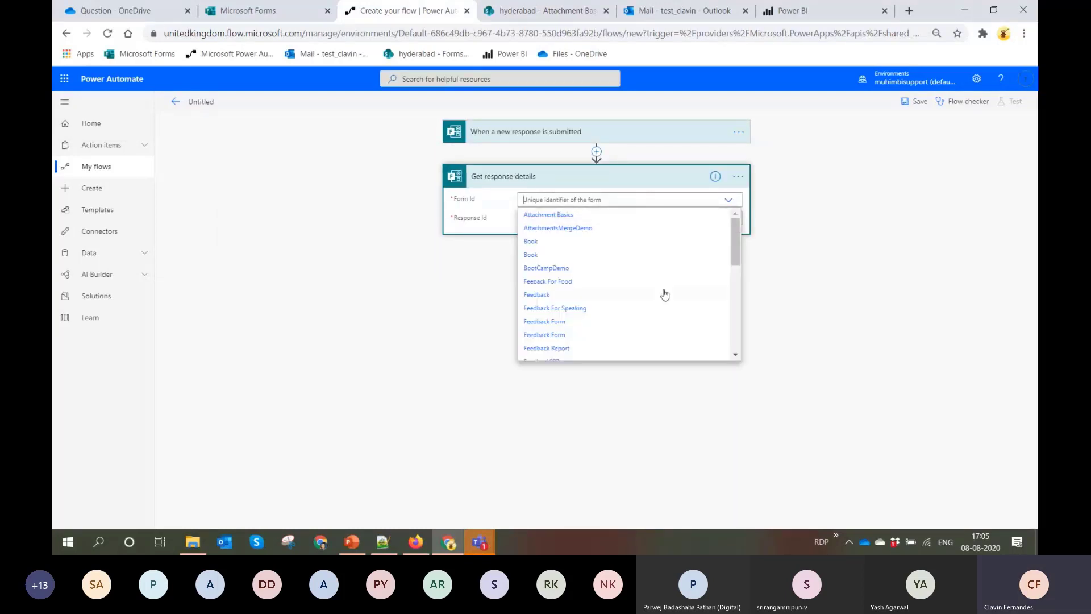
scroll(654, 292, down, 5)
scroll(625, 290, down, 3)
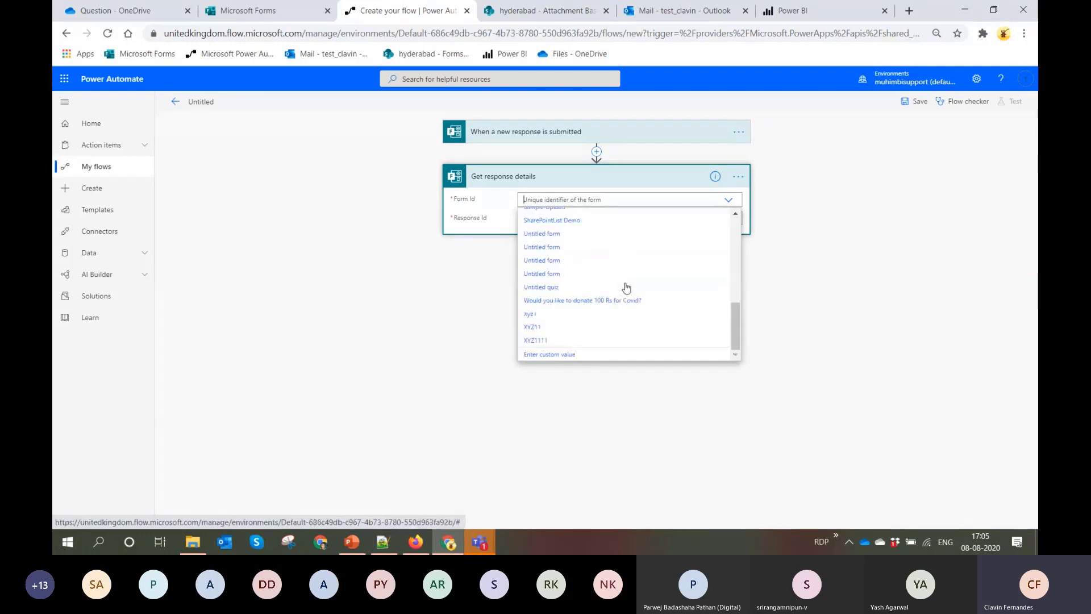
click(542, 302)
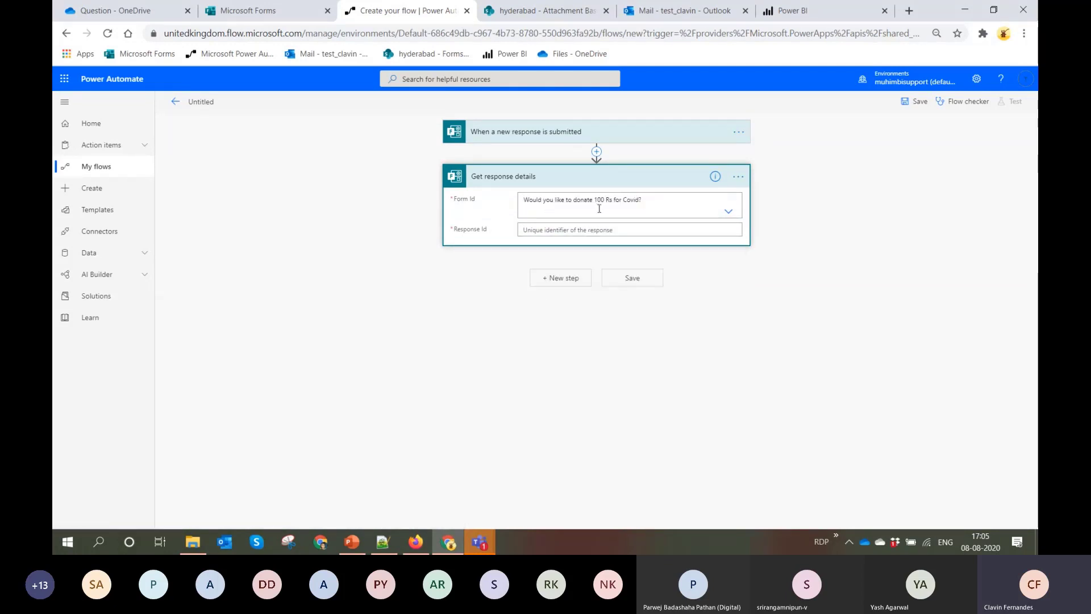
click(625, 229)
click(804, 322)
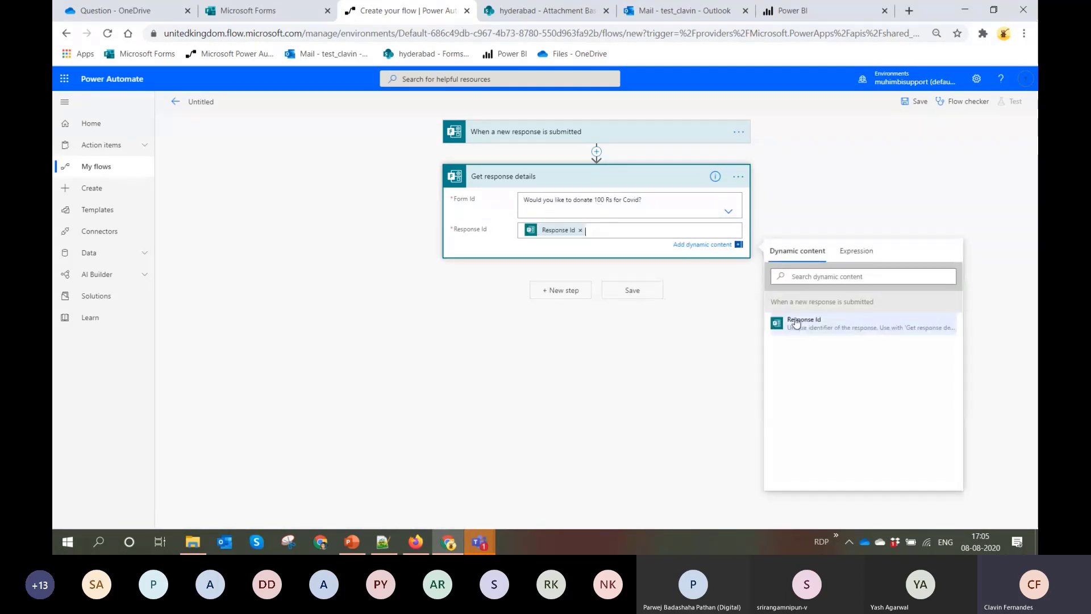
Add the Power BI action "Add rows to a dataset (preview)" after Get response details
click(557, 291)
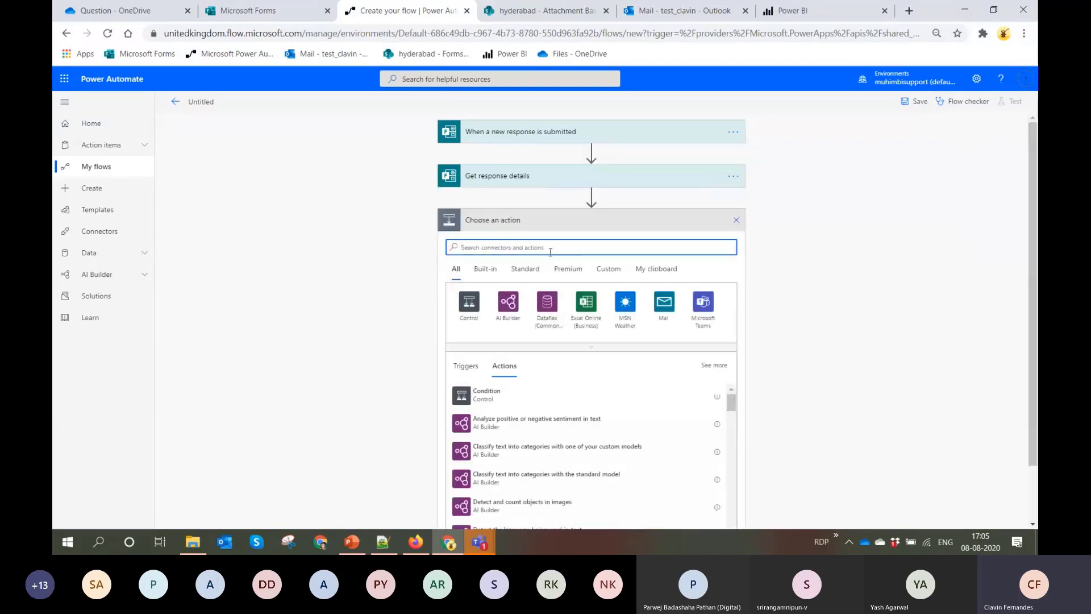
text(Power BI)
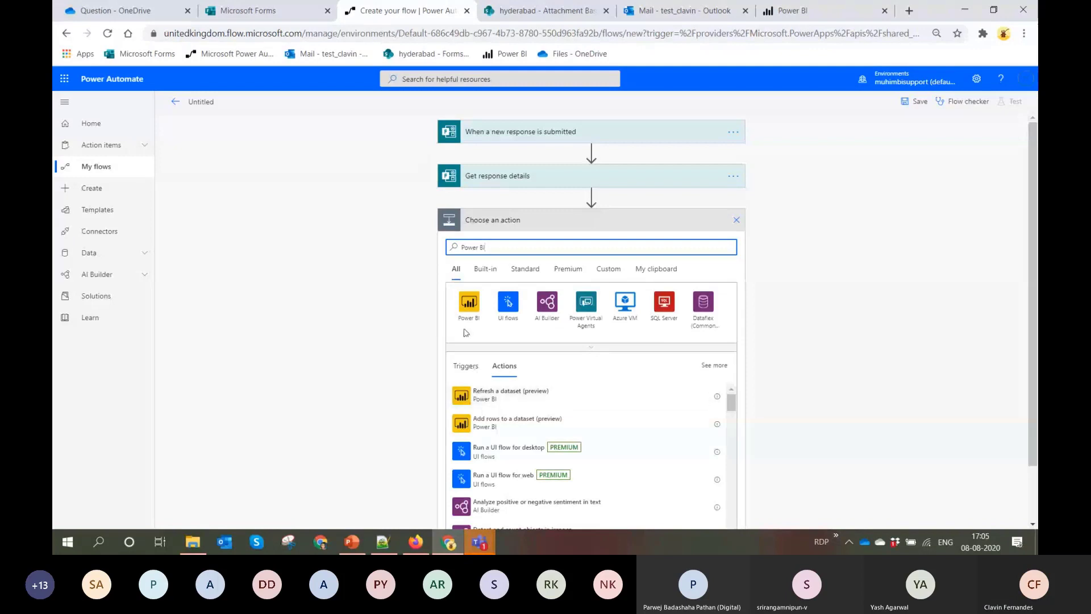
click(470, 305)
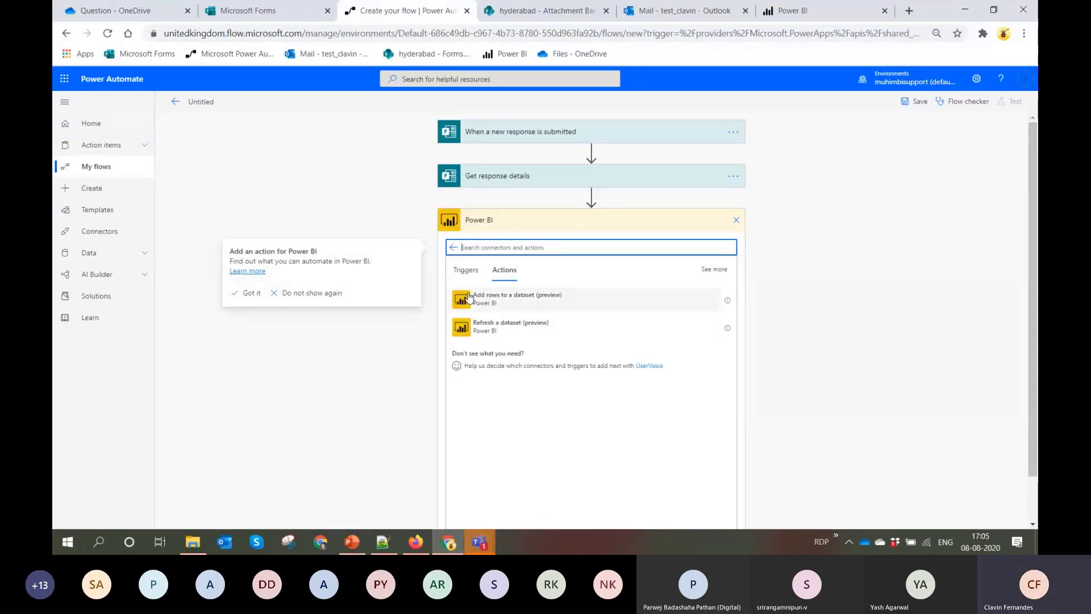
click(469, 300)
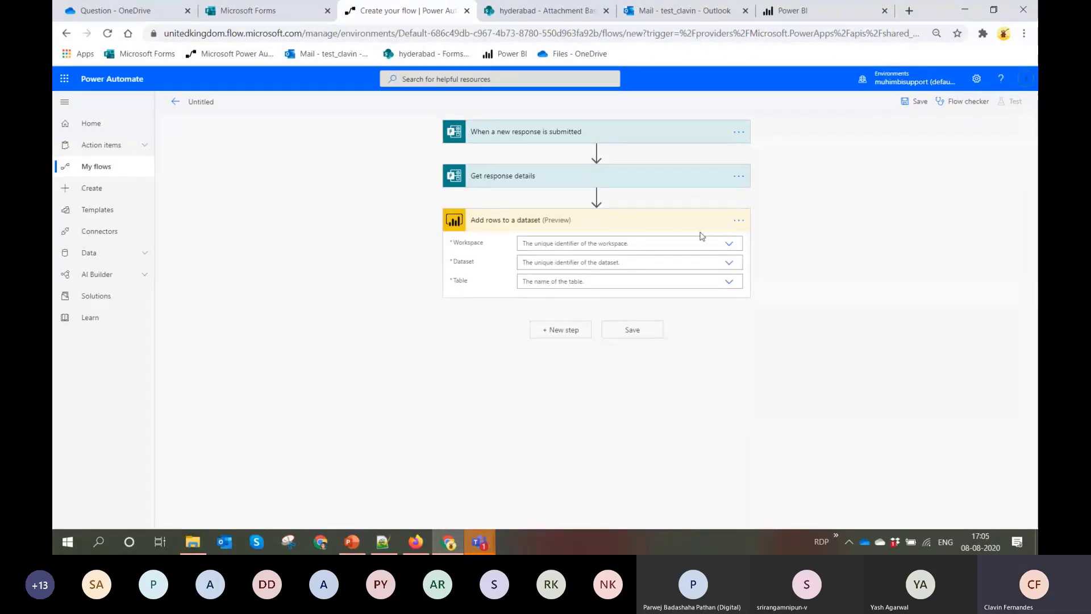
Set the action's Workspace to SampleBootCamp, Dataset to Donation DataSet and Table to RealTimeData
click(730, 244)
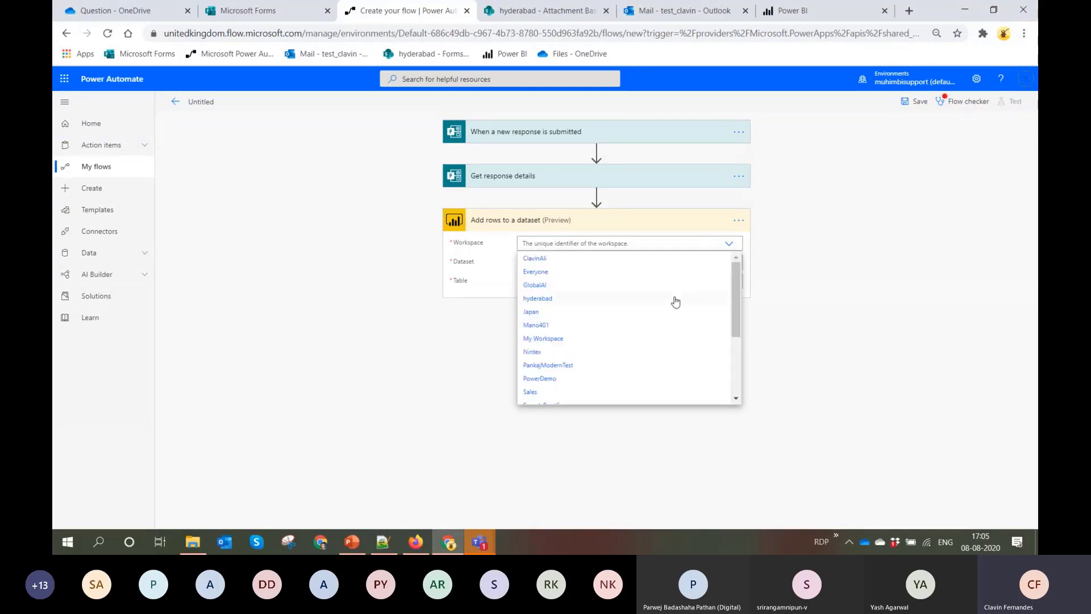
scroll(673, 332, down, 5)
scroll(673, 332, up, 3)
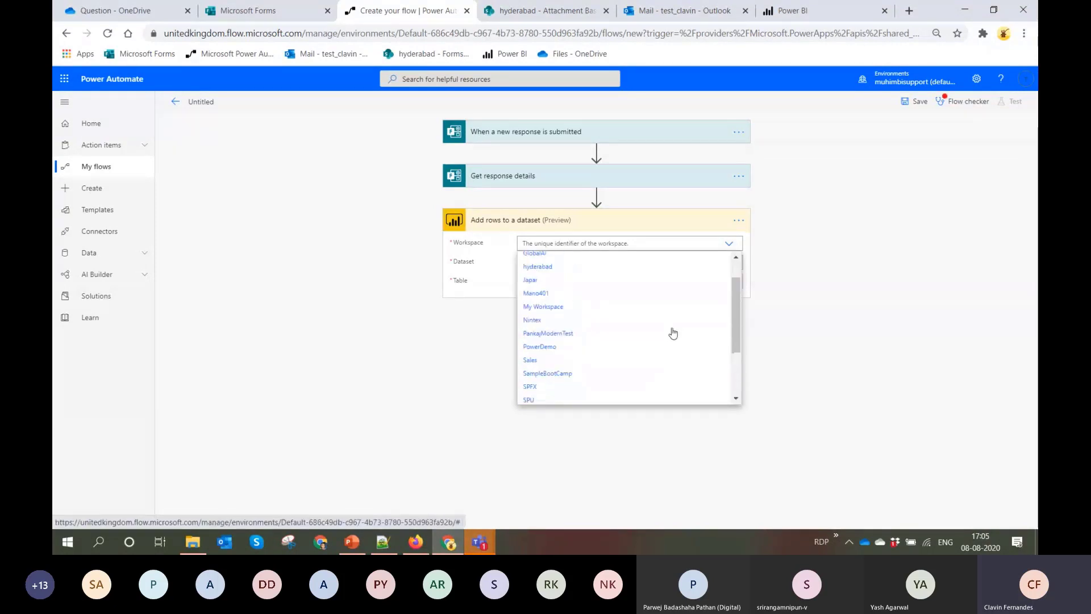
scroll(673, 333, down, 5)
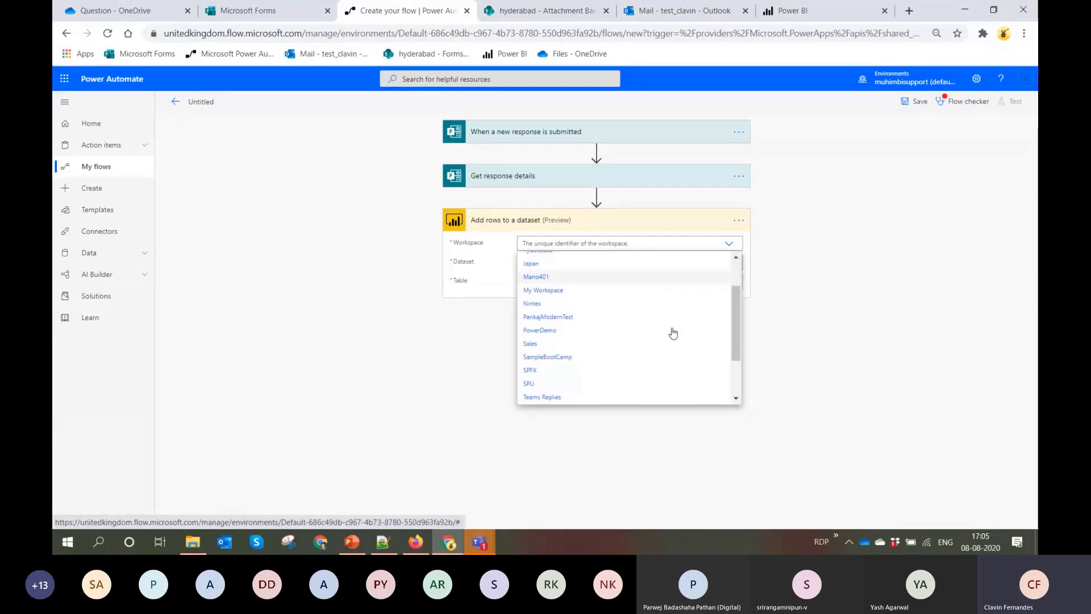
scroll(673, 333, up, 5)
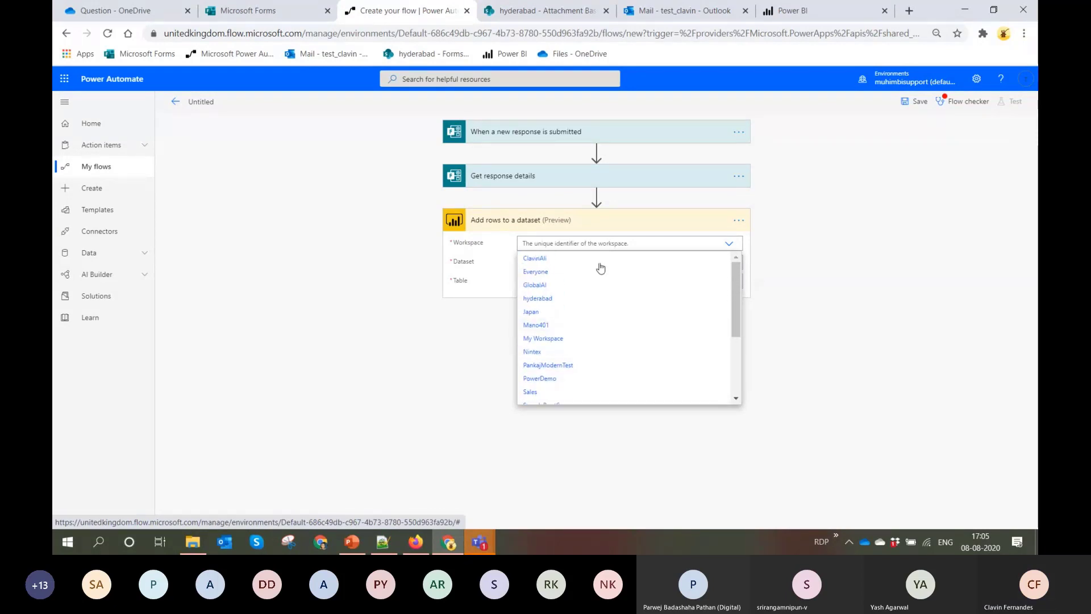
drag(739, 322, 740, 353)
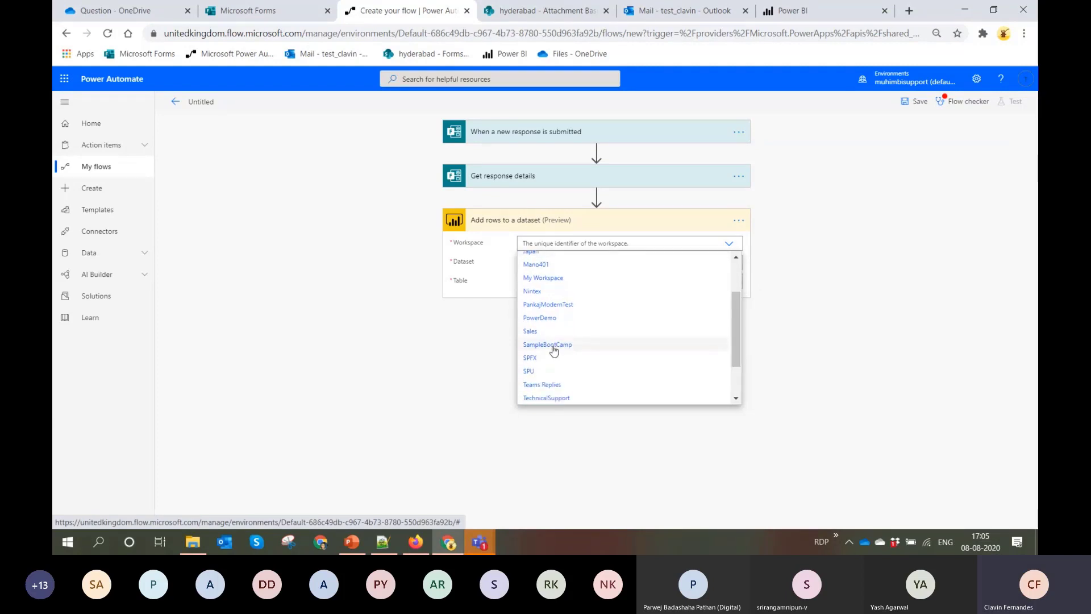
click(555, 347)
click(730, 263)
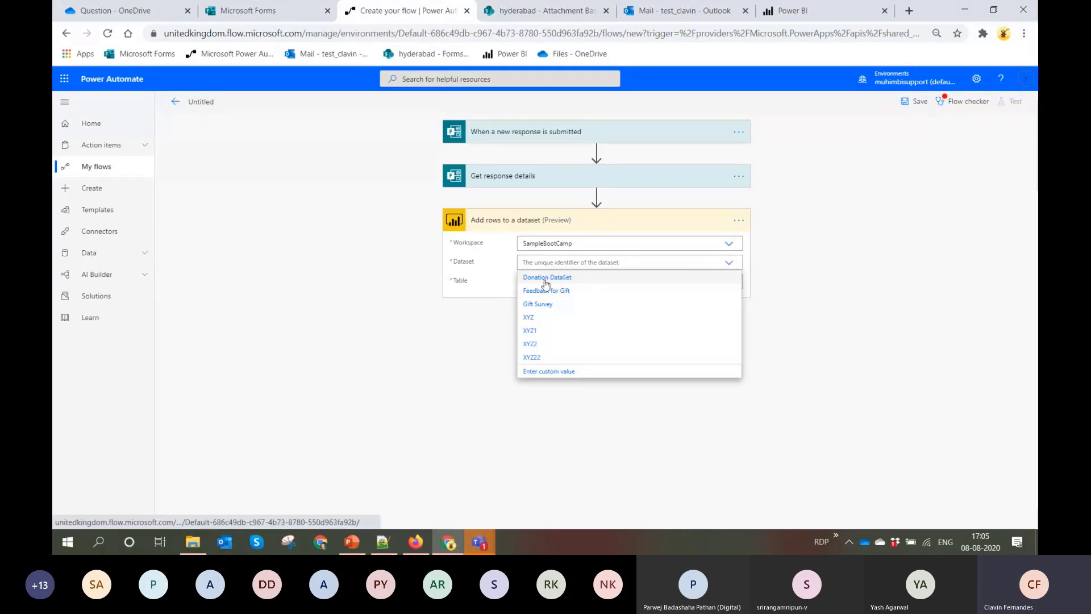
click(545, 278)
click(728, 282)
click(591, 298)
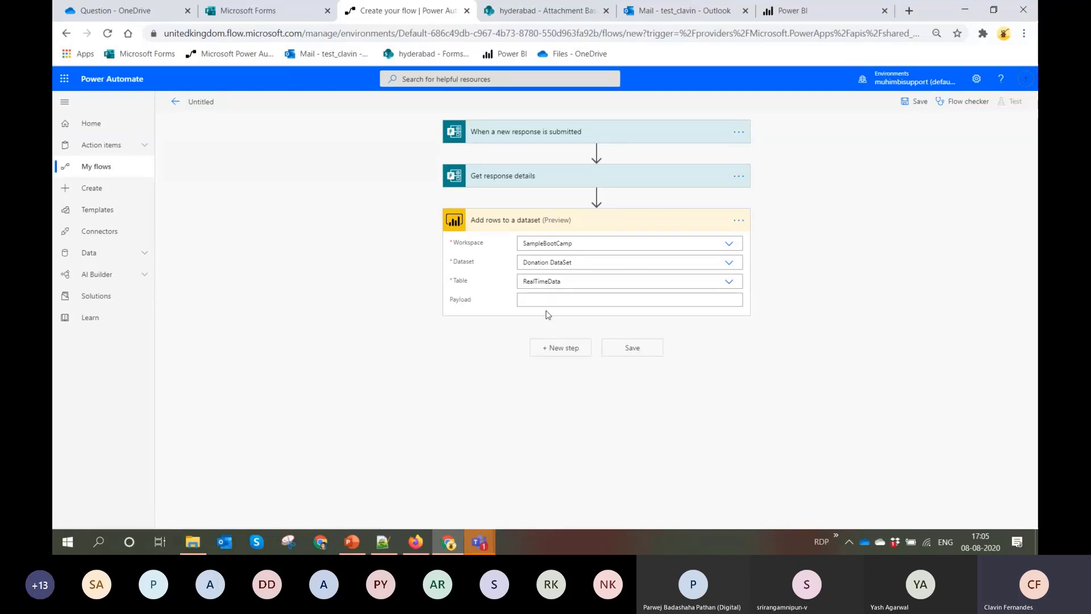
Paste the dataset's JSON into Payload and replace the sample value AAAAA555555 with the form's "Would you like to donate 100 Rs for Covid?" answer
text([ { "Would you like to donate 100 Rs for Covid?" :"AAAAA555555" } ])
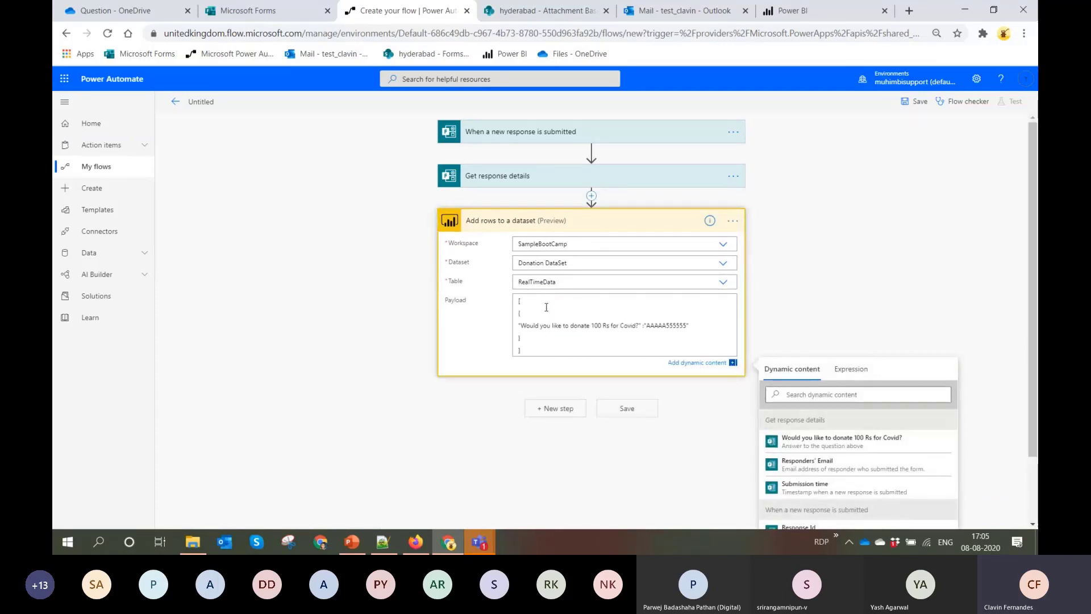
double_click(671, 331)
key(BackSpace)
click(888, 439)
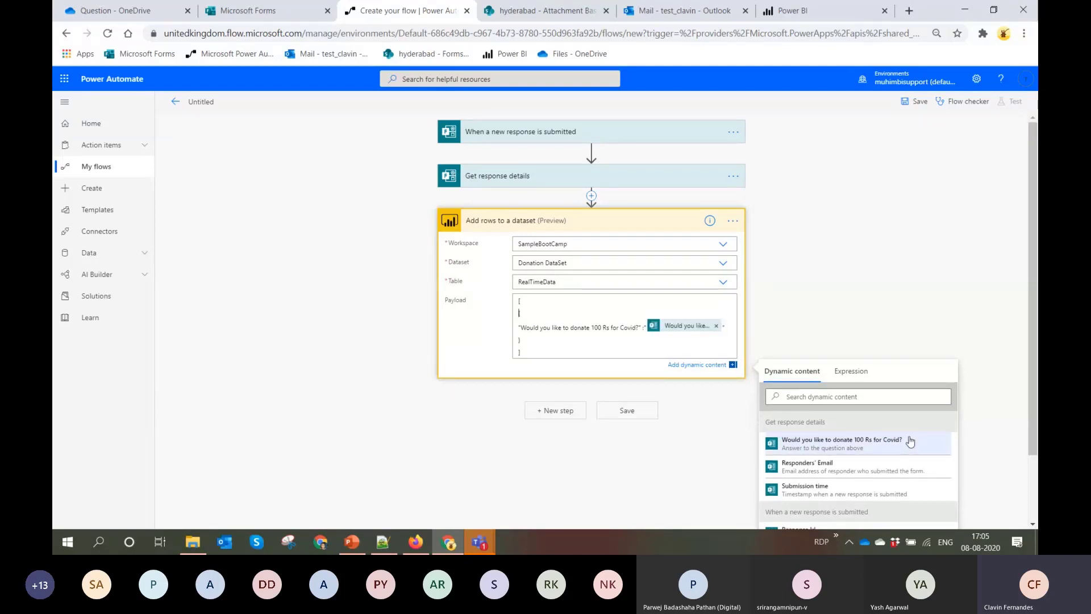
Rename the flow as Forms and save it
double_click(204, 102)
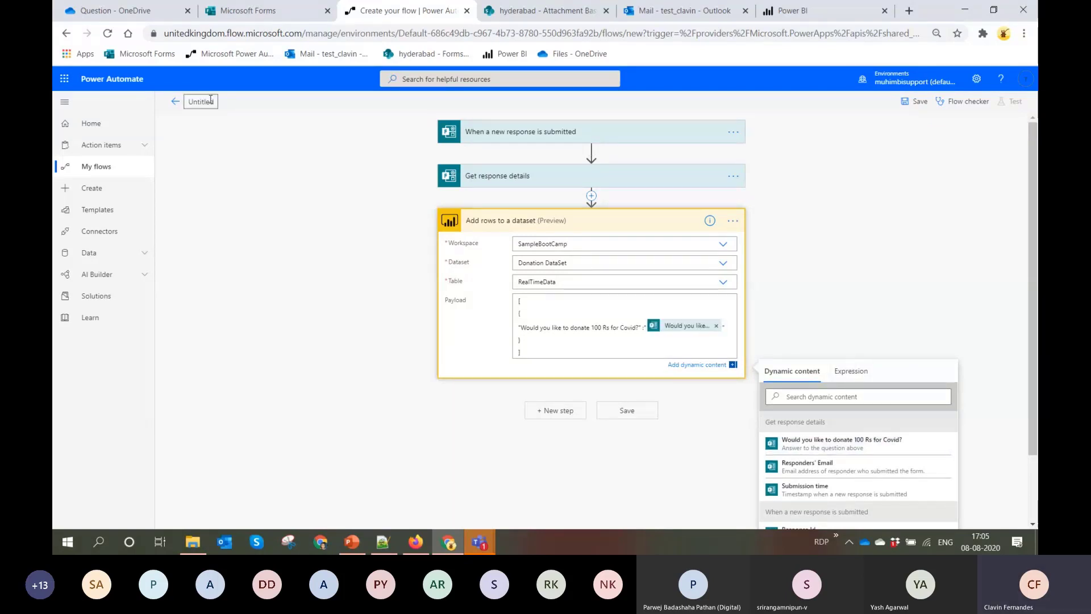
text(Forms)
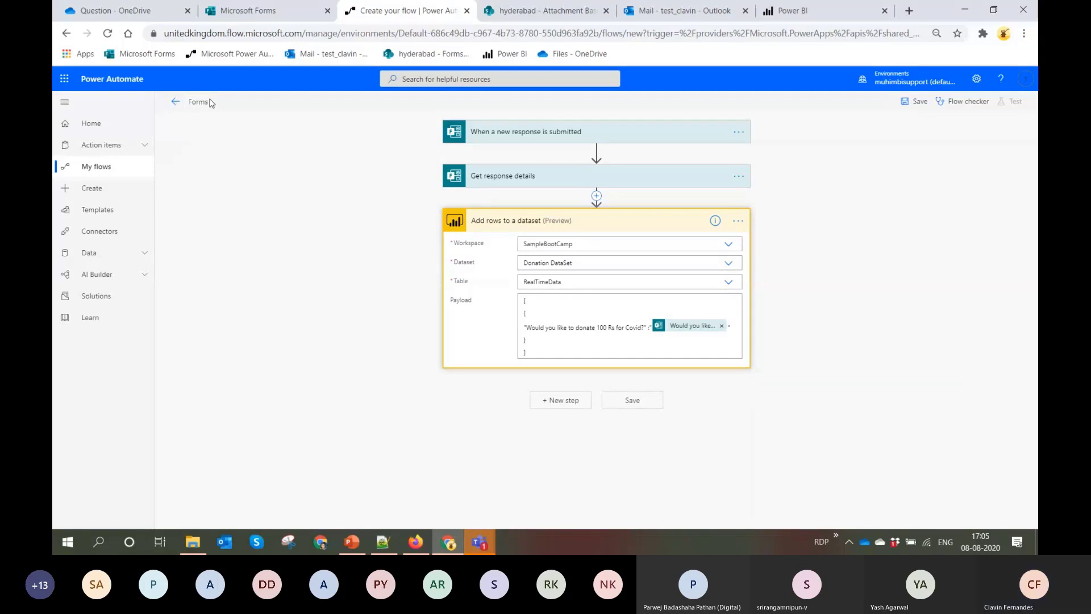
click(915, 101)
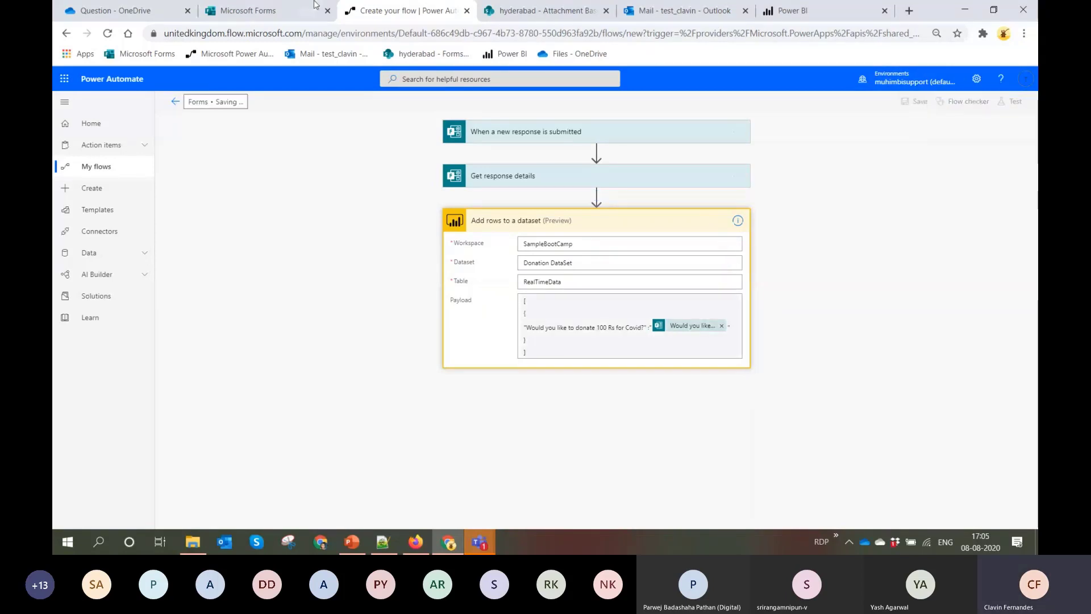
Switch to Microsoft Forms, submit a Yes response through the donation form's preview, and return to the form editor
click(273, 10)
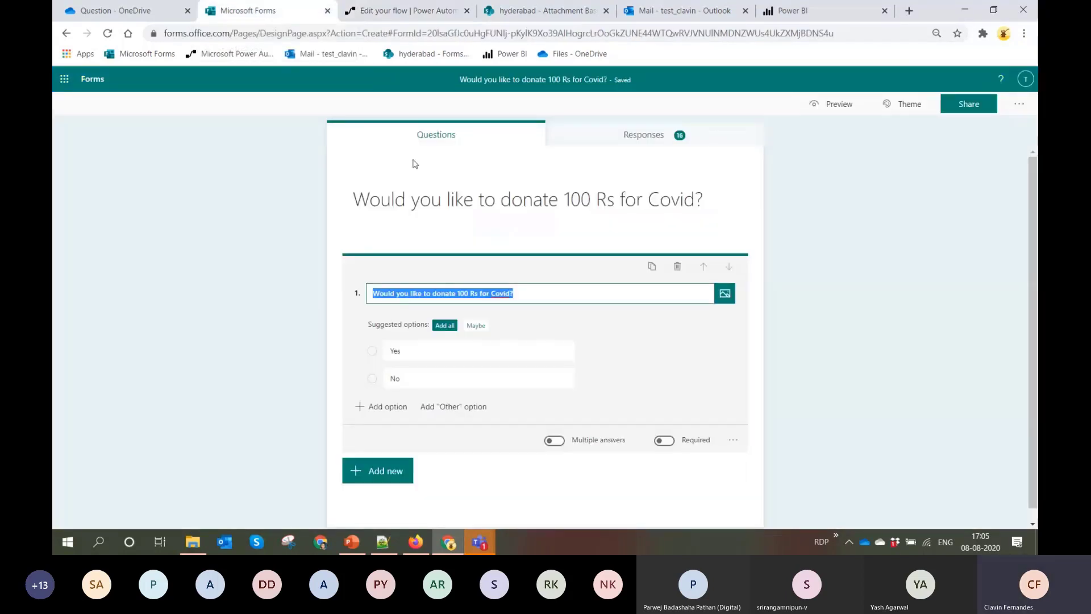
click(836, 103)
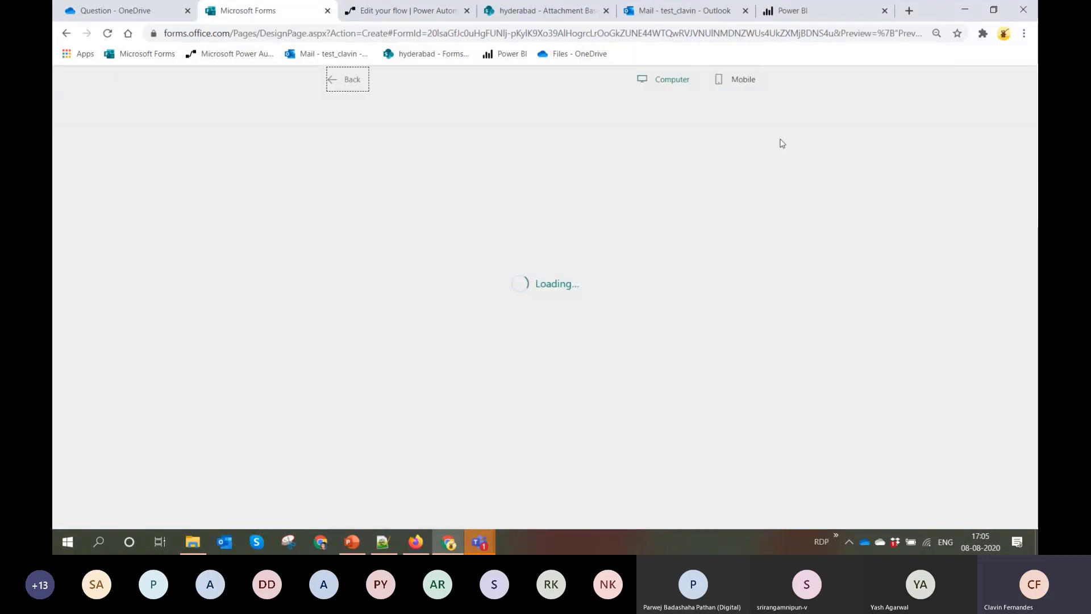
click(382, 242)
click(418, 313)
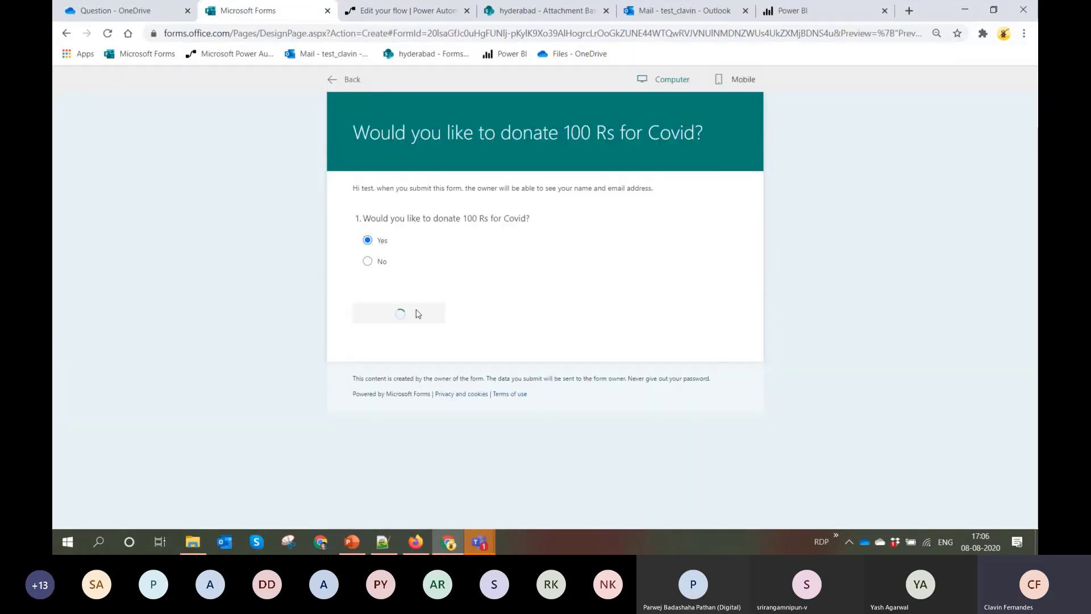
click(337, 79)
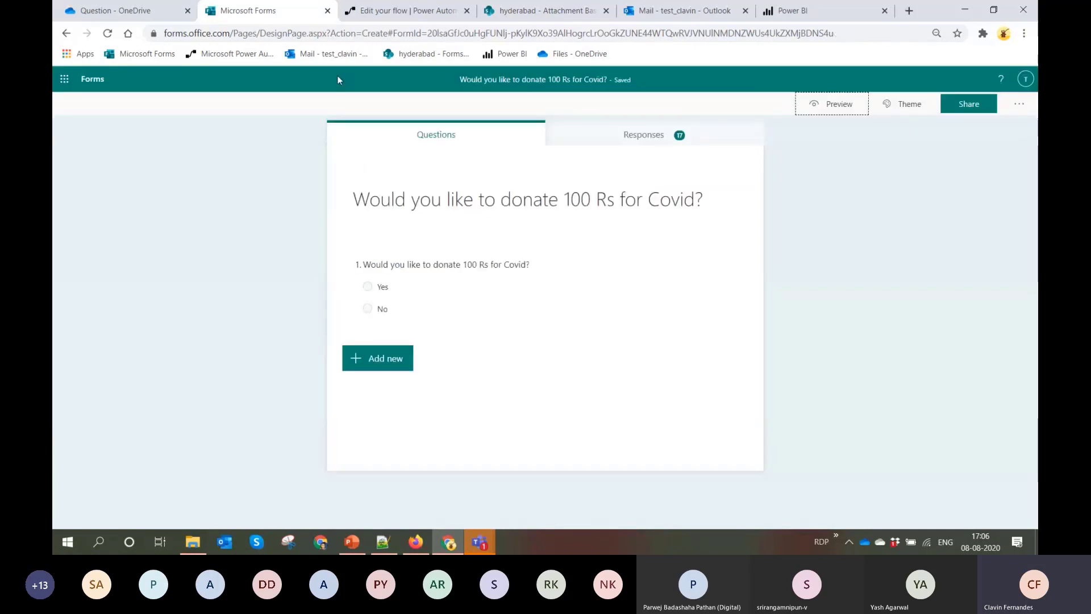
Switch to Power BI, finish the streaming dataset creation, and edit Donation DataSet to turn on Historic data analysis
click(834, 10)
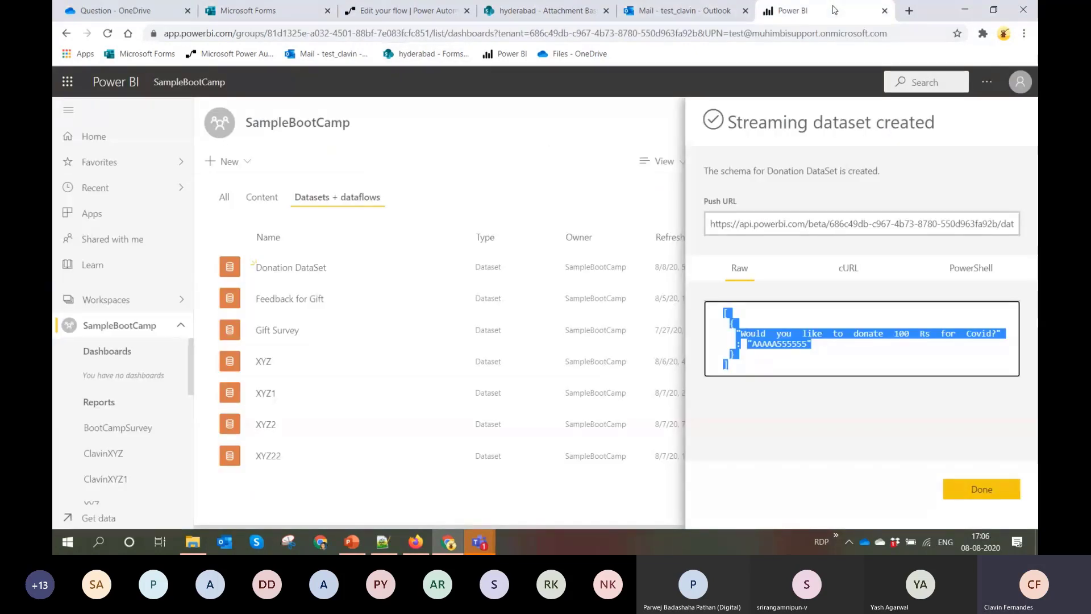
click(981, 490)
click(453, 268)
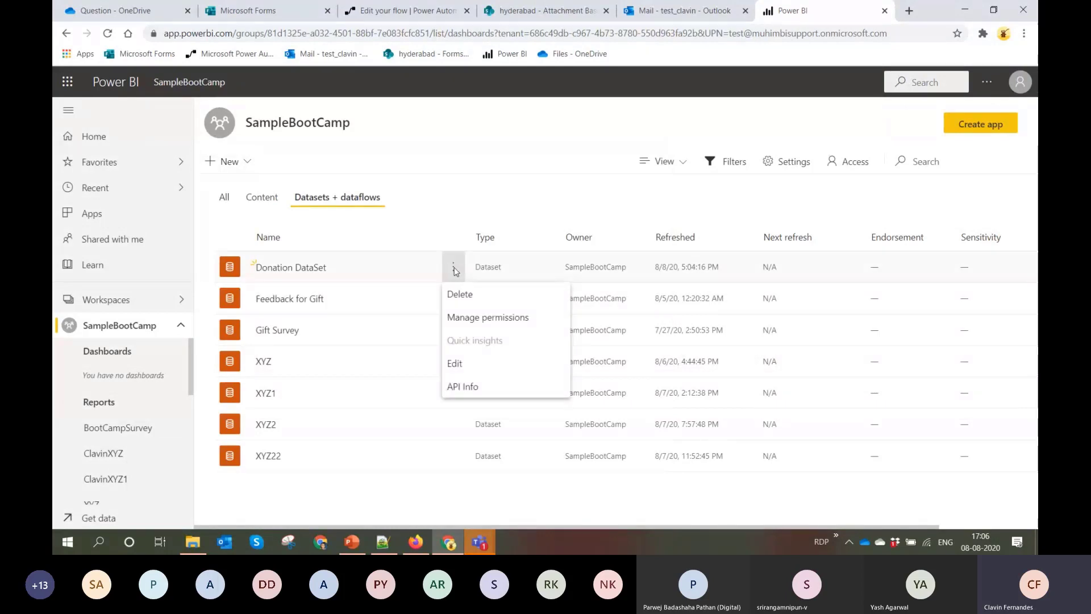
click(474, 368)
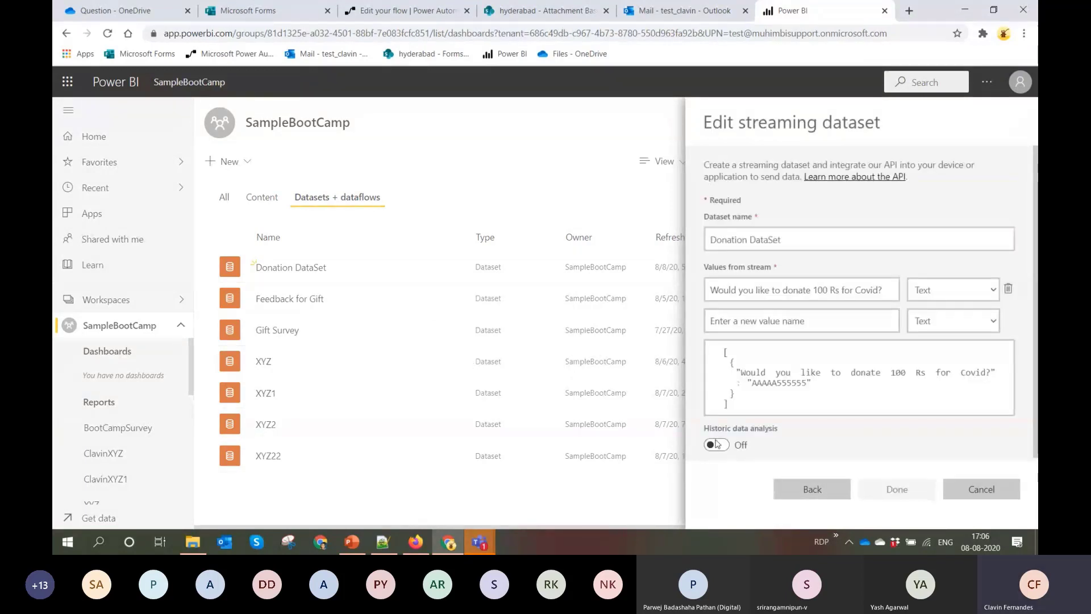
click(717, 444)
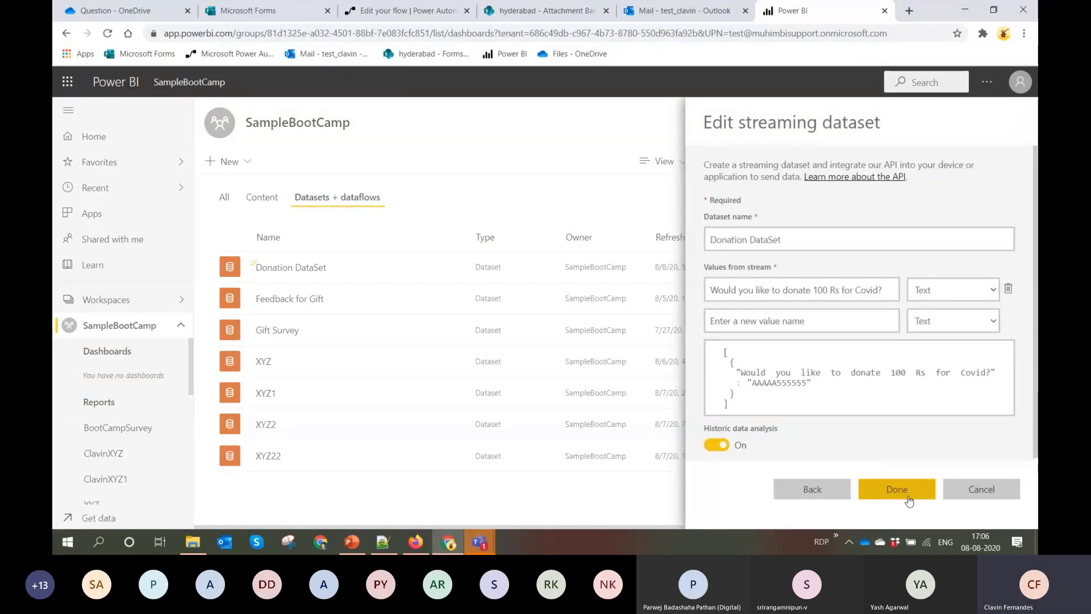
click(907, 496)
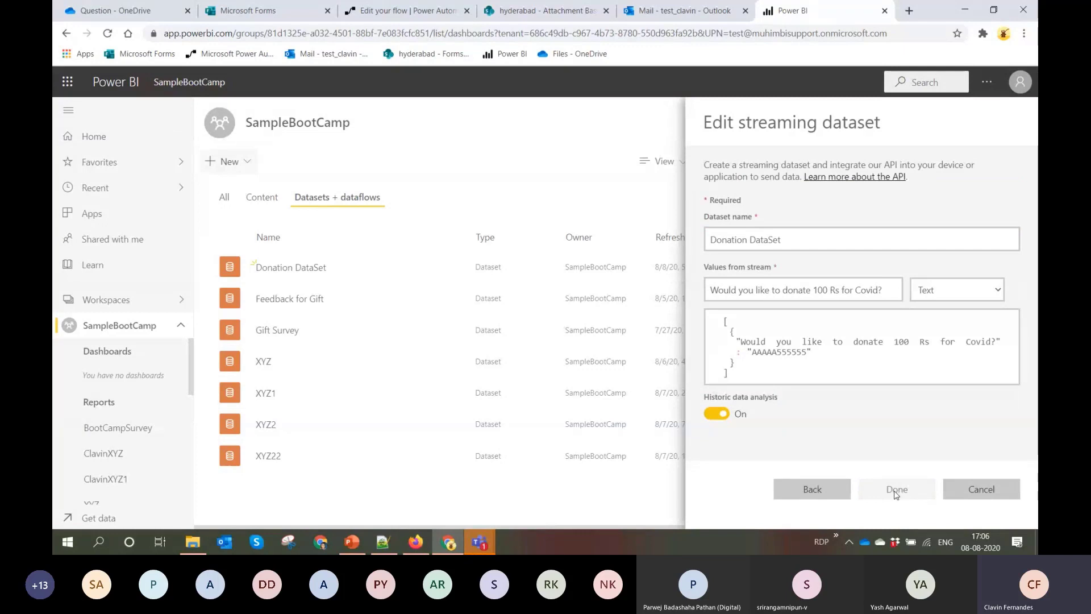
Create a report from Donation DataSet with a pie chart using the donation question as Legend and its count as Values
click(453, 268)
click(468, 296)
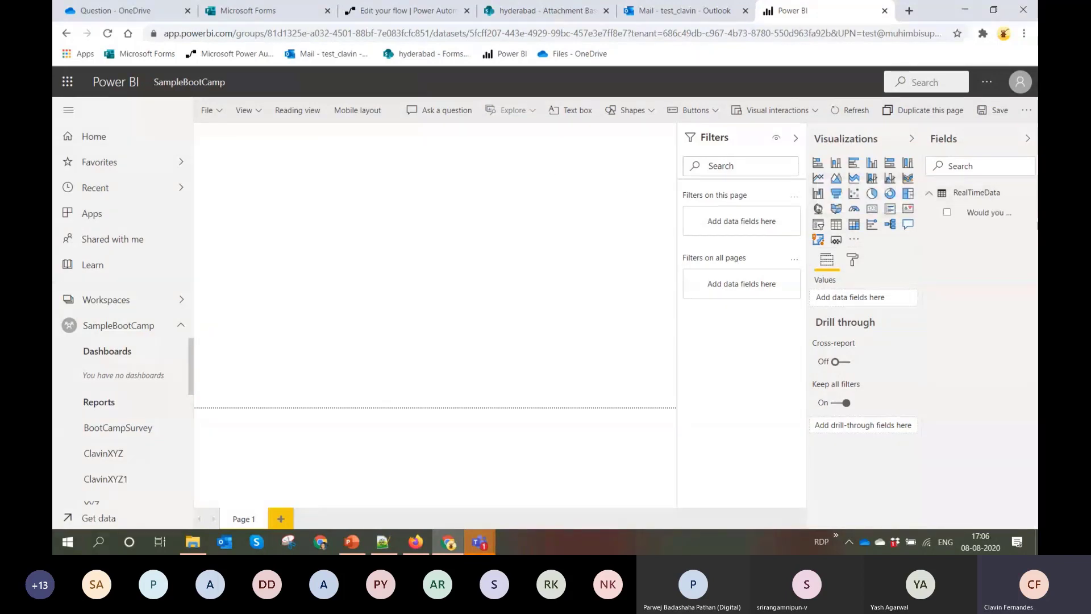
drag(964, 222, 320, 218)
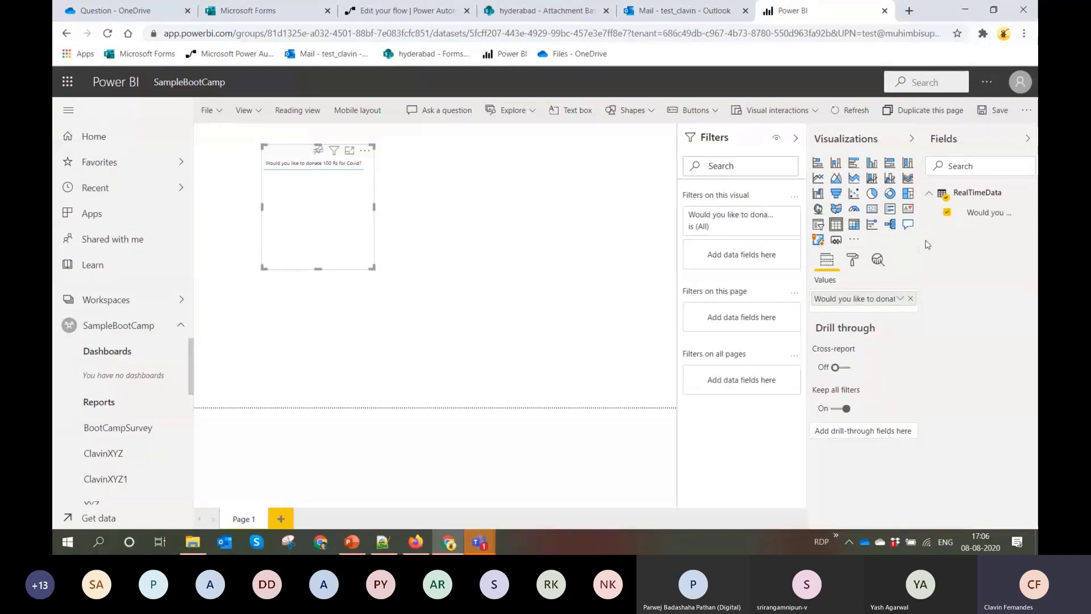
click(871, 193)
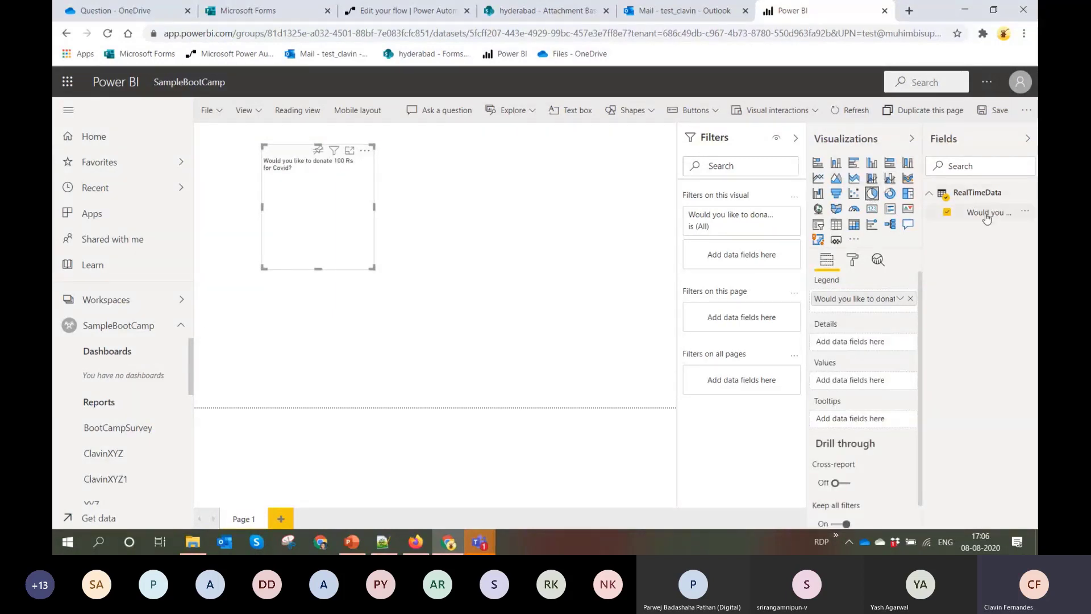
drag(986, 215, 864, 384)
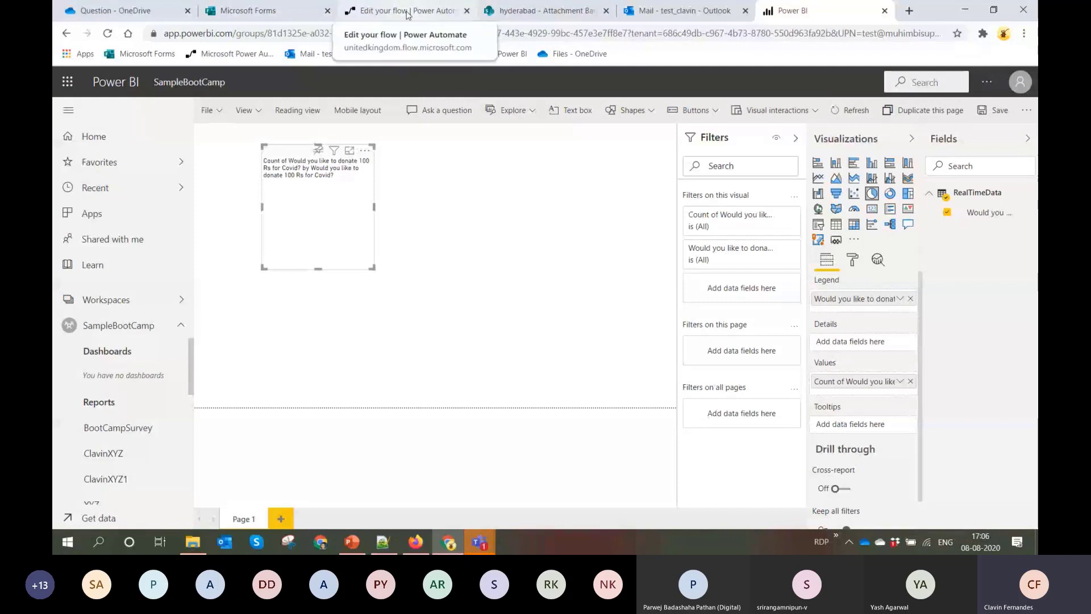
Switch to Microsoft Forms and submit another Yes response from the donation form's preview
click(248, 11)
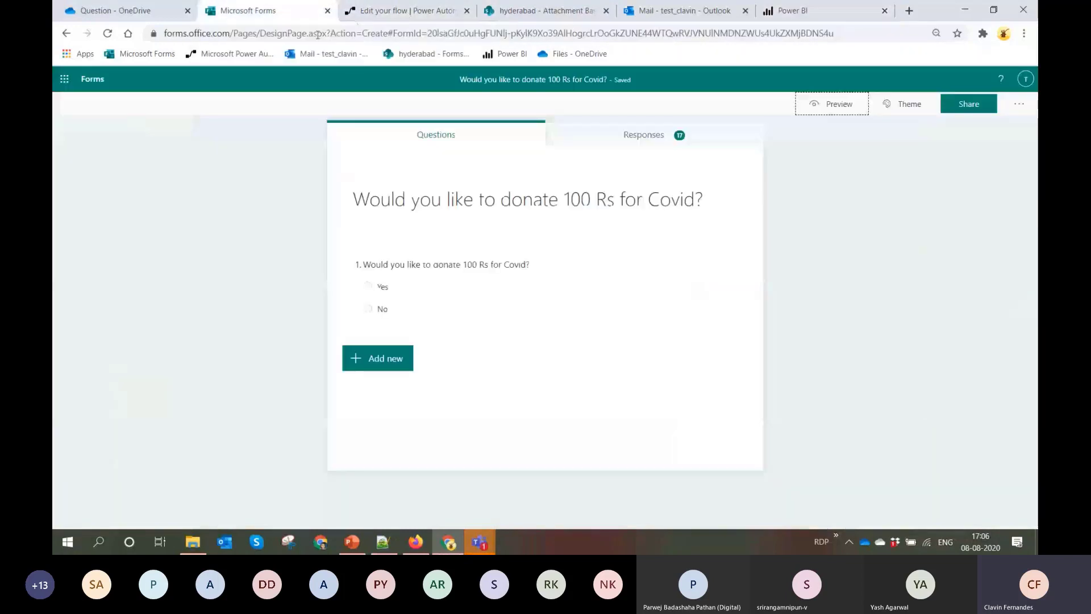
click(824, 112)
click(377, 240)
click(407, 312)
click(333, 80)
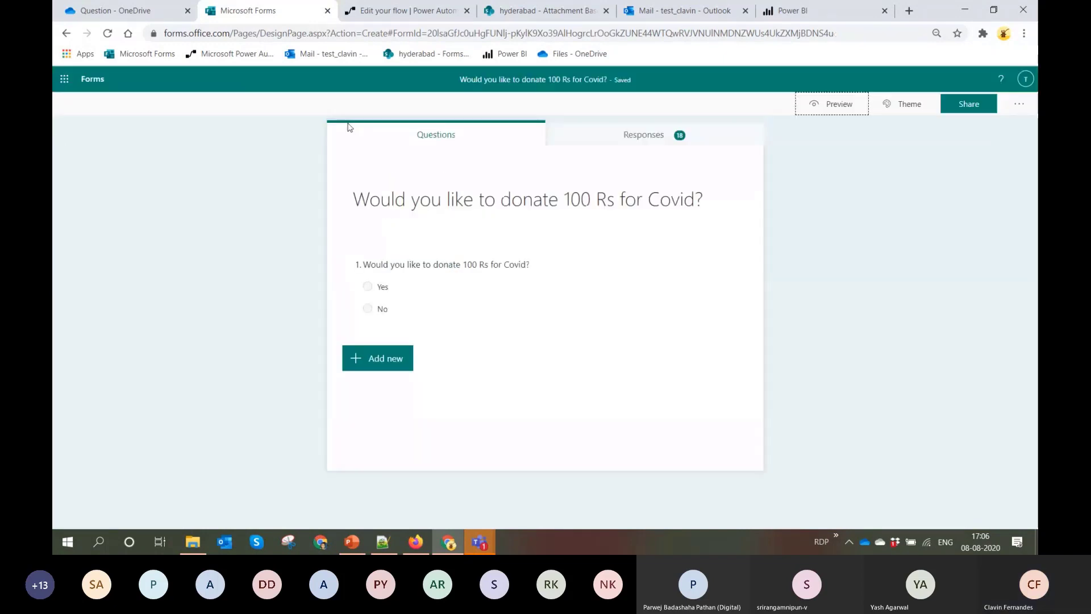
Preview the donation form again and submit two more responses, one Yes and one No
click(382, 287)
click(833, 104)
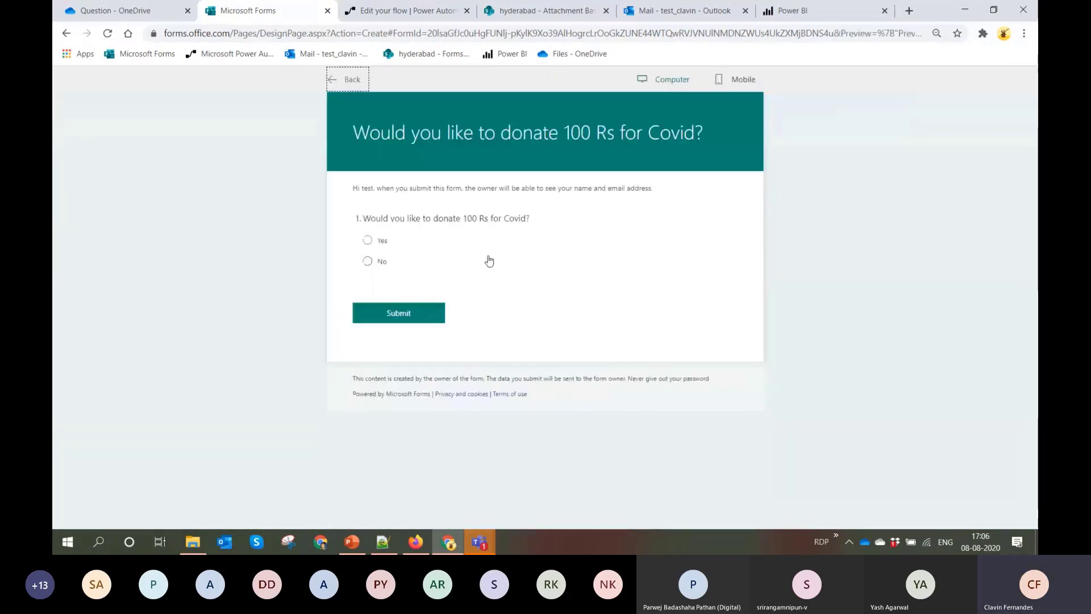
click(368, 240)
click(406, 313)
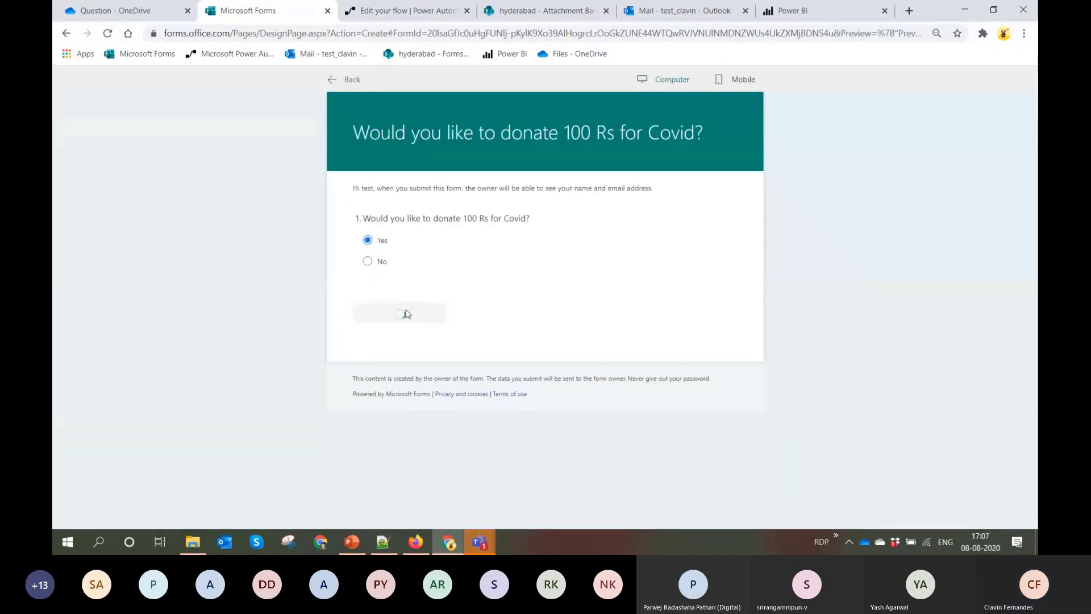
click(418, 246)
click(374, 264)
click(415, 316)
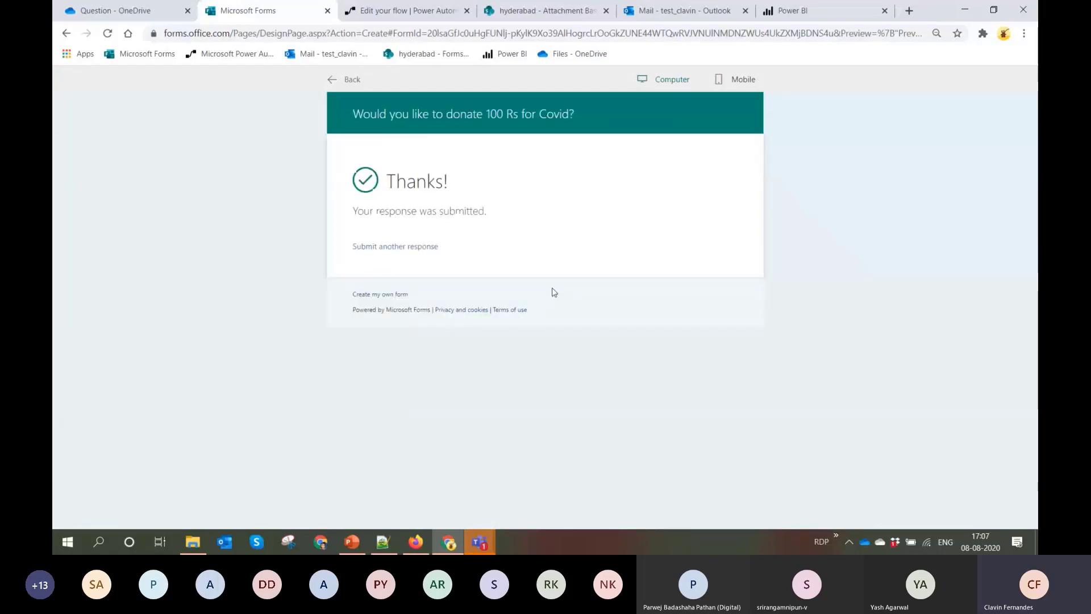
Switch to Power BI, refresh the report's data, and enlarge the donation pie chart to about twice its size
click(833, 12)
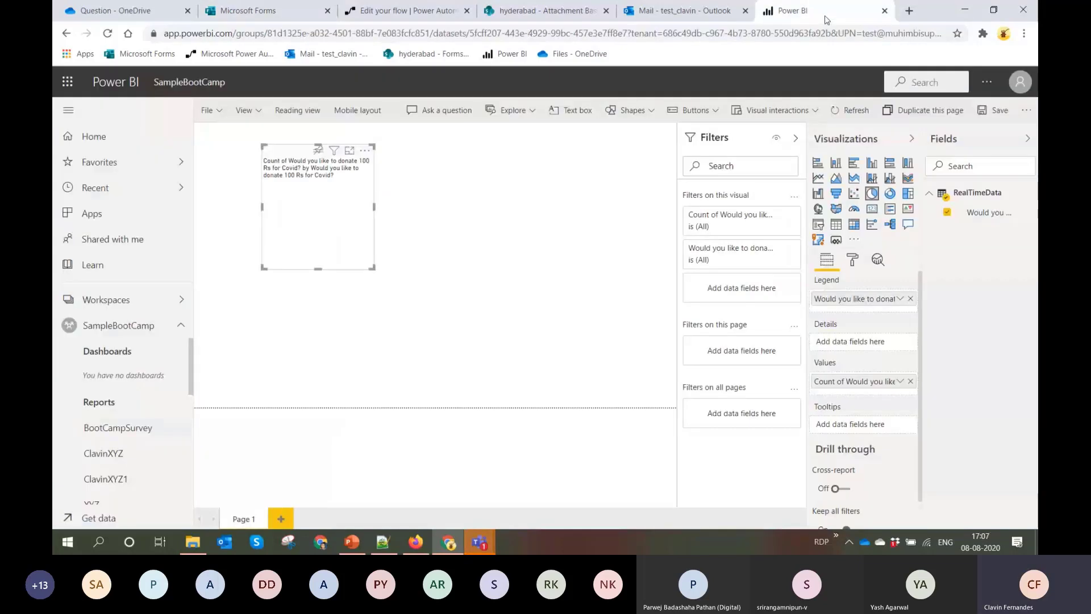
click(853, 110)
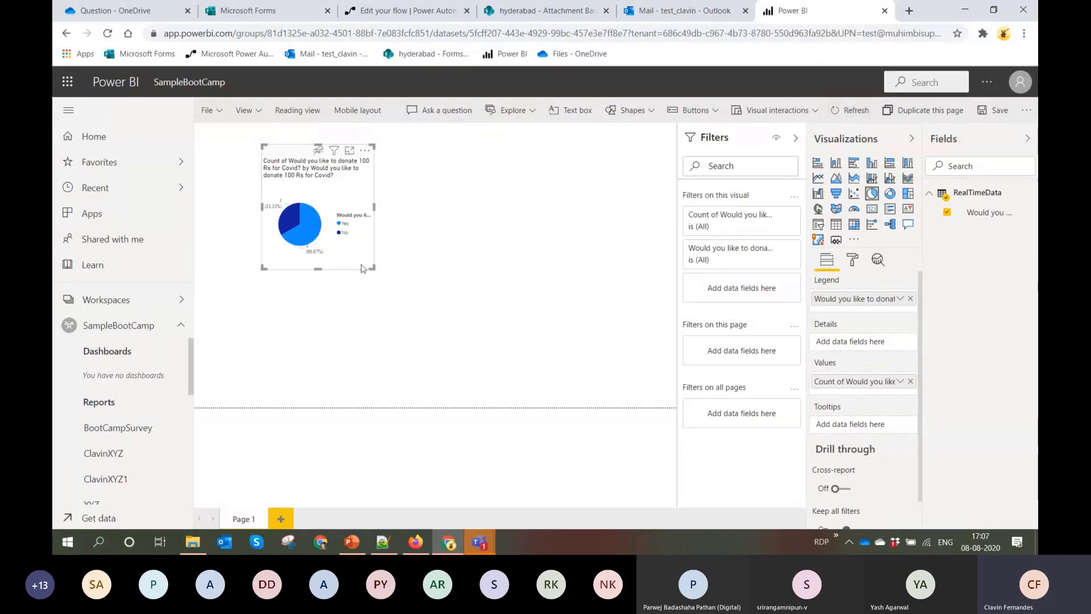
drag(373, 268, 569, 355)
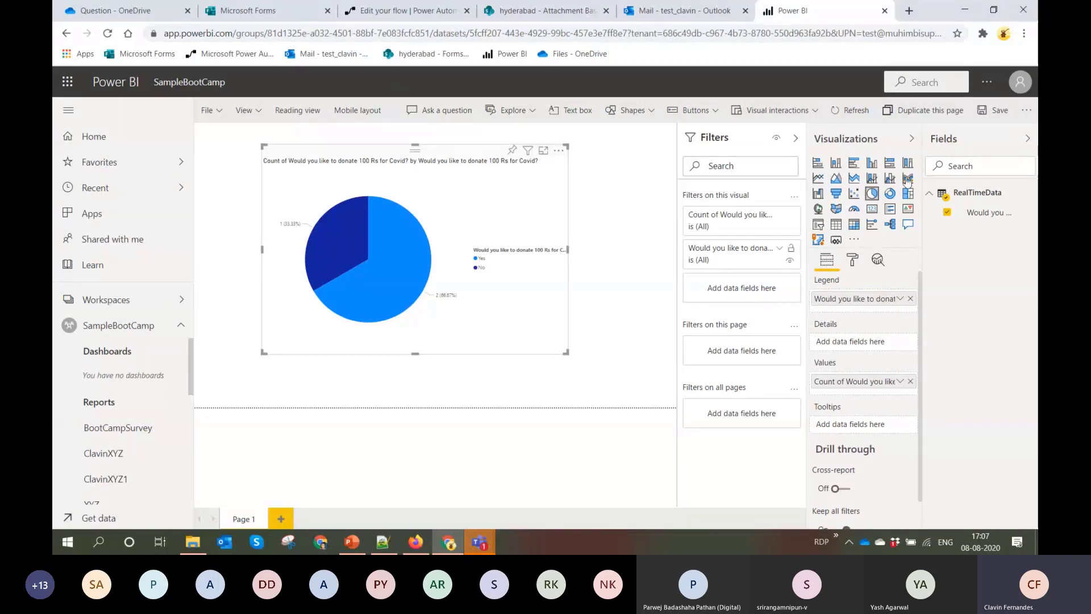
Save the report as Hyd Report and dismiss the save notification
click(997, 111)
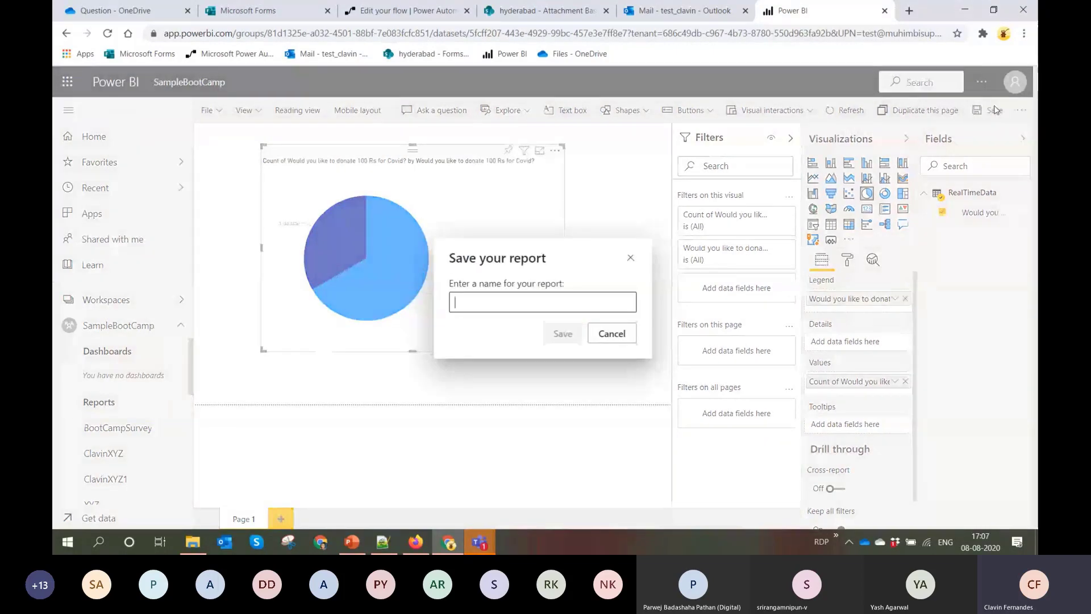
text(S)
key(BackSpace)
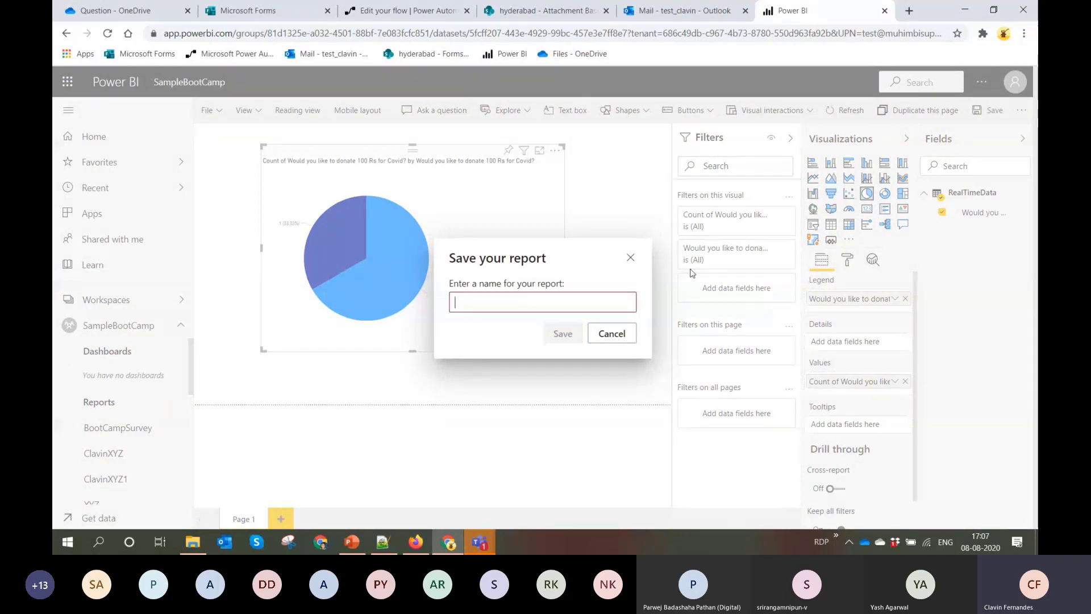
text(Hydr)
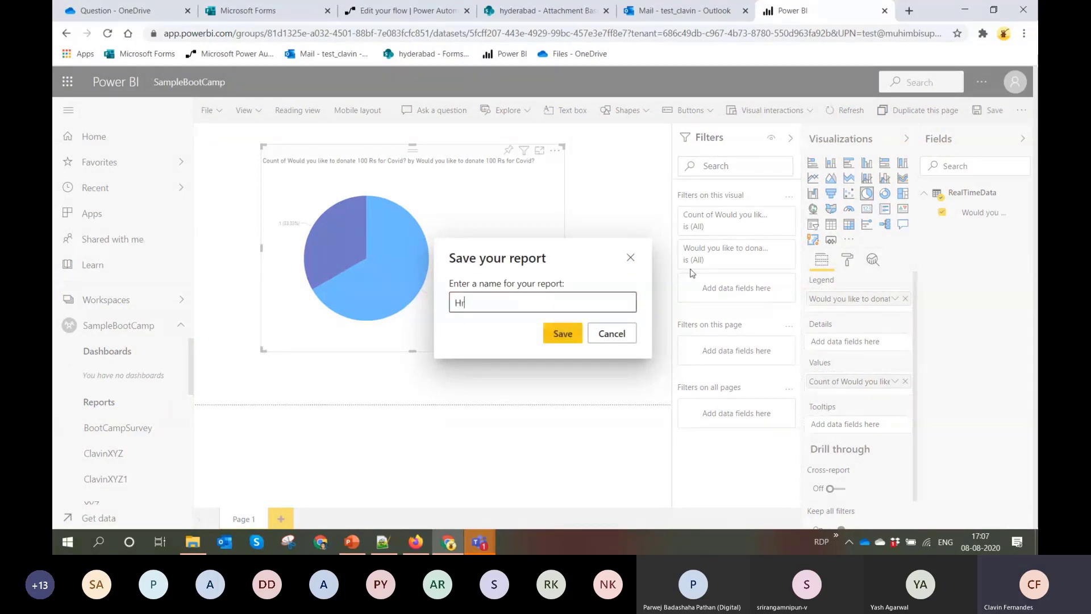
key(BackSpace)
key(BackSpace)
key(BackSpace)
text(yd Report)
click(563, 334)
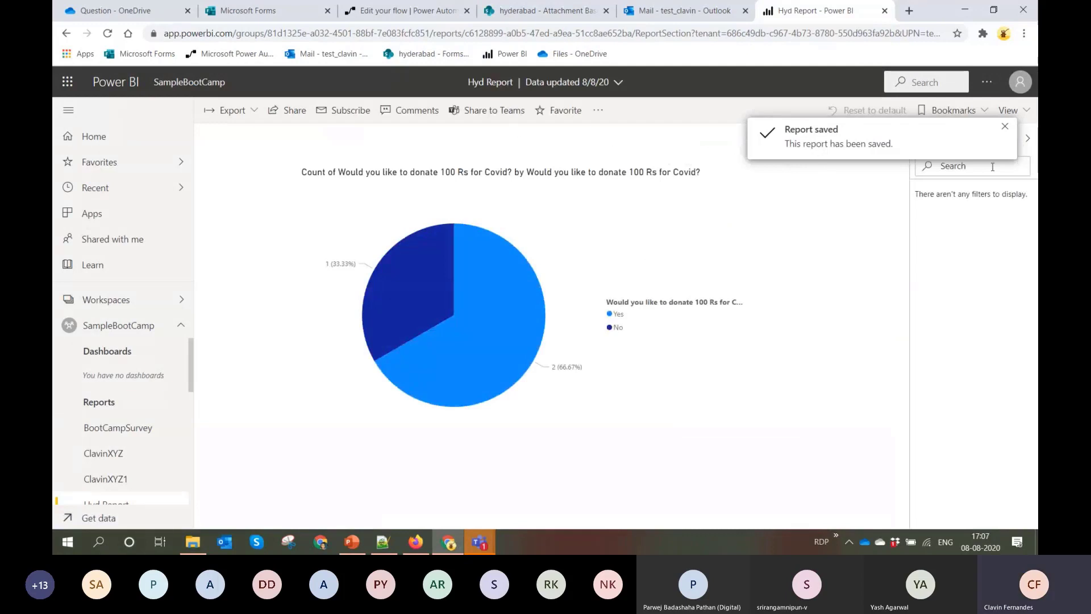
click(1004, 129)
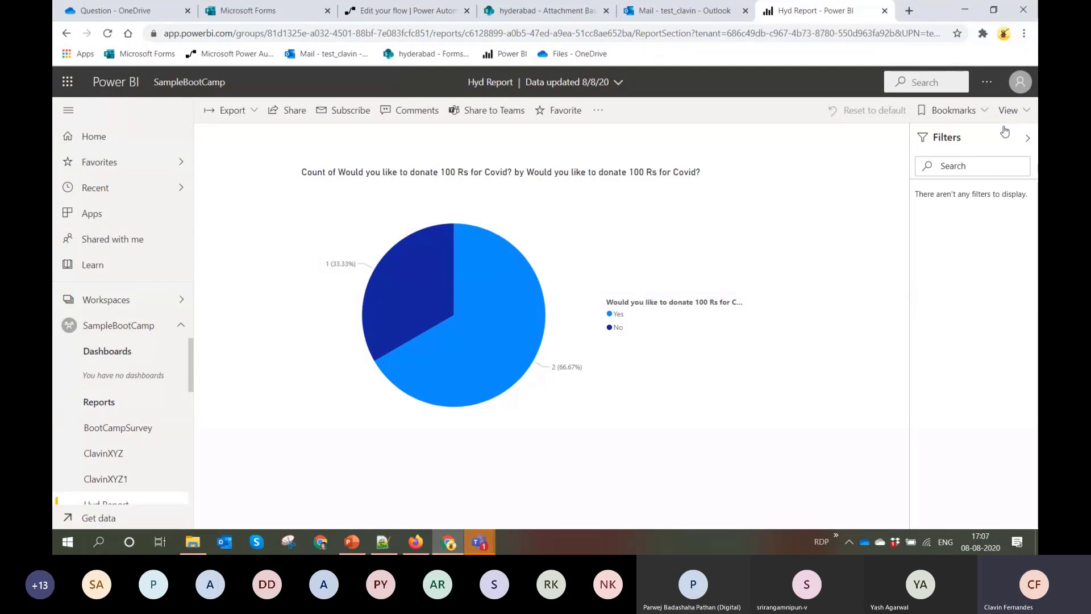
click(1018, 113)
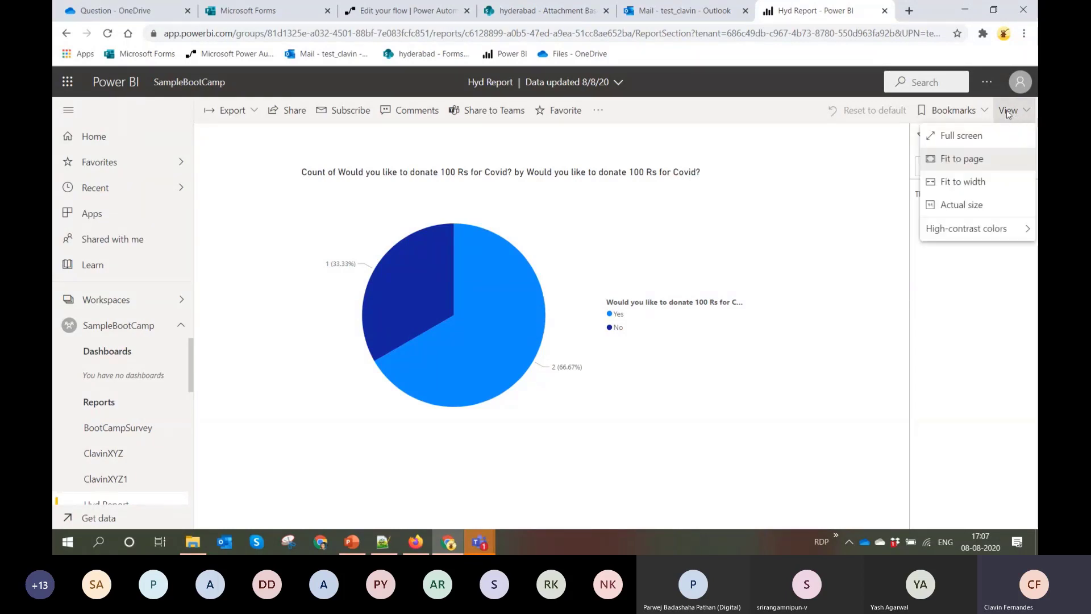
click(777, 175)
click(597, 122)
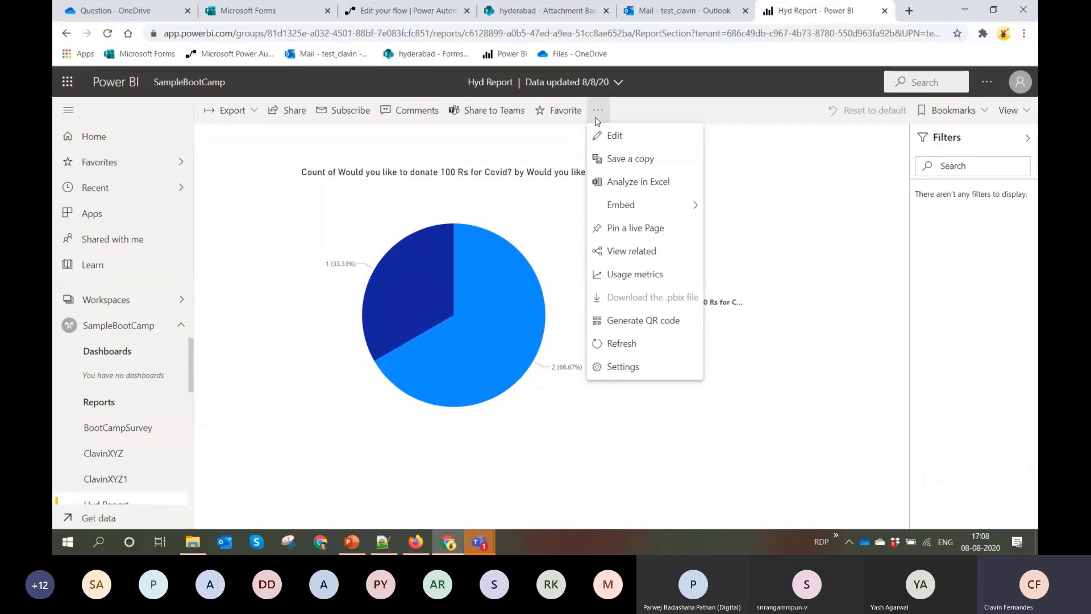
Switch to Firefox and review the blog posts on recording form choice responses in a SharePoint list and converting responses to PDF
click(416, 542)
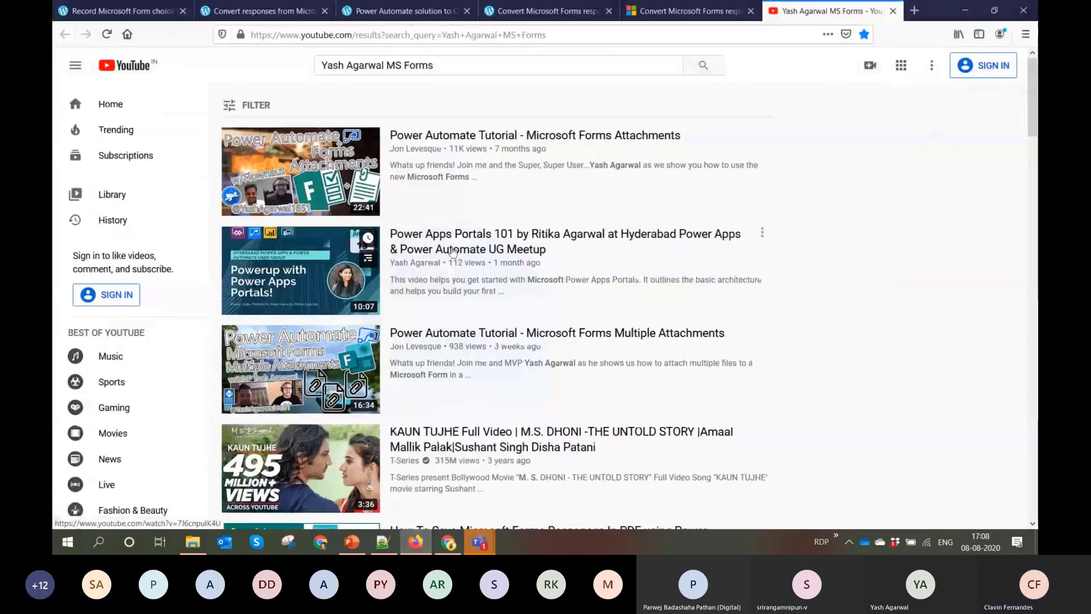
click(106, 14)
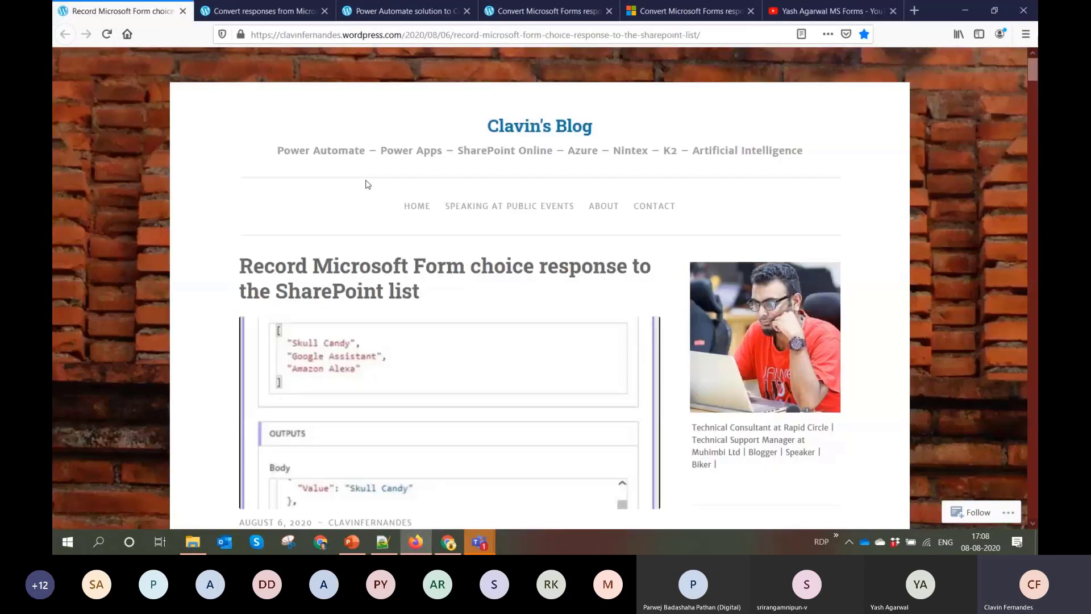
scroll(397, 219, down, 3)
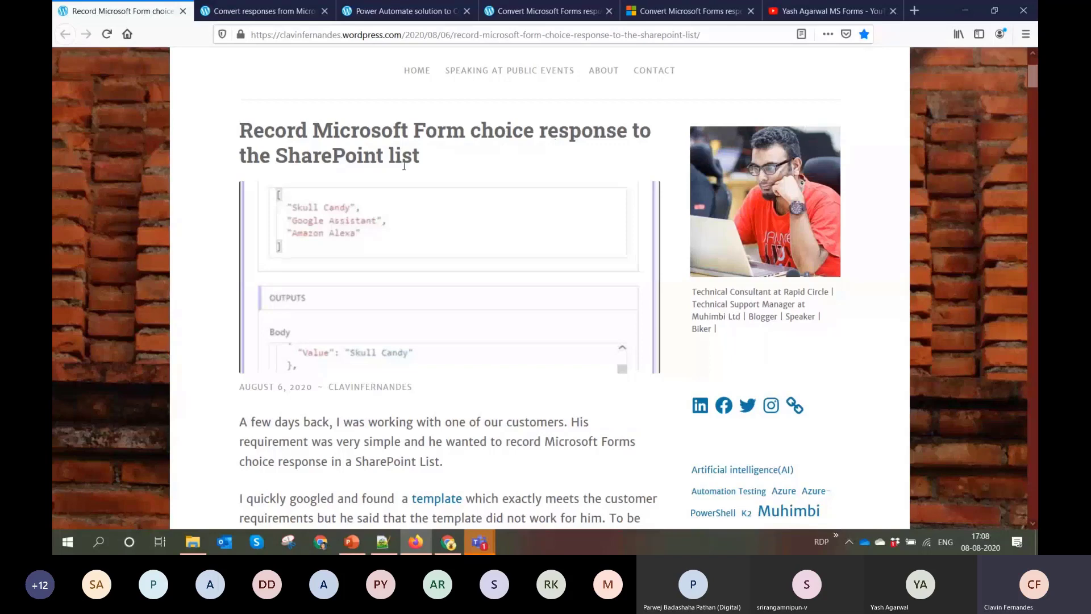
scroll(435, 230, down, 4)
scroll(435, 230, up, 7)
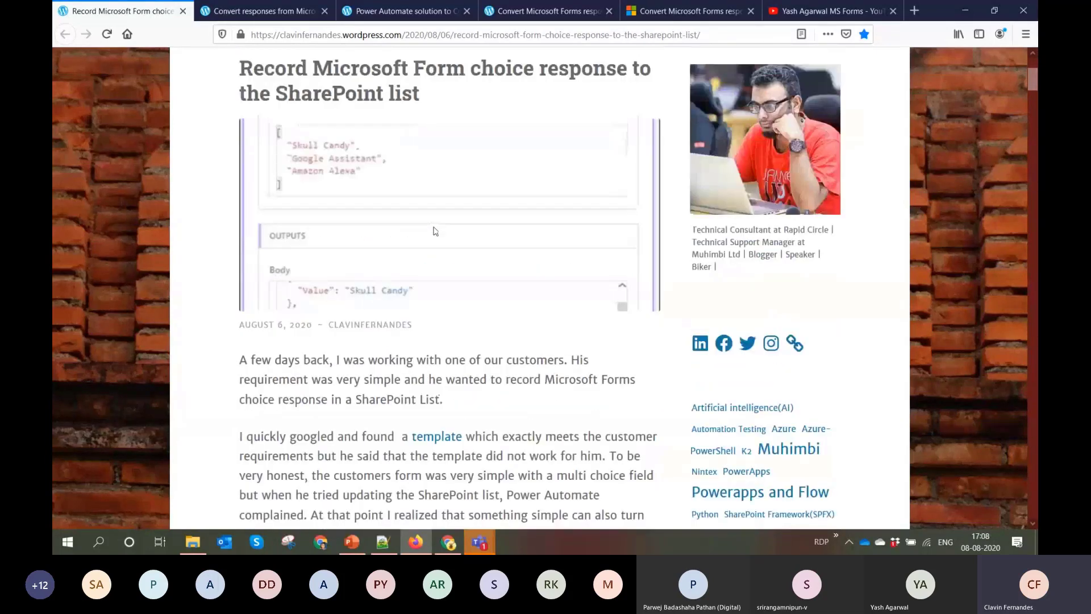
click(288, 16)
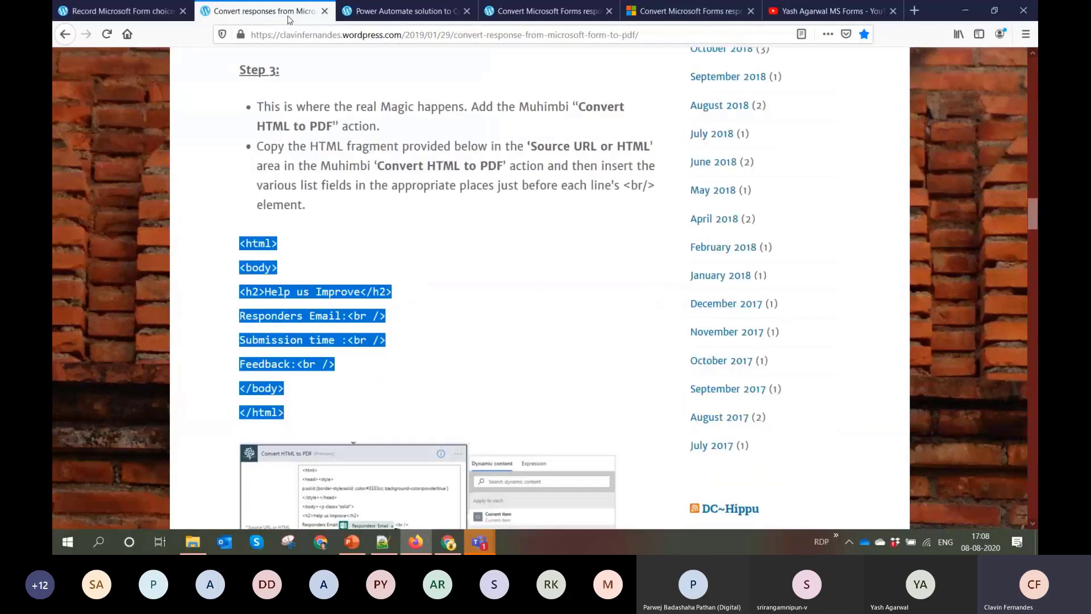
click(522, 183)
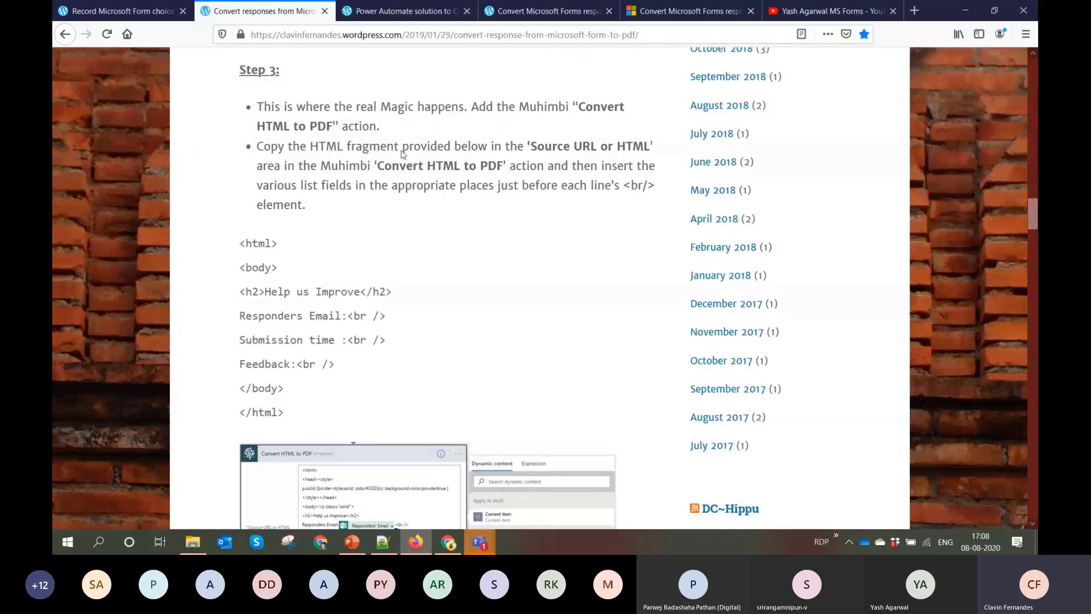
Examine the blog post on the Power Automate solution to convert Microsoft Forms to Word, including its HTML table code
key(ctrl+Tab)
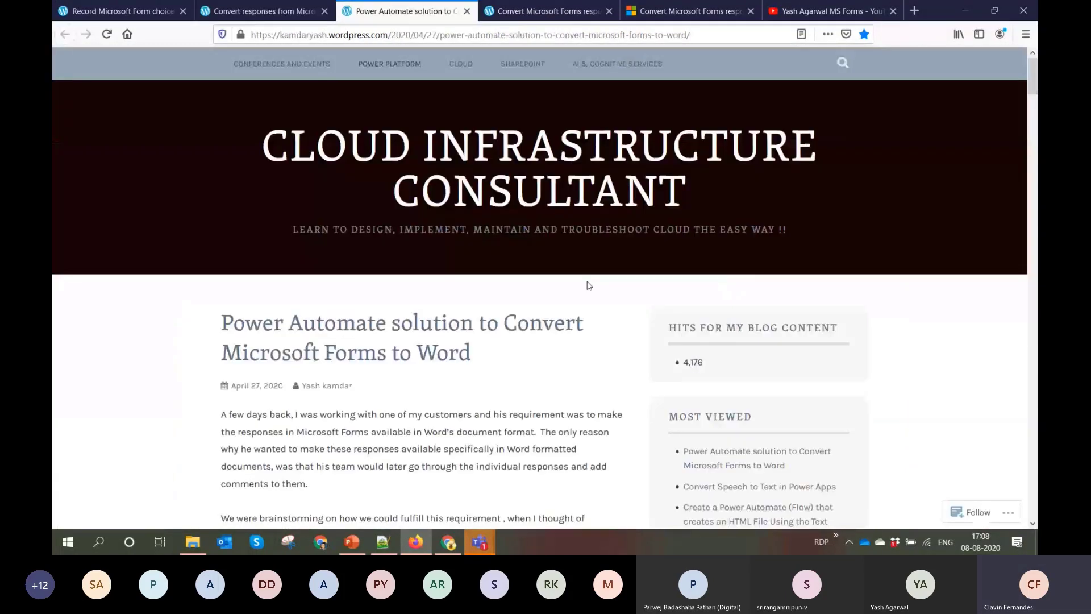
scroll(589, 286, down, 1)
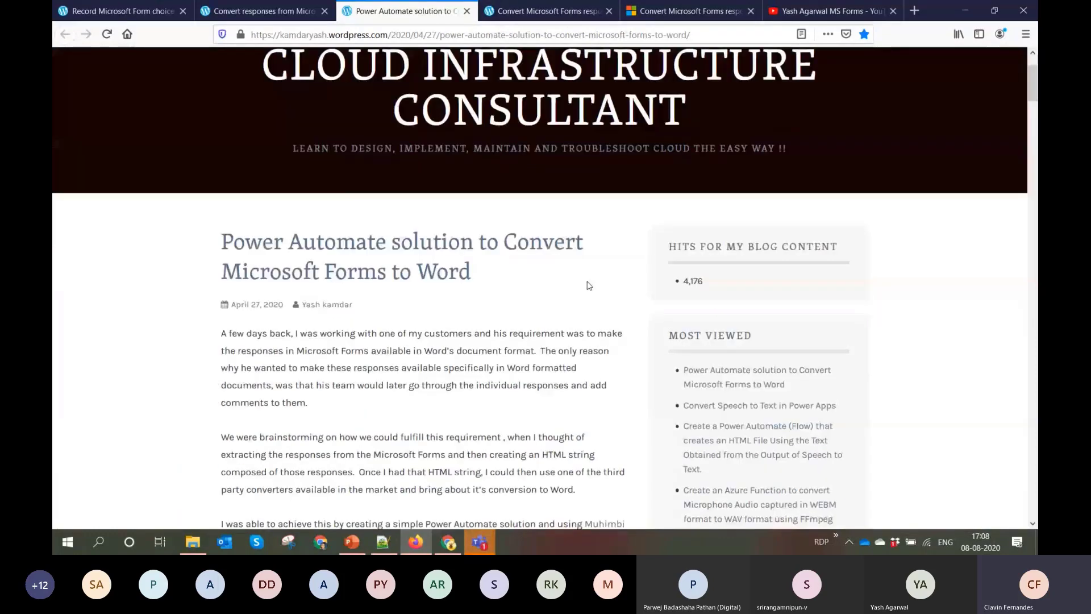
scroll(590, 286, down, 10)
scroll(588, 285, down, 15)
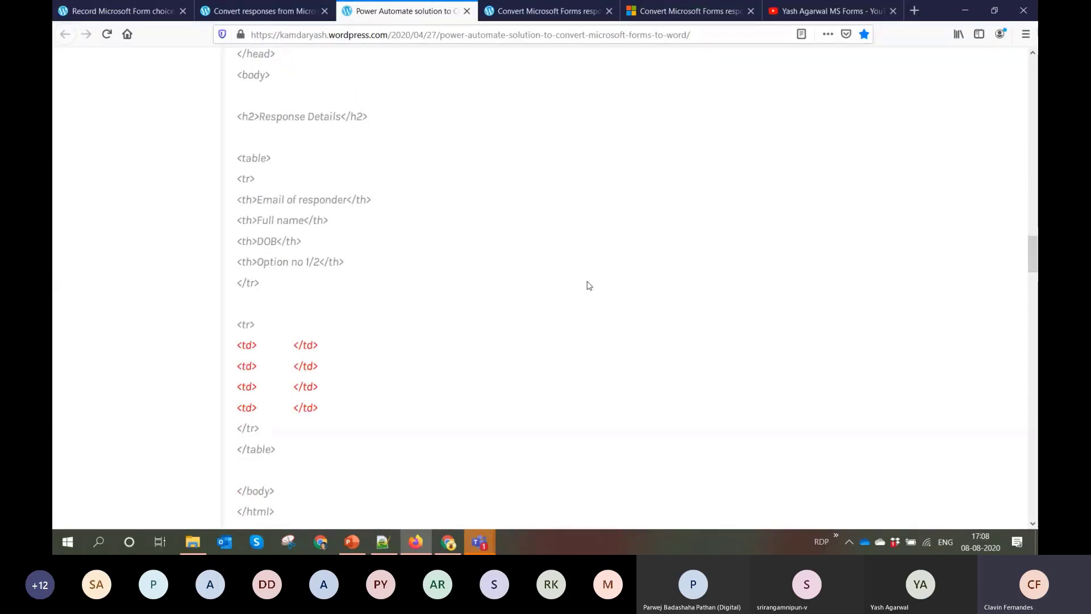
scroll(588, 285, up, 20)
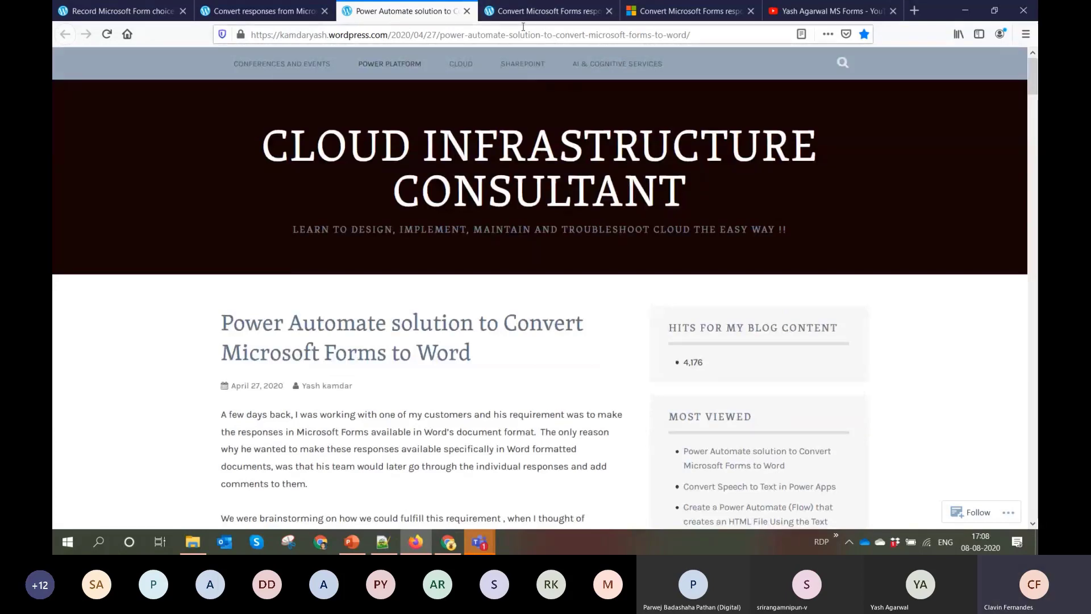
Look over the blog post on converting Microsoft Forms responses to PDF using Power Automate 2.0
click(542, 10)
scroll(493, 208, down, 5)
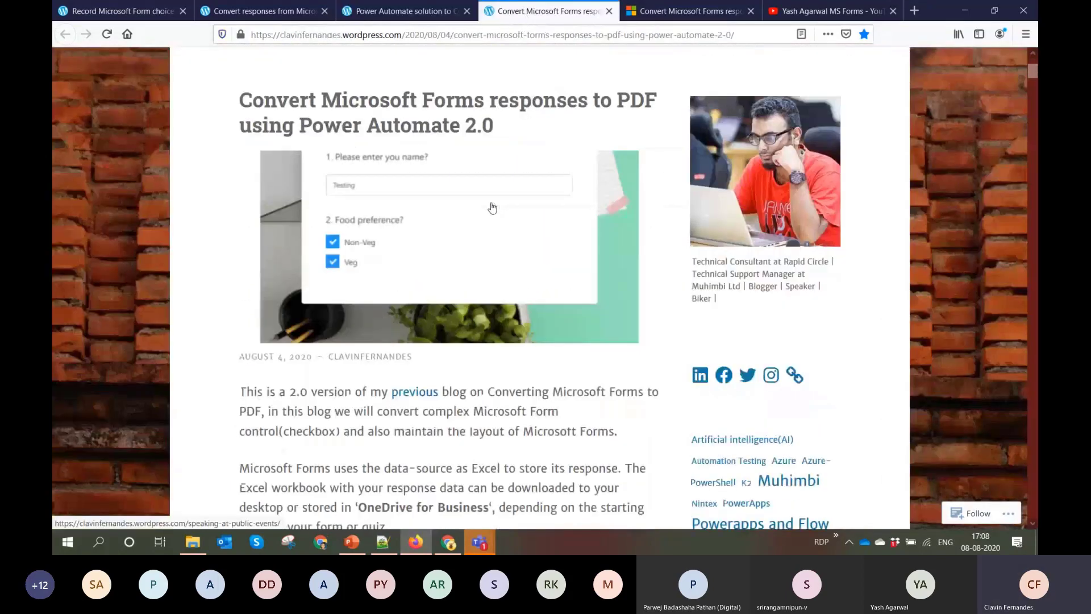
scroll(492, 208, up, 4)
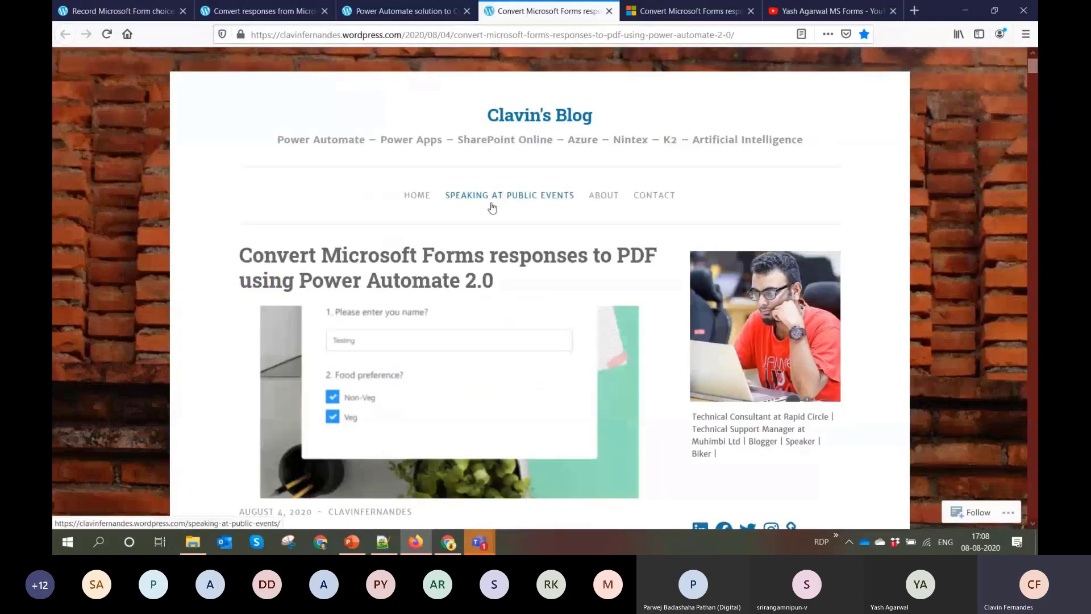
mouse_move(1032, 66)
mouse_down()
mouse_move(1035, 295)
mouse_move(1034, 57)
mouse_up()
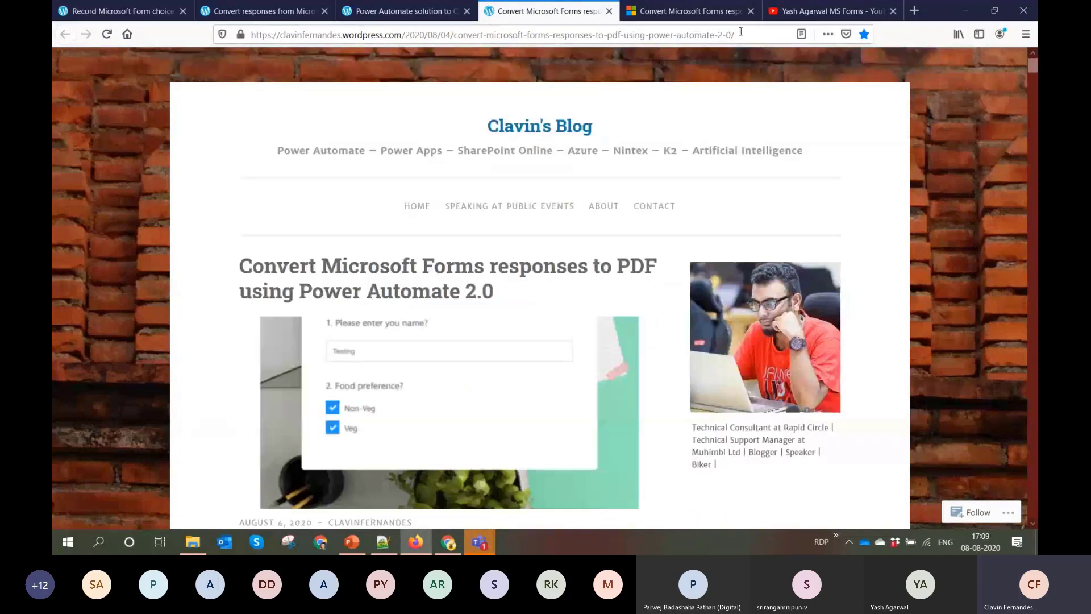
Decline the survey on the community post about converting form responses with attachments to PDF, read it, and show the YouTube results
click(718, 16)
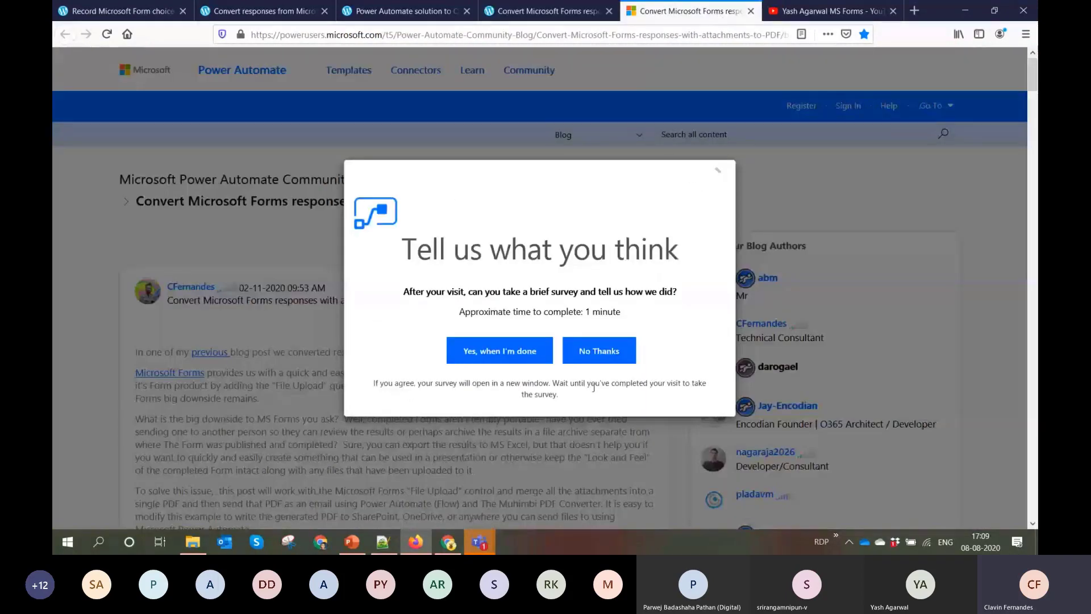
click(594, 351)
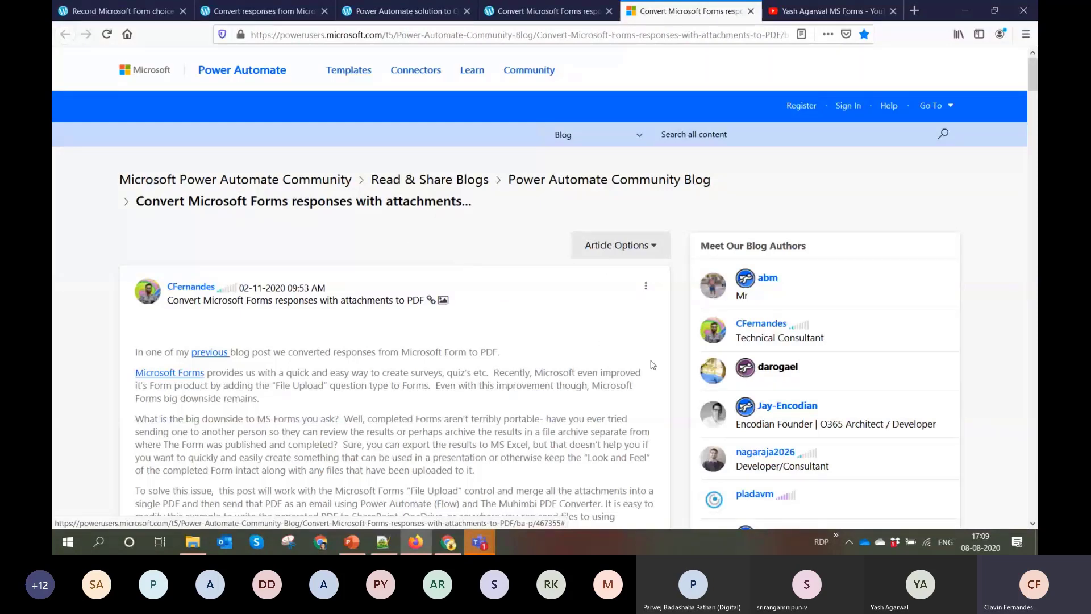
scroll(652, 364, down, 10)
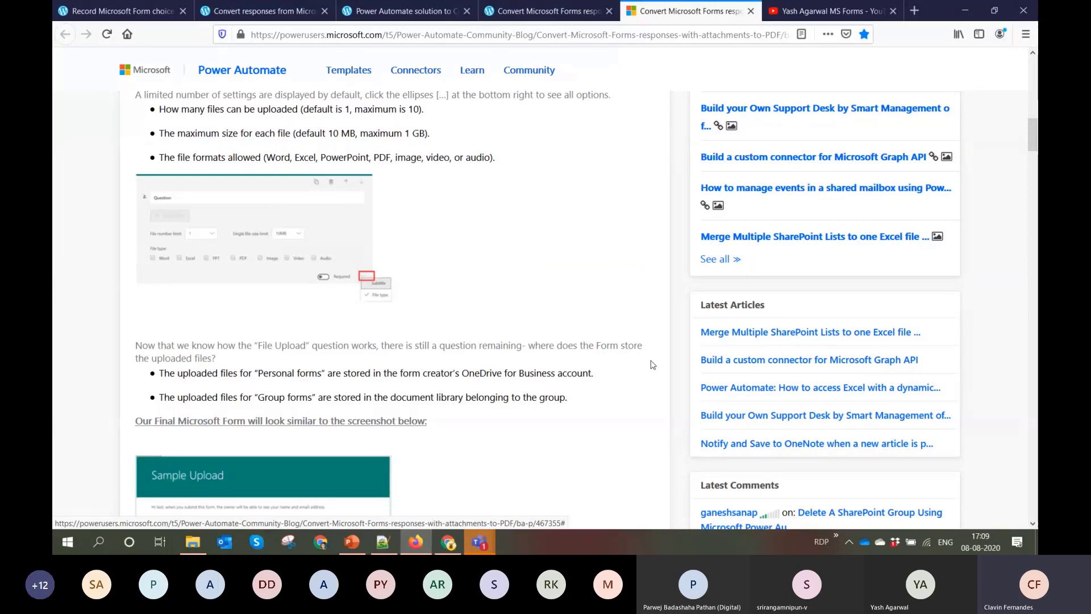
click(830, 10)
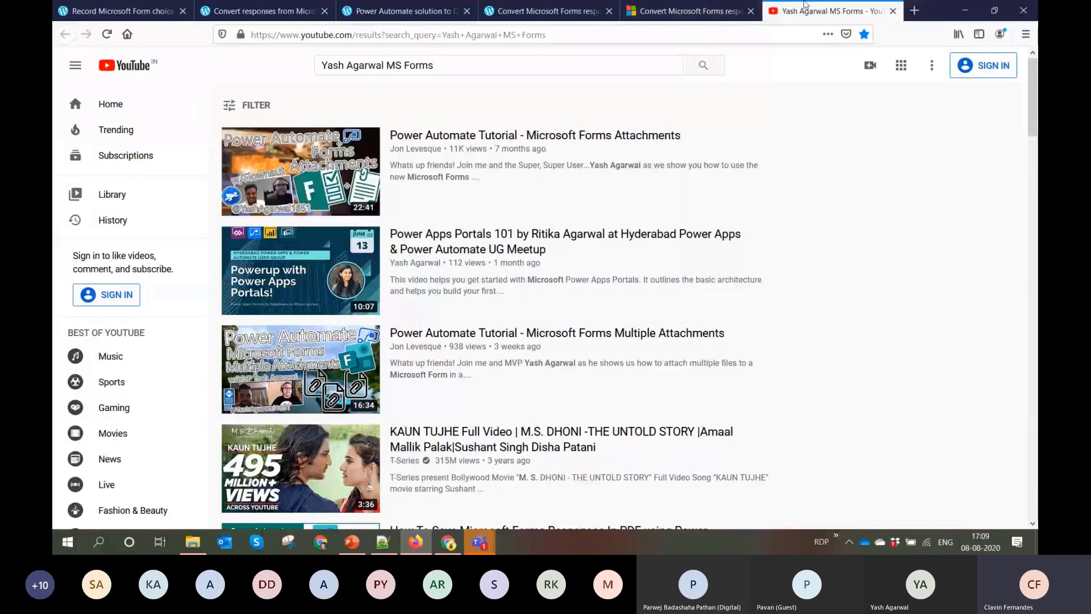
Minimize Firefox, switch to the Hydrabad.pptx presentation in PowerPoint, and show the closing Thank you slide
click(965, 10)
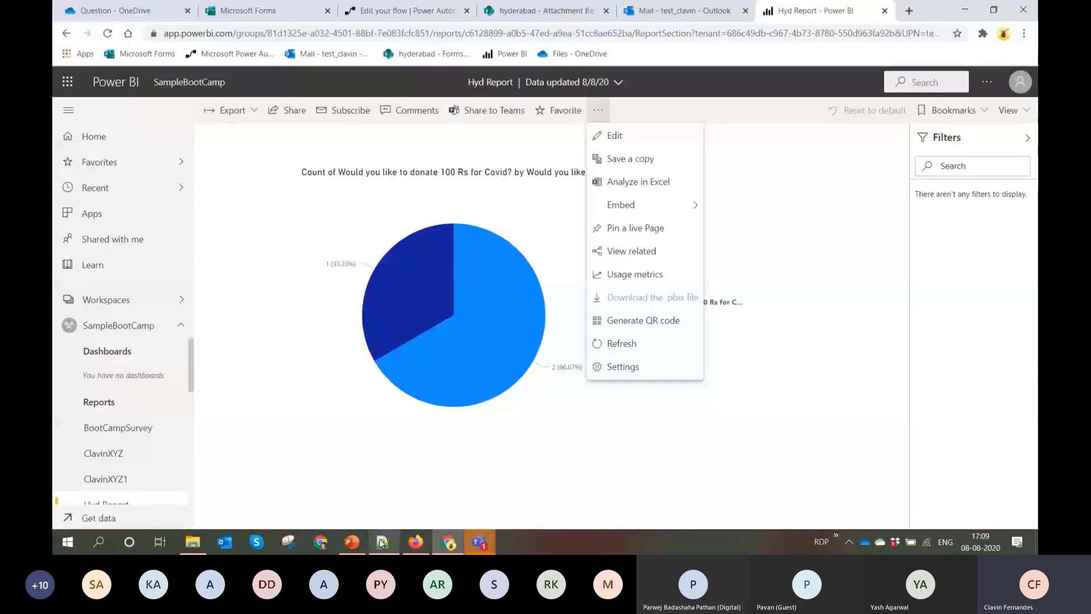
click(352, 541)
click(136, 470)
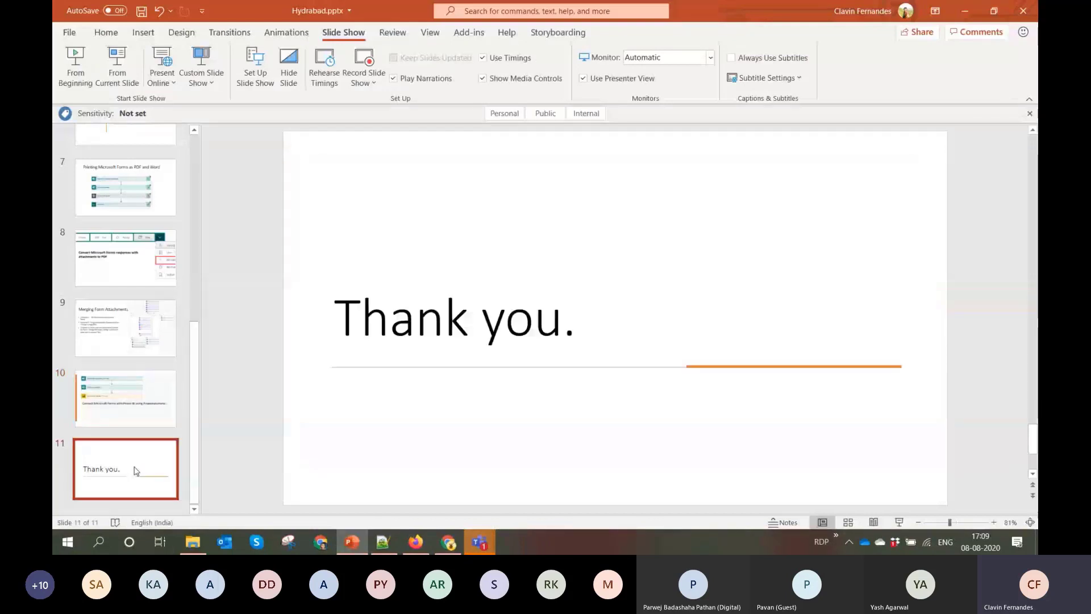